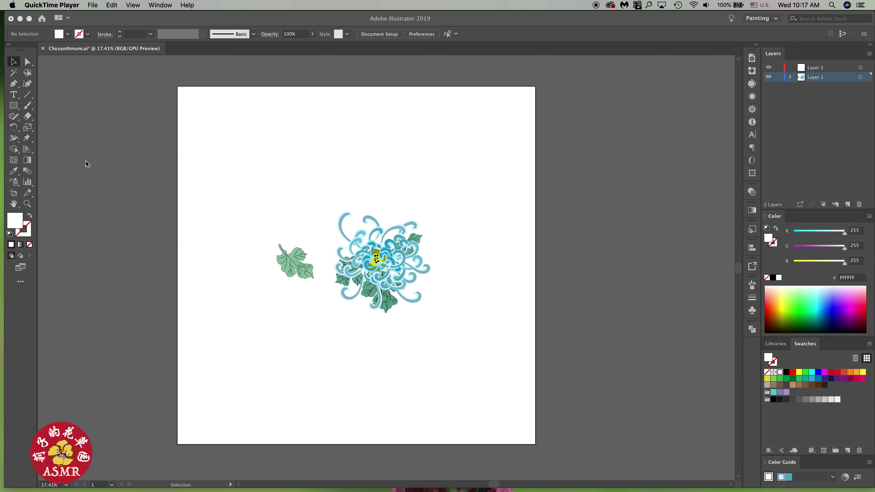
- Move the chrysanthemum group to the artboard's top-left corner and the leaf cluster just below it
{"action": "left_click", "coordinate": [383, 265]}
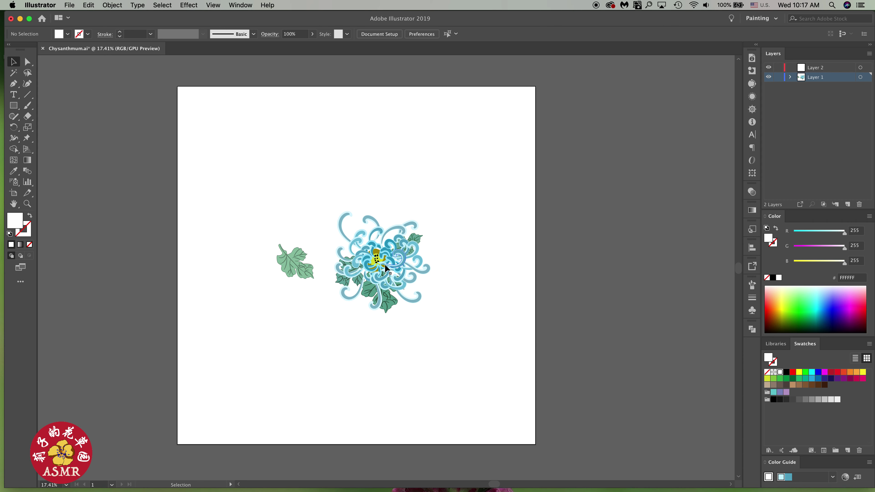
{"action": "left_click_drag", "start_coordinate": [328, 199], "coordinate": [448, 330]}
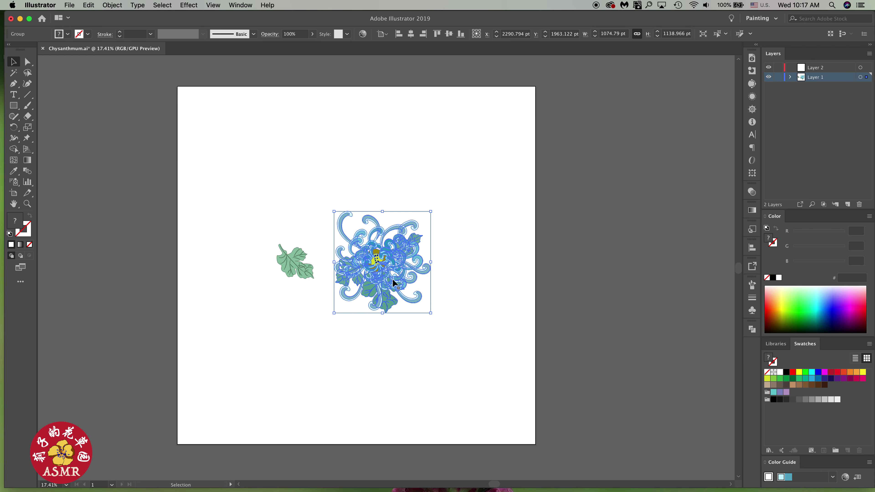
{"action": "left_click_drag", "start_coordinate": [388, 276], "coordinate": [224, 154]}
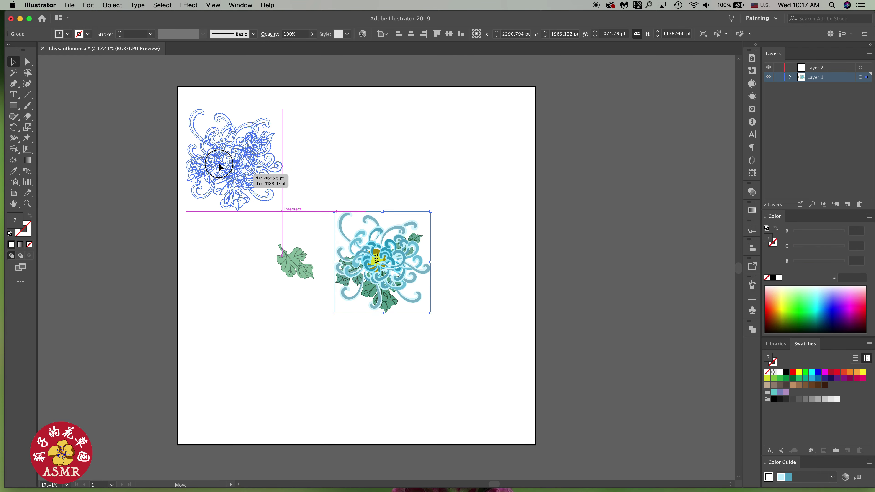
{"action": "left_click_drag", "start_coordinate": [224, 154], "coordinate": [230, 156]}
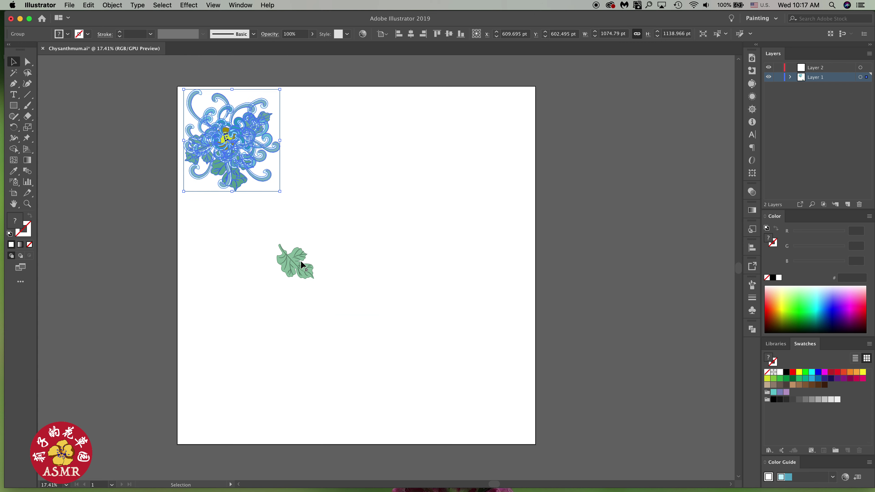
{"action": "mouse_move", "coordinate": [264, 238]}
{"action": "left_mouse_down"}
{"action": "mouse_move", "coordinate": [320, 287]}
{"action": "mouse_move", "coordinate": [204, 221]}
{"action": "left_mouse_up"}
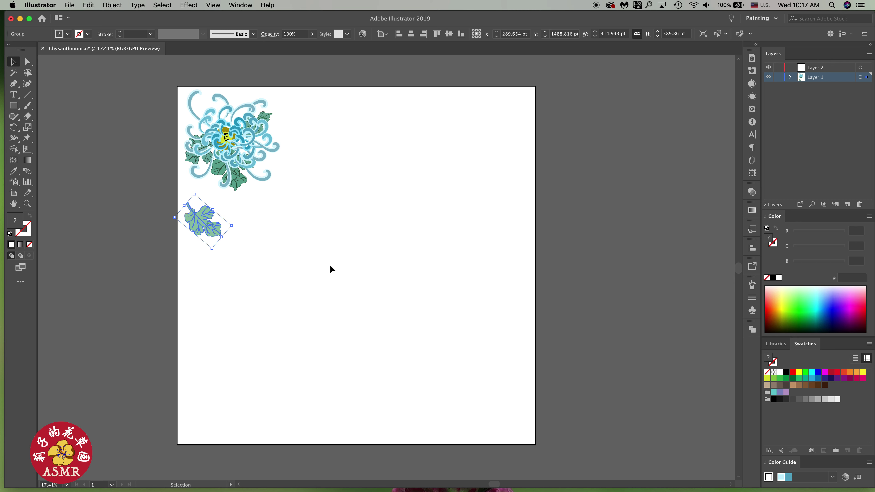
{"action": "left_click", "coordinate": [356, 224]}
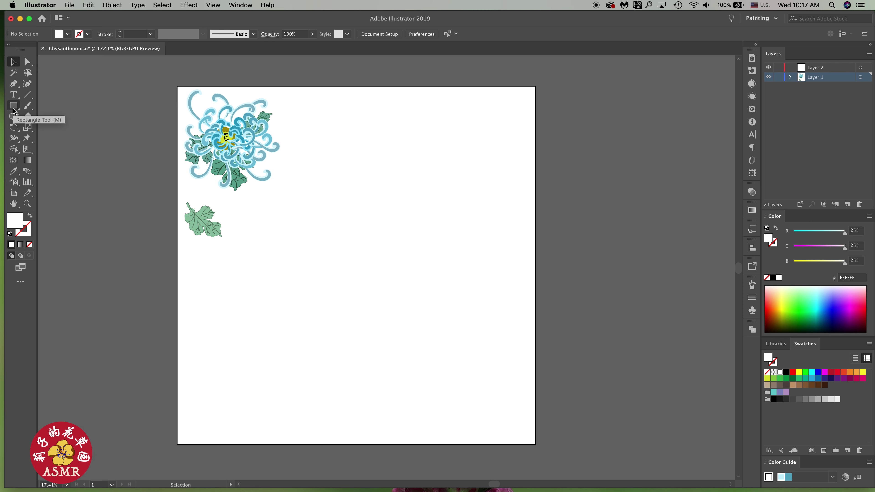
- Draw a tall, narrow black-filled ellipse, about 71 by 969 pt, beside the flower
{"action": "left_click_drag", "start_coordinate": [14, 110], "coordinate": [51, 128]}
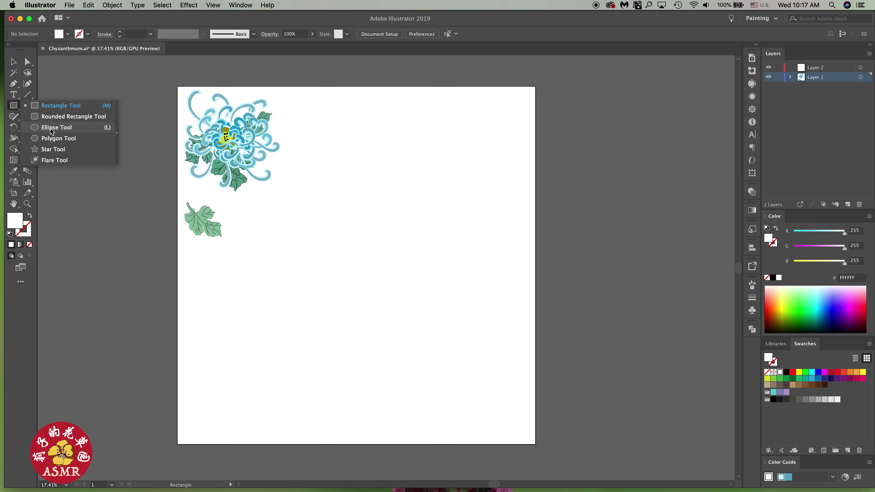
{"action": "left_click", "coordinate": [51, 128]}
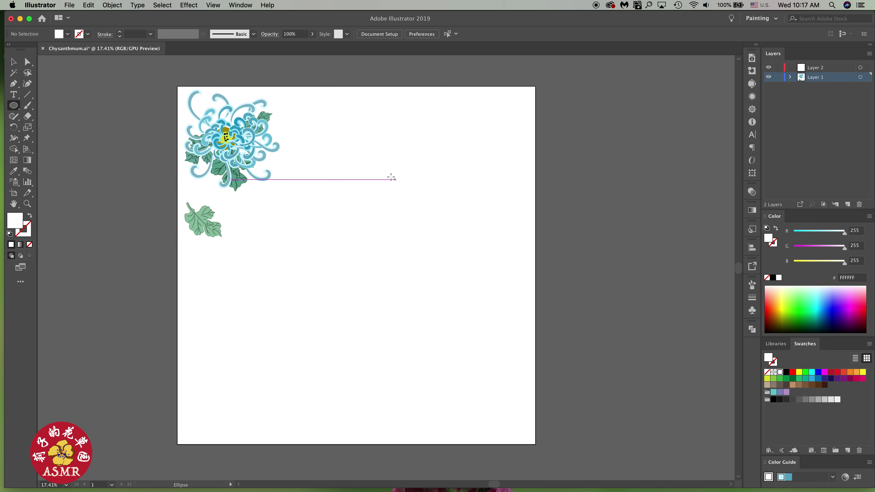
{"action": "left_click_drag", "start_coordinate": [382, 163], "coordinate": [392, 260]}
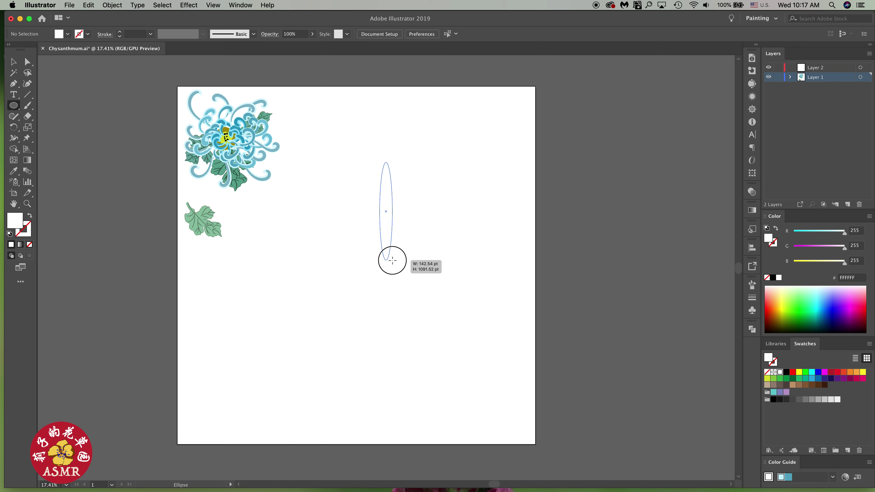
{"action": "left_click_drag", "start_coordinate": [393, 261], "coordinate": [385, 249]}
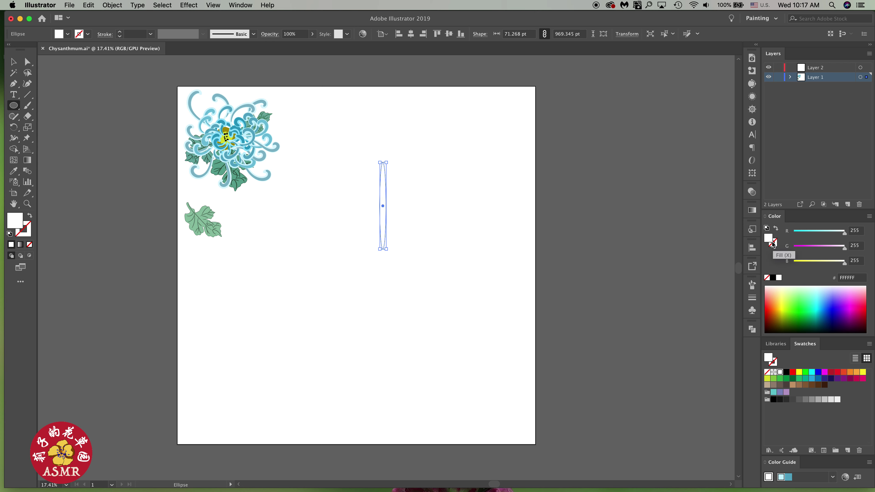
{"action": "left_click", "coordinate": [773, 278]}
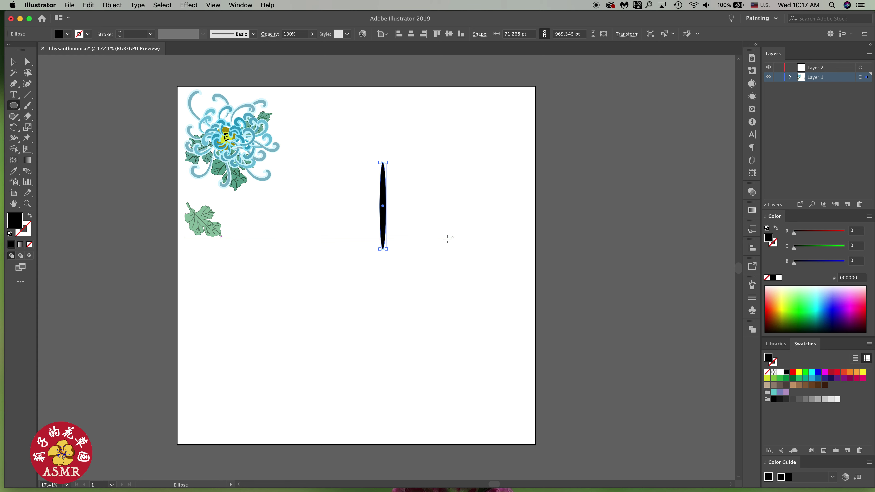
{"action": "scroll", "coordinate": [408, 219], "scroll_direction": "up", "scroll_amount": 5}
{"action": "scroll", "coordinate": [399, 218], "scroll_direction": "up", "scroll_amount": 2}
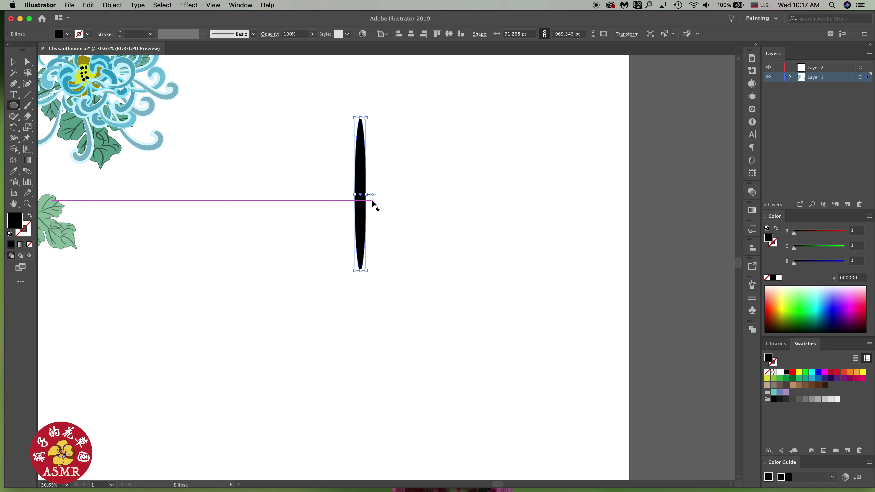
- Raise the ellipse's middle side anchors so it tapers to a long point at the bottom
{"action": "key", "text": "a"}
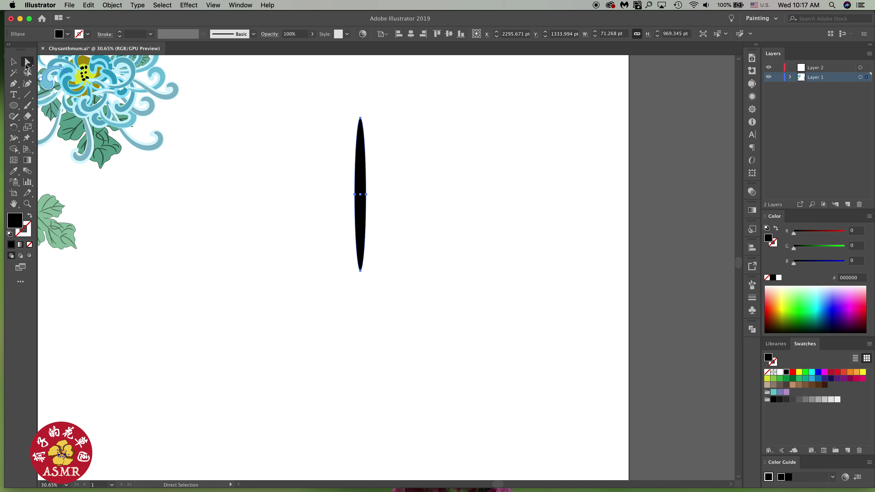
{"action": "left_click_drag", "start_coordinate": [346, 190], "coordinate": [382, 201]}
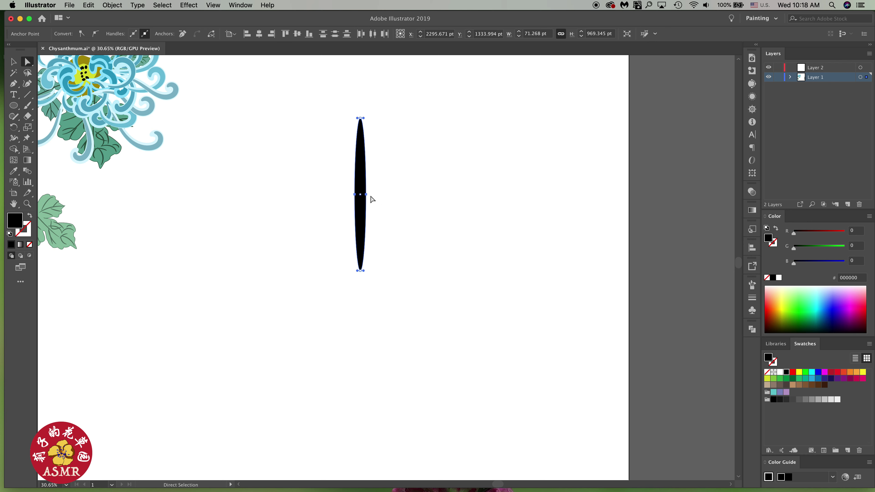
{"action": "left_click_drag", "start_coordinate": [366, 195], "coordinate": [366, 160]}
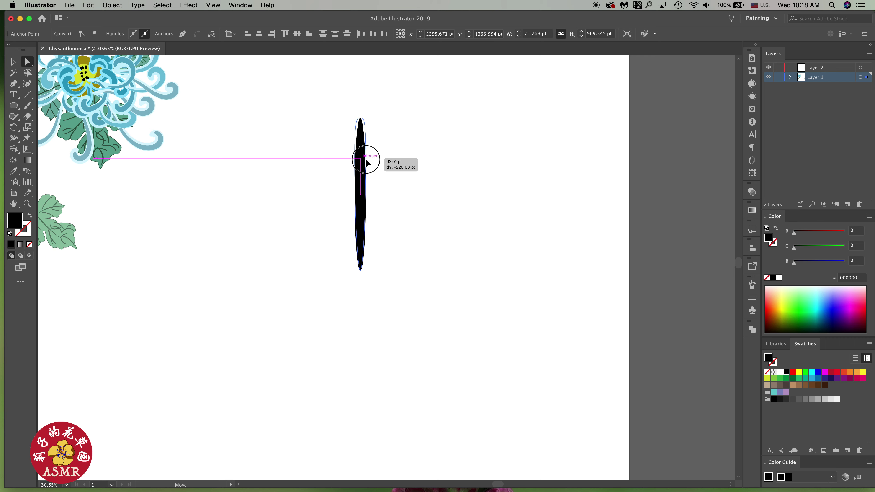
{"action": "left_click_drag", "start_coordinate": [366, 161], "coordinate": [366, 161]}
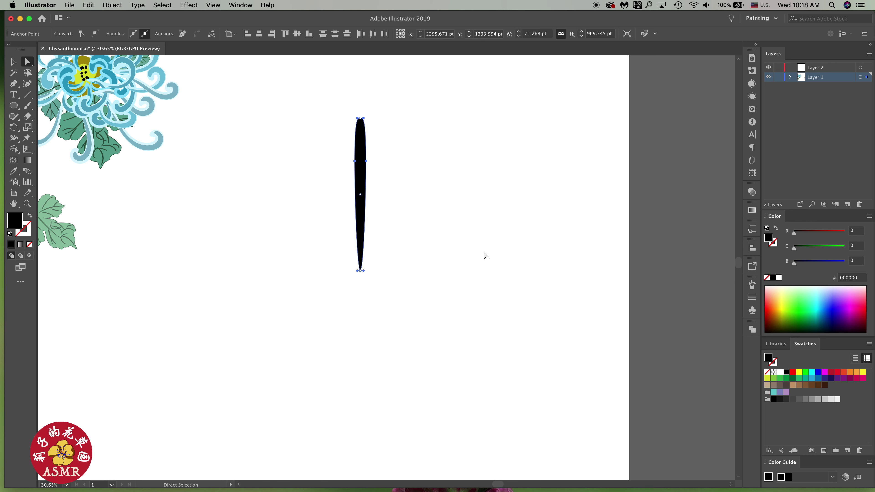
- Make the petal grey and centre a black 900 pt tall copy on it
{"action": "left_click", "coordinate": [805, 400]}
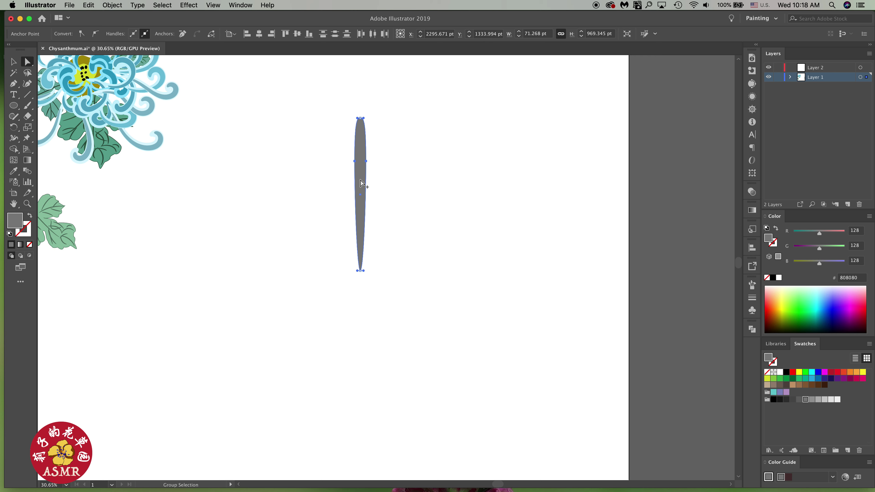
{"action": "left_click_drag", "start_coordinate": [362, 183], "coordinate": [380, 185]}
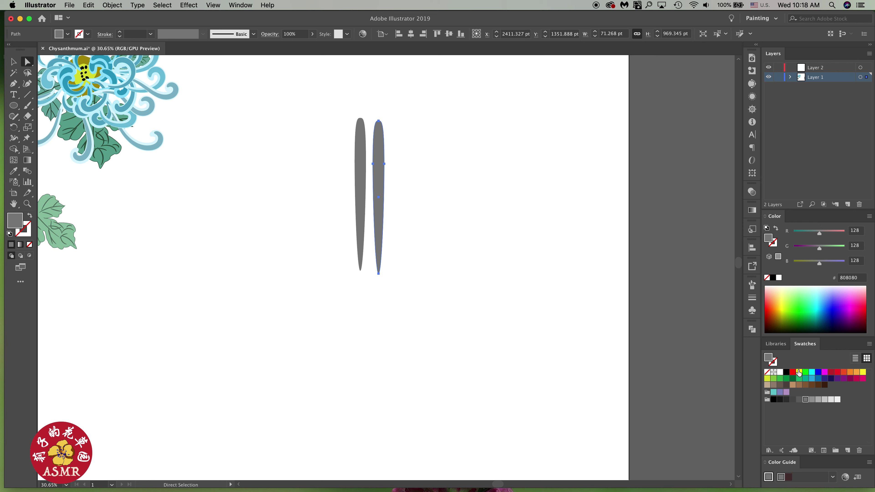
{"action": "left_click", "coordinate": [786, 372]}
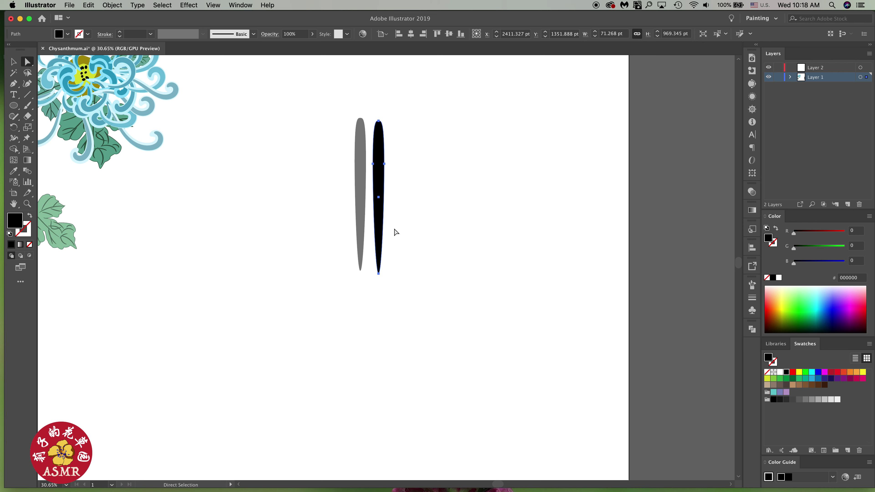
{"action": "left_click", "coordinate": [753, 173]}
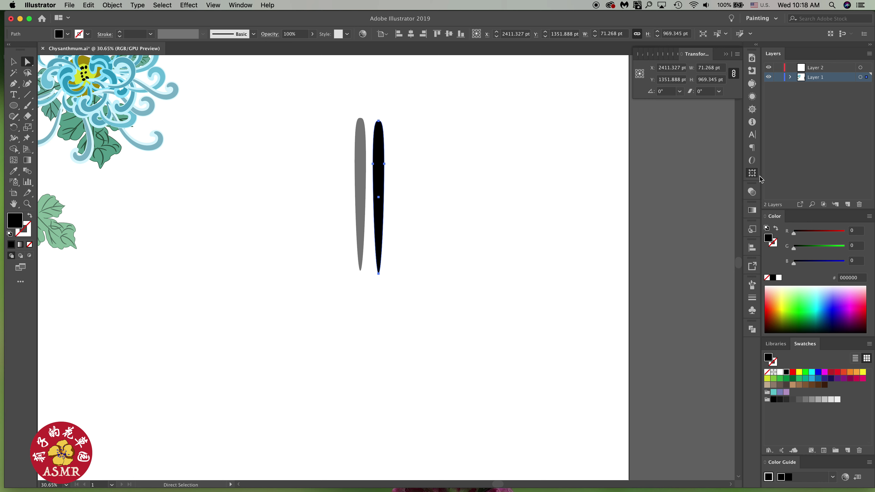
{"action": "left_click", "coordinate": [701, 81]}
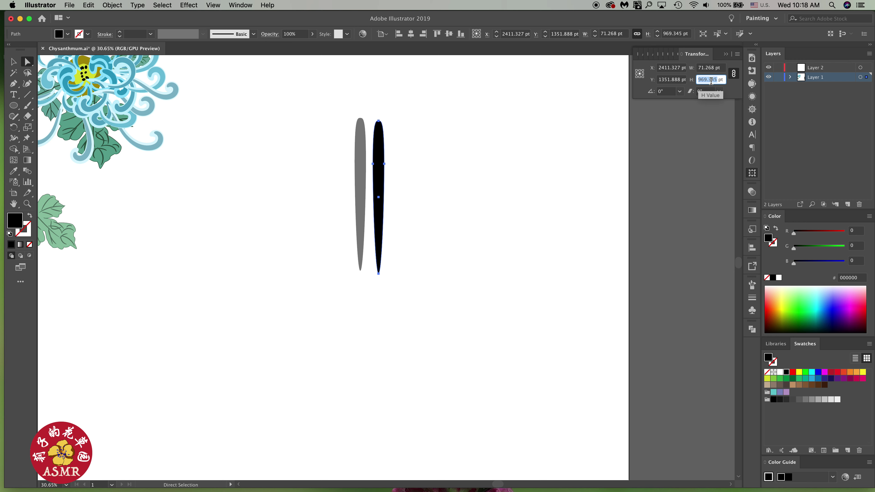
{"action": "type", "text": "900"}
{"action": "key", "text": "Return"}
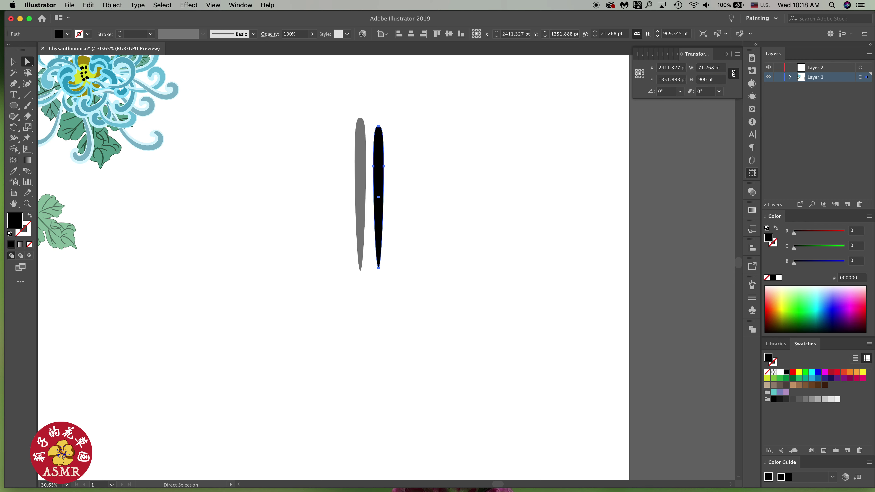
{"action": "left_click_drag", "start_coordinate": [378, 197], "coordinate": [360, 194]}
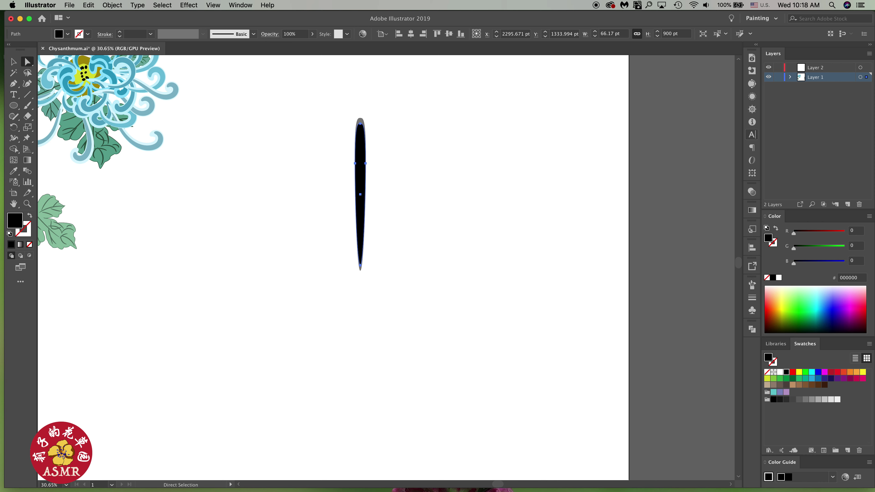
- Reduce the black copy's height to 700 pt and pull its top anchor upward
{"action": "left_click", "coordinate": [752, 173]}
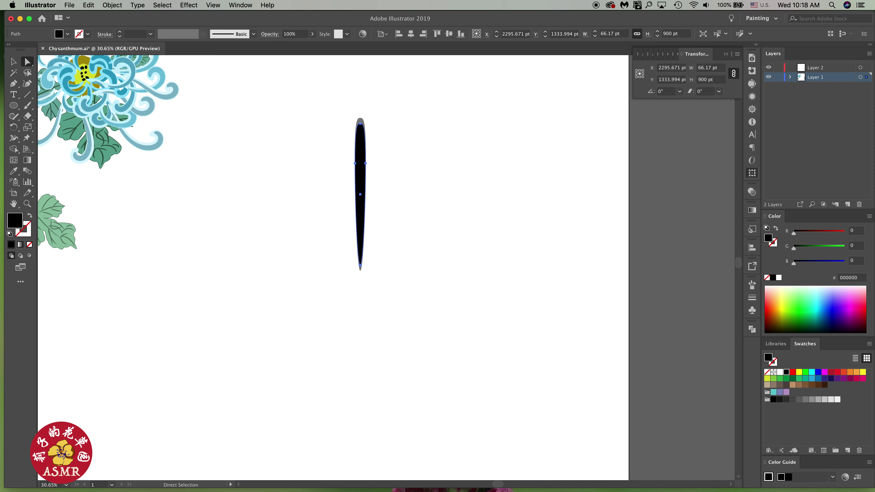
{"action": "double_click", "coordinate": [702, 79]}
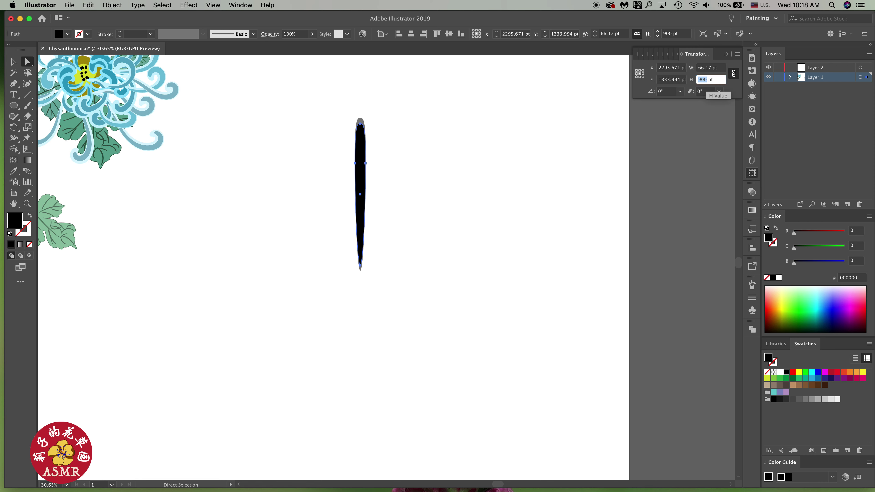
{"action": "type", "text": "700"}
{"action": "key", "text": "Return"}
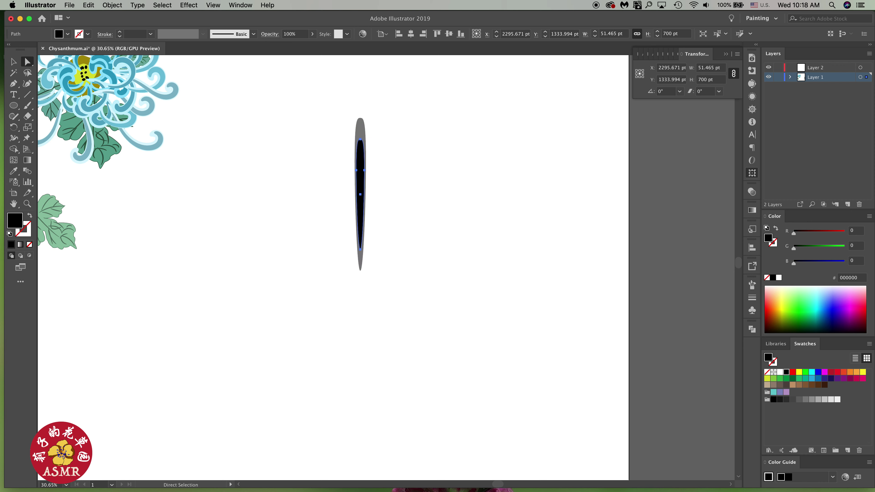
{"action": "left_click_drag", "start_coordinate": [360, 141], "coordinate": [360, 129]}
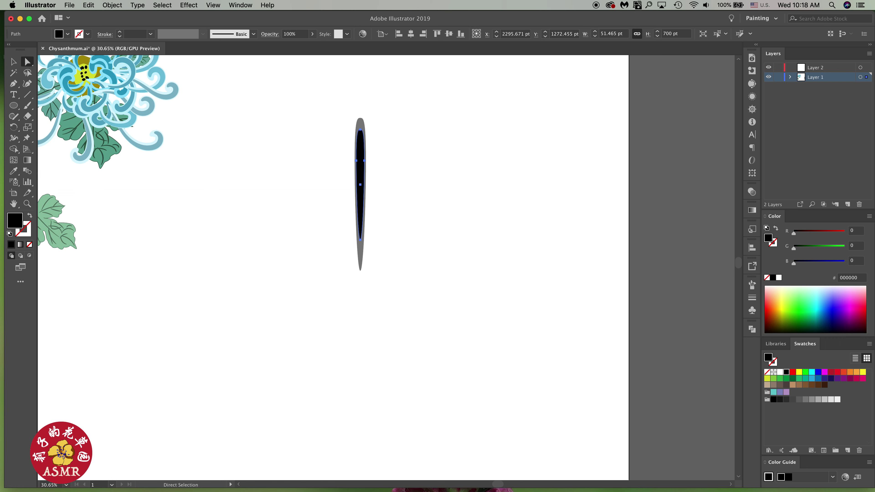
- Try dragging the inner petal's bottom anchor down, then undo both anchor changes
{"action": "left_click", "coordinate": [361, 238]}
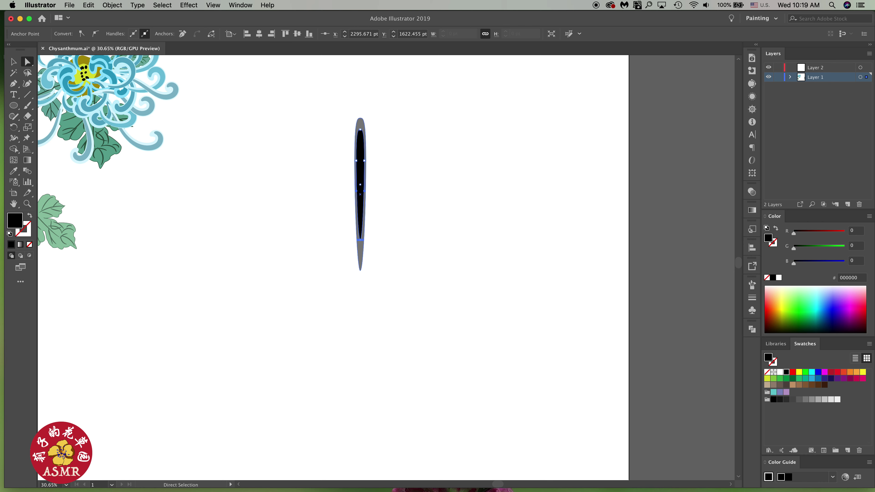
{"action": "left_click_drag", "start_coordinate": [361, 239], "coordinate": [360, 254]}
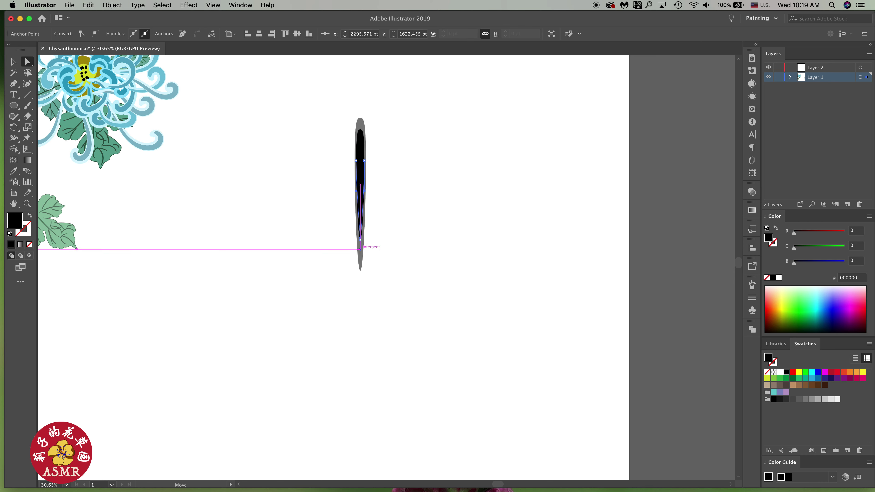
{"action": "key", "text": "super+z"}
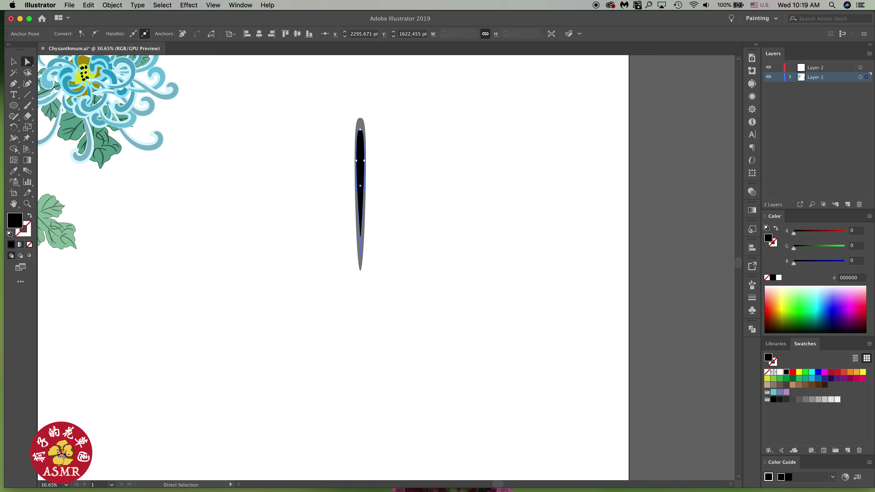
{"action": "key", "text": "super+z"}
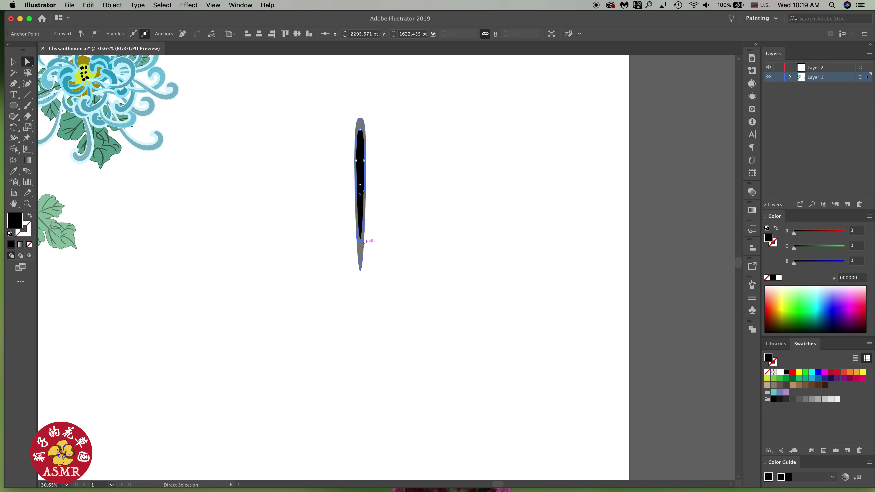
{"action": "scroll", "coordinate": [360, 238], "scroll_direction": "up", "scroll_amount": 1}
{"action": "scroll", "coordinate": [367, 248], "scroll_direction": "up", "scroll_amount": 3}
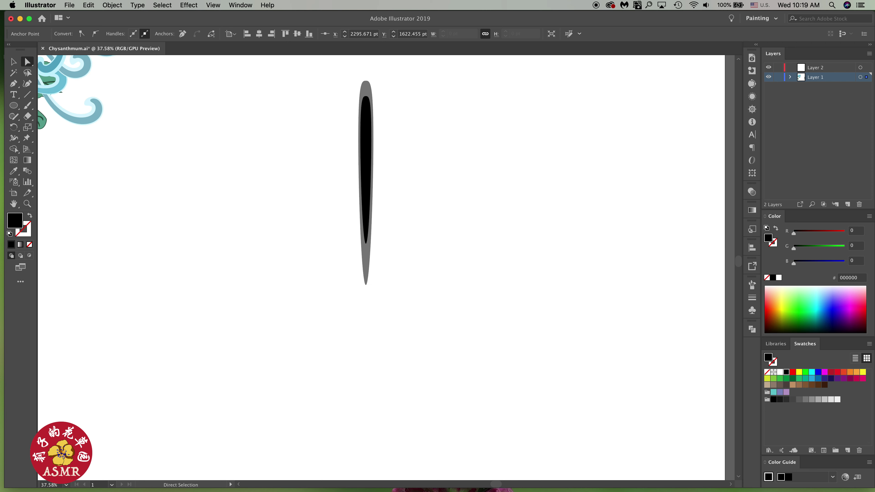
{"action": "scroll", "coordinate": [366, 248], "scroll_direction": "up", "scroll_amount": 3}
- Nudge the inner black petal's bottom tip down three steps with the arrow key
{"action": "left_click", "coordinate": [365, 239]}
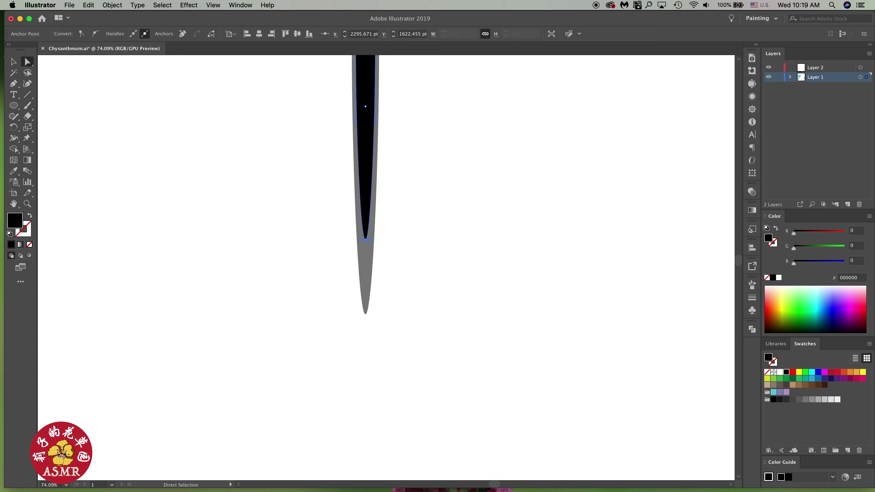
{"action": "key", "text": "Down"}
{"action": "key", "text": "Down"}
{"action": "key", "text": "Down"}
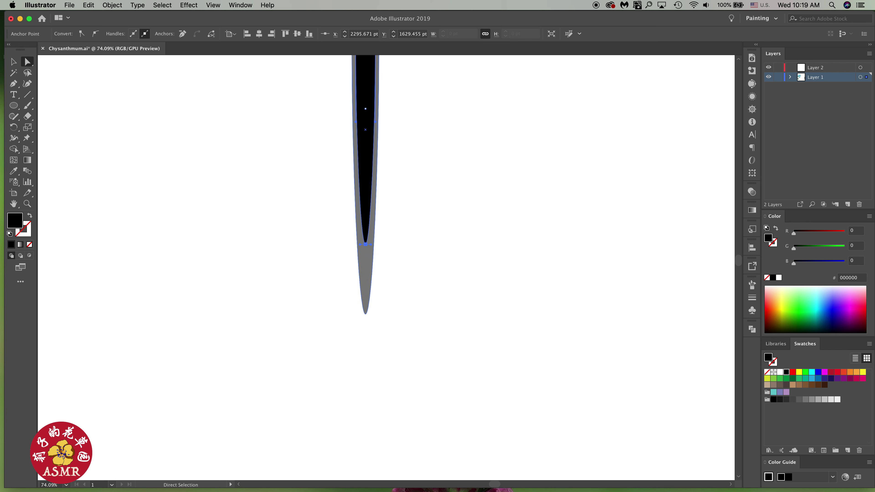
{"action": "key", "text": "Down"}
{"action": "key", "text": "Down"}
{"action": "key", "text": "Down"}
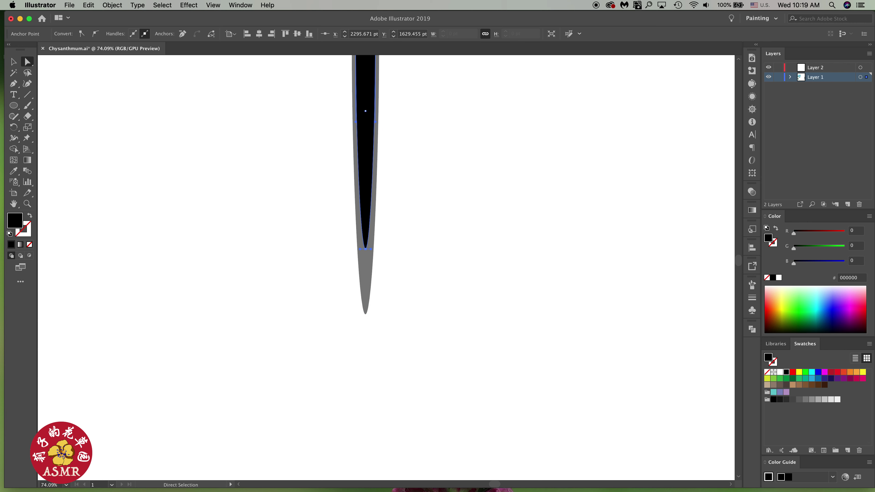
{"action": "key", "text": "Down"}
{"action": "key", "text": "Down"}
{"action": "key", "text": "Down"}
{"action": "key", "text": "Down"}
{"action": "key", "text": "Down"}
{"action": "key", "text": "Down"}
{"action": "key", "text": "Down"}
{"action": "key", "text": "Down"}
{"action": "key", "text": "Down"}
{"action": "key", "text": "Down"}
{"action": "key", "text": "Down"}
{"action": "key", "text": "Down"}
{"action": "key", "text": "Down"}
{"action": "key", "text": "Down"}
{"action": "key", "text": "Down"}
{"action": "key", "text": "Down"}
{"action": "key", "text": "Down"}
{"action": "key", "text": "Down"}
{"action": "key", "text": "Down"}
{"action": "scroll", "coordinate": [395, 261], "scroll_direction": "down", "scroll_amount": 2}
{"action": "scroll", "coordinate": [394, 261], "scroll_direction": "down", "scroll_amount": 2}
{"action": "scroll", "coordinate": [395, 261], "scroll_direction": "down", "scroll_amount": 2}
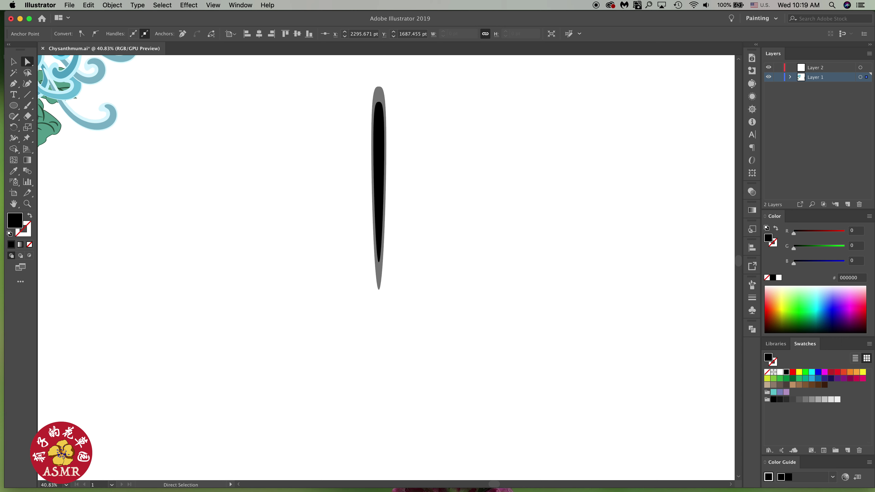
{"action": "scroll", "coordinate": [379, 290], "scroll_direction": "up", "scroll_amount": 2}
{"action": "scroll", "coordinate": [379, 289], "scroll_direction": "down", "scroll_amount": 1}
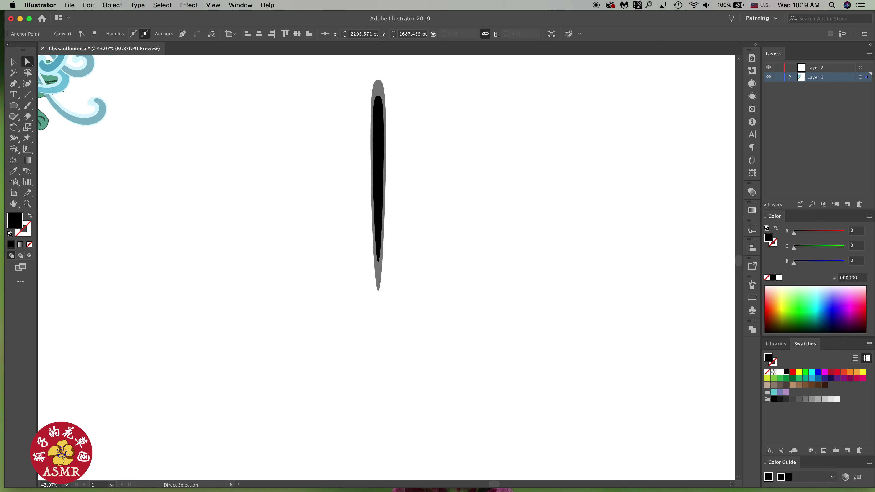
{"action": "scroll", "coordinate": [379, 289], "scroll_direction": "down", "scroll_amount": 1}
- Nudge the inner petal's bottom anchor one more step lower
{"action": "left_click", "coordinate": [379, 101]}
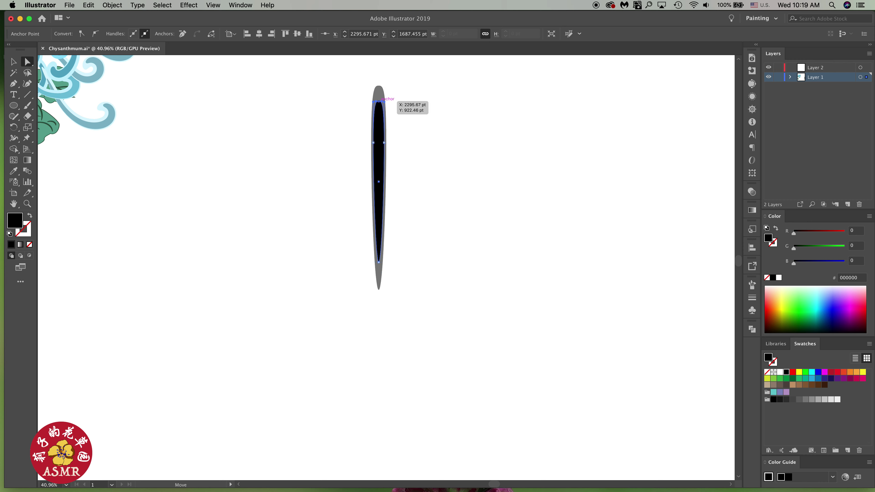
{"action": "scroll", "coordinate": [384, 101], "scroll_direction": "up", "scroll_amount": 3}
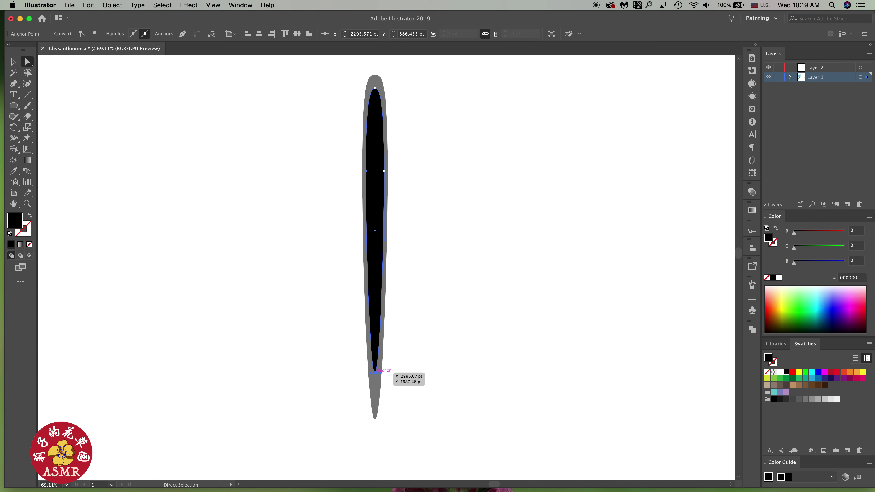
{"action": "left_click", "coordinate": [375, 373]}
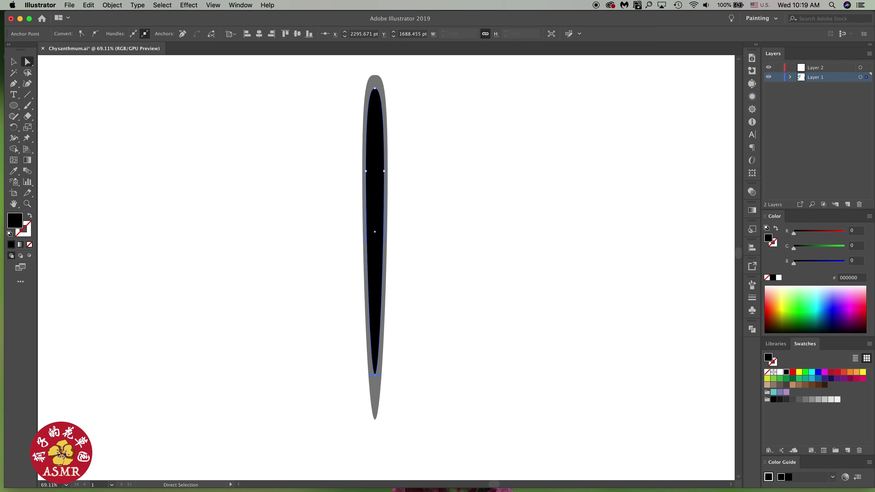
{"action": "key", "text": "Down"}
{"action": "key", "text": "Down"}
{"action": "key", "text": "Down"}
- Group the grey and black petal shapes and drag the group into the Brushes panel
{"action": "key", "text": "v"}
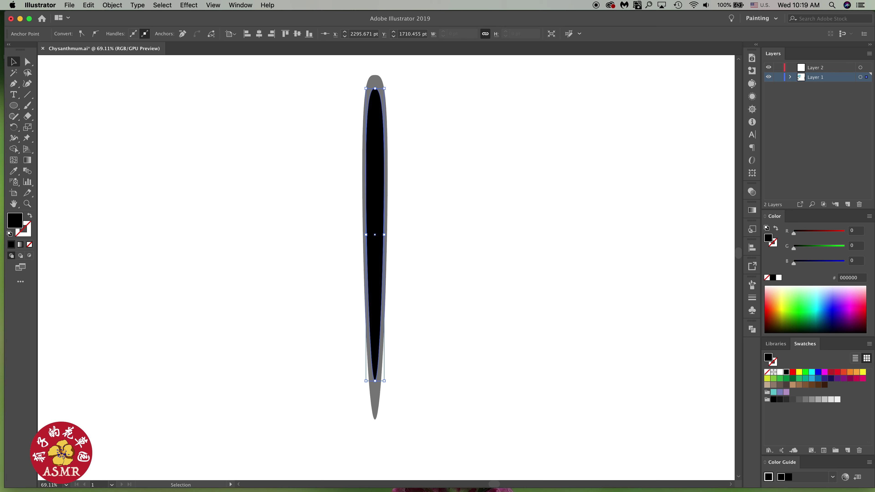
{"action": "left_click_drag", "start_coordinate": [328, 238], "coordinate": [412, 307]}
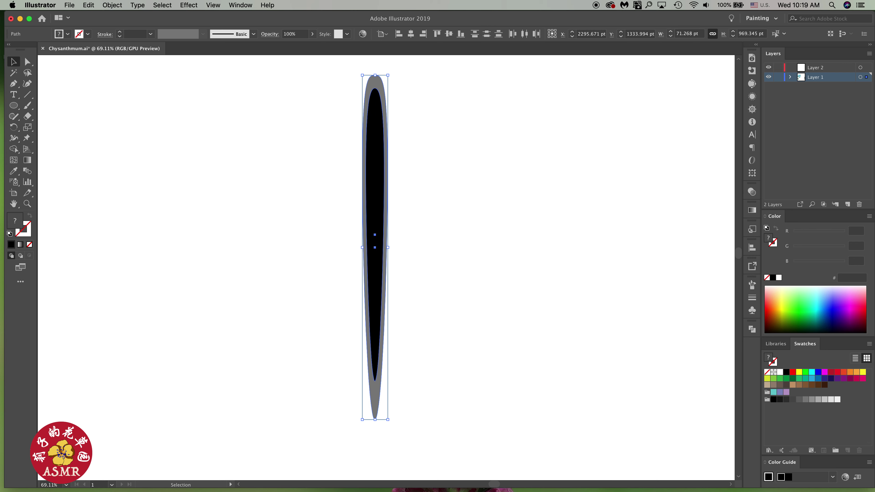
{"action": "key", "text": "super+g"}
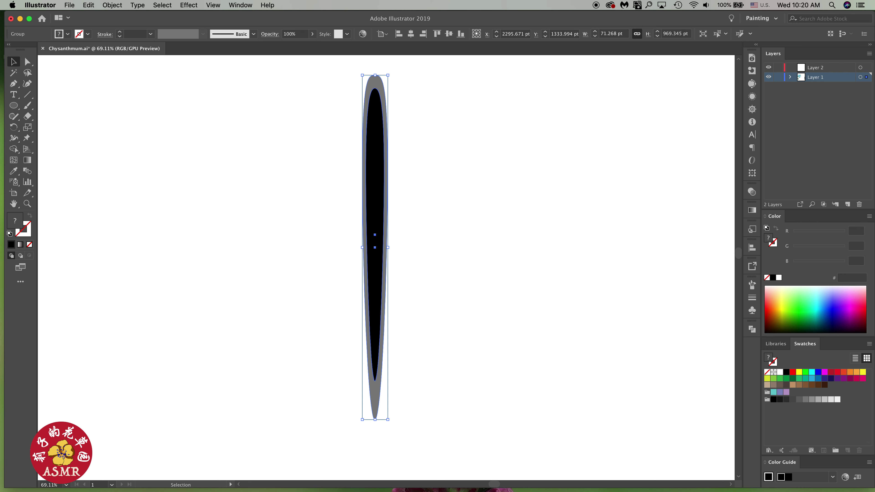
{"action": "mouse_move", "coordinate": [379, 269]}
{"action": "left_mouse_down"}
{"action": "mouse_move", "coordinate": [746, 310]}
{"action": "mouse_move", "coordinate": [751, 285]}
{"action": "mouse_move", "coordinate": [686, 413]}
{"action": "left_mouse_up"}
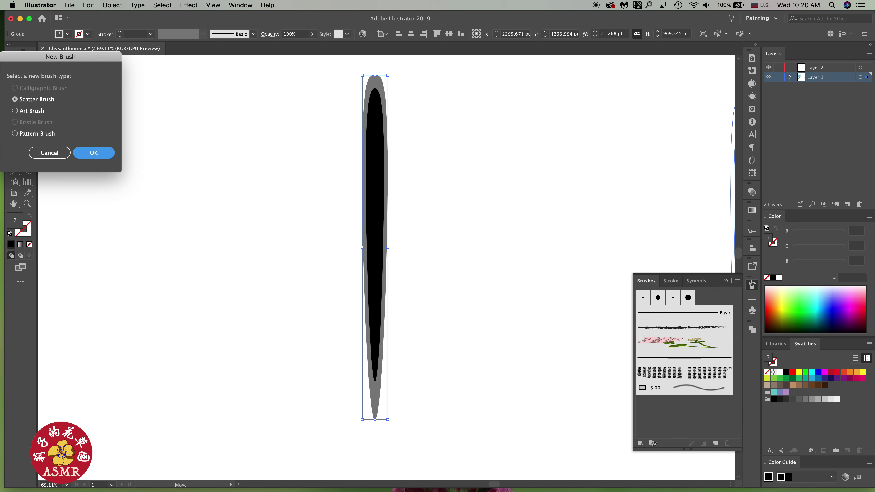
- Save the petal as Art Brush 4 with upward direction and Tints colorization
{"action": "left_click", "coordinate": [15, 110]}
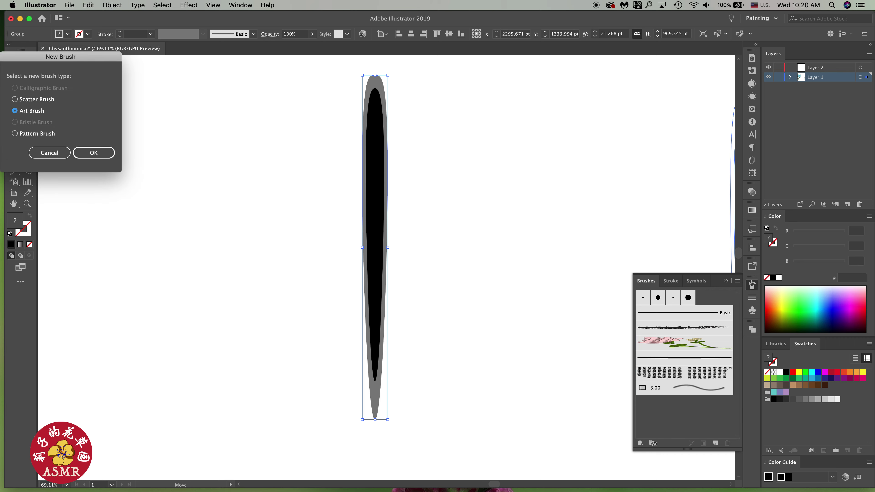
{"action": "left_click", "coordinate": [93, 153]}
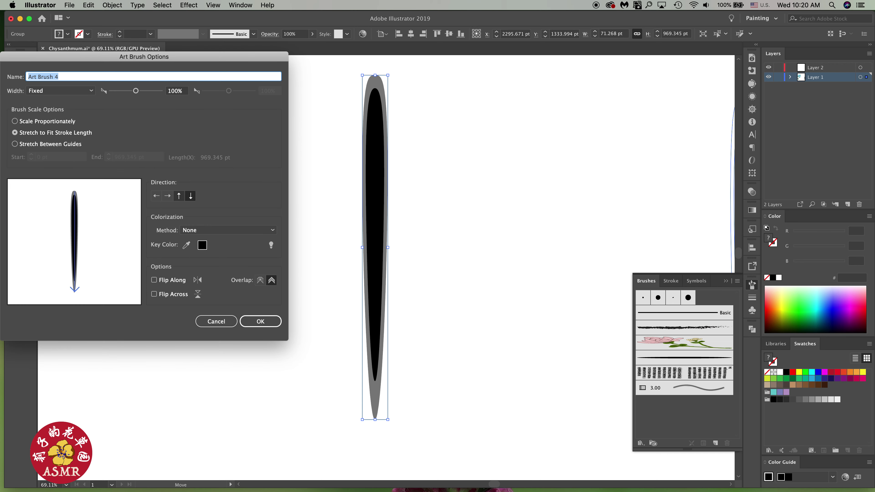
{"action": "left_click", "coordinate": [179, 196]}
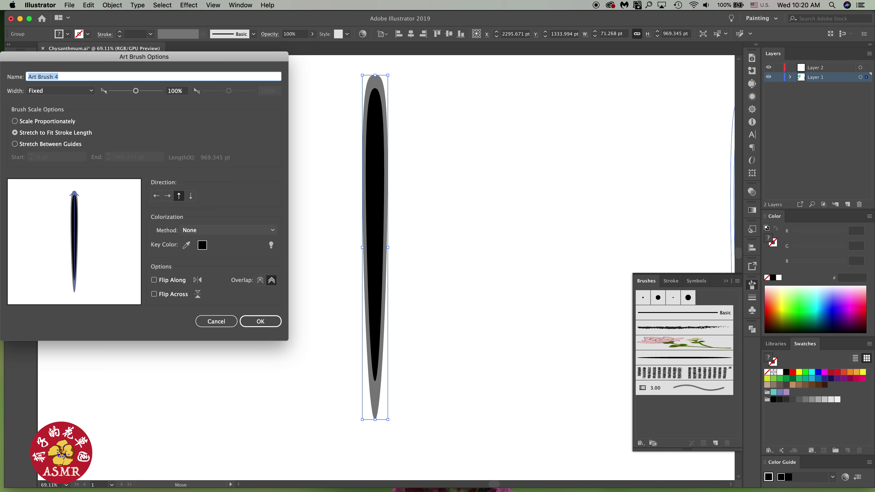
{"action": "left_click", "coordinate": [227, 230]}
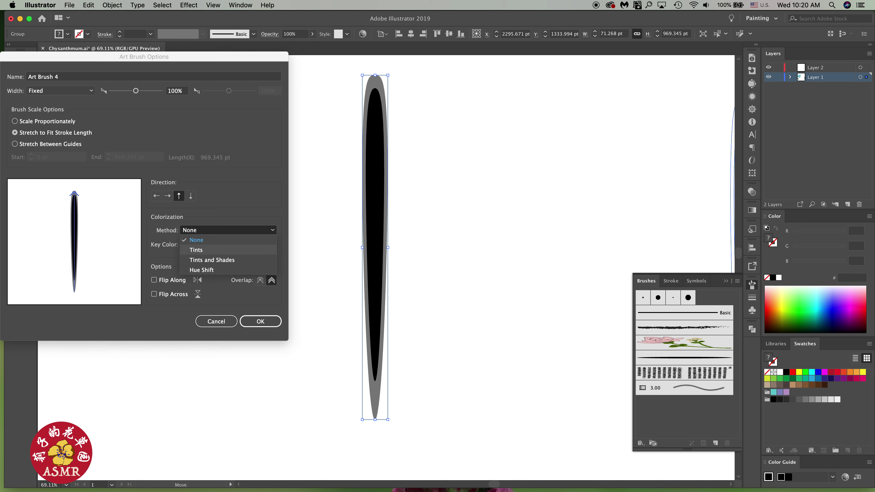
{"action": "left_click", "coordinate": [196, 249]}
{"action": "key", "text": "Return"}
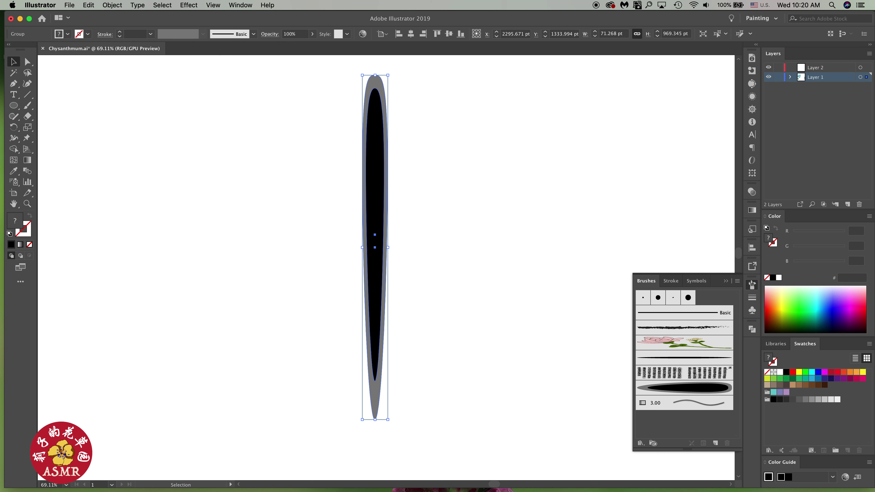
- Move the original petal to the artboard's right edge and ready the Paintbrush with the new petal brush
{"action": "scroll", "coordinate": [343, 295], "scroll_direction": "down", "scroll_amount": 2}
{"action": "scroll", "coordinate": [342, 295], "scroll_direction": "down", "scroll_amount": 4}
{"action": "scroll", "coordinate": [342, 294], "scroll_direction": "down", "scroll_amount": 2}
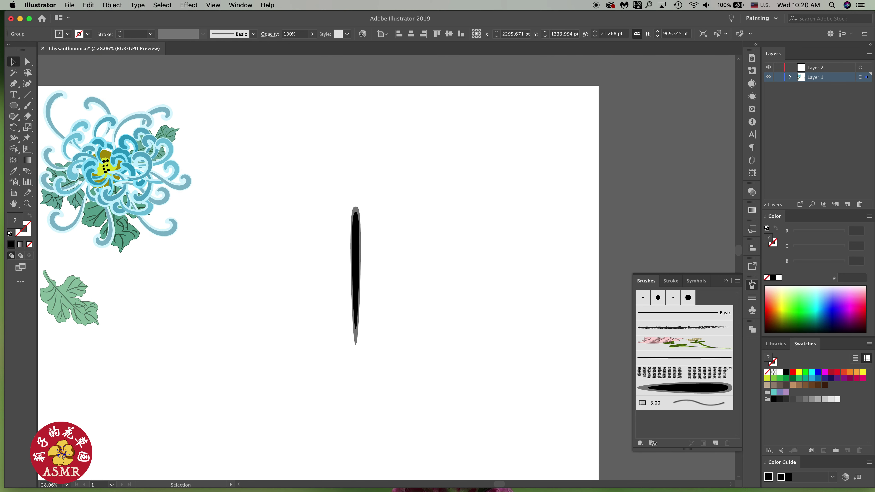
{"action": "scroll", "coordinate": [355, 276], "scroll_direction": "down", "scroll_amount": 1}
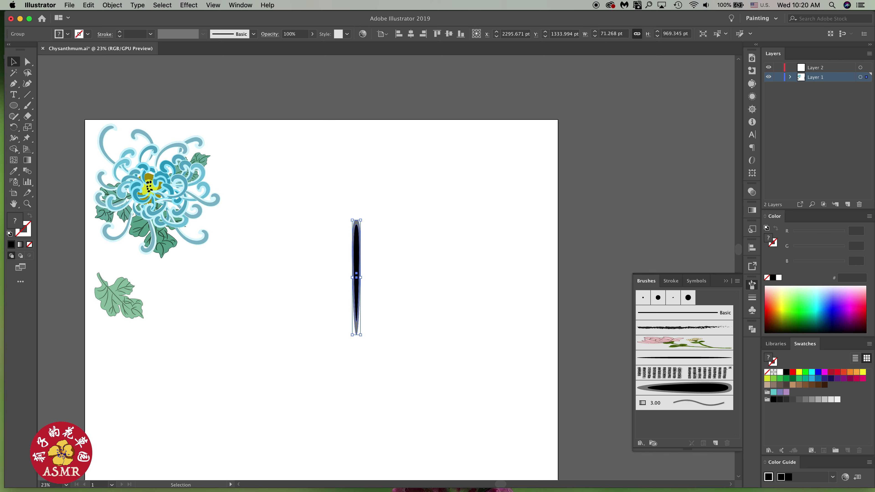
{"action": "left_click_drag", "start_coordinate": [360, 259], "coordinate": [557, 178]}
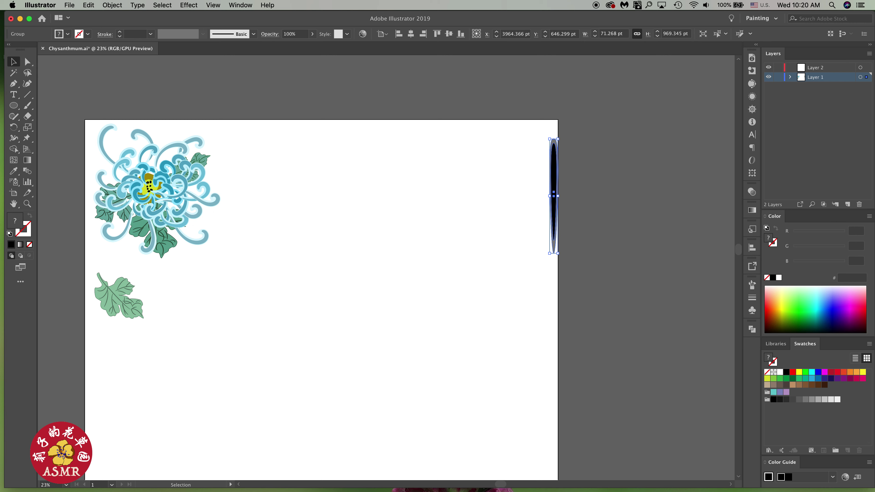
{"action": "key", "text": "super+shift+a"}
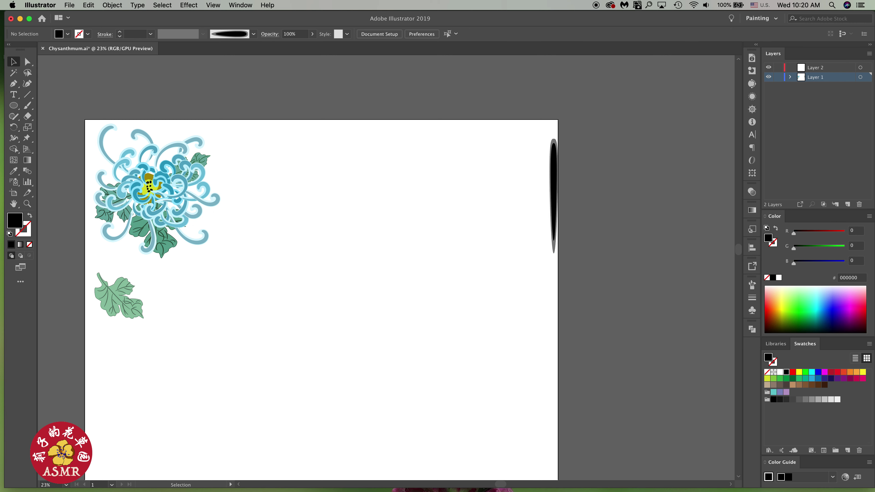
{"action": "key", "text": "b"}
{"action": "left_click", "coordinate": [752, 285]}
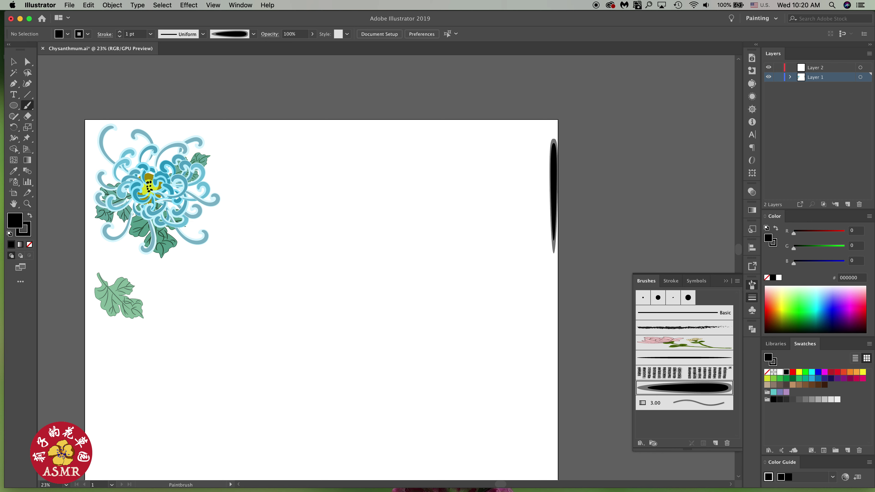
- Paint two test petal curls, delete them, then paint one curled petal stroke mid-artboard
{"action": "left_click", "coordinate": [752, 297]}
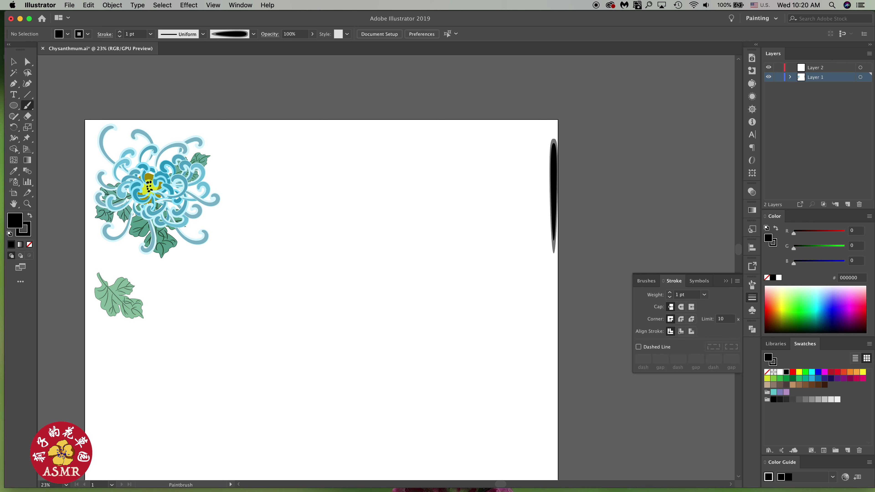
{"action": "mouse_move", "coordinate": [357, 317]}
{"action": "left_mouse_down"}
{"action": "mouse_move", "coordinate": [417, 296]}
{"action": "mouse_move", "coordinate": [404, 274]}
{"action": "left_mouse_up"}
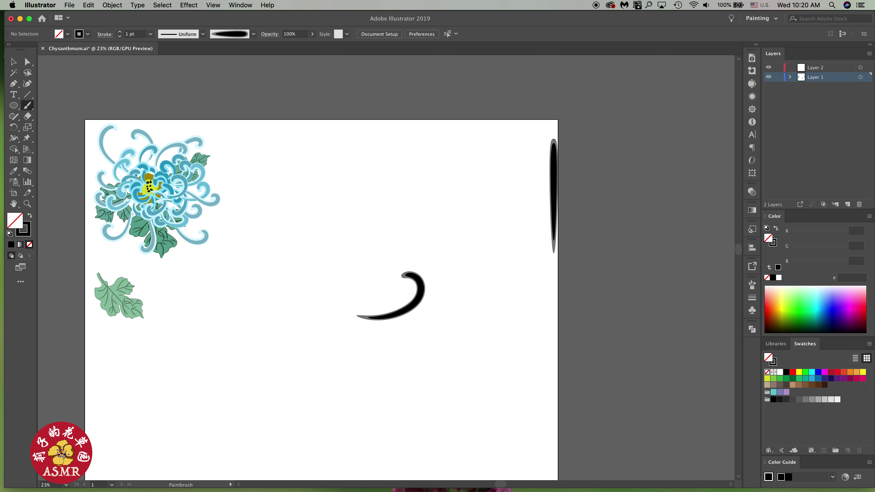
{"action": "mouse_move", "coordinate": [371, 308]}
{"action": "left_mouse_down"}
{"action": "mouse_move", "coordinate": [351, 291]}
{"action": "mouse_move", "coordinate": [402, 323]}
{"action": "mouse_move", "coordinate": [372, 263]}
{"action": "left_mouse_up"}
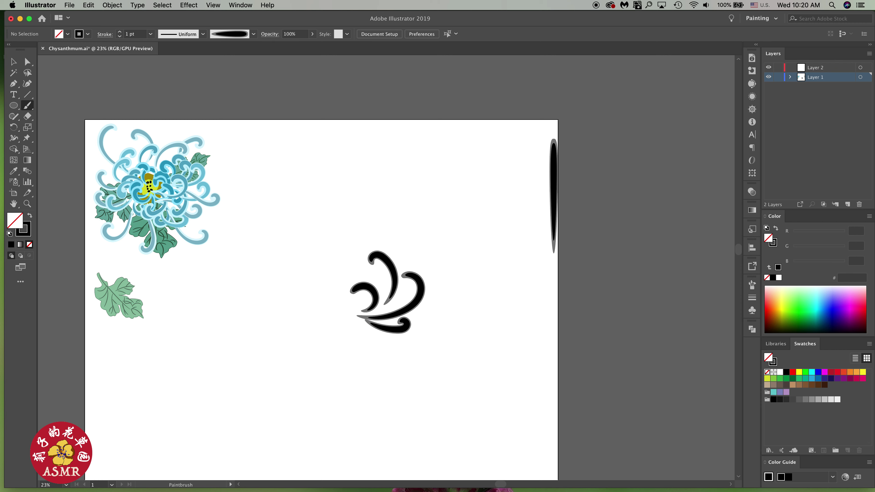
{"action": "key", "text": "v"}
{"action": "left_click_drag", "start_coordinate": [348, 243], "coordinate": [452, 354]}
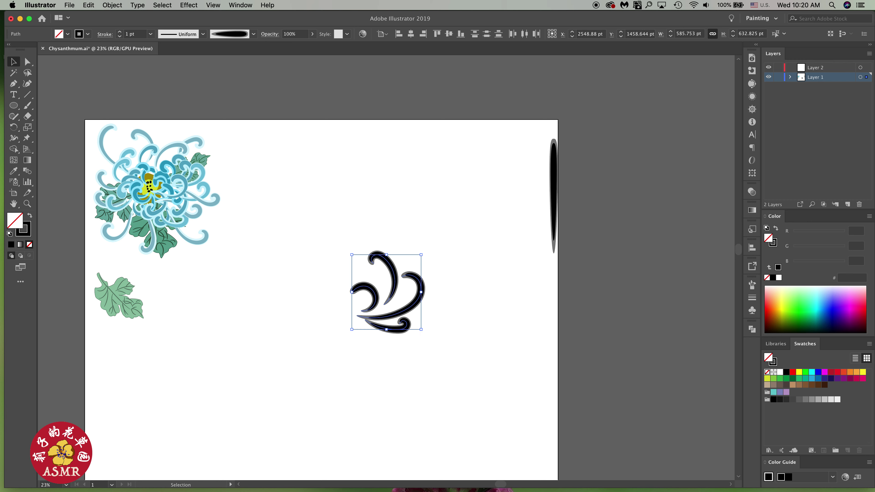
{"action": "key", "text": "Delete"}
{"action": "key", "text": "b"}
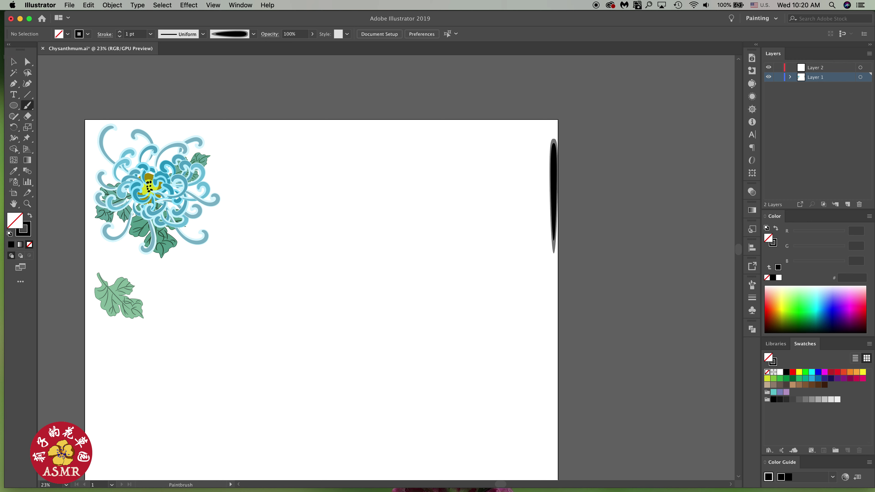
{"action": "left_click_drag", "start_coordinate": [385, 313], "coordinate": [408, 261]}
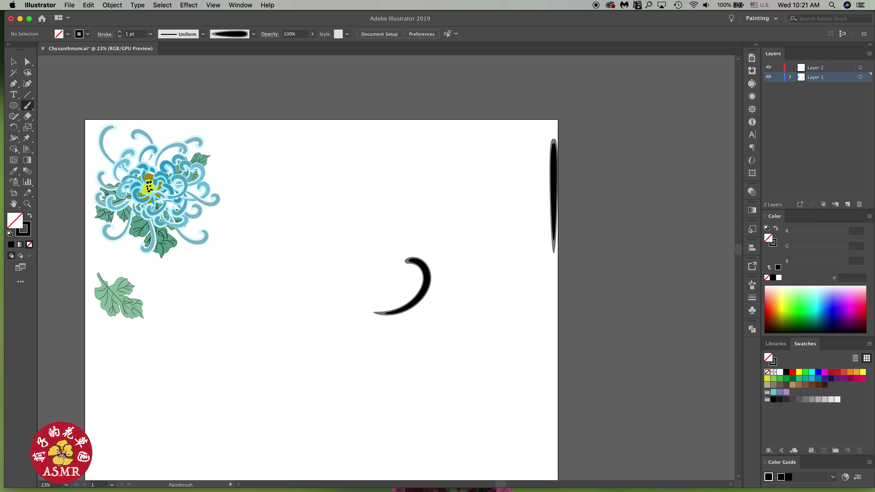
- Give the curled test stroke no fill and a light blue stroke swatch
{"action": "key", "text": "v"}
{"action": "left_click", "coordinate": [428, 290]}
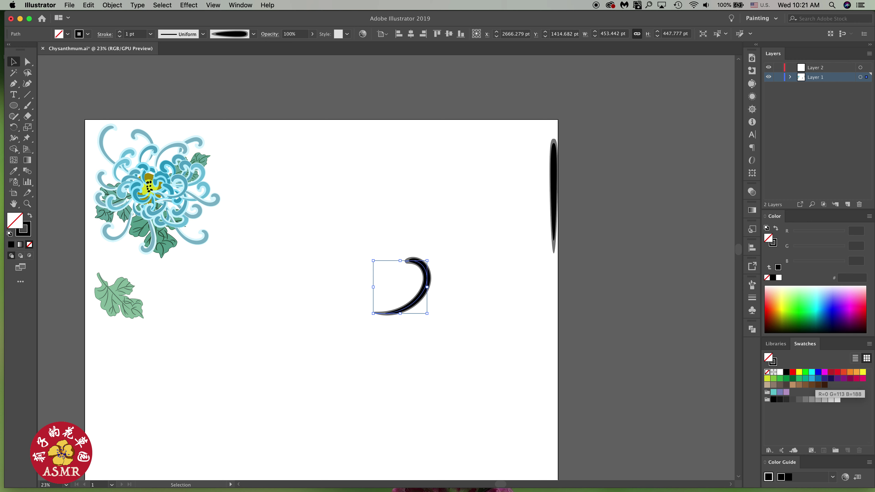
{"action": "left_click", "coordinate": [818, 378]}
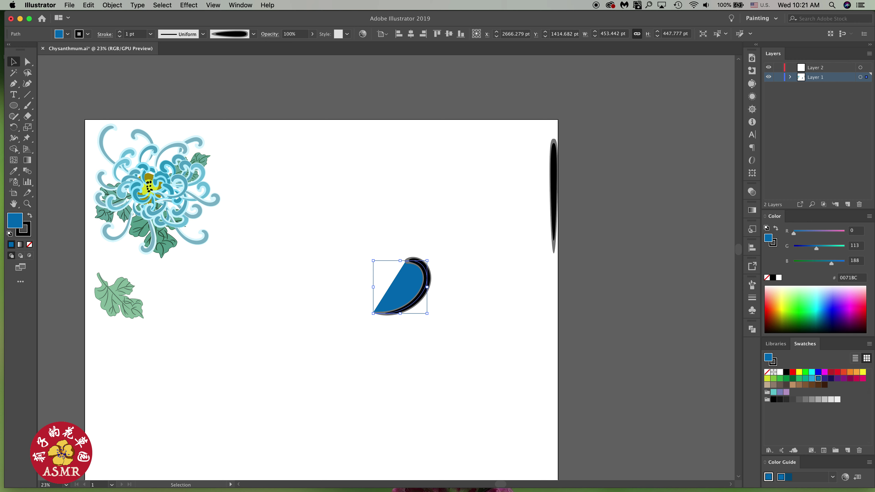
{"action": "key", "text": "slash"}
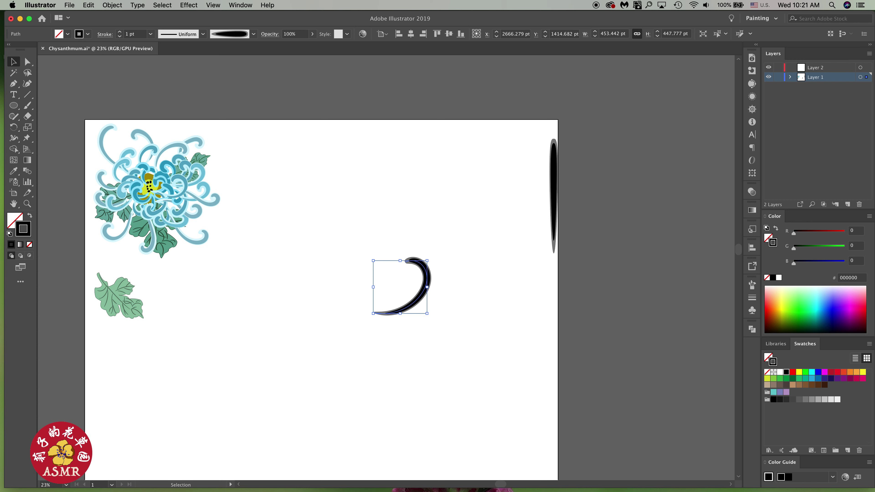
{"action": "left_click", "coordinate": [819, 379]}
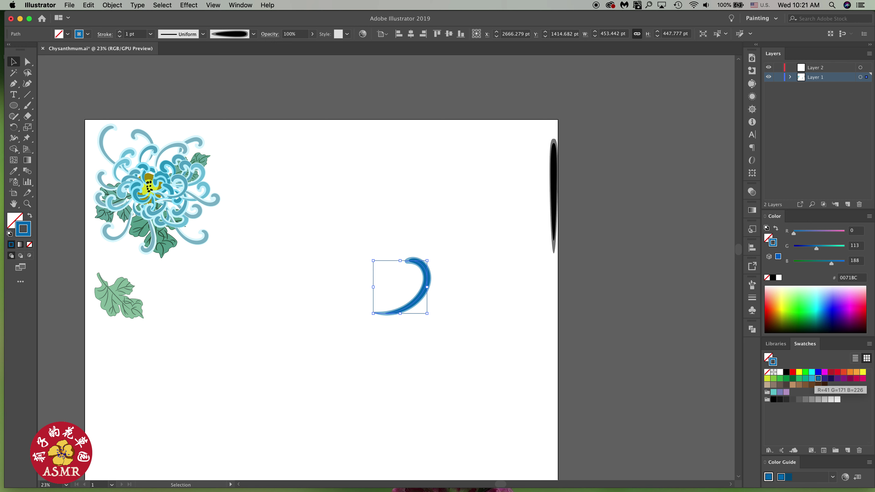
{"action": "left_click", "coordinate": [811, 379]}
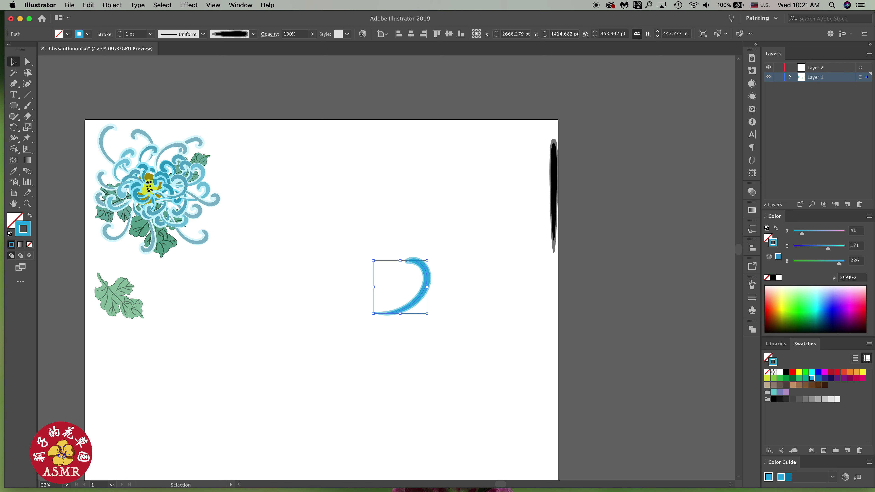
- Inspect the blue test stroke up close, then delete it
{"action": "scroll", "coordinate": [462, 323], "scroll_direction": "up", "scroll_amount": 5}
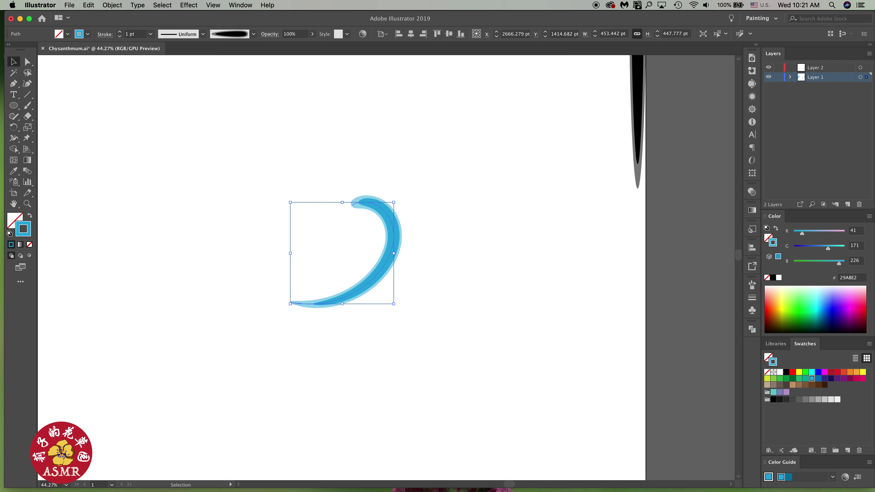
{"action": "scroll", "coordinate": [451, 302], "scroll_direction": "down", "scroll_amount": 5}
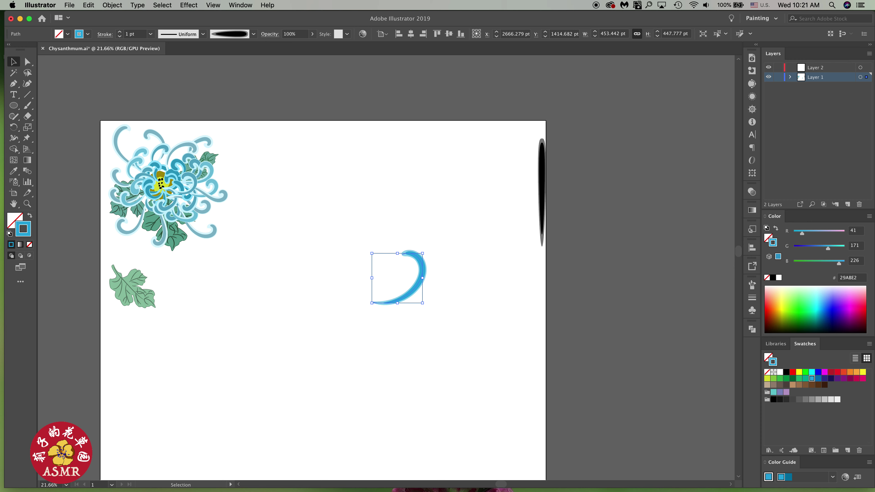
{"action": "key", "text": "super+shift+a"}
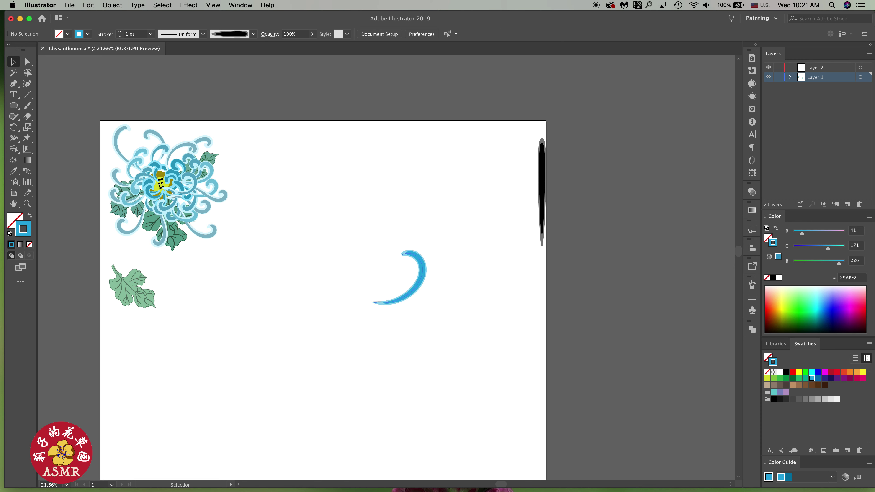
{"action": "key", "text": "Delete"}
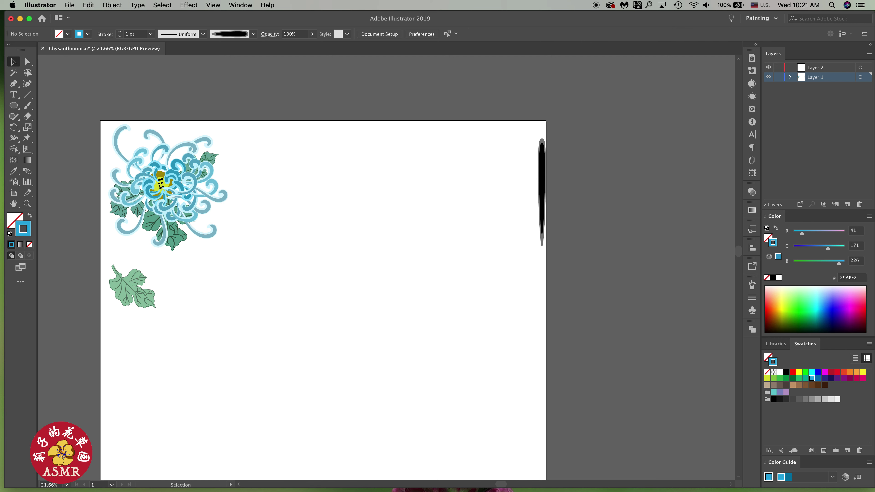
- Draw a slim ellipse about 41 by 406 pt and make it solid black with no stroke
{"action": "key", "text": "l"}
{"action": "left_click_drag", "start_coordinate": [393, 216], "coordinate": [399, 268]}
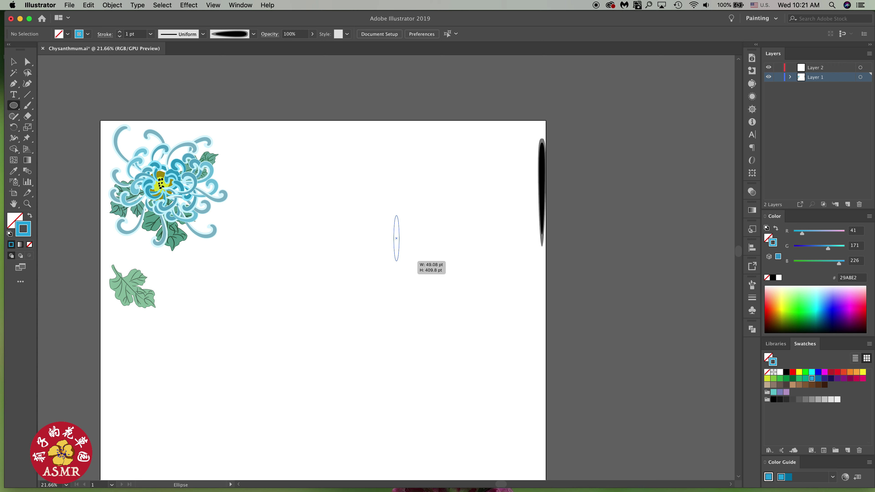
{"action": "left_click_drag", "start_coordinate": [399, 268], "coordinate": [399, 260]}
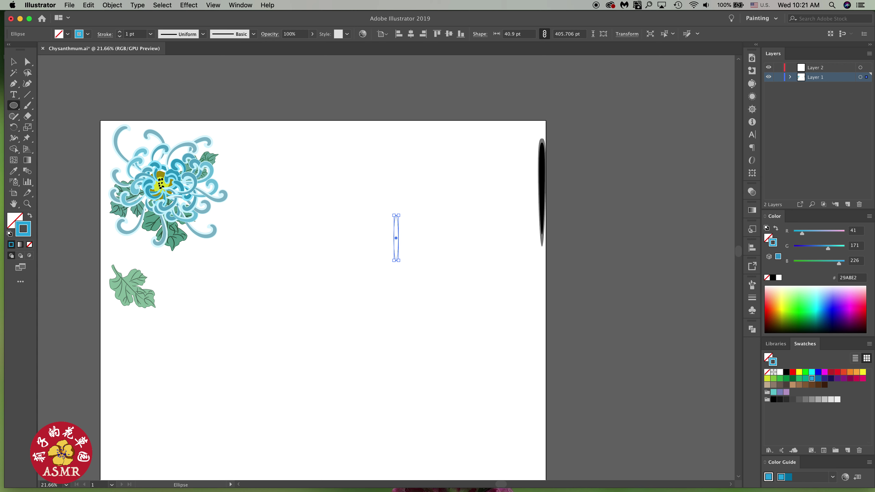
{"action": "left_click", "coordinate": [773, 278]}
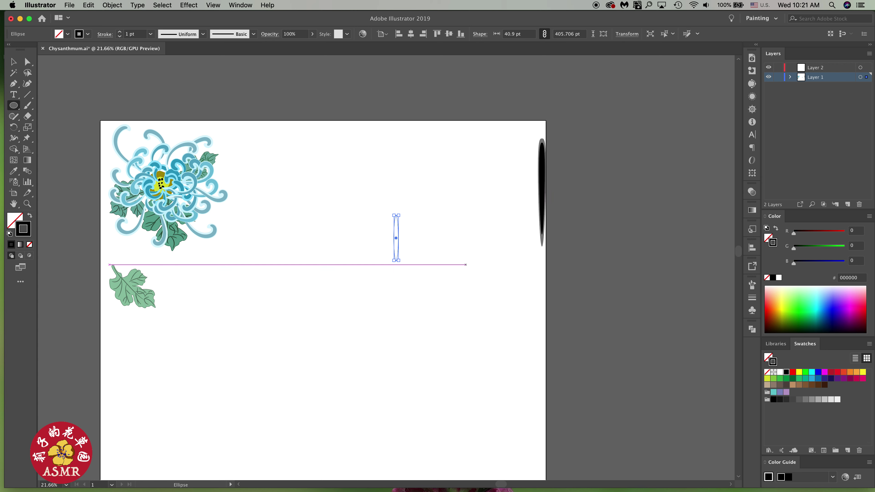
{"action": "key", "text": "v"}
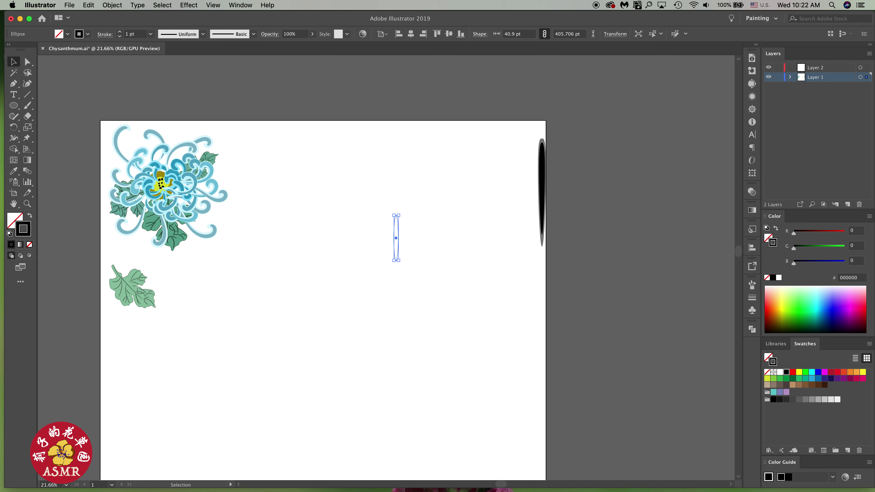
{"action": "key", "text": "shift+x"}
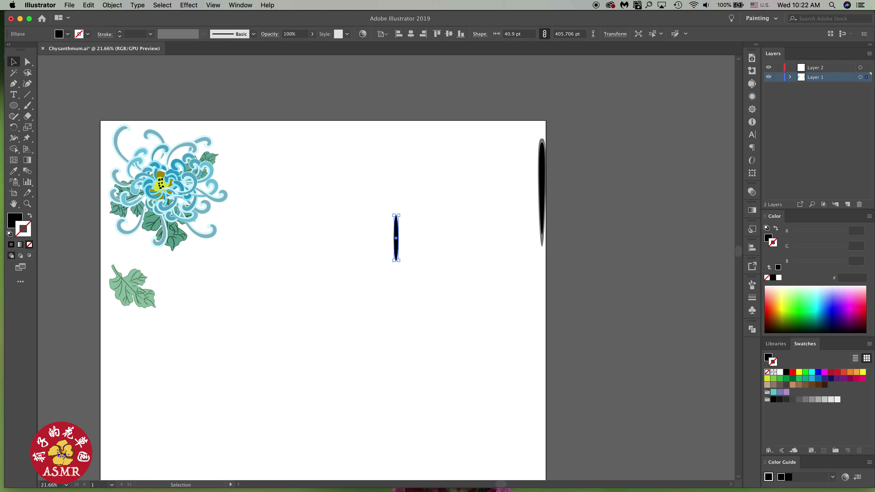
{"action": "left_click_drag", "start_coordinate": [396, 241], "coordinate": [724, 303]}
- Save the slim black ellipse as a new upward-pointing Art Brush with Colorization None
{"action": "left_click", "coordinate": [752, 297]}
{"action": "left_click", "coordinate": [752, 284]}
{"action": "left_click_drag", "start_coordinate": [396, 238], "coordinate": [723, 306]}
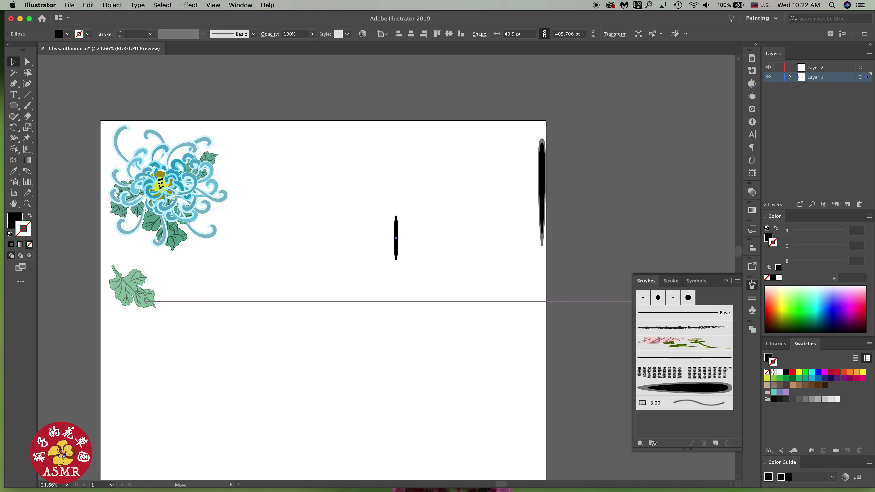
{"action": "left_click_drag", "start_coordinate": [723, 306], "coordinate": [730, 403]}
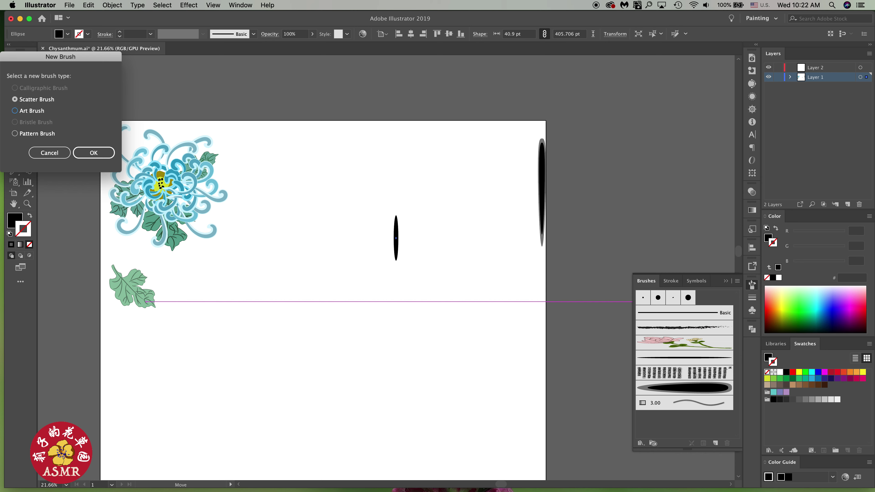
{"action": "left_click", "coordinate": [15, 111]}
{"action": "left_click", "coordinate": [94, 153]}
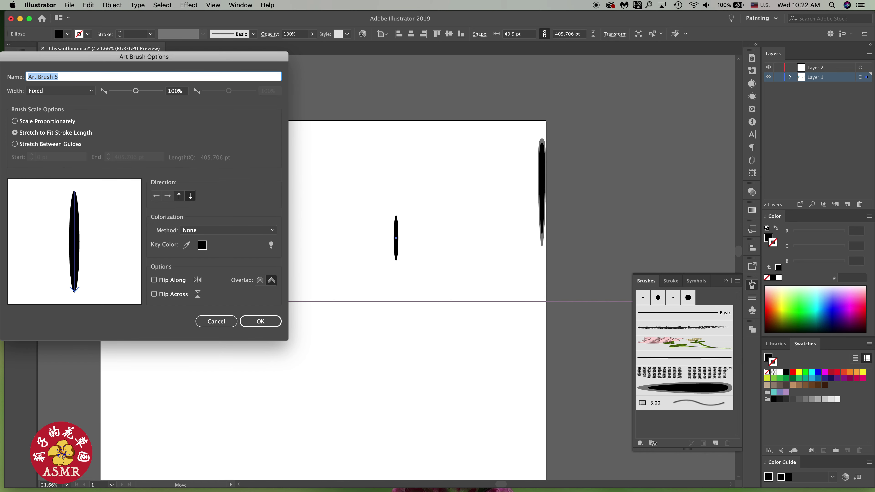
{"action": "left_click", "coordinate": [179, 195]}
{"action": "left_click", "coordinate": [228, 230]}
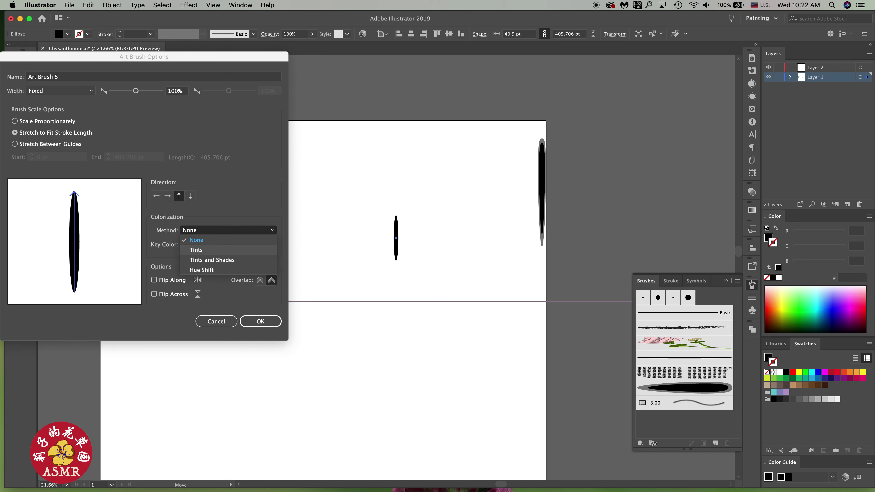
{"action": "left_click", "coordinate": [196, 240]}
{"action": "left_click", "coordinate": [260, 321]}
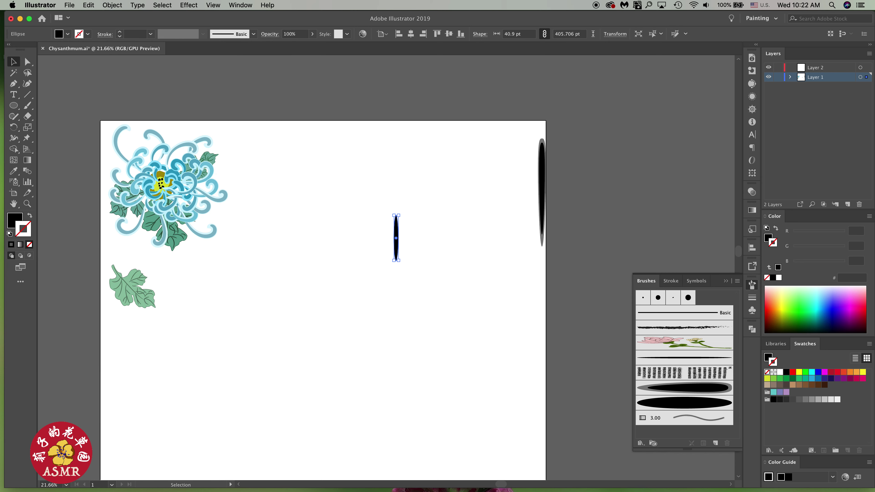
- Paint two test dots and a curl with the new ellipse art brush
{"action": "left_click", "coordinate": [310, 345]}
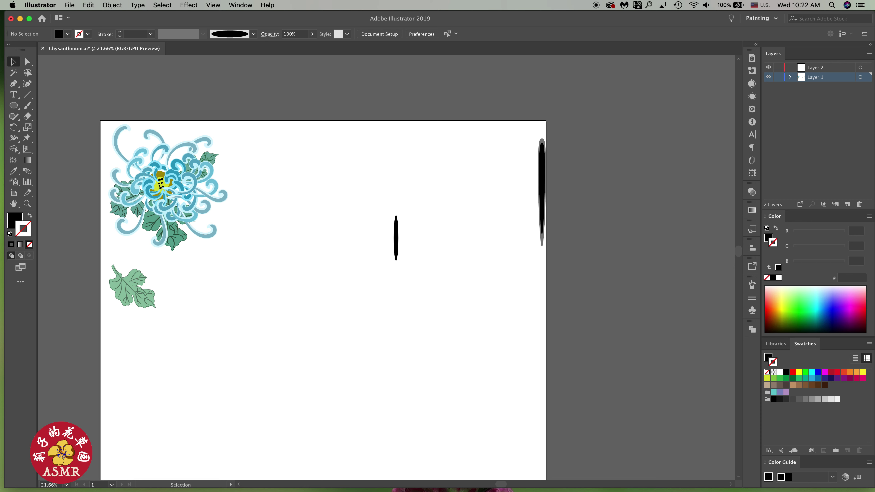
{"action": "key", "text": "b"}
{"action": "left_click", "coordinate": [362, 324]}
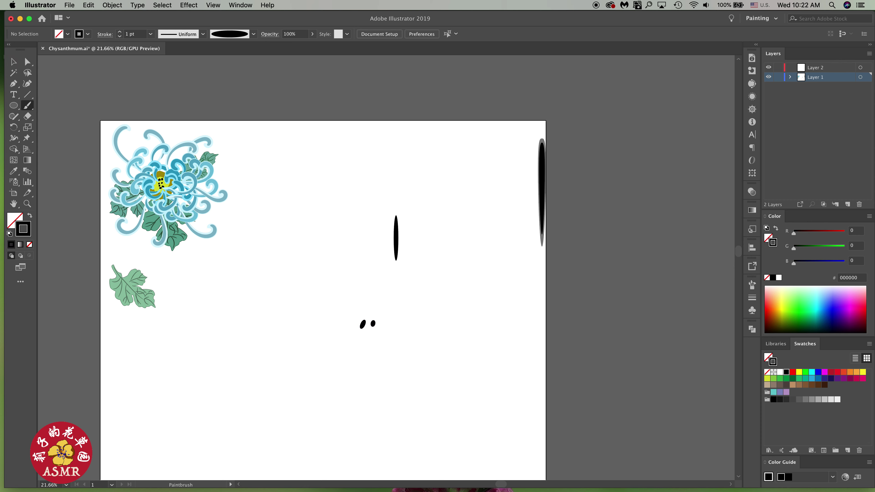
{"action": "left_click_drag", "start_coordinate": [415, 310], "coordinate": [418, 320]}
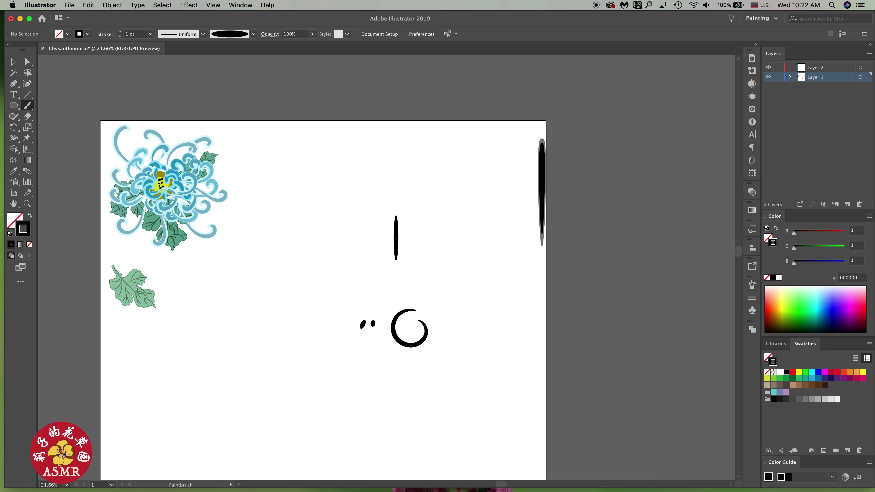
- Delete the source ellipse together with all the test marks
{"action": "key", "text": "v"}
{"action": "left_click_drag", "start_coordinate": [327, 213], "coordinate": [478, 362]}
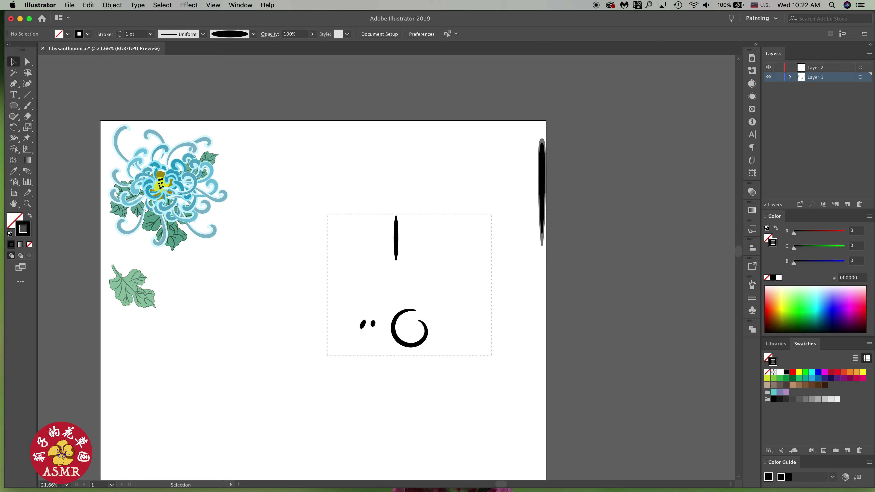
{"action": "key", "text": "Delete"}
- Paint two curling test strokes with the brush, then delete them
{"action": "key", "text": "b"}
{"action": "key", "text": "F5"}
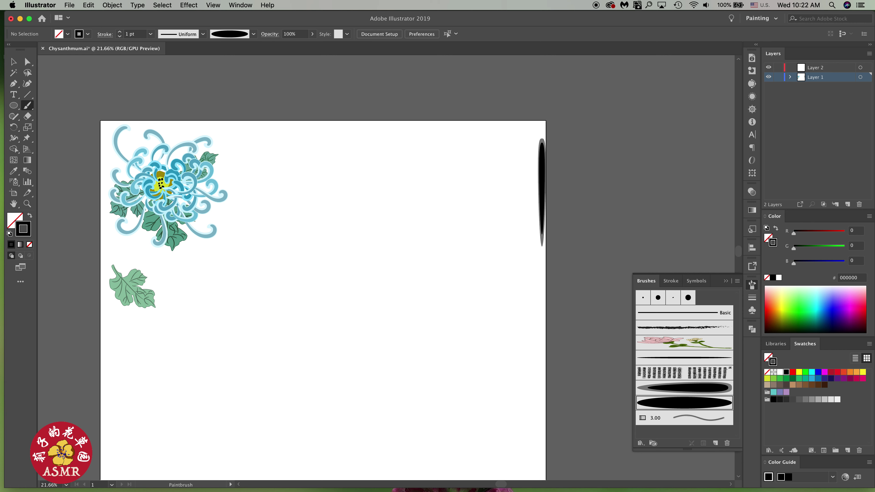
{"action": "mouse_move", "coordinate": [386, 275]}
{"action": "left_mouse_down"}
{"action": "mouse_move", "coordinate": [349, 303]}
{"action": "mouse_move", "coordinate": [430, 313]}
{"action": "left_mouse_up"}
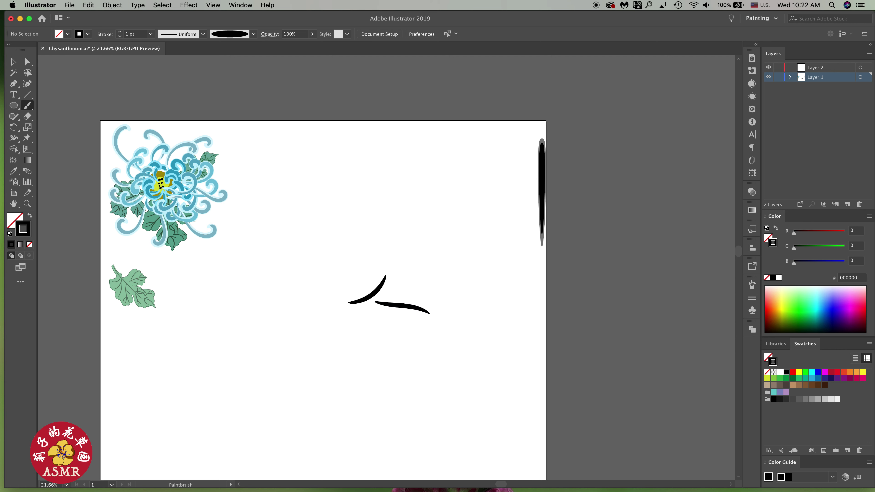
{"action": "left_click_drag", "start_coordinate": [356, 271], "coordinate": [420, 244]}
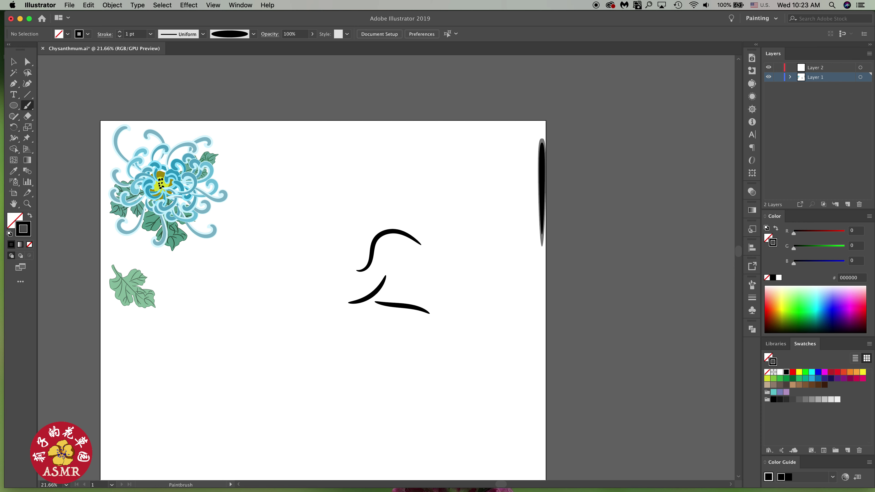
{"action": "key", "text": "v"}
{"action": "left_click_drag", "start_coordinate": [341, 226], "coordinate": [435, 339]}
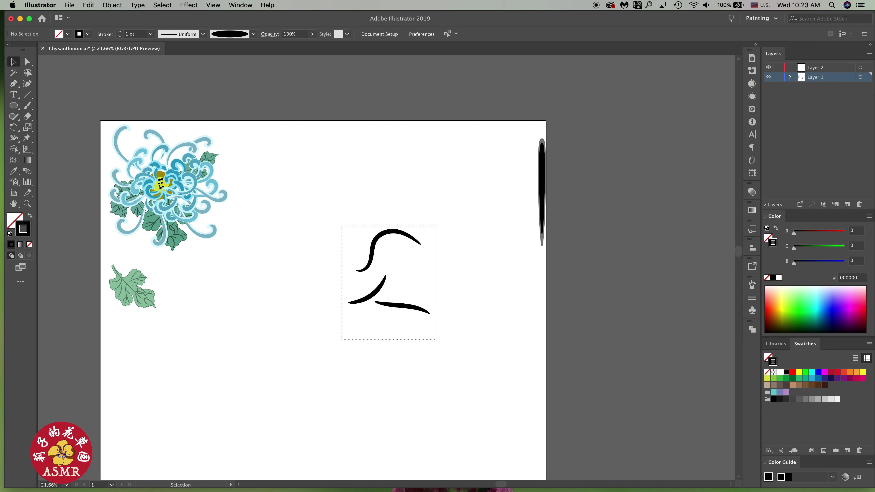
{"action": "key", "text": "Delete"}
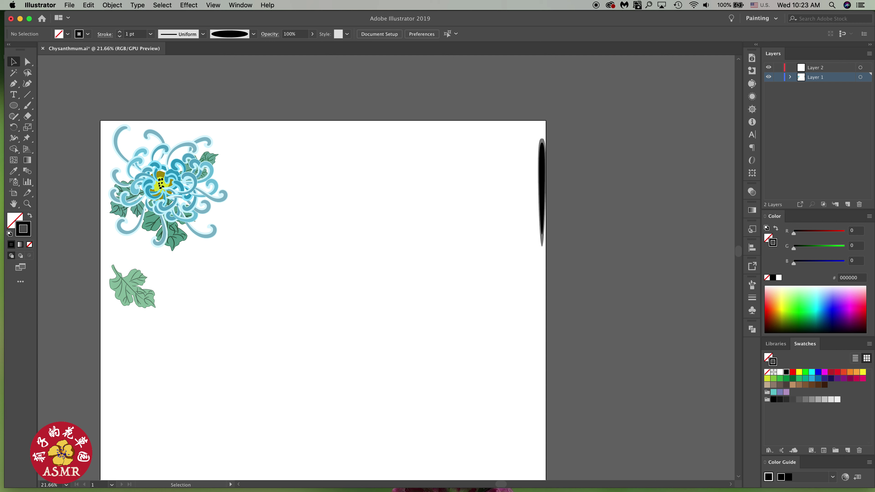
- Paint a small blob near the page centre and select it
{"action": "key", "text": "b"}
{"action": "key", "text": "F5"}
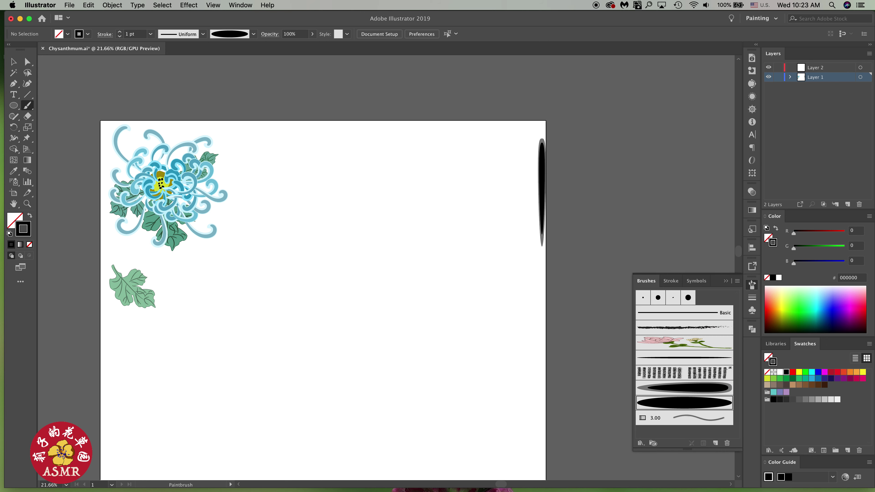
{"action": "left_click_drag", "start_coordinate": [341, 274], "coordinate": [341, 281]}
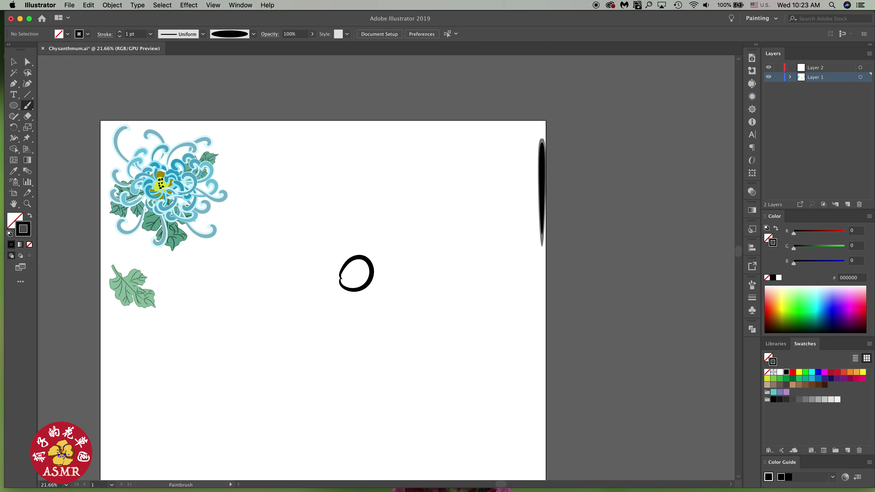
{"action": "key", "text": "v"}
{"action": "left_click", "coordinate": [373, 278]}
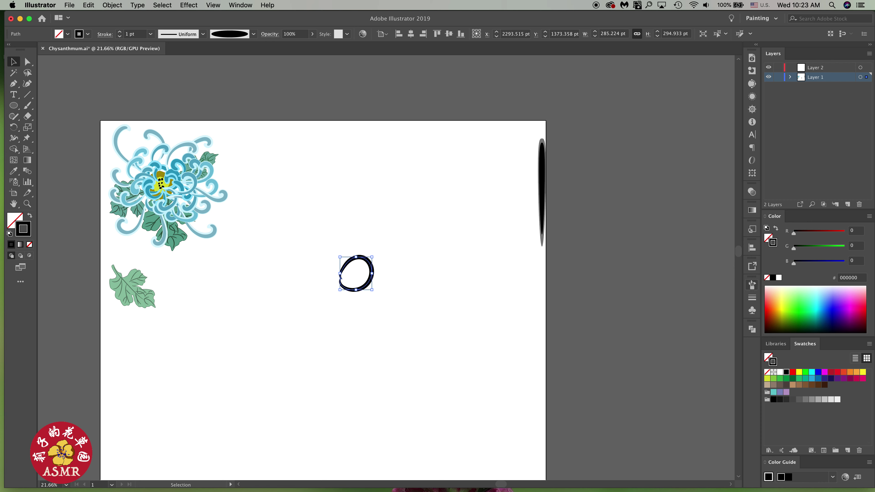
- Give the blob a brown A67C52 fill and remove its outline
{"action": "key", "text": "shift+x"}
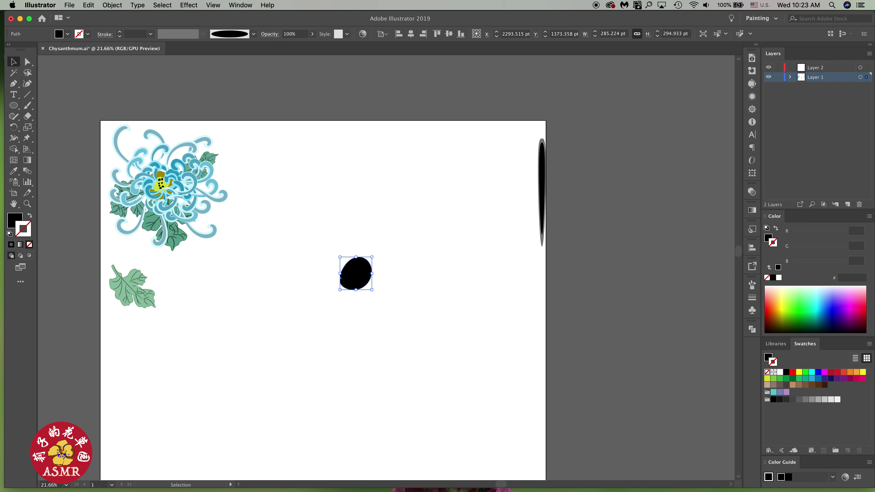
{"action": "left_click", "coordinate": [799, 385]}
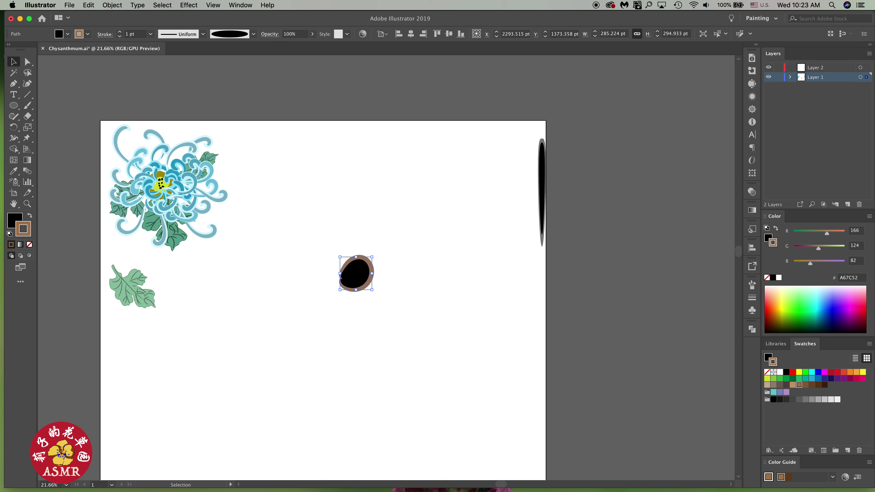
{"action": "key", "text": "shift+x"}
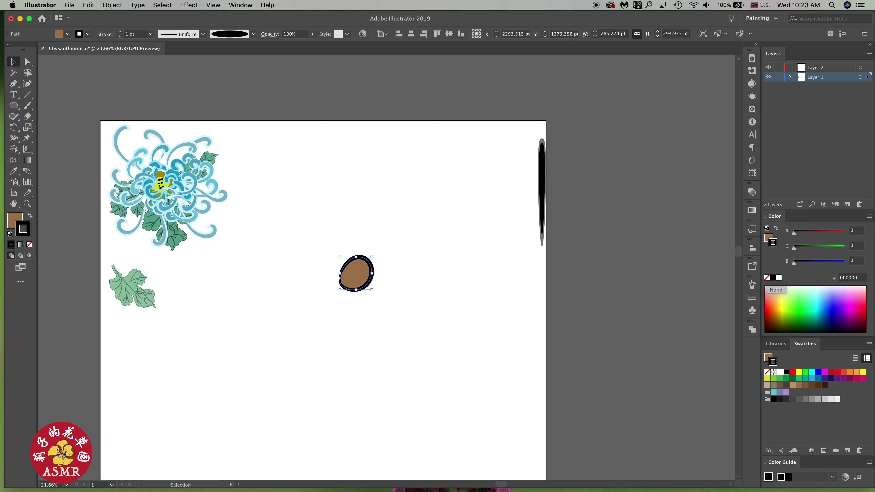
{"action": "left_click", "coordinate": [768, 277]}
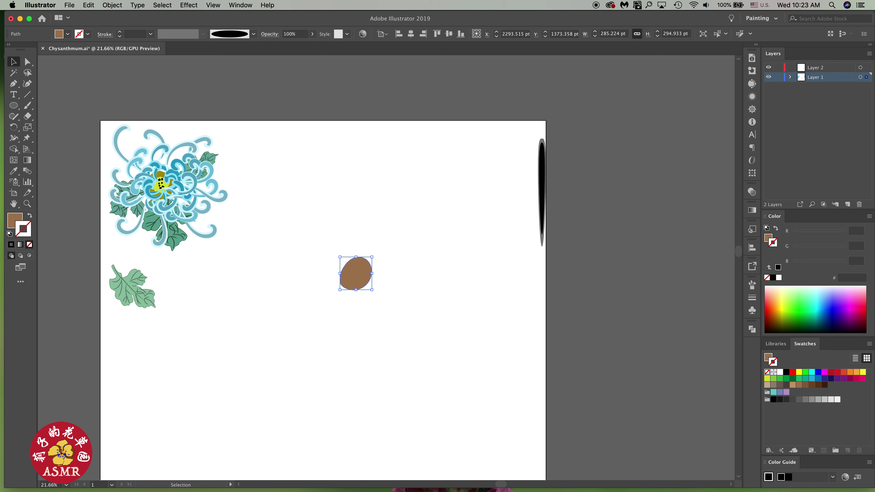
- Nudge the brown blob slightly into position near the page centre
{"action": "left_click", "coordinate": [112, 5]}
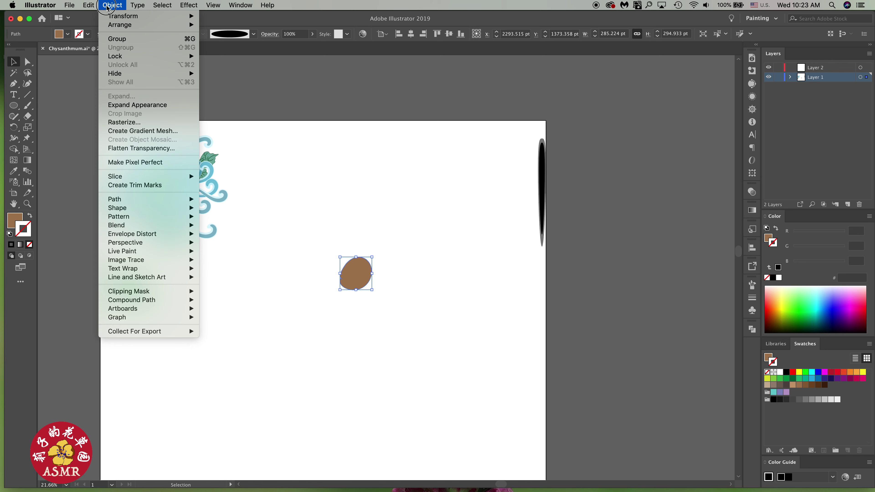
{"action": "left_click", "coordinate": [155, 105]}
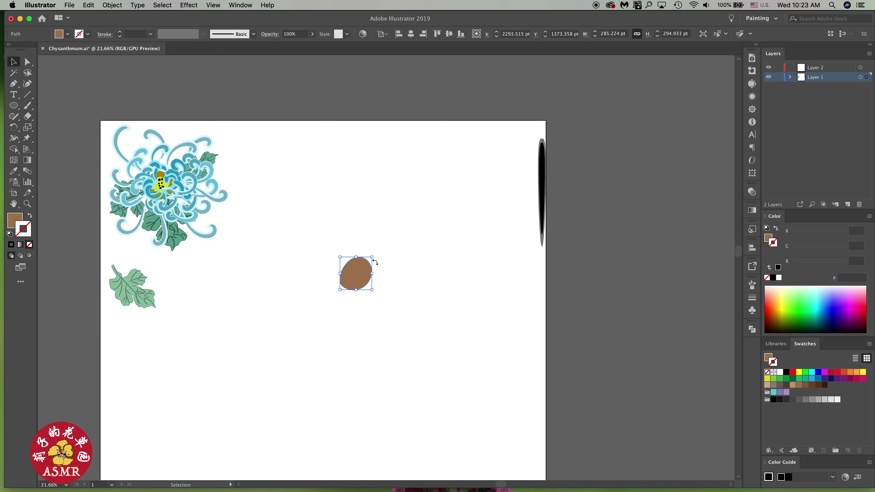
{"action": "mouse_move", "coordinate": [362, 277]}
{"action": "left_mouse_down"}
{"action": "mouse_move", "coordinate": [326, 219]}
{"action": "mouse_move", "coordinate": [360, 277]}
{"action": "left_mouse_up"}
{"action": "left_click", "coordinate": [417, 294]}
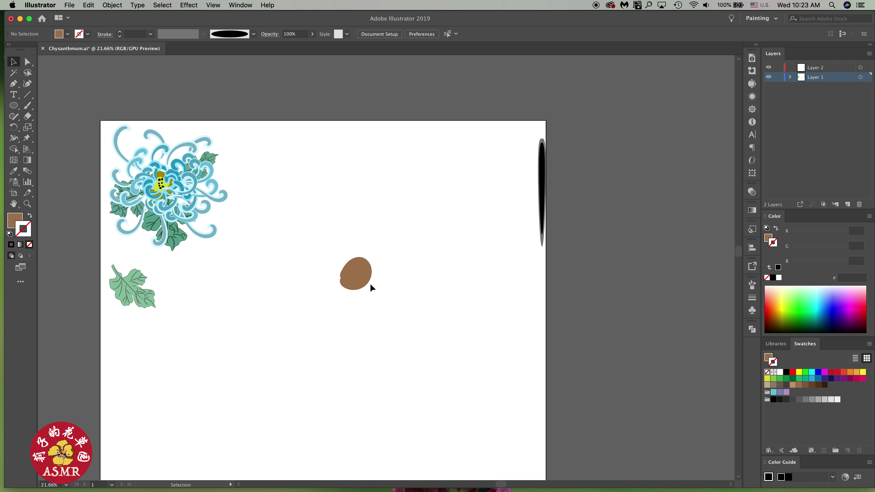
{"action": "left_click", "coordinate": [354, 280]}
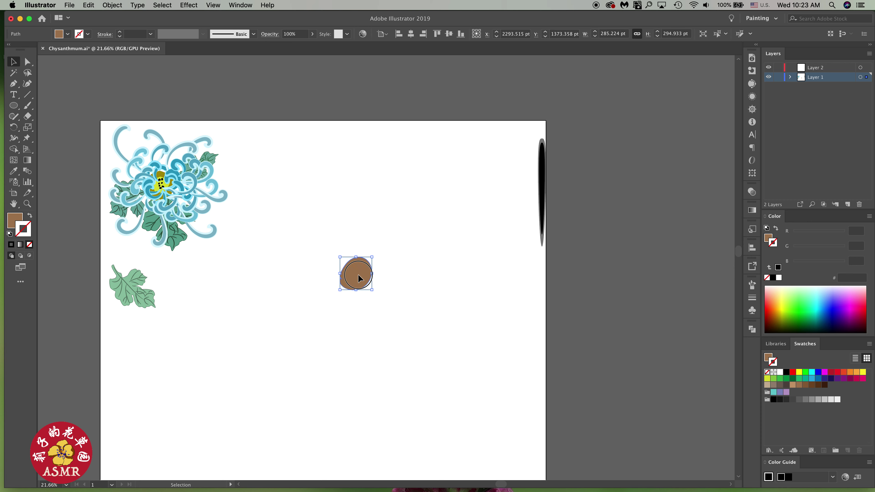
{"action": "left_click_drag", "start_coordinate": [354, 280], "coordinate": [355, 284]}
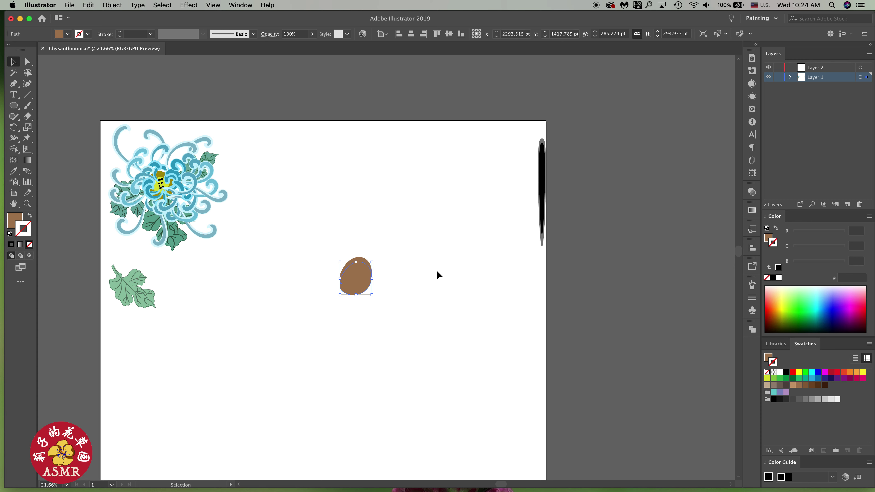
- Set the shape's height to 100 pt in the Transform panel
{"action": "left_click", "coordinate": [753, 175]}
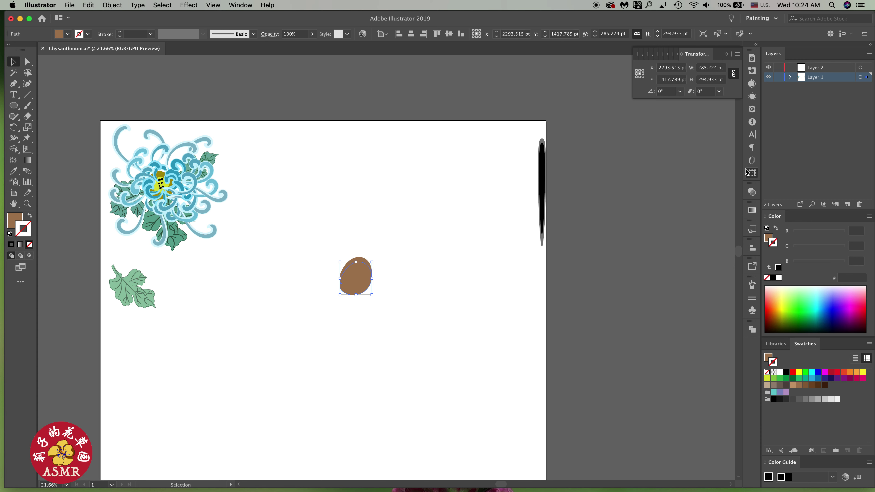
{"action": "left_click", "coordinate": [704, 79]}
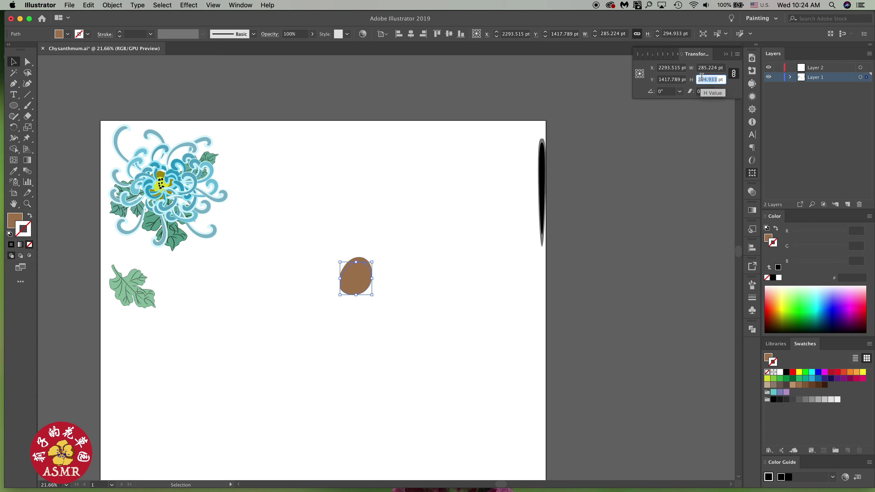
{"action": "type", "text": "100"}
{"action": "key", "text": "Return"}
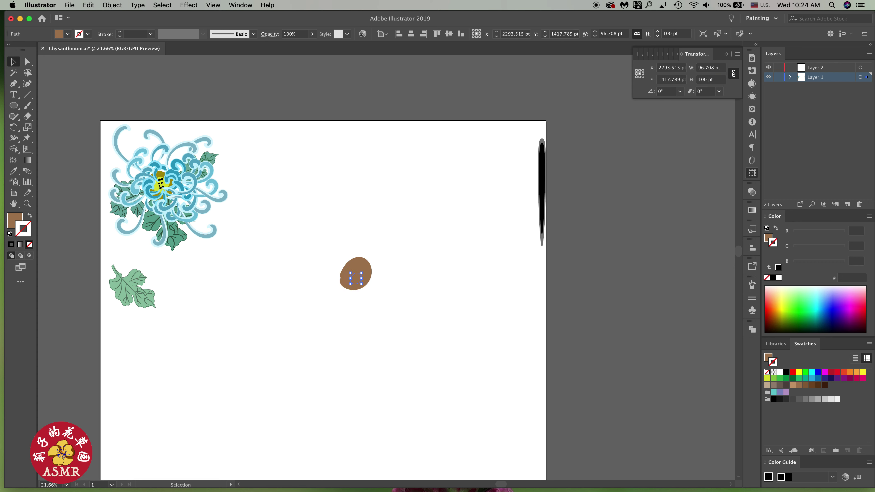
- Make the oval yellow FCEE21 with no outline and enlarge it inside the brown blob
{"action": "left_click", "coordinate": [863, 372]}
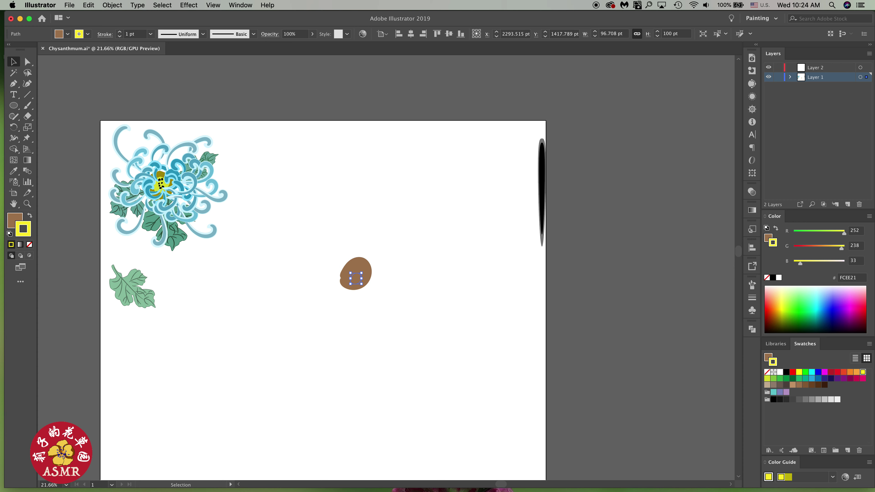
{"action": "key", "text": "shift+x"}
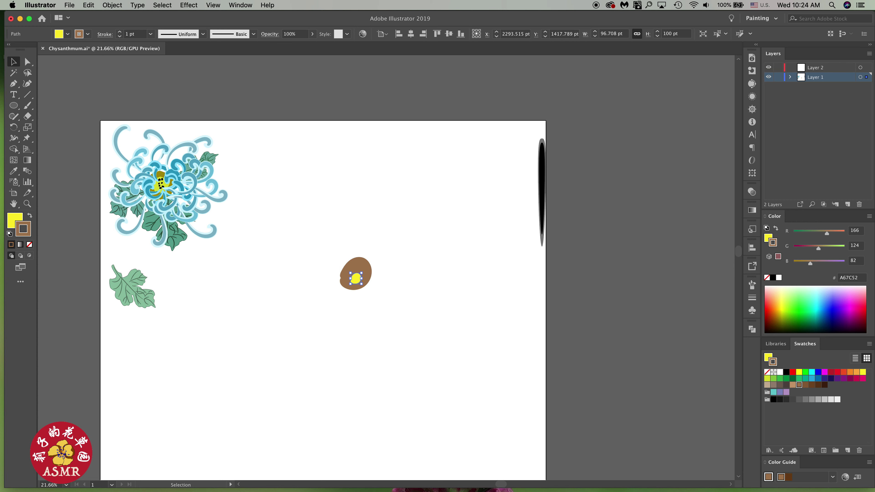
{"action": "key", "text": "slash"}
{"action": "key", "text": "x"}
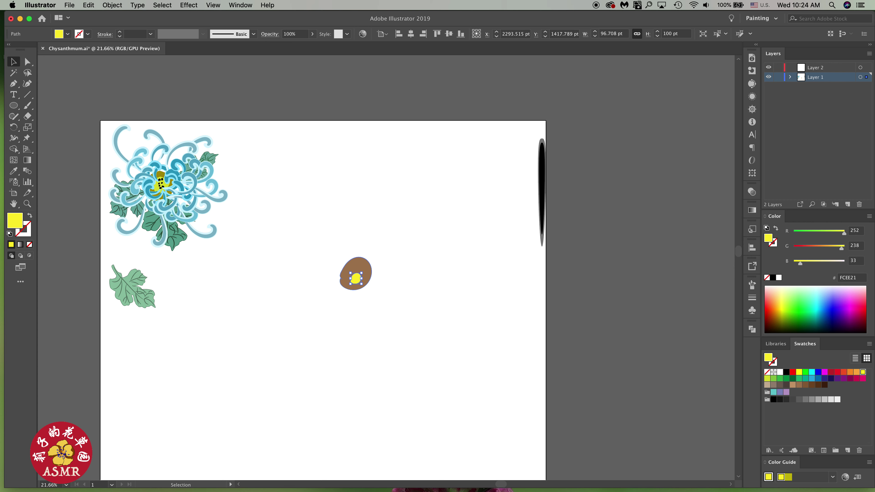
{"action": "mouse_move", "coordinate": [362, 272]}
{"action": "left_mouse_down"}
{"action": "mouse_move", "coordinate": [368, 266]}
{"action": "mouse_move", "coordinate": [355, 273]}
{"action": "left_mouse_up"}
{"action": "key", "text": "super+shift+a"}
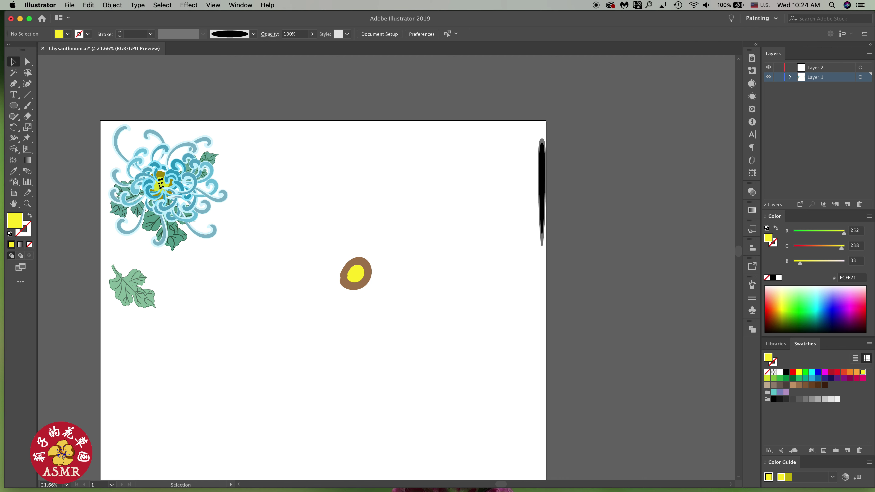
{"action": "scroll", "coordinate": [371, 283], "scroll_direction": "up", "scroll_amount": 5}
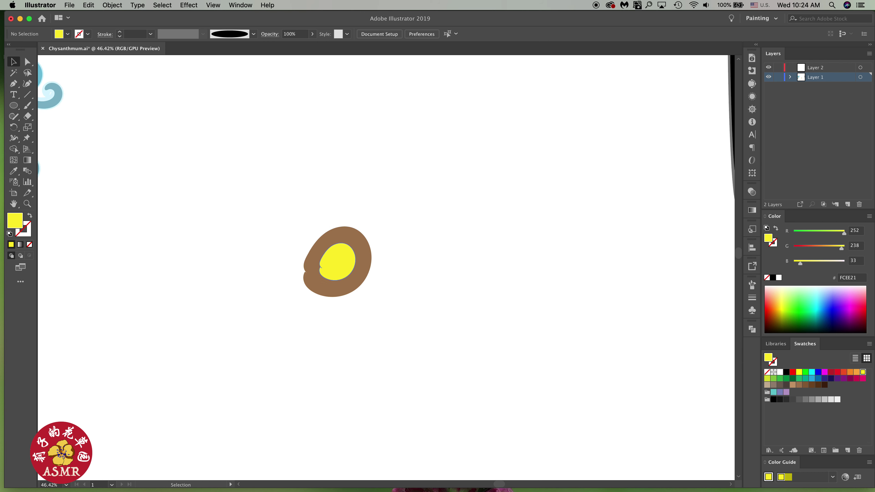
- Shift-scale the brown blob and yellow oval up together proportionally
{"action": "left_click_drag", "start_coordinate": [275, 227], "coordinate": [407, 315]}
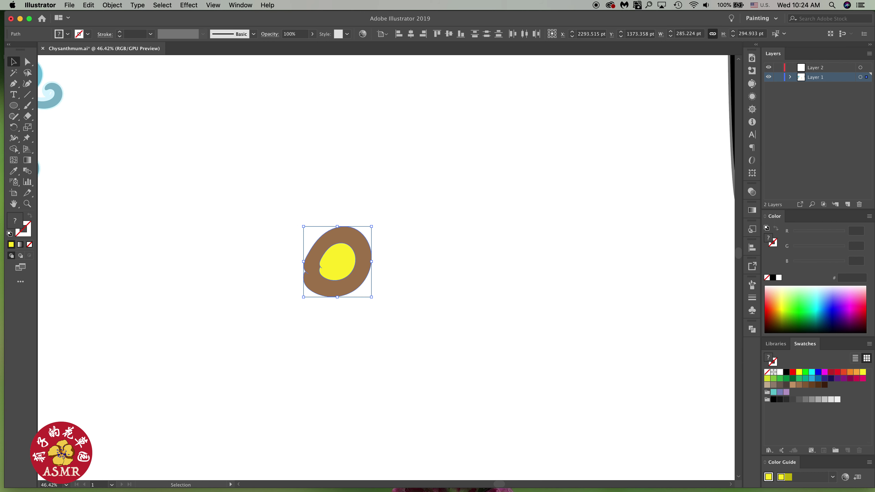
{"action": "key", "text": "shift"}
{"action": "left_click_drag", "start_coordinate": [371, 226], "coordinate": [393, 203]}
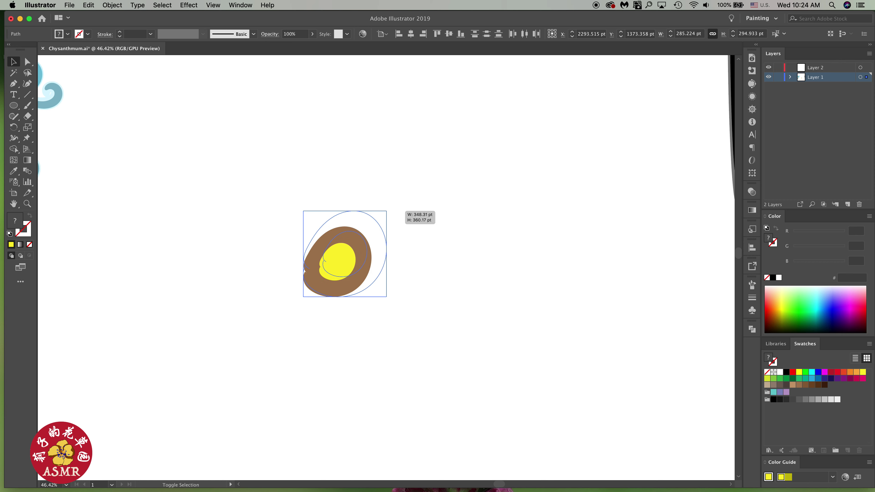
{"action": "left_click", "coordinate": [397, 267]}
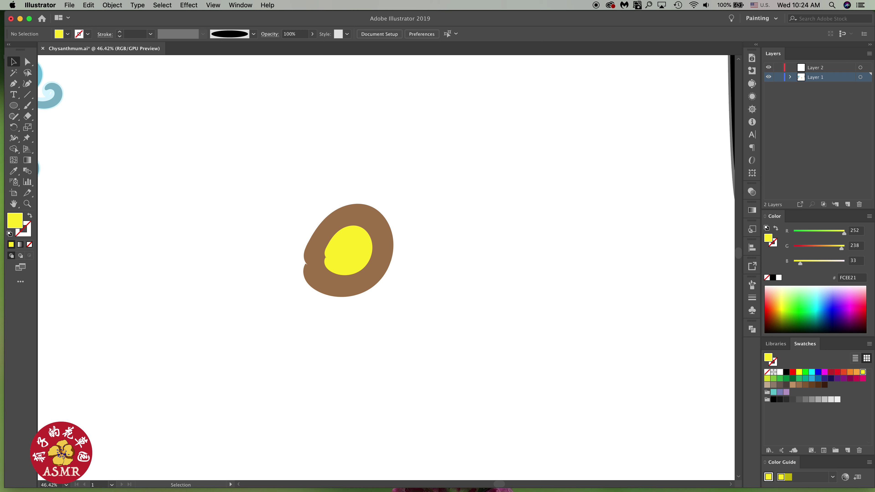
- Paint black 0.5 pt seed marks with no fill across the yellow centre
{"action": "key", "text": "b"}
{"action": "left_click", "coordinate": [752, 297]}
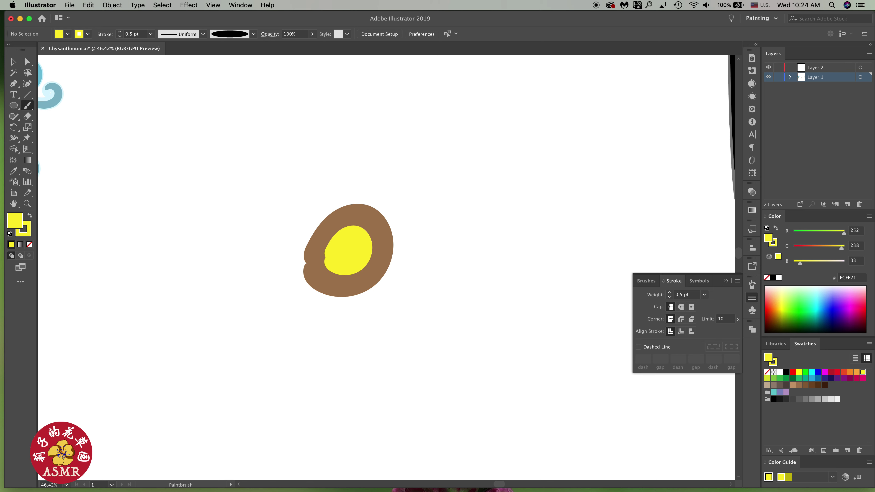
{"action": "left_click", "coordinate": [752, 297]}
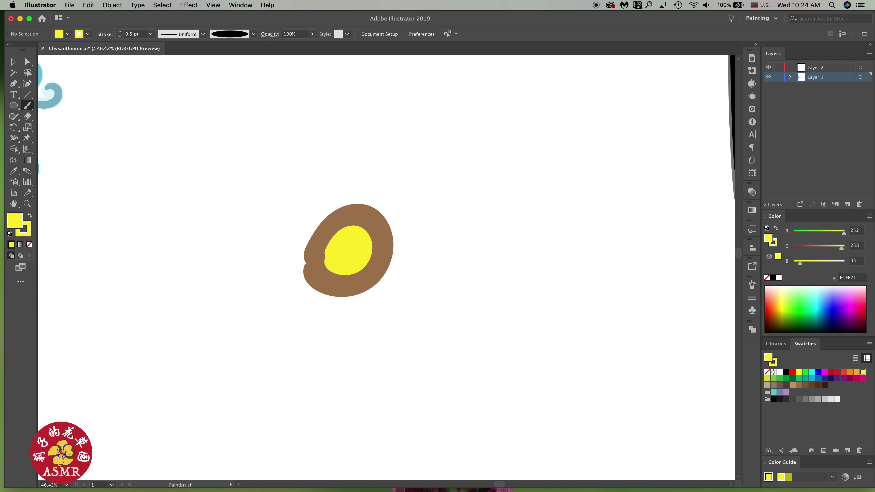
{"action": "left_click", "coordinate": [773, 278]}
{"action": "key", "text": "x"}
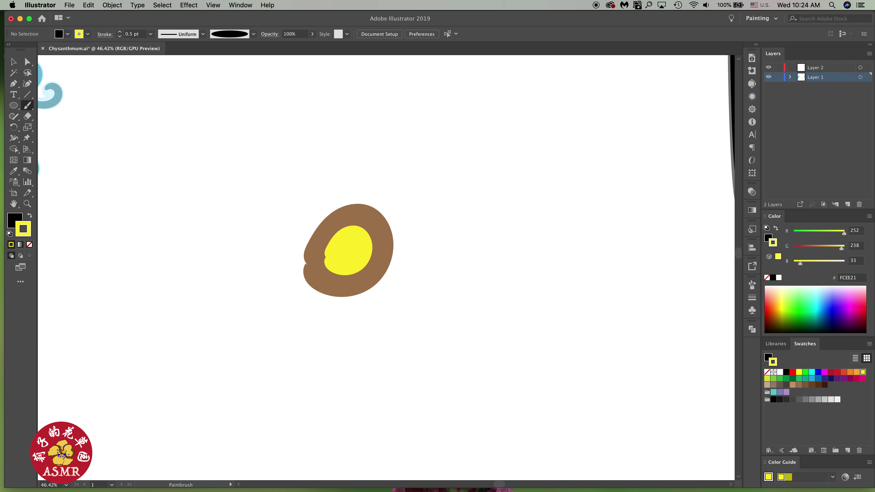
{"action": "key", "text": "slash"}
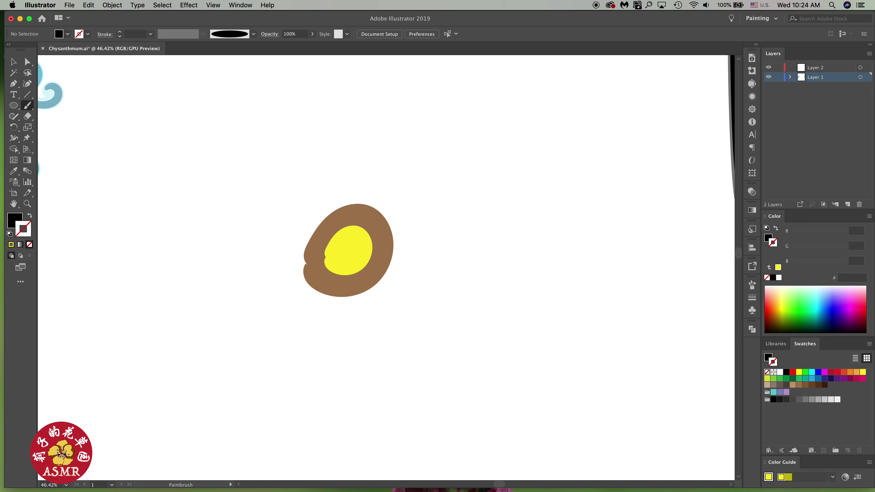
{"action": "left_click_drag", "start_coordinate": [355, 236], "coordinate": [358, 242]}
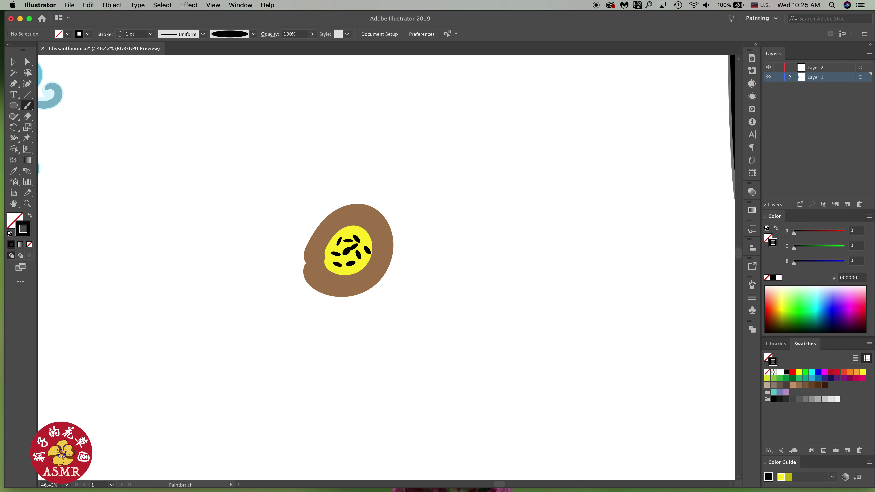
- Apply Expand Appearance to the brown ring, yellow heart and seed dabs, then Ungroup them
{"action": "key", "text": "v"}
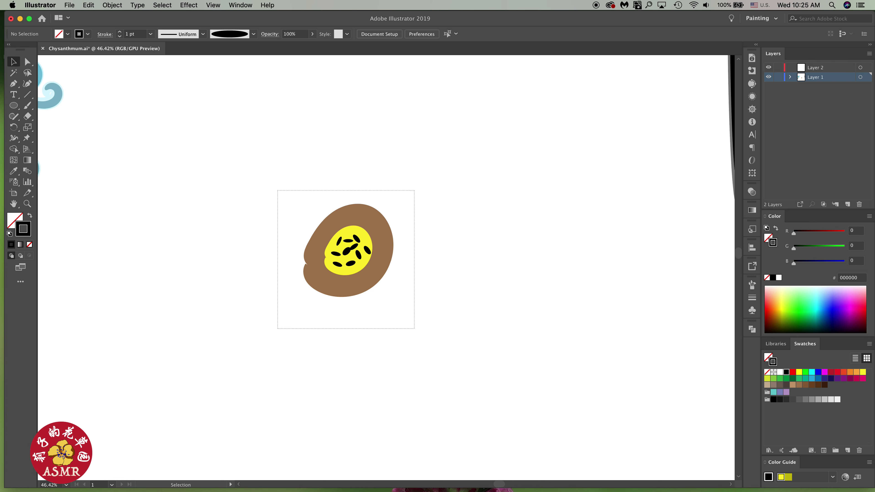
{"action": "left_click_drag", "start_coordinate": [278, 190], "coordinate": [414, 329]}
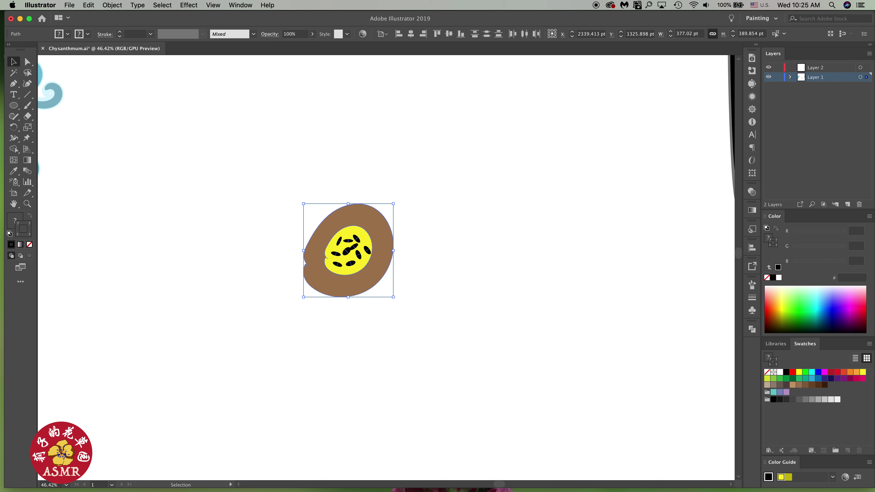
{"action": "left_click", "coordinate": [113, 5]}
{"action": "left_click", "coordinate": [148, 107]}
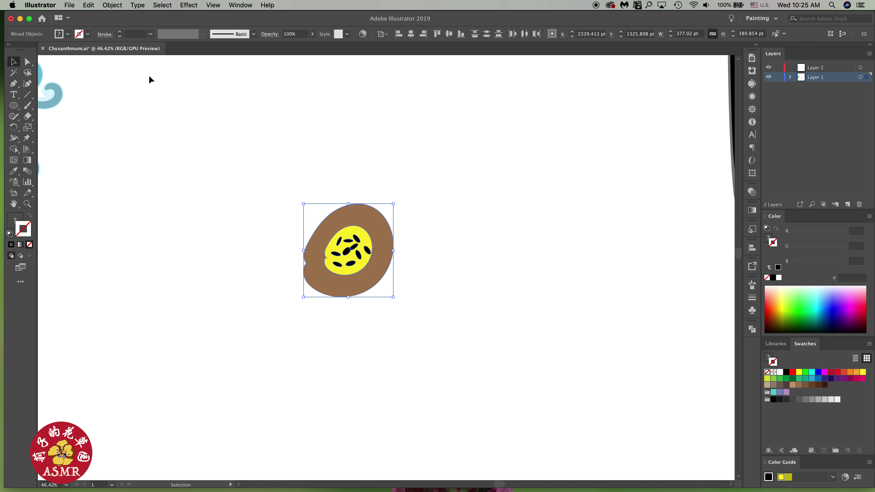
{"action": "left_click", "coordinate": [112, 5]}
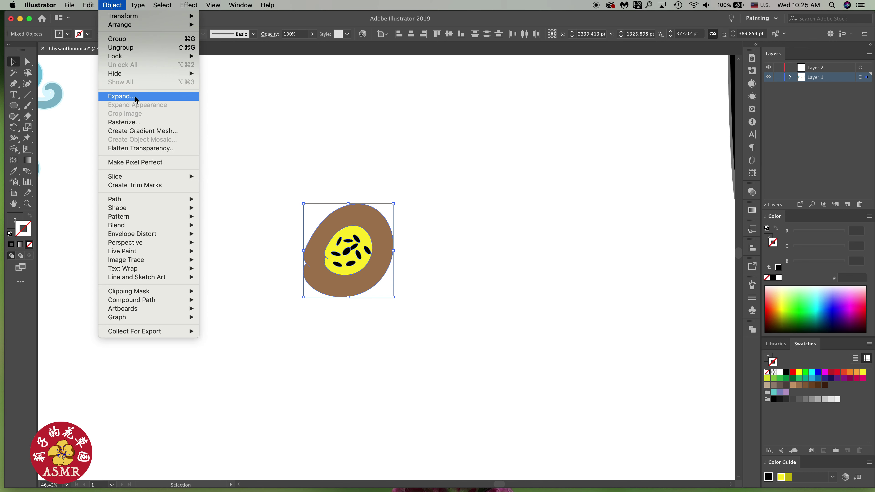
{"action": "key", "text": "Escape"}
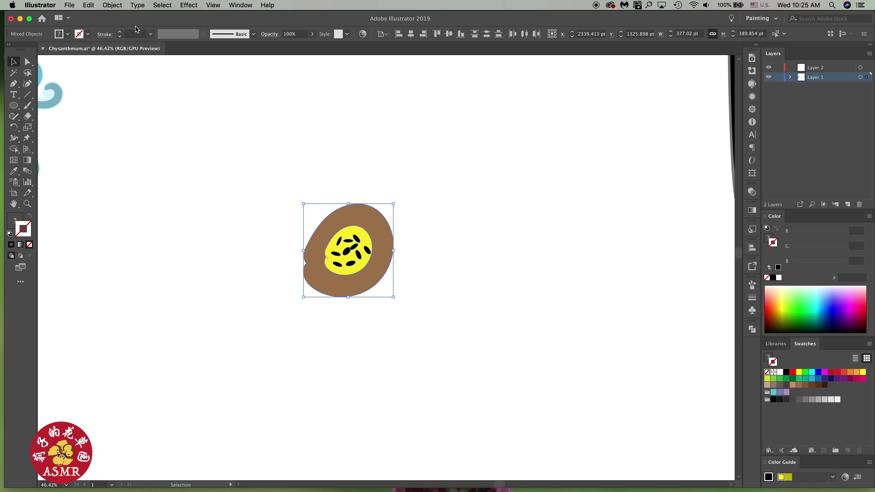
{"action": "left_click", "coordinate": [116, 5]}
{"action": "left_click", "coordinate": [134, 48]}
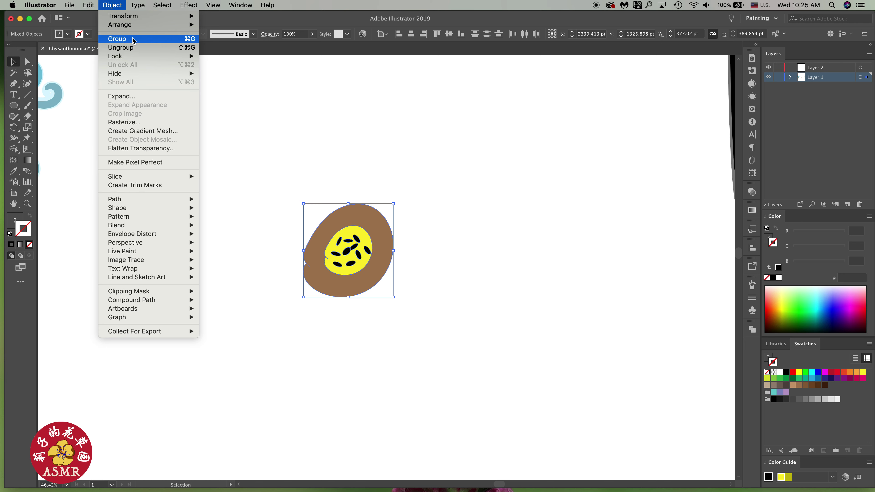
{"action": "left_click", "coordinate": [421, 239]}
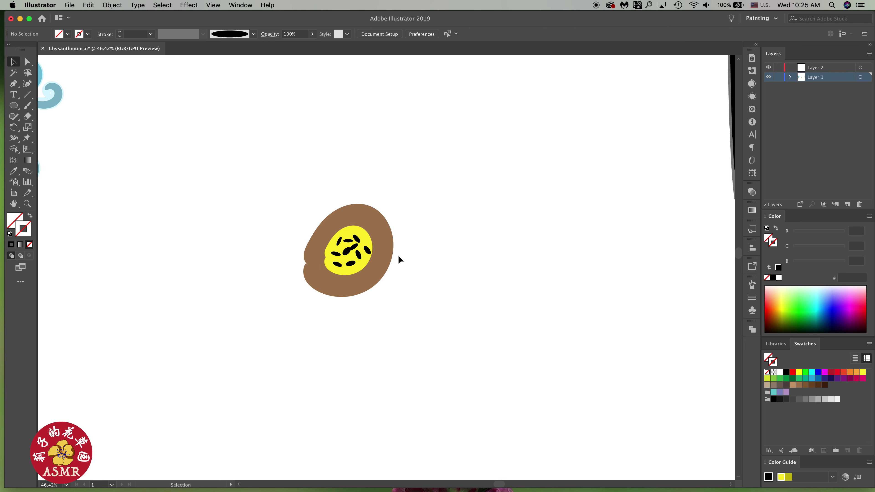
- Paint a blue 29ABE2 curl above the centre with the tapered petal art brush
{"action": "scroll", "coordinate": [398, 254], "scroll_direction": "down", "scroll_amount": 5}
{"action": "scroll", "coordinate": [401, 251], "scroll_direction": "up", "scroll_amount": 2}
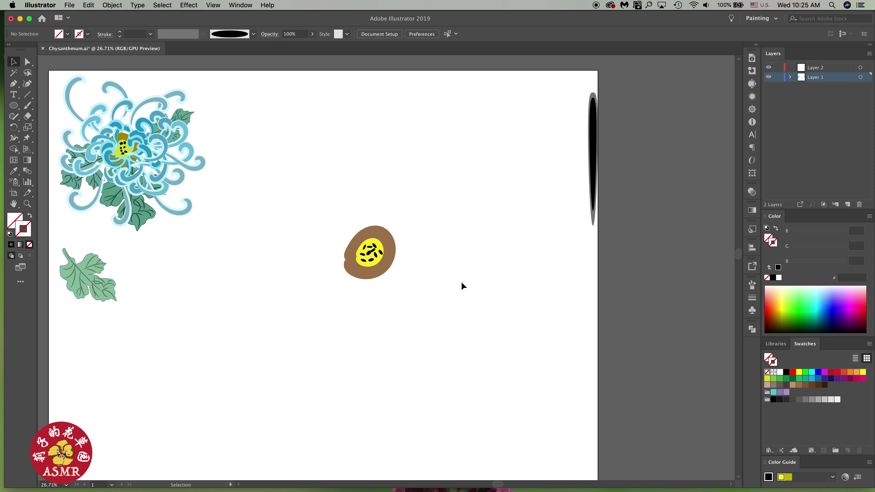
{"action": "key", "text": "b"}
{"action": "left_click", "coordinate": [752, 285]}
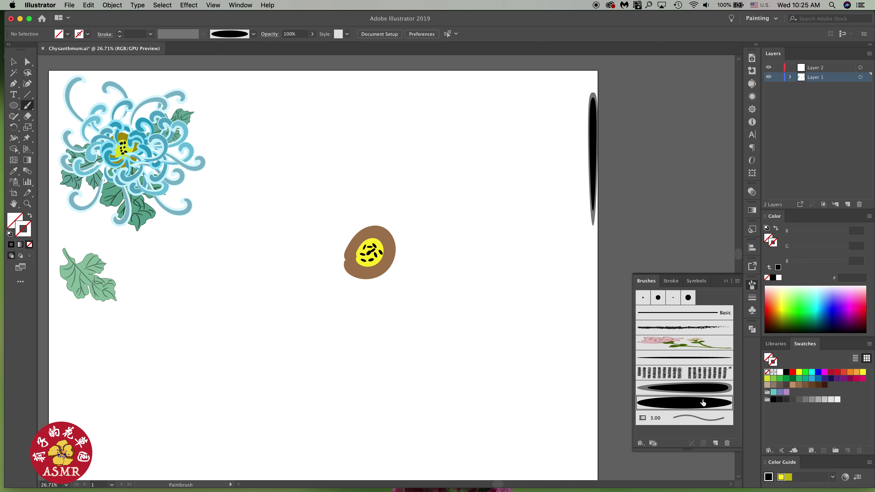
{"action": "left_click", "coordinate": [706, 389]}
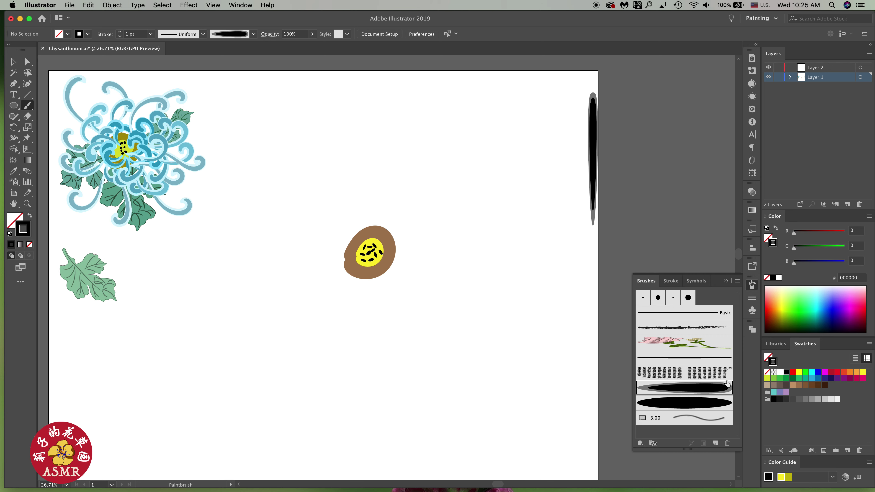
{"action": "left_click", "coordinate": [812, 379]}
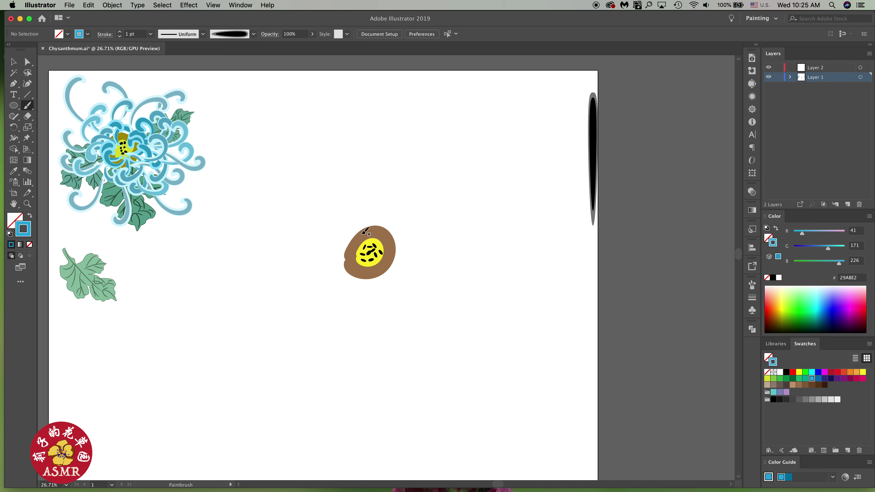
{"action": "left_click_drag", "start_coordinate": [359, 233], "coordinate": [373, 221]}
- Thin the first blue curl to a 0.75 pt stroke
{"action": "key", "text": "v"}
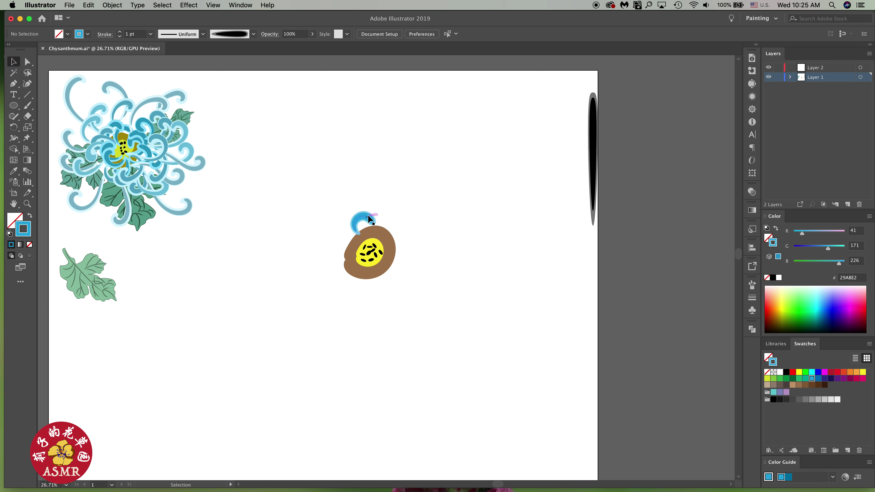
{"action": "left_click", "coordinate": [369, 220]}
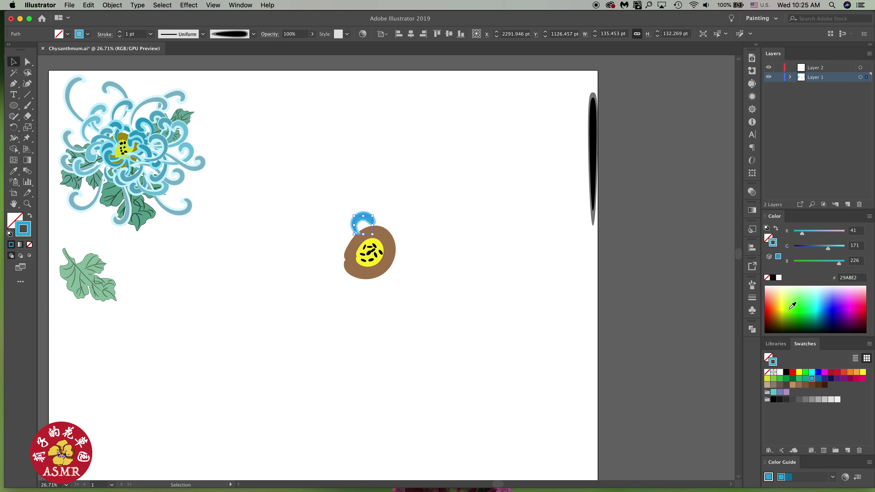
{"action": "left_click", "coordinate": [752, 297]}
{"action": "left_click", "coordinate": [669, 297]}
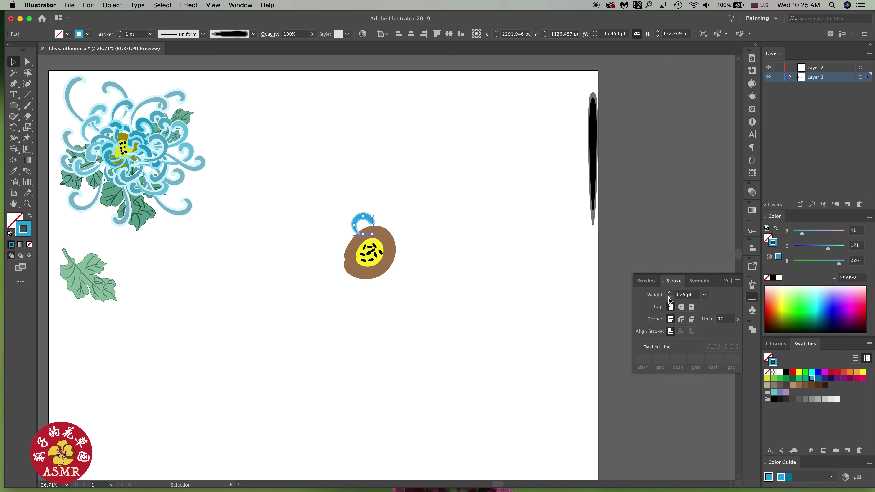
{"action": "left_click", "coordinate": [413, 274]}
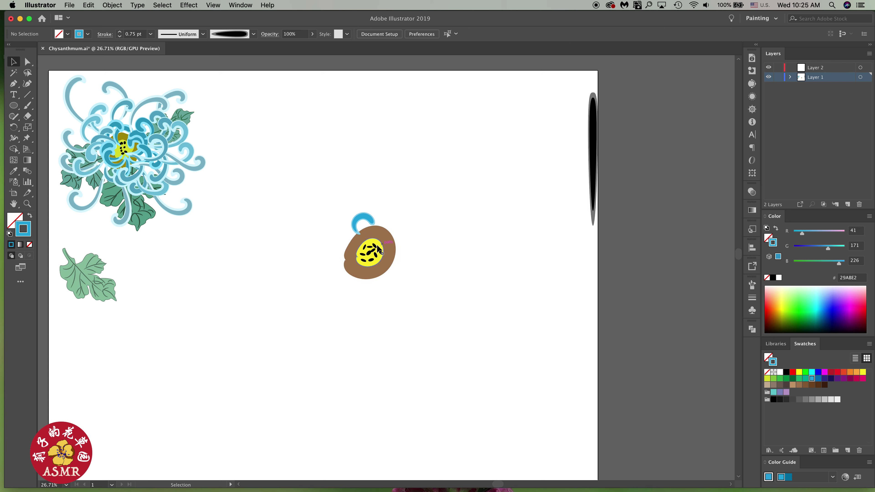
- Paint more blue curls to the left, upper left and right of the centre, undoing oversized ones
{"action": "key", "text": "b"}
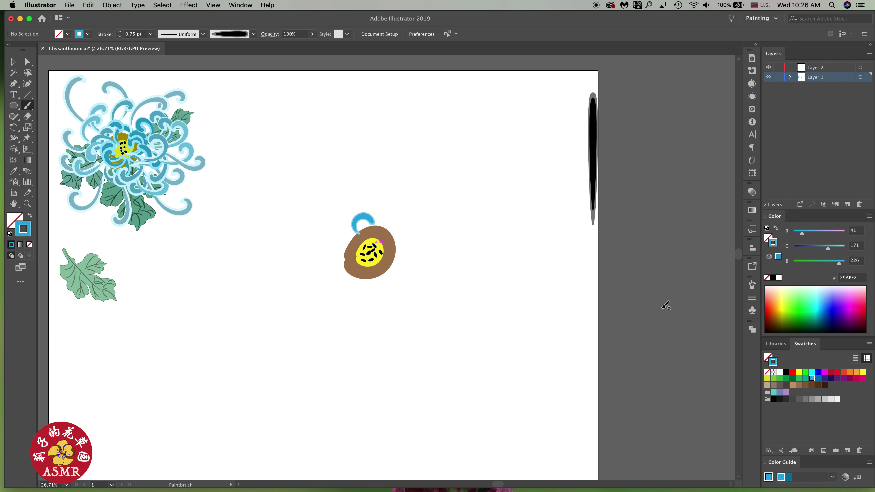
{"action": "left_click", "coordinate": [752, 284]}
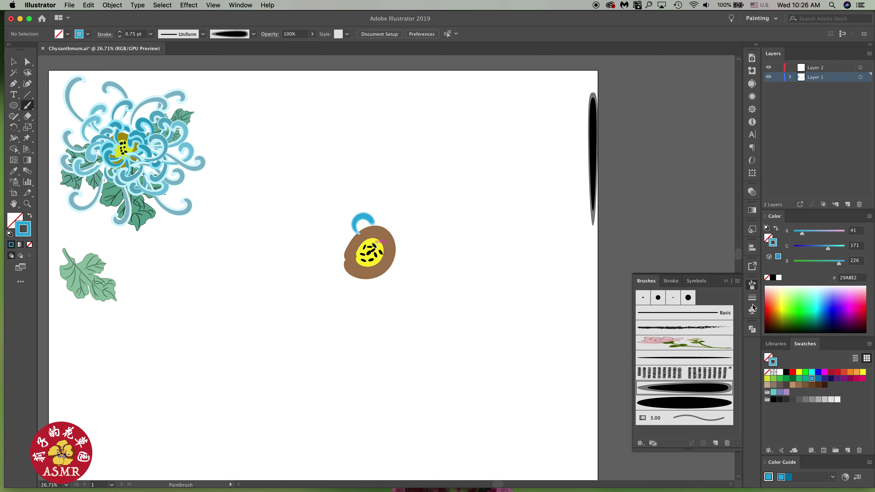
{"action": "left_click", "coordinate": [752, 297]}
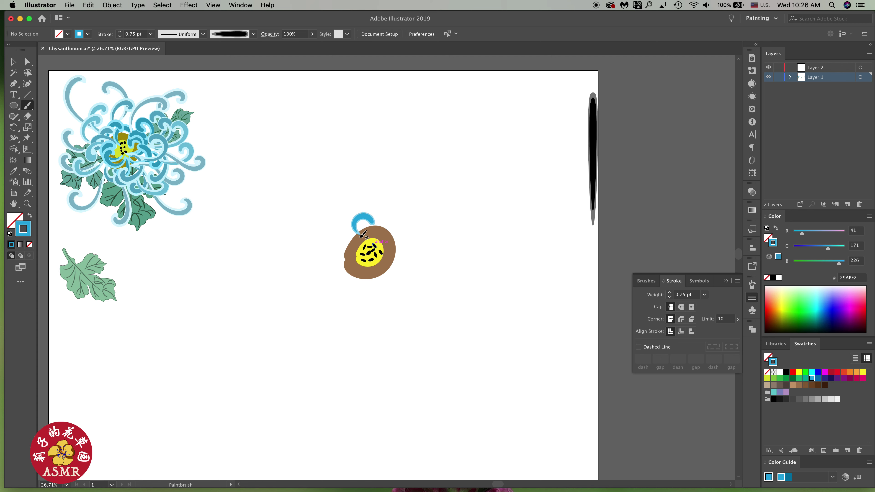
{"action": "mouse_move", "coordinate": [362, 234]}
{"action": "left_mouse_down"}
{"action": "mouse_move", "coordinate": [342, 231]}
{"action": "mouse_move", "coordinate": [362, 217]}
{"action": "left_mouse_up"}
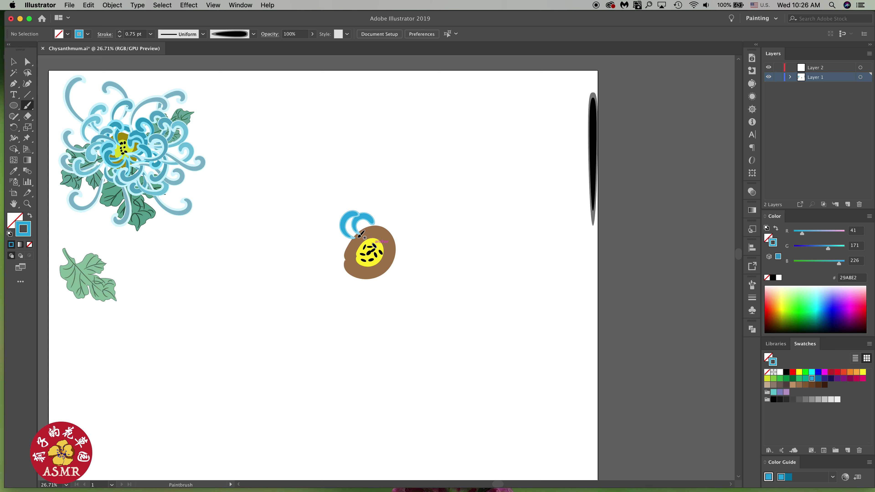
{"action": "mouse_move", "coordinate": [360, 236]}
{"action": "left_mouse_down"}
{"action": "mouse_move", "coordinate": [332, 235]}
{"action": "mouse_move", "coordinate": [355, 212]}
{"action": "left_mouse_up"}
{"action": "left_click_drag", "start_coordinate": [381, 238], "coordinate": [383, 241]}
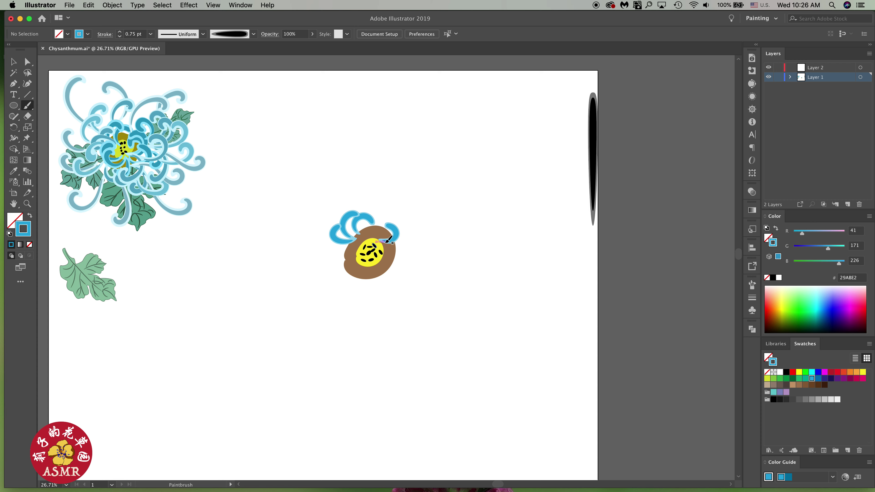
{"action": "left_click_drag", "start_coordinate": [389, 240], "coordinate": [394, 243]}
{"action": "key", "text": "super+z"}
{"action": "left_click_drag", "start_coordinate": [390, 240], "coordinate": [401, 239]}
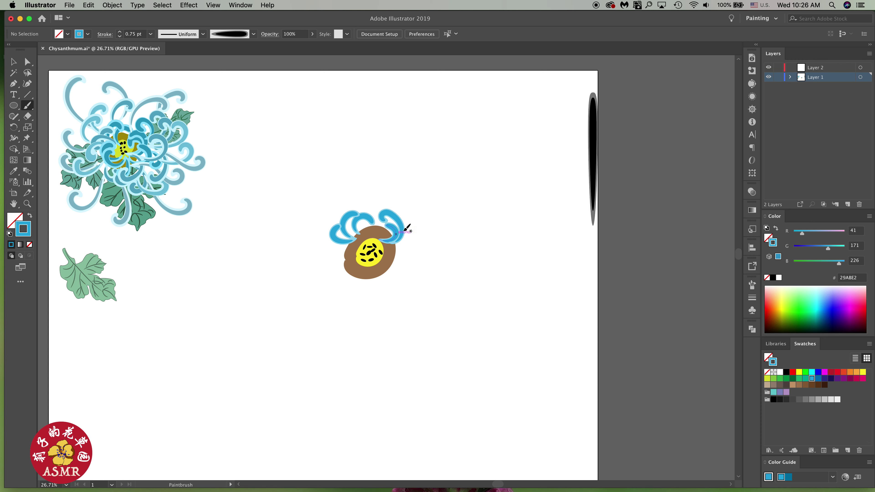
{"action": "key", "text": "super+z"}
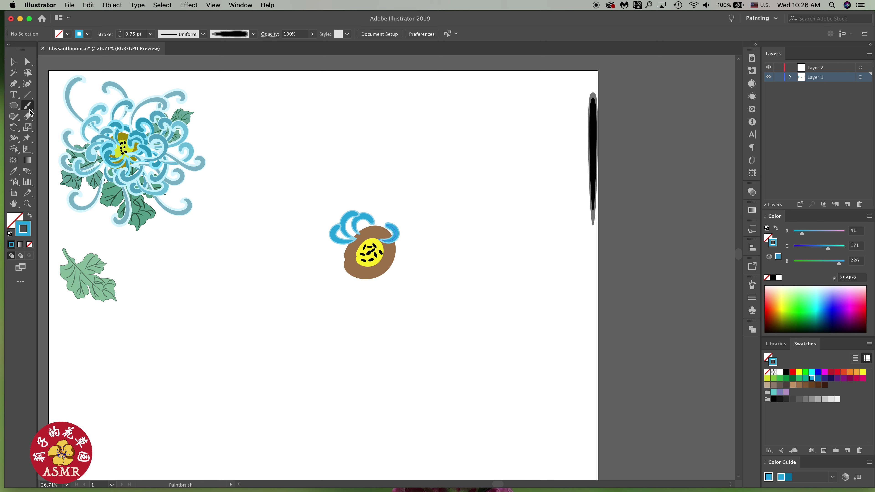
- Adjust the Paintbrush Fidelity, then paint petals at the top and left of the centre
{"action": "double_click", "coordinate": [28, 105]}
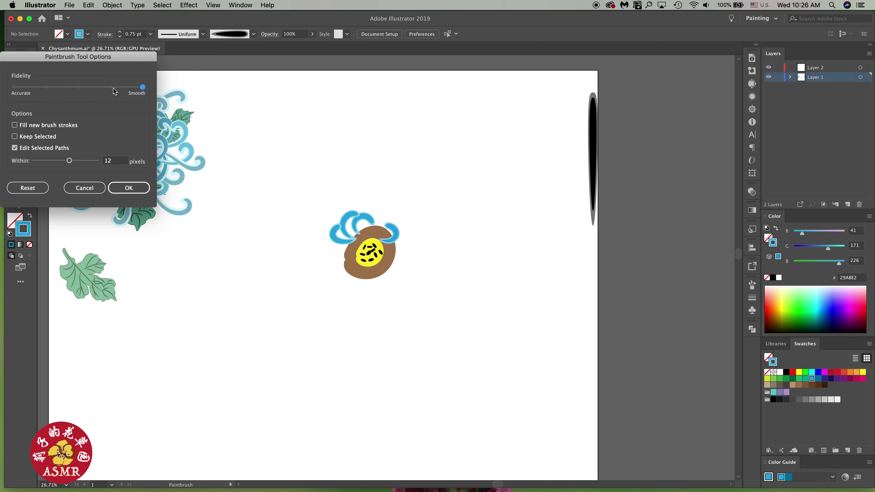
{"action": "left_click", "coordinate": [128, 188]}
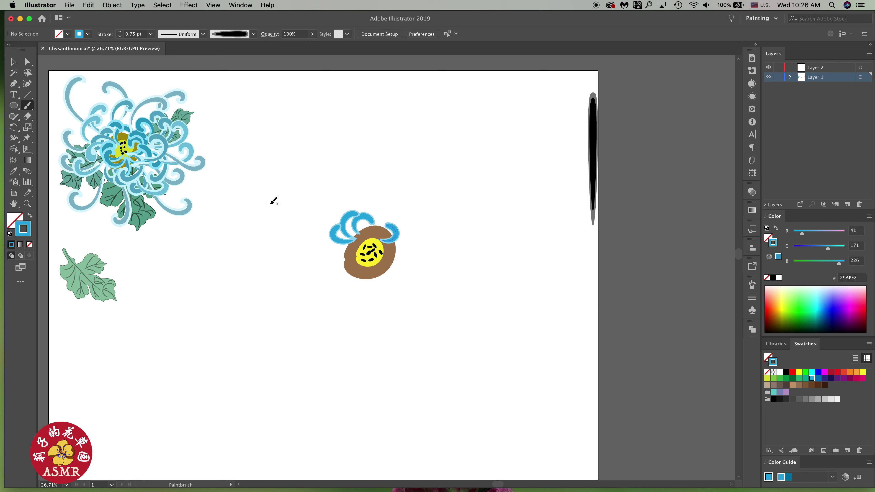
{"action": "left_click_drag", "start_coordinate": [389, 238], "coordinate": [382, 218]}
{"action": "mouse_move", "coordinate": [352, 250]}
{"action": "left_mouse_down"}
{"action": "mouse_move", "coordinate": [332, 250]}
{"action": "mouse_move", "coordinate": [356, 245]}
{"action": "left_mouse_up"}
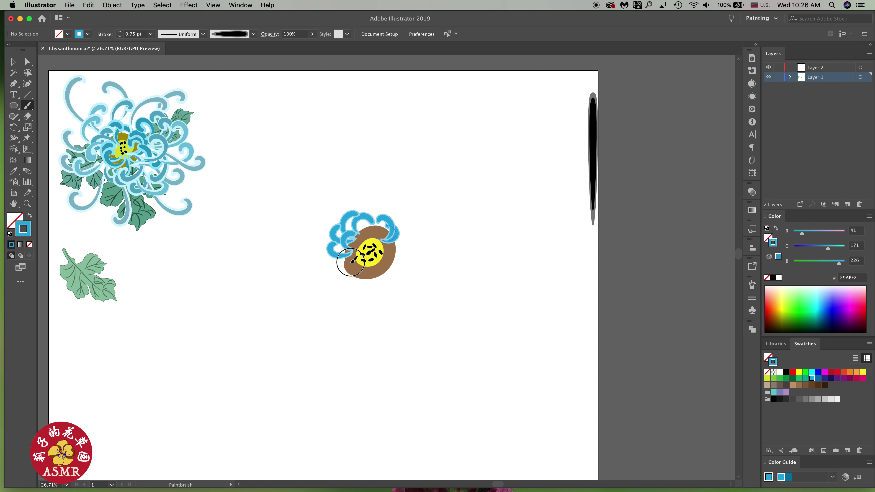
- Paint curled petals at the lower left and below the centre, redoing failed ones
{"action": "mouse_move", "coordinate": [349, 273]}
{"action": "left_mouse_down"}
{"action": "mouse_move", "coordinate": [333, 262]}
{"action": "mouse_move", "coordinate": [346, 272]}
{"action": "mouse_move", "coordinate": [332, 272]}
{"action": "left_mouse_up"}
{"action": "key", "text": "super+z"}
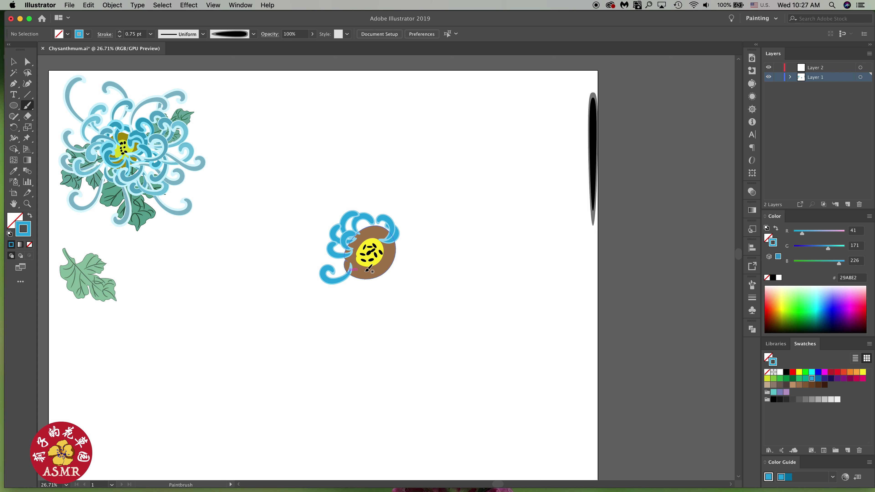
{"action": "left_click_drag", "start_coordinate": [358, 267], "coordinate": [344, 289]}
{"action": "key", "text": "super+z"}
{"action": "left_click_drag", "start_coordinate": [360, 269], "coordinate": [343, 293]}
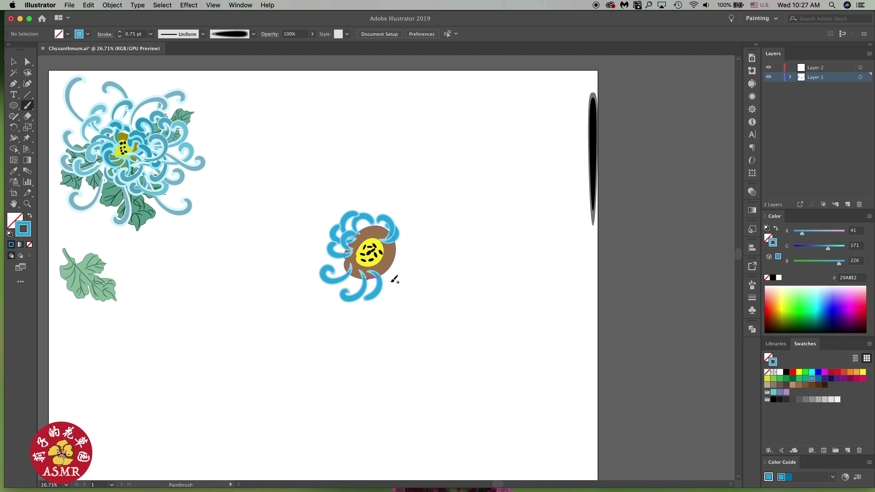
- Paint curled petals on the right and lower right, undoing unsatisfactory long strokes
{"action": "left_click_drag", "start_coordinate": [371, 271], "coordinate": [382, 275]}
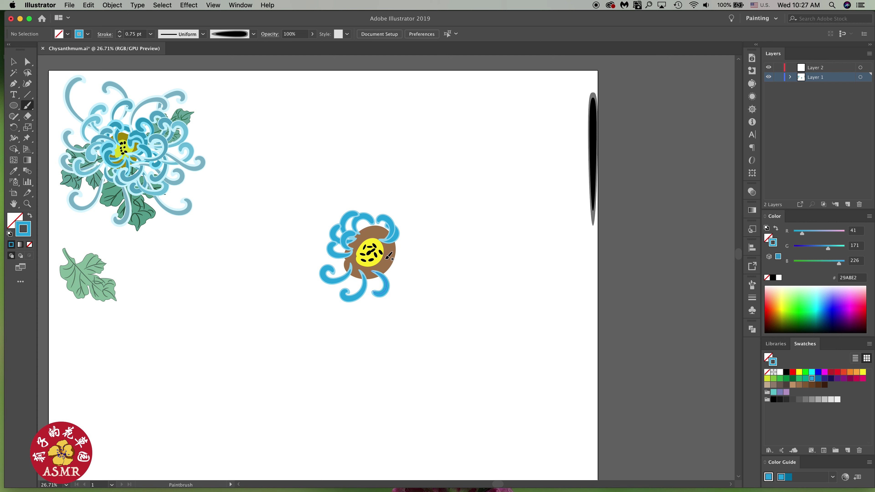
{"action": "mouse_move", "coordinate": [387, 253]}
{"action": "left_mouse_down"}
{"action": "mouse_move", "coordinate": [403, 239]}
{"action": "mouse_move", "coordinate": [407, 261]}
{"action": "mouse_move", "coordinate": [370, 303]}
{"action": "left_mouse_up"}
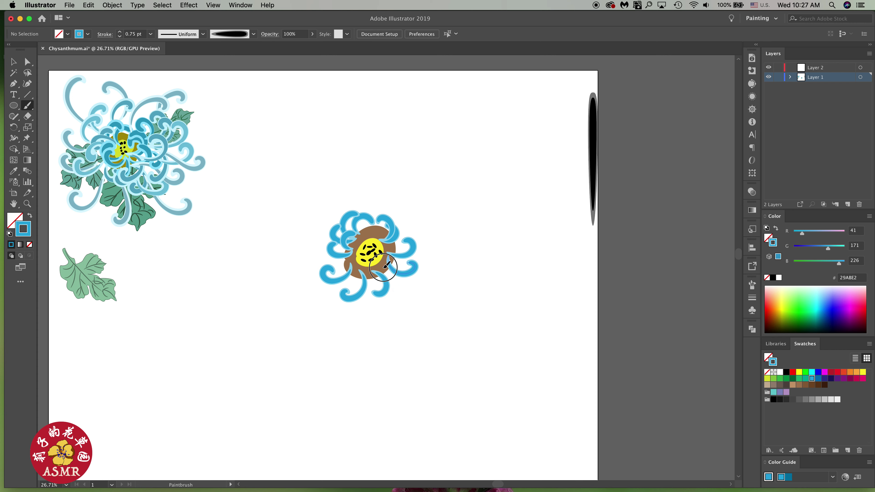
{"action": "left_click_drag", "start_coordinate": [386, 266], "coordinate": [377, 310]}
{"action": "key", "text": "super+z"}
{"action": "mouse_move", "coordinate": [383, 262]}
{"action": "left_mouse_down"}
{"action": "mouse_move", "coordinate": [382, 305]}
{"action": "mouse_move", "coordinate": [399, 280]}
{"action": "mouse_move", "coordinate": [400, 297]}
{"action": "mouse_move", "coordinate": [379, 312]}
{"action": "left_mouse_up"}
{"action": "key", "text": "super+z"}
{"action": "mouse_move", "coordinate": [381, 267]}
{"action": "left_mouse_down"}
{"action": "mouse_move", "coordinate": [400, 289]}
{"action": "mouse_move", "coordinate": [379, 306]}
{"action": "left_mouse_up"}
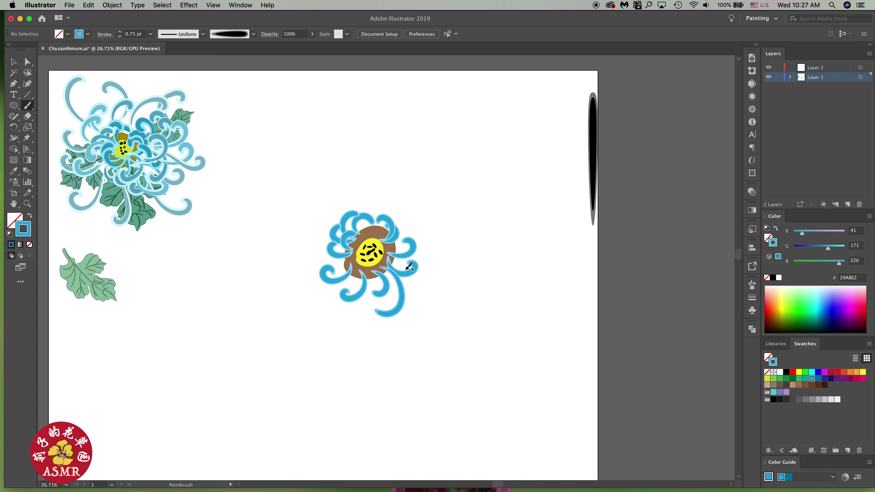
{"action": "key", "text": "super+z"}
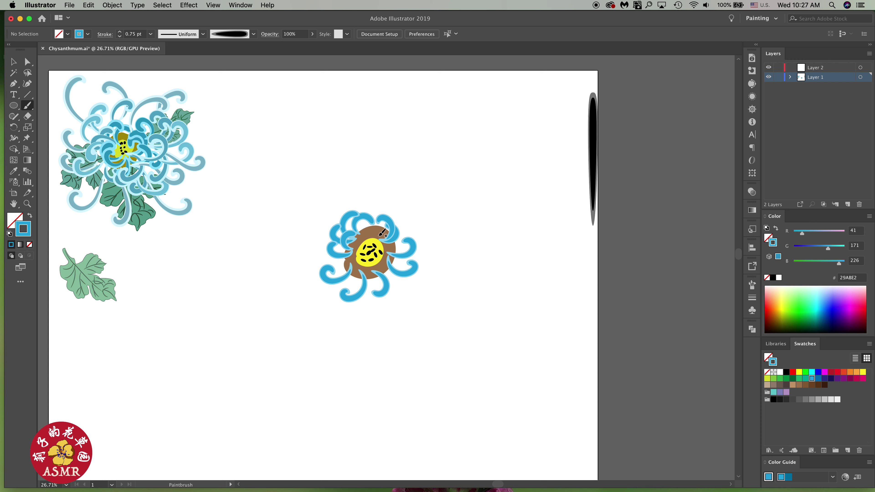
- Paint blue curling petals rising from the centre toward the upper left, top and upper right
{"action": "left_click", "coordinate": [752, 297]}
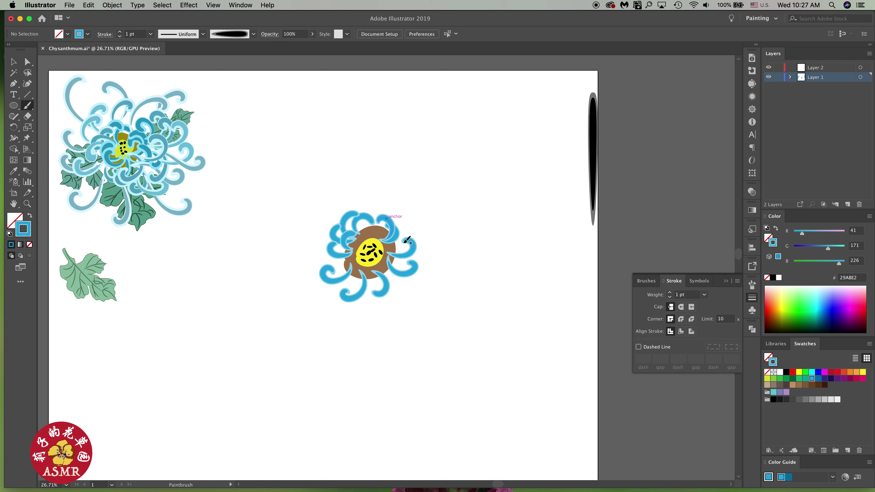
{"action": "left_click_drag", "start_coordinate": [375, 227], "coordinate": [423, 207]}
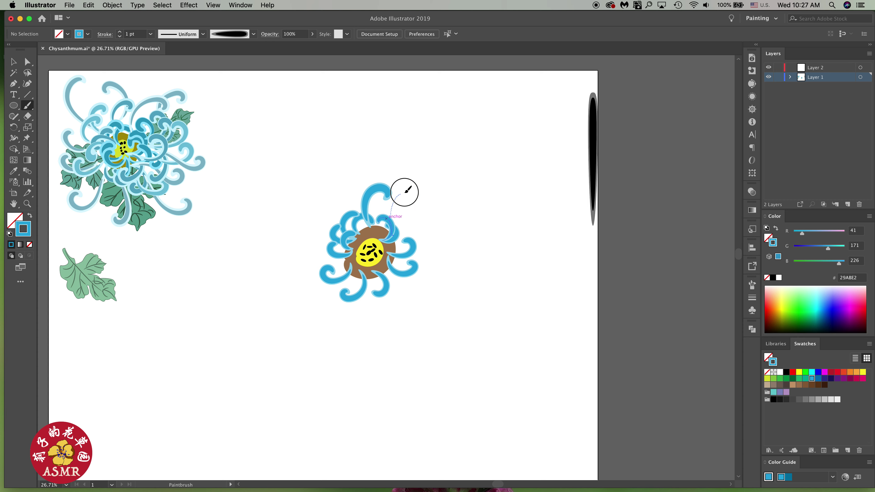
{"action": "left_click_drag", "start_coordinate": [362, 217], "coordinate": [357, 233]}
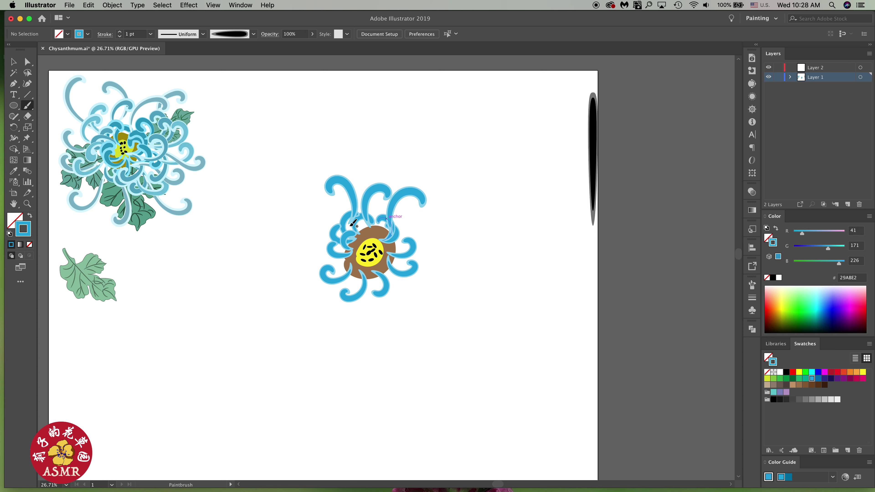
{"action": "left_click", "coordinate": [752, 298]}
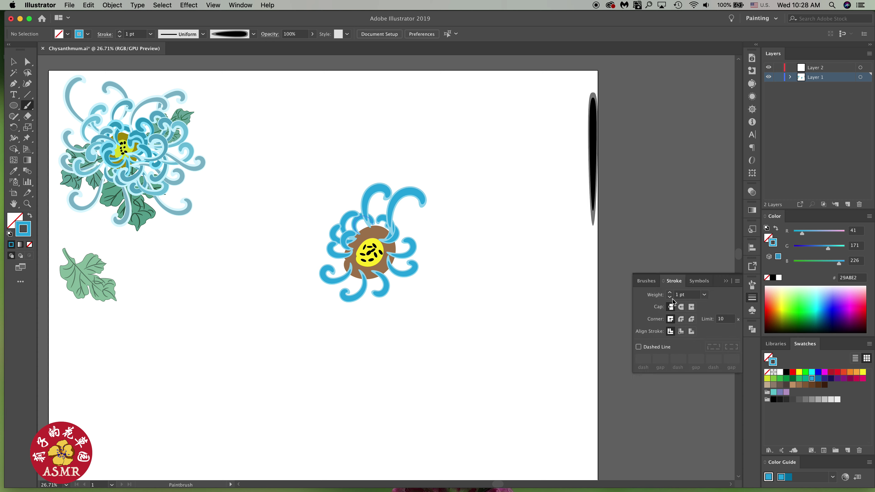
{"action": "mouse_move", "coordinate": [358, 233]}
{"action": "left_mouse_down"}
{"action": "mouse_move", "coordinate": [364, 251]}
{"action": "mouse_move", "coordinate": [346, 252]}
{"action": "mouse_move", "coordinate": [353, 261]}
{"action": "mouse_move", "coordinate": [306, 220]}
{"action": "mouse_move", "coordinate": [331, 225]}
{"action": "mouse_move", "coordinate": [327, 182]}
{"action": "left_mouse_up"}
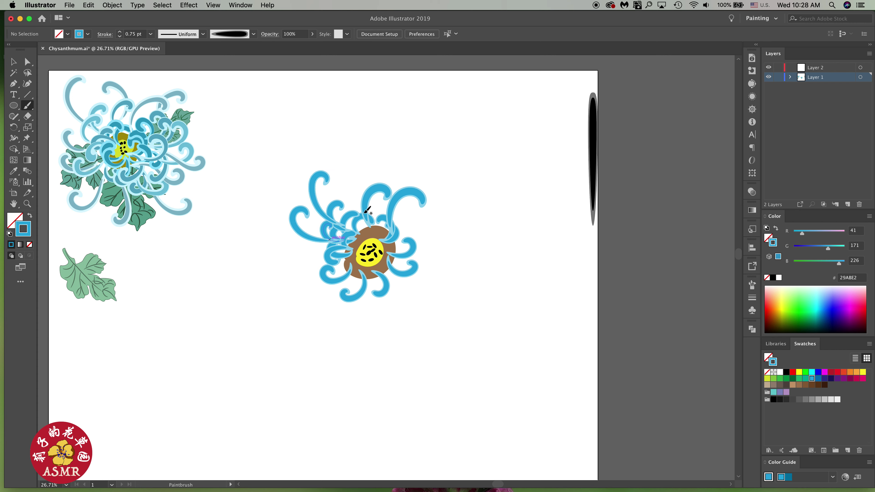
{"action": "mouse_move", "coordinate": [370, 225]}
{"action": "left_mouse_down"}
{"action": "mouse_move", "coordinate": [367, 189]}
{"action": "mouse_move", "coordinate": [347, 186]}
{"action": "left_mouse_up"}
{"action": "left_click_drag", "start_coordinate": [376, 222], "coordinate": [420, 174]}
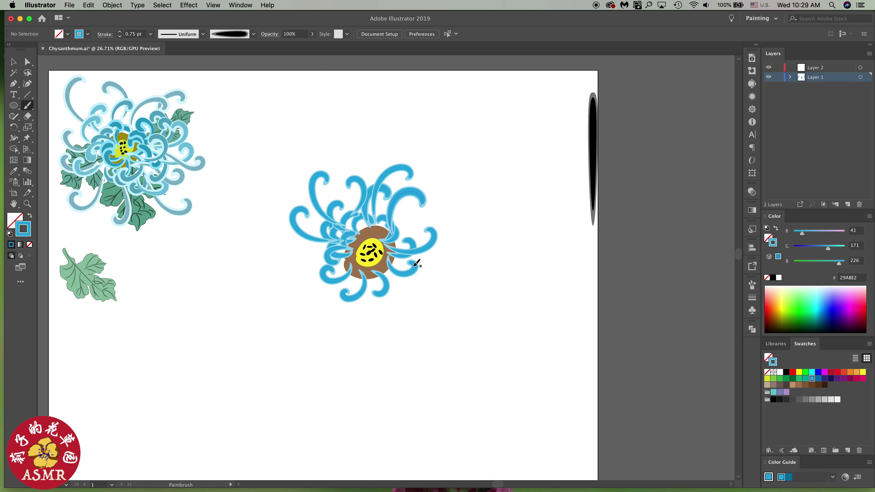
- Paint more curling petals off the centre's right edge and down below it
{"action": "mouse_move", "coordinate": [394, 237]}
{"action": "left_mouse_down"}
{"action": "mouse_move", "coordinate": [426, 253]}
{"action": "mouse_move", "coordinate": [430, 237]}
{"action": "left_mouse_up"}
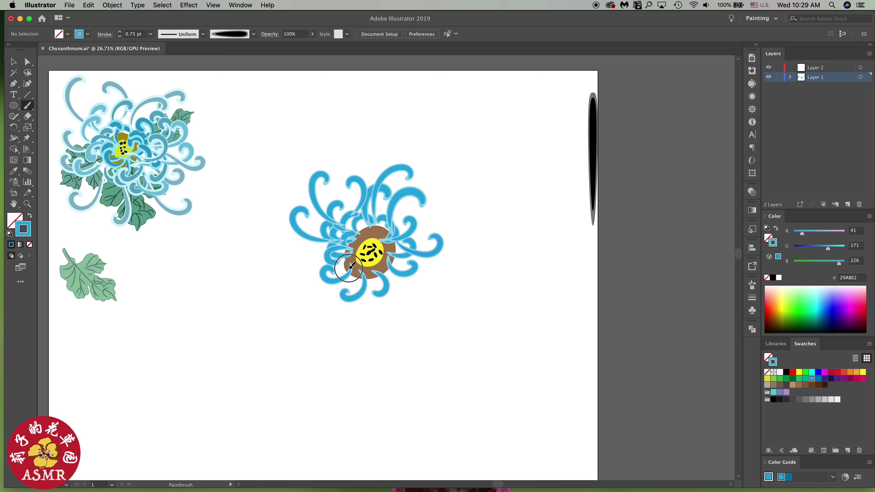
{"action": "left_click_drag", "start_coordinate": [351, 266], "coordinate": [314, 302]}
{"action": "left_click_drag", "start_coordinate": [358, 270], "coordinate": [349, 293]}
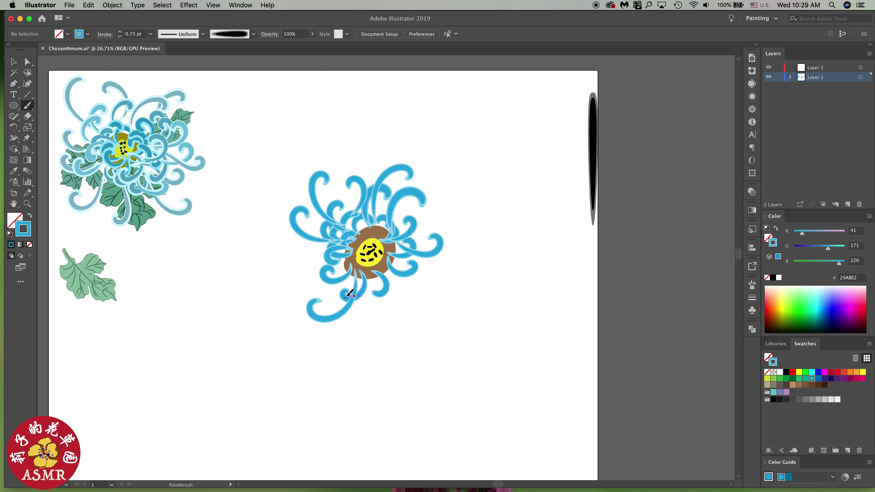
{"action": "left_click_drag", "start_coordinate": [387, 266], "coordinate": [433, 294]}
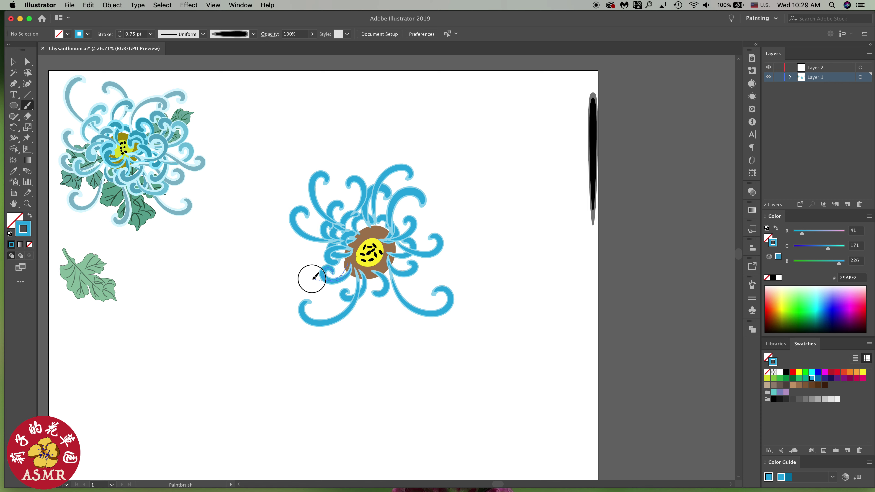
{"action": "mouse_move", "coordinate": [309, 280]}
{"action": "left_mouse_down"}
{"action": "mouse_move", "coordinate": [350, 264]}
{"action": "mouse_move", "coordinate": [346, 291]}
{"action": "left_mouse_up"}
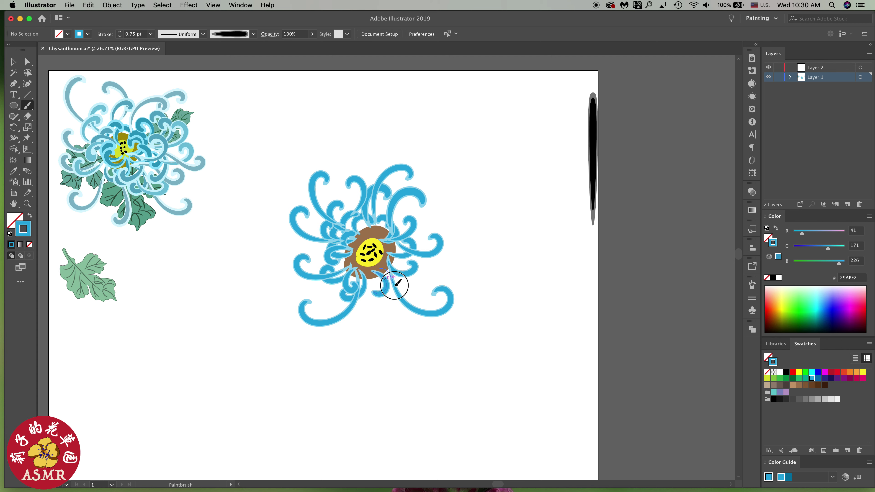
{"action": "left_click_drag", "start_coordinate": [371, 271], "coordinate": [373, 291]}
{"action": "left_click_drag", "start_coordinate": [354, 261], "coordinate": [310, 298]}
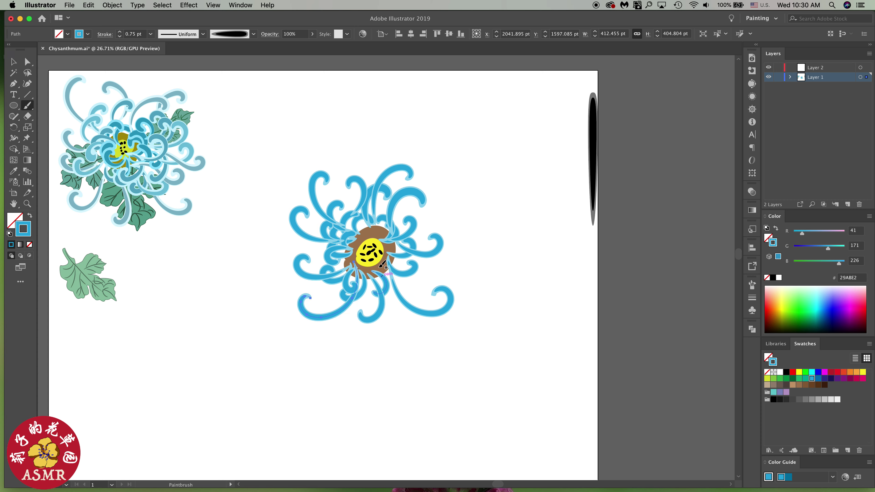
{"action": "left_click_drag", "start_coordinate": [383, 265], "coordinate": [422, 269]}
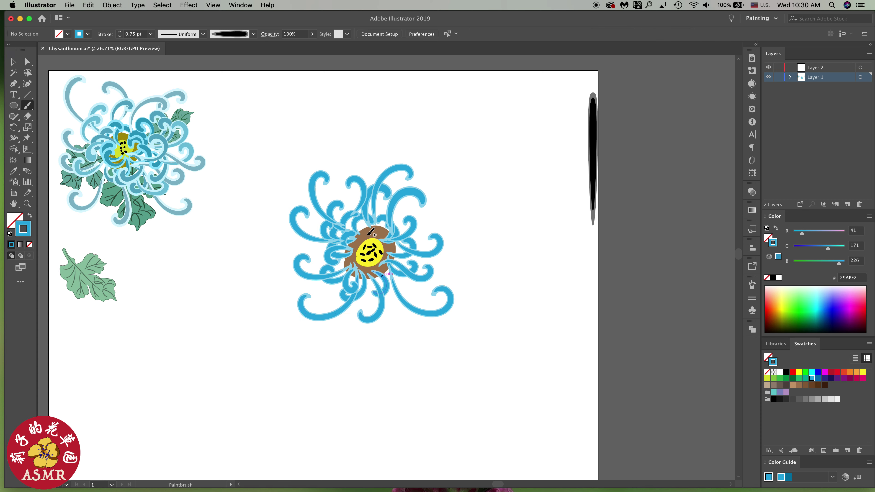
- Select the upper-left petal and enlarge it
{"action": "key", "text": "v"}
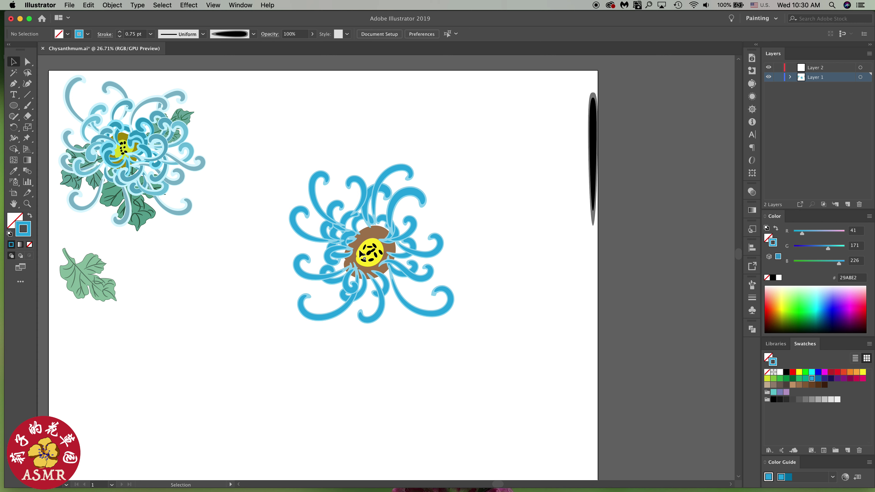
{"action": "key", "text": "b"}
{"action": "left_click_drag", "start_coordinate": [336, 245], "coordinate": [351, 257]}
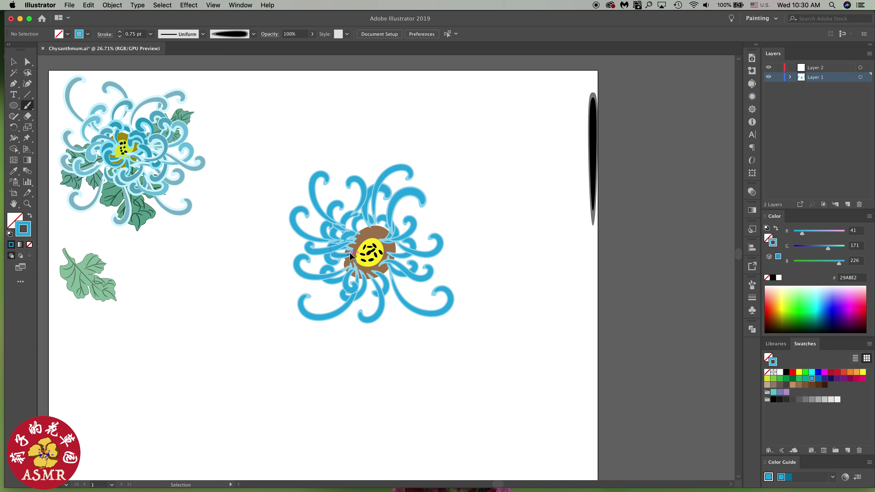
{"action": "key", "text": "v"}
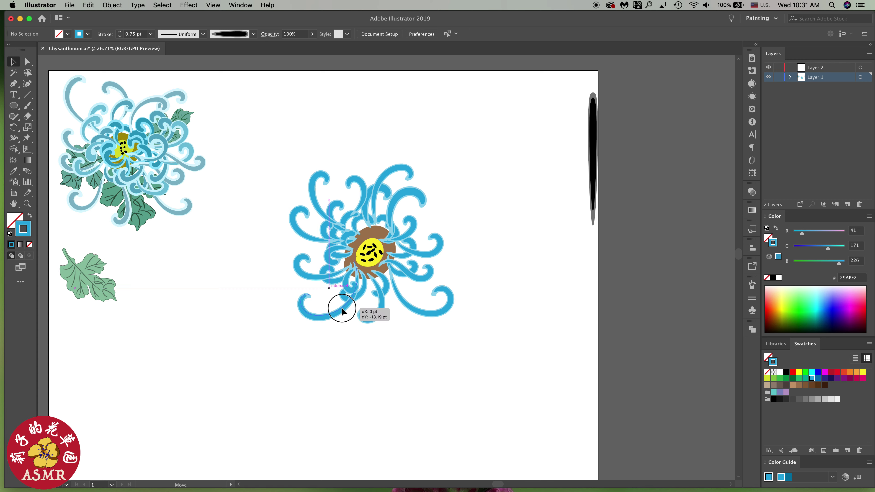
{"action": "left_click", "coordinate": [343, 302]}
{"action": "left_click", "coordinate": [333, 203]}
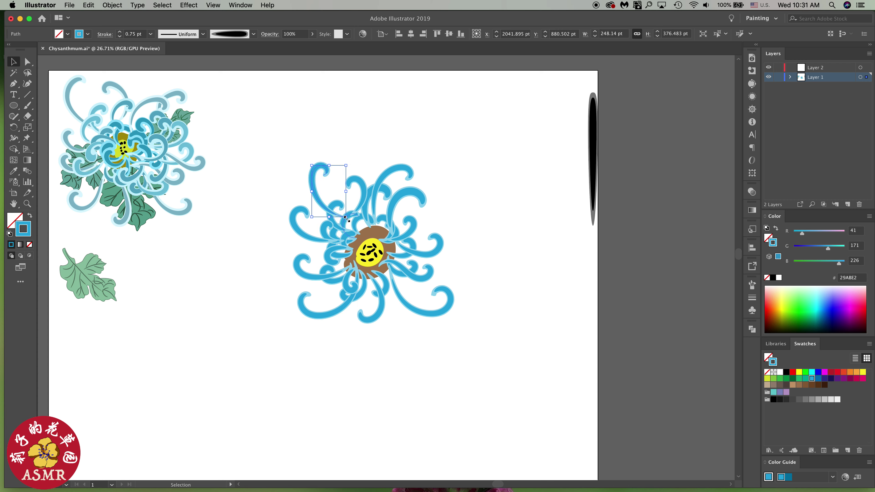
{"action": "mouse_move", "coordinate": [342, 212]}
{"action": "left_mouse_down"}
{"action": "mouse_move", "coordinate": [351, 225]}
{"action": "mouse_move", "coordinate": [305, 240]}
{"action": "left_mouse_up"}
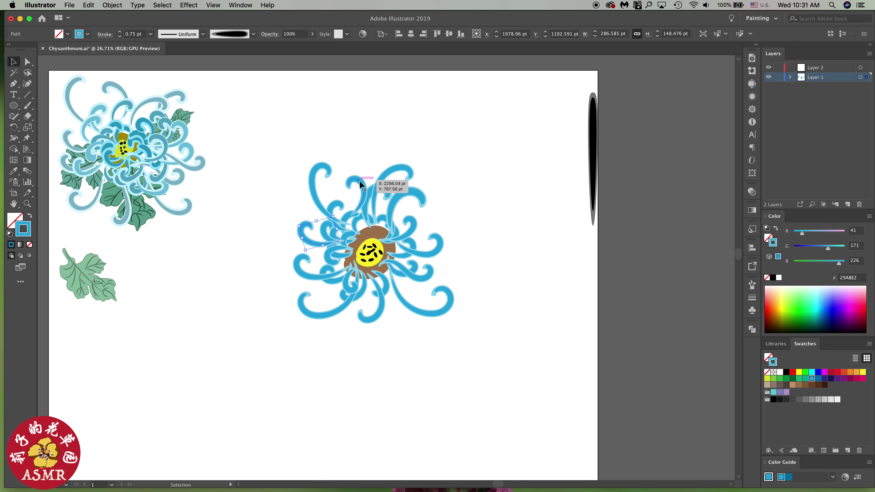
- Reflect an upper petal across the vertical axis and rotate it into place
{"action": "right_click", "coordinate": [362, 189]}
{"action": "left_click", "coordinate": [482, 347]}
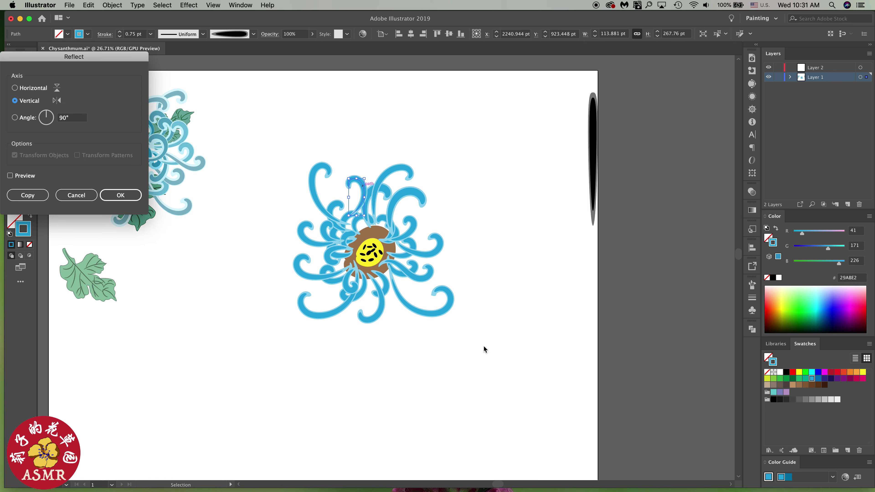
{"action": "key", "text": "Return"}
{"action": "left_click_drag", "start_coordinate": [370, 173], "coordinate": [357, 185]}
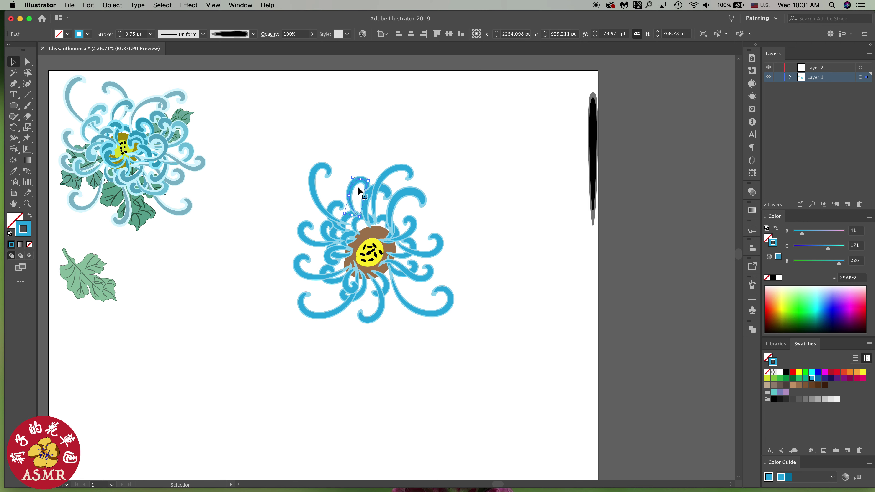
- Rotate the right-hand petal clockwise and move it further toward the lower right
{"action": "left_click", "coordinate": [420, 203]}
{"action": "left_click_drag", "start_coordinate": [432, 197], "coordinate": [431, 211]}
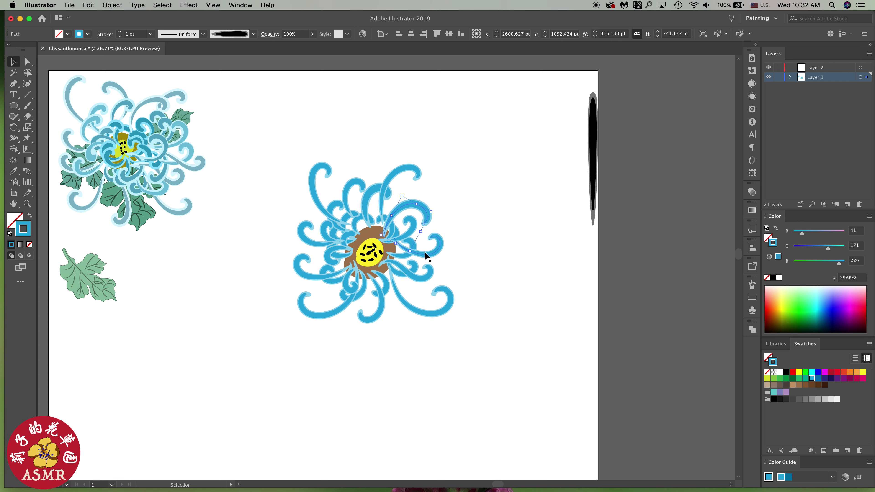
{"action": "left_click_drag", "start_coordinate": [431, 258], "coordinate": [453, 293]}
{"action": "left_click", "coordinate": [454, 292]}
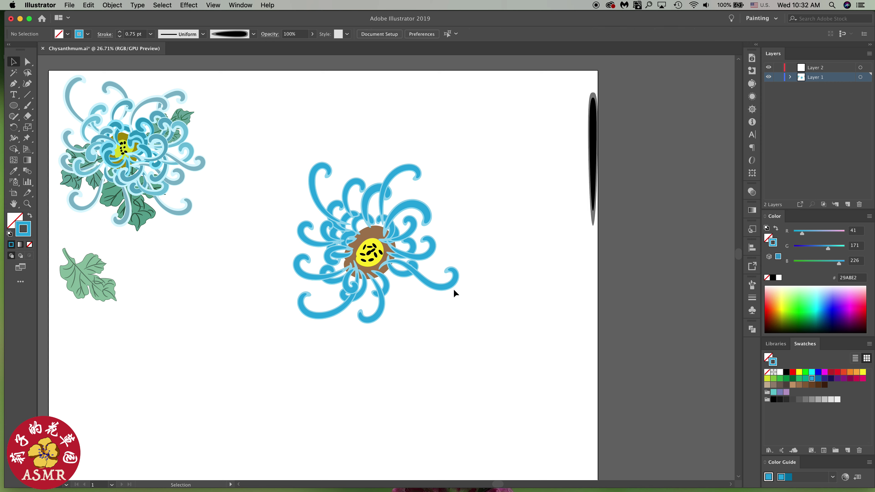
- Paint trial petal curls reaching right from the centre, undoing the unwanted strokes
{"action": "key", "text": "b"}
{"action": "left_click", "coordinate": [373, 269]}
{"action": "left_click_drag", "start_coordinate": [399, 275], "coordinate": [423, 289]}
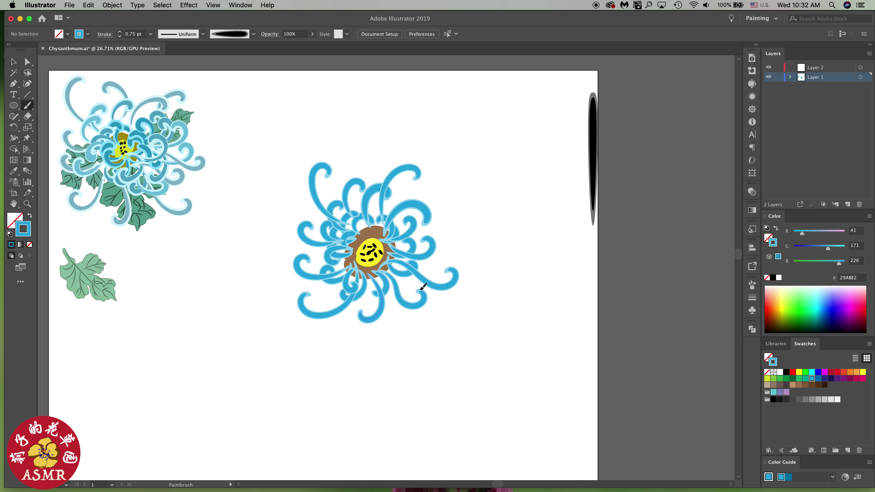
{"action": "key", "text": "cmd+z"}
{"action": "left_click_drag", "start_coordinate": [382, 268], "coordinate": [437, 308]}
{"action": "key", "text": "cmd+z"}
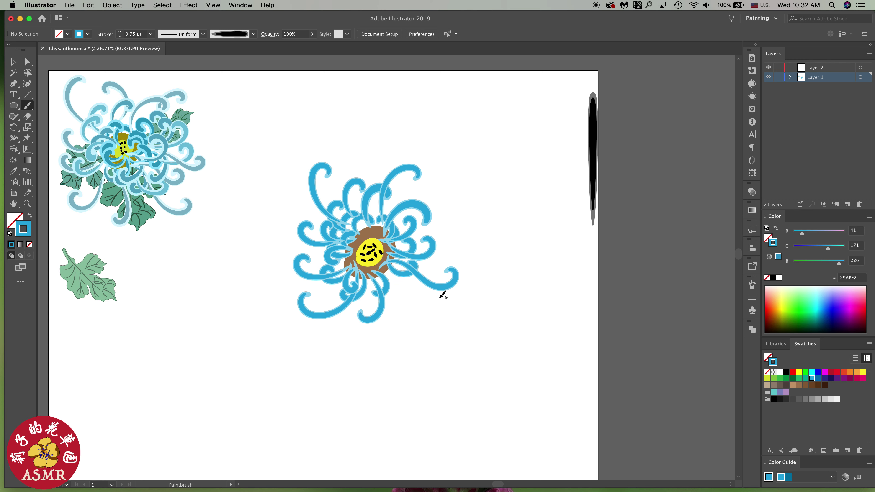
{"action": "mouse_move", "coordinate": [380, 269]}
{"action": "left_mouse_down"}
{"action": "mouse_move", "coordinate": [396, 289]}
{"action": "mouse_move", "coordinate": [417, 295]}
{"action": "left_mouse_up"}
- Shift the lower-left curled petal slightly right and nudge the left petal
{"action": "key", "text": "v"}
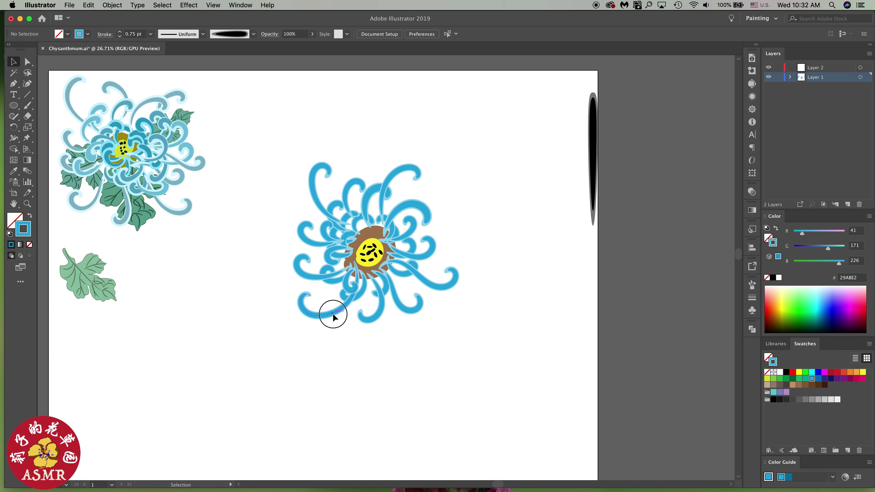
{"action": "left_click", "coordinate": [336, 313]}
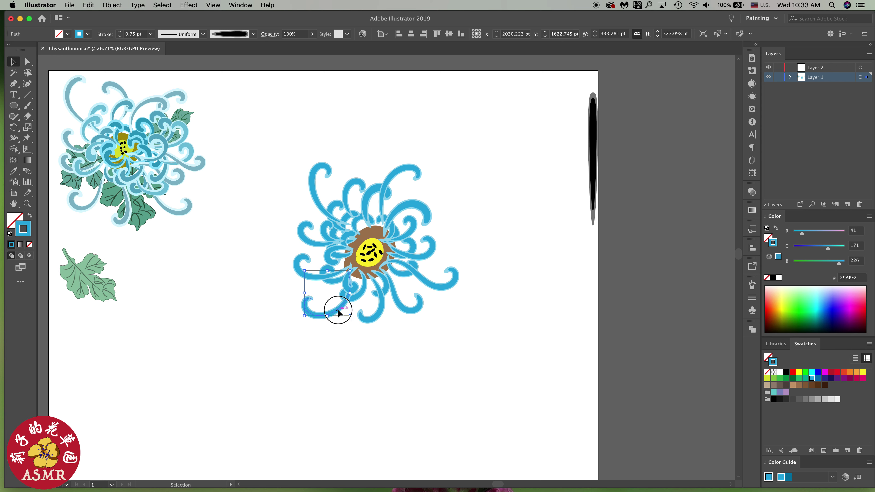
{"action": "left_click_drag", "start_coordinate": [337, 310], "coordinate": [386, 317]}
{"action": "left_click", "coordinate": [441, 312]}
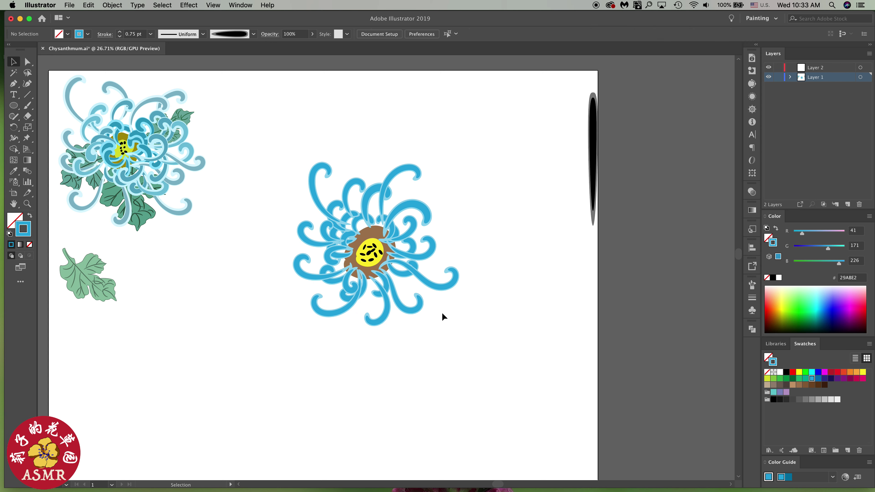
{"action": "left_click_drag", "start_coordinate": [313, 280], "coordinate": [319, 288]}
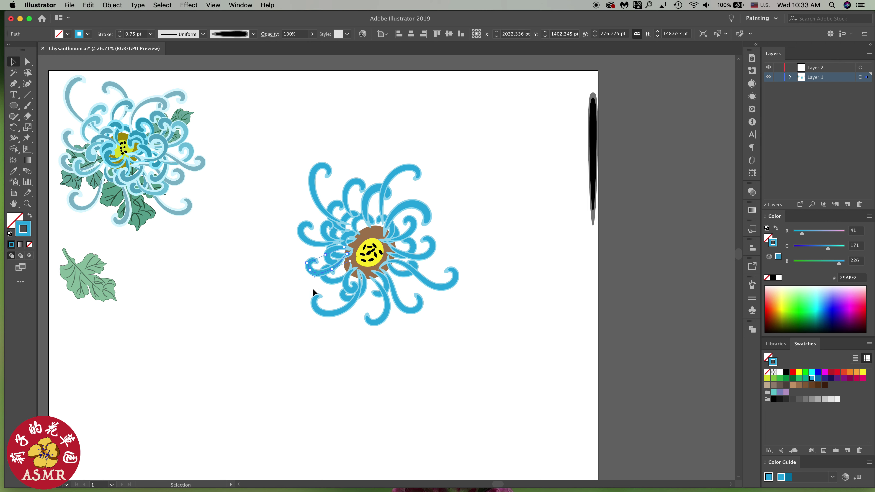
- Reflect a petal and move it into the gap at the top of the flower
{"action": "right_click", "coordinate": [360, 183]}
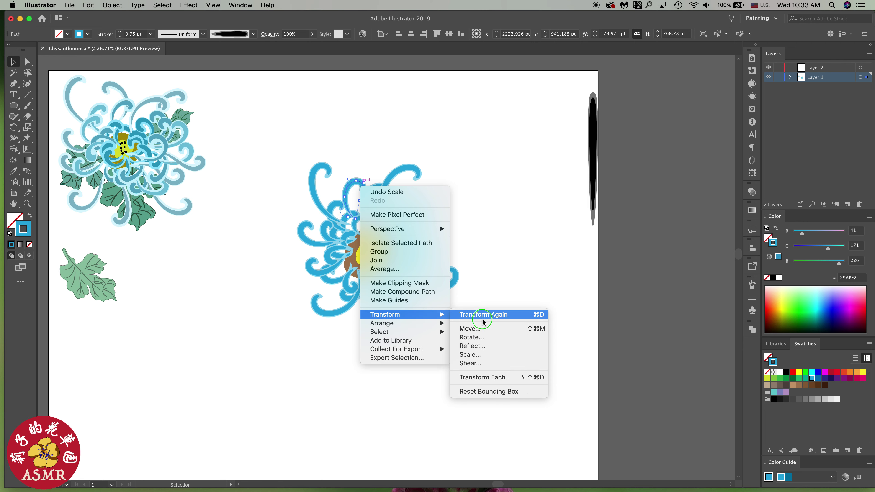
{"action": "left_click", "coordinate": [483, 318]}
{"action": "key", "text": "Return"}
{"action": "left_click_drag", "start_coordinate": [351, 182], "coordinate": [386, 202]}
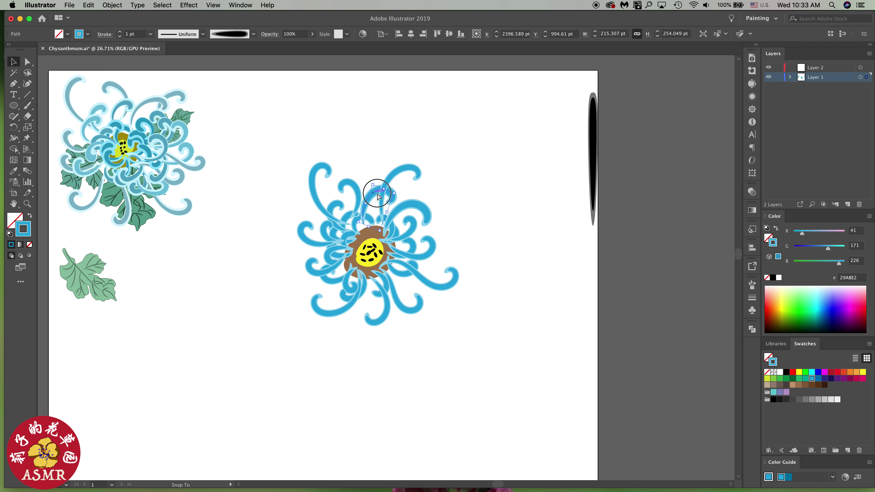
{"action": "left_click", "coordinate": [471, 199]}
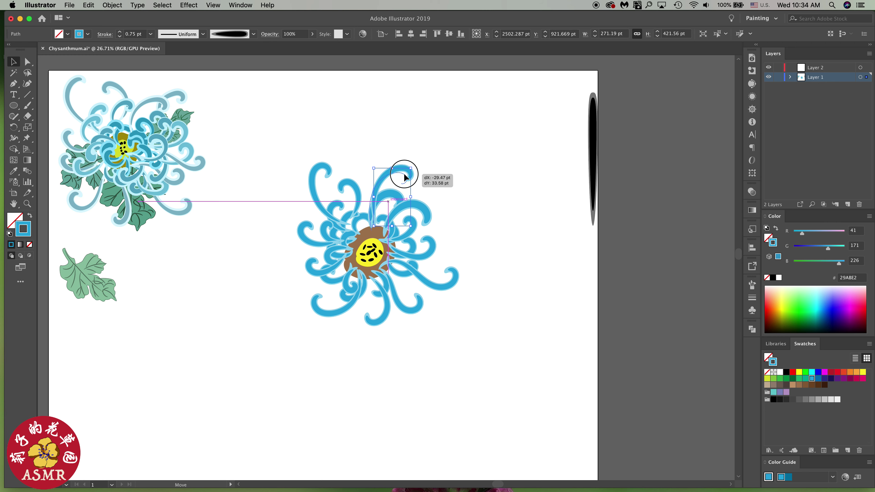
{"action": "left_click_drag", "start_coordinate": [413, 172], "coordinate": [401, 172]}
- Tilt the upper-left petal down-left and send it backward behind its neighbours
{"action": "left_click_drag", "start_coordinate": [327, 189], "coordinate": [322, 198]}
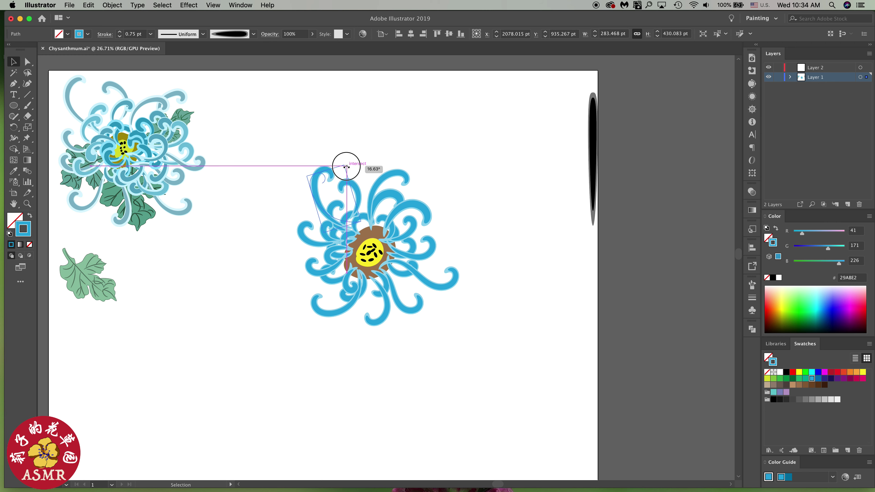
{"action": "left_click_drag", "start_coordinate": [347, 167], "coordinate": [320, 207]}
{"action": "right_click", "coordinate": [319, 205]}
{"action": "left_click", "coordinate": [444, 367]}
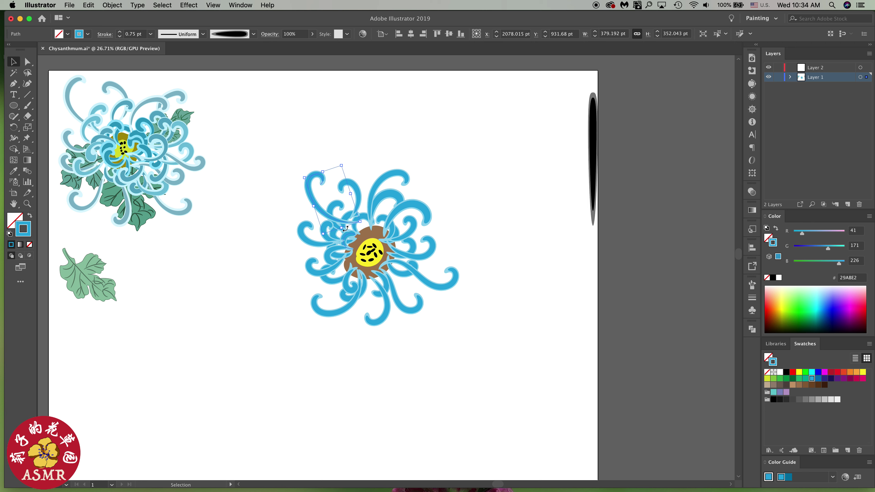
{"action": "right_click", "coordinate": [328, 217]}
{"action": "left_click", "coordinate": [472, 369]}
{"action": "left_click", "coordinate": [496, 160]}
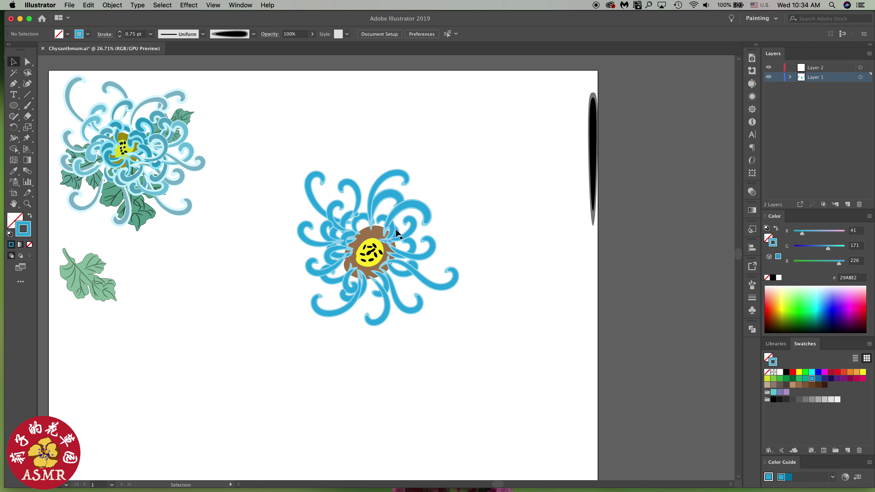
- Move a small curl down beside the yellow centre
{"action": "left_click_drag", "start_coordinate": [396, 230], "coordinate": [359, 239]}
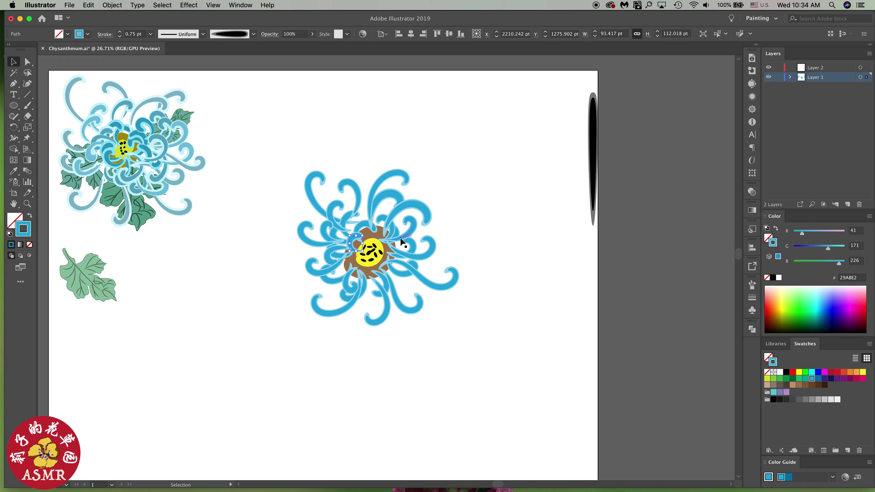
{"action": "left_click", "coordinate": [532, 260]}
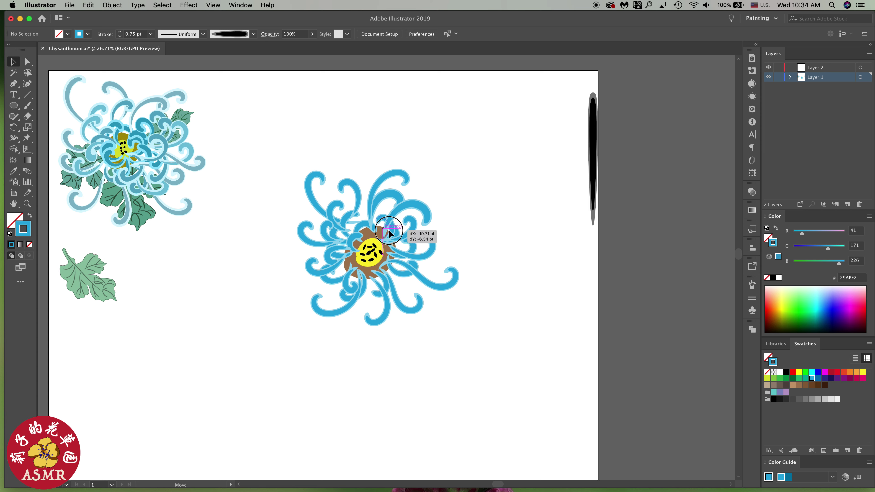
{"action": "mouse_move", "coordinate": [389, 234]}
{"action": "left_mouse_down"}
{"action": "mouse_move", "coordinate": [384, 283]}
{"action": "mouse_move", "coordinate": [353, 306]}
{"action": "left_mouse_up"}
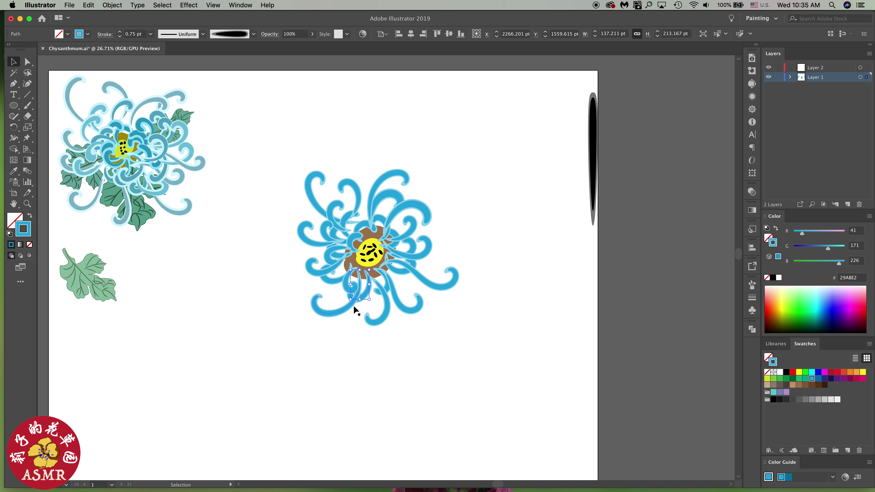
{"action": "left_click", "coordinate": [533, 287]}
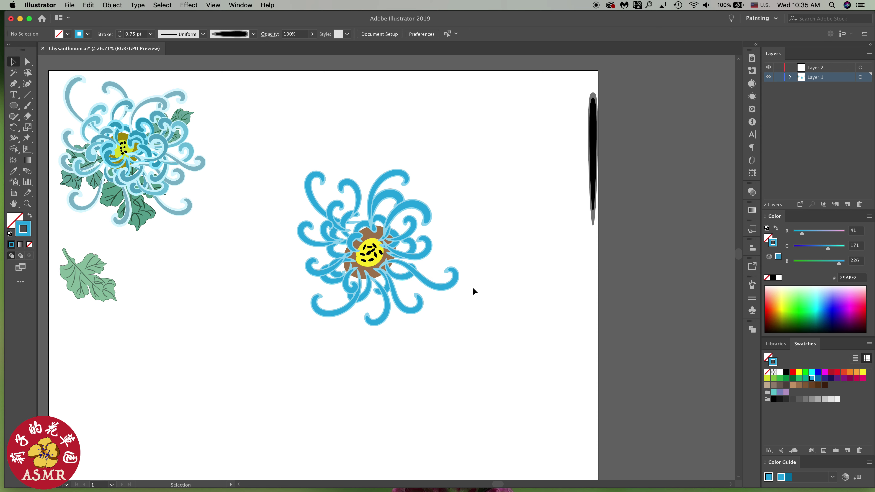
- Send a curl behind the flower and rotate the left petal curl to reach further left
{"action": "right_click", "coordinate": [341, 213]}
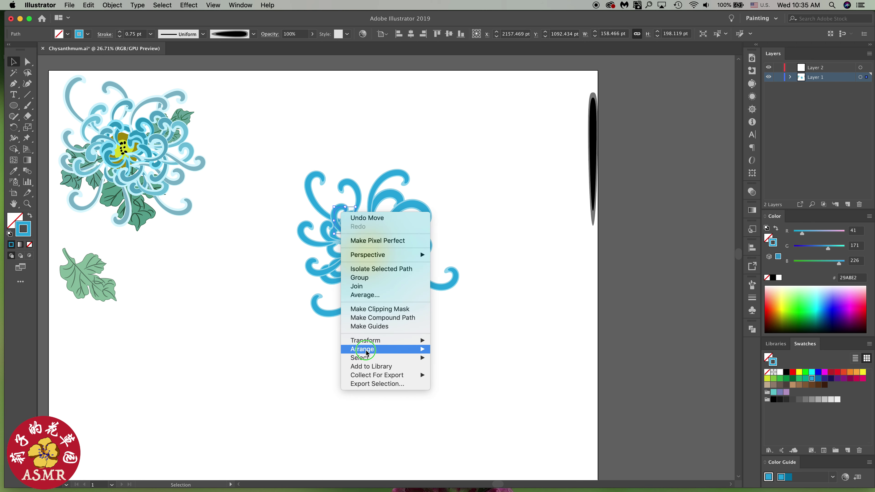
{"action": "left_click", "coordinate": [457, 374]}
{"action": "left_click", "coordinate": [312, 243]}
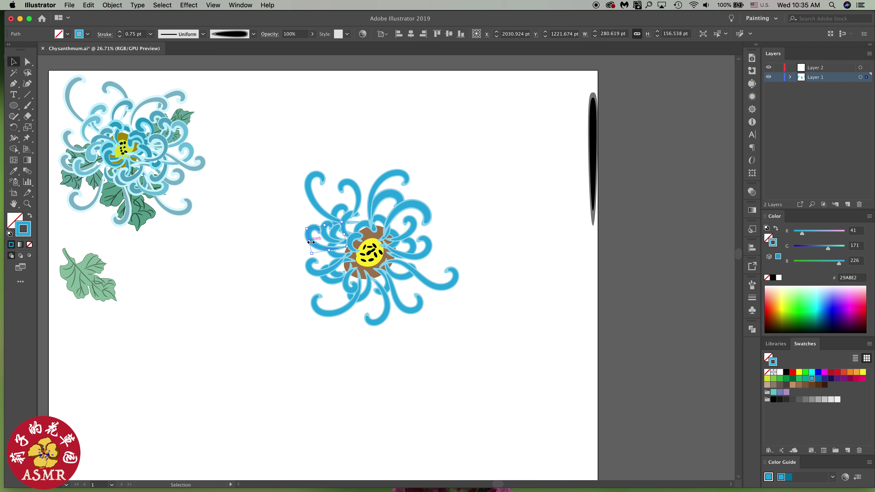
{"action": "left_click_drag", "start_coordinate": [307, 242], "coordinate": [316, 253]}
{"action": "left_click", "coordinate": [416, 264]}
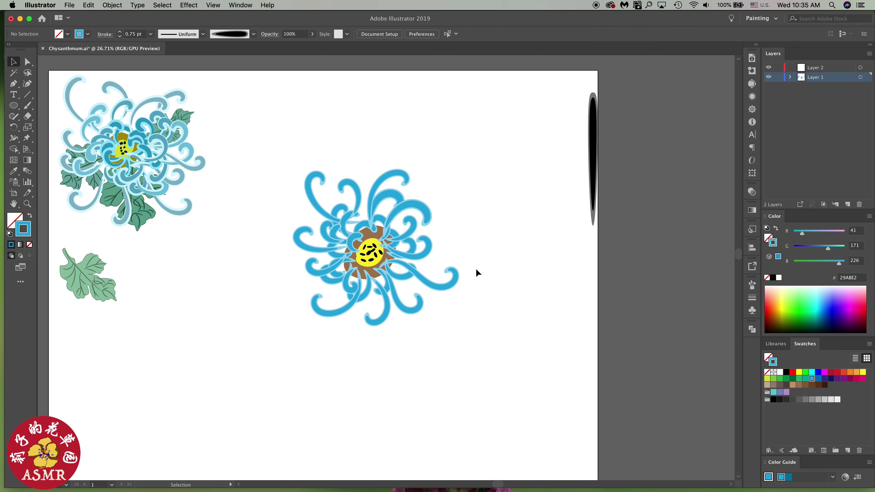
{"action": "left_click", "coordinate": [329, 279]}
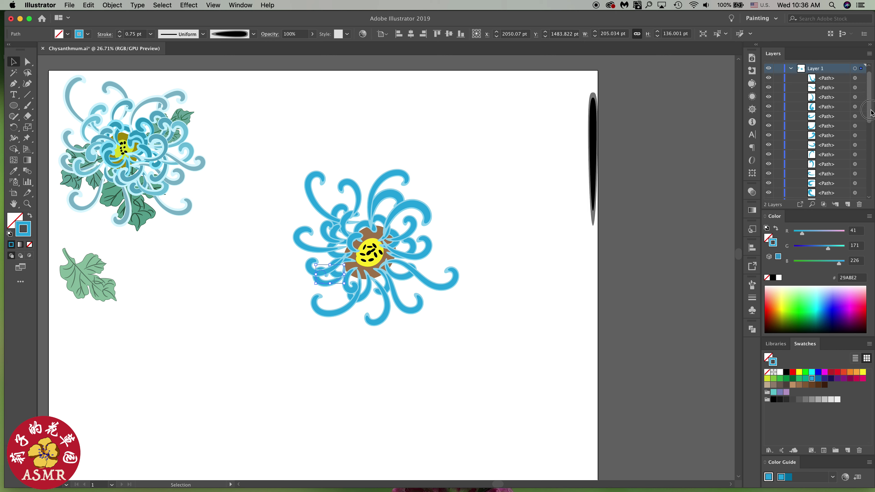
- Expand Layer 1 and drag a curl's path higher in the stacking order
{"action": "scroll", "coordinate": [827, 138], "scroll_direction": "down", "scroll_amount": 5}
{"action": "left_click", "coordinate": [840, 159]}
{"action": "left_click_drag", "start_coordinate": [841, 160], "coordinate": [830, 76]}
{"action": "left_click", "coordinate": [501, 258]}
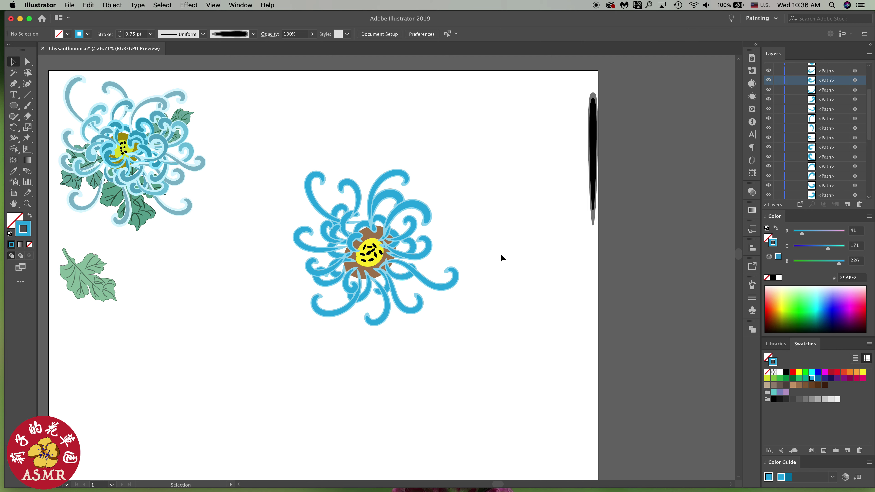
- Move a petal curl further left of the flower centre
{"action": "left_click", "coordinate": [322, 285]}
{"action": "scroll", "coordinate": [803, 102], "scroll_direction": "up", "scroll_amount": 3}
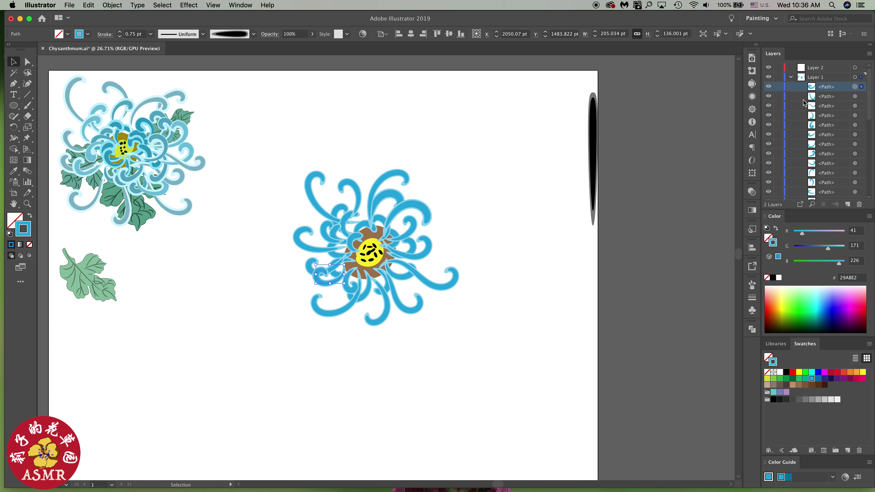
{"action": "left_click", "coordinate": [464, 245]}
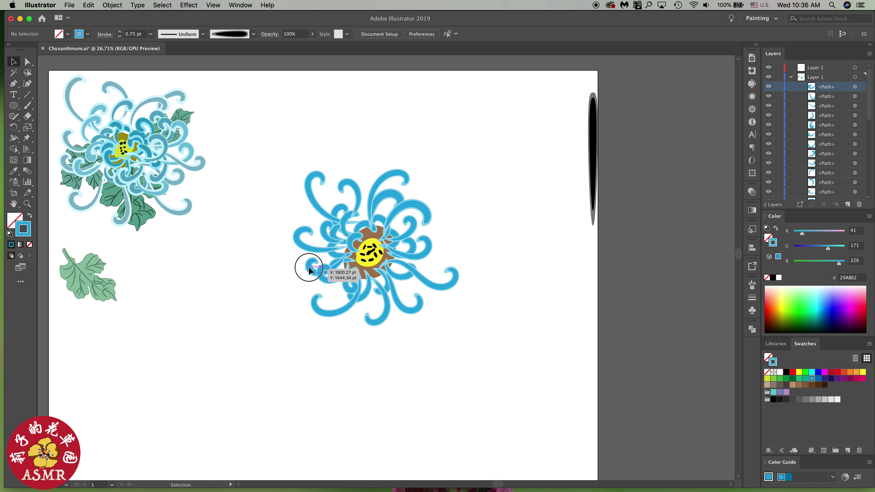
{"action": "left_click_drag", "start_coordinate": [306, 263], "coordinate": [302, 274]}
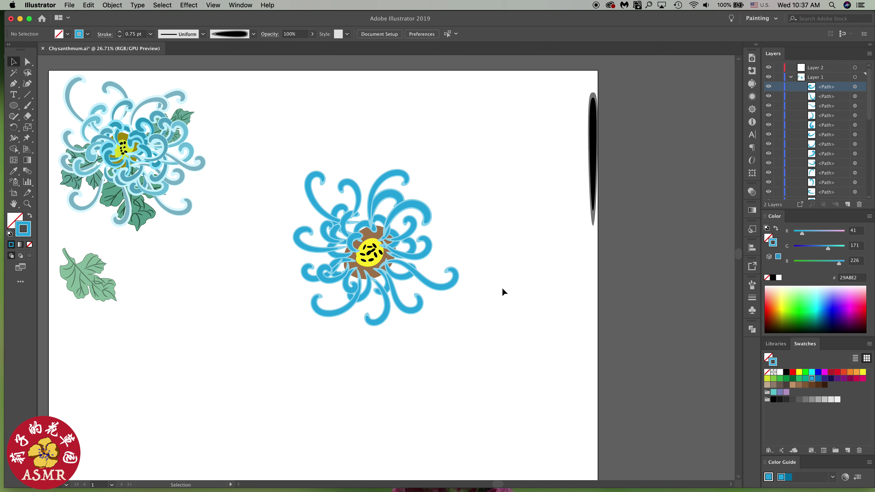
- Shrink the small lower-left curl slightly and shift it right
{"action": "left_click_drag", "start_coordinate": [386, 316], "coordinate": [339, 310]}
{"action": "left_click", "coordinate": [339, 310]}
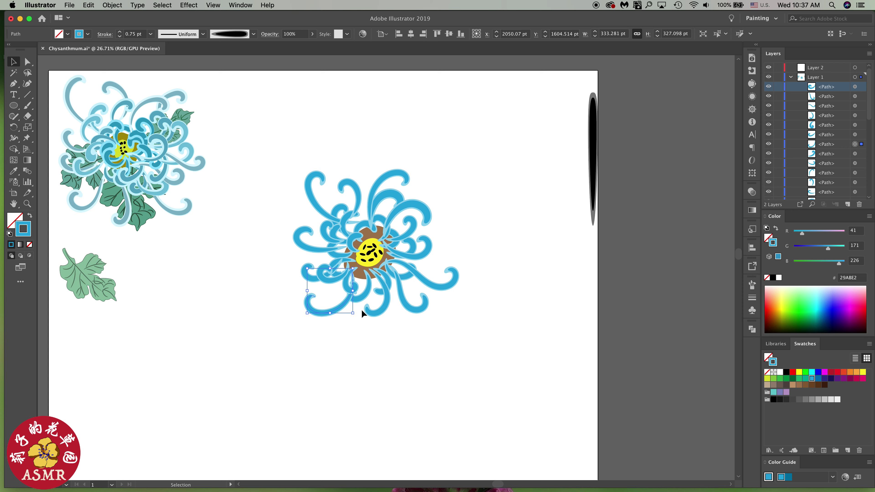
{"action": "left_click", "coordinate": [365, 288]}
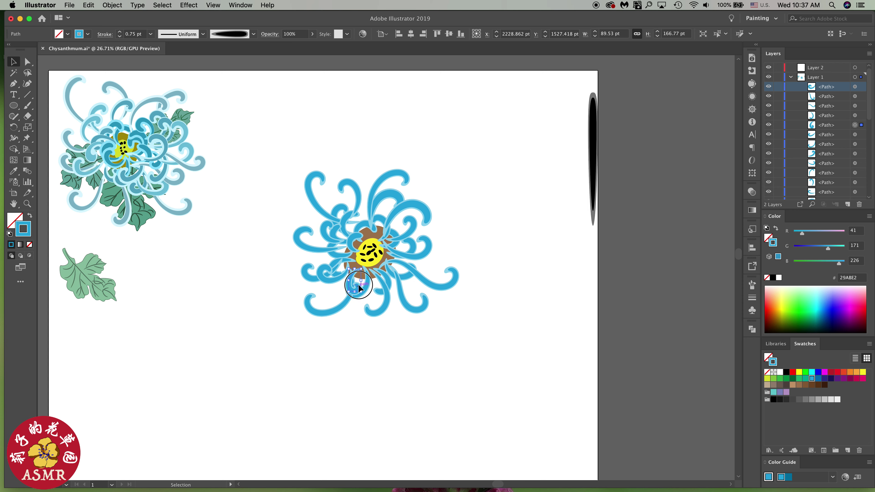
{"action": "left_click", "coordinate": [366, 296]}
{"action": "left_click", "coordinate": [329, 273]}
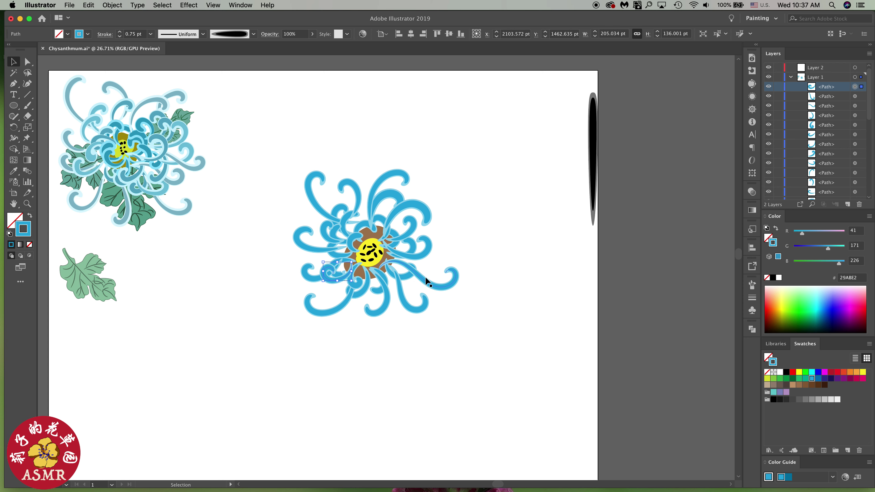
{"action": "left_click_drag", "start_coordinate": [388, 278], "coordinate": [336, 279]}
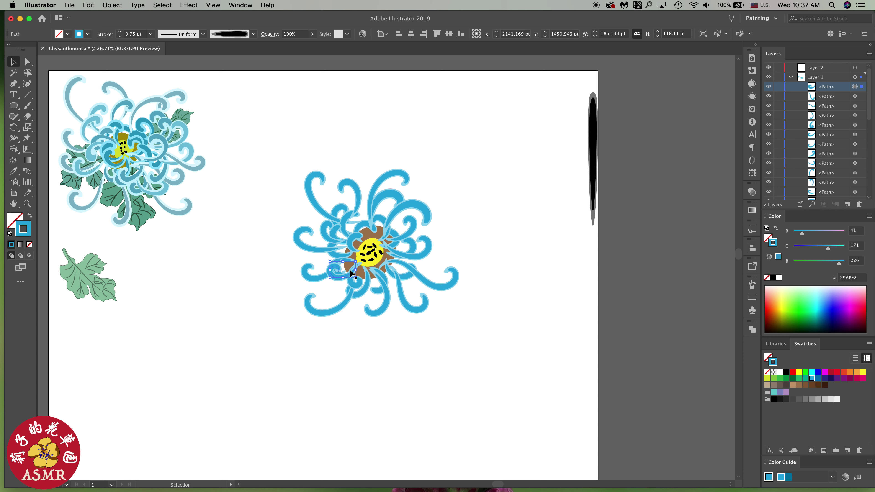
- Move the curl above the centre down toward it and rotate another curl
{"action": "left_click", "coordinate": [364, 226]}
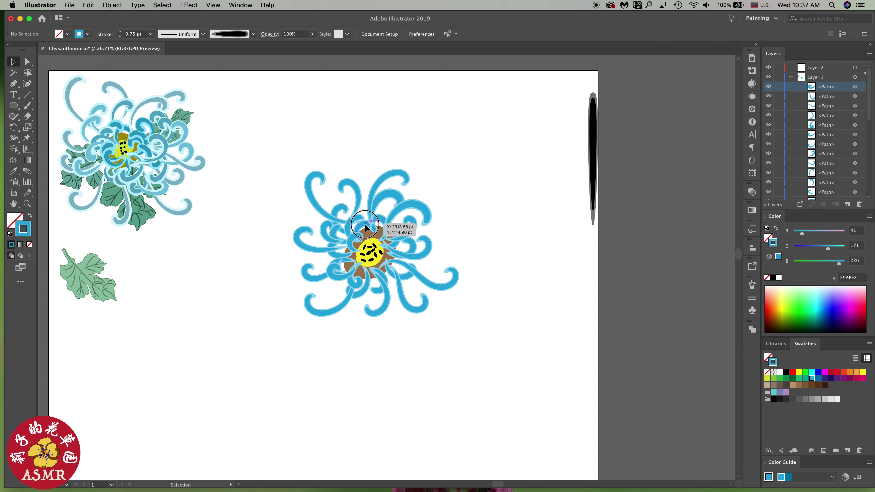
{"action": "left_click_drag", "start_coordinate": [328, 238], "coordinate": [336, 235]}
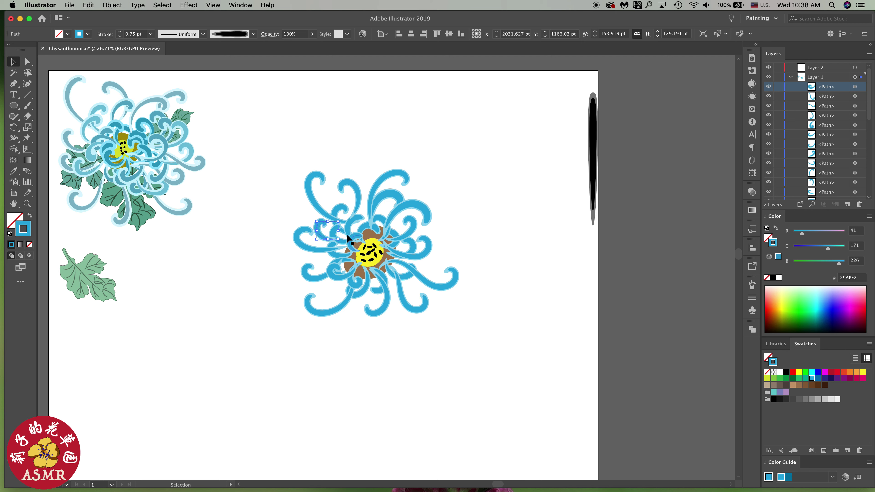
{"action": "left_click", "coordinate": [396, 237]}
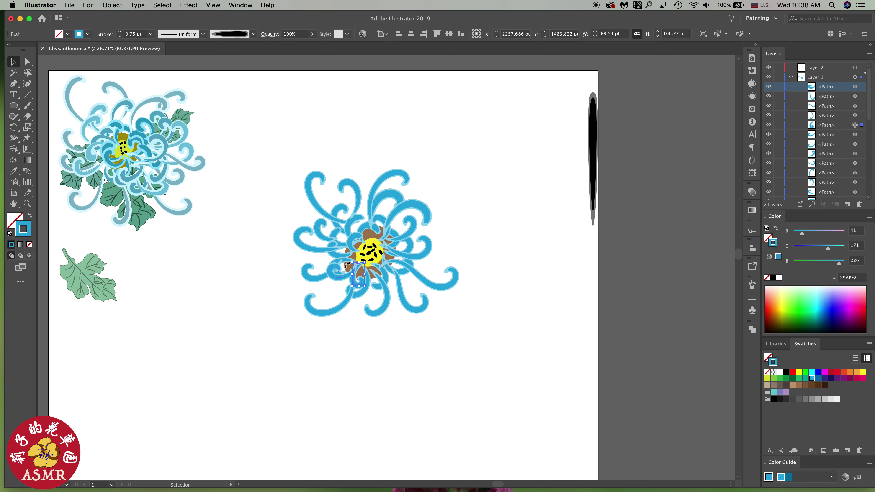
{"action": "key", "text": "super+shift+a"}
{"action": "left_click", "coordinate": [343, 277]}
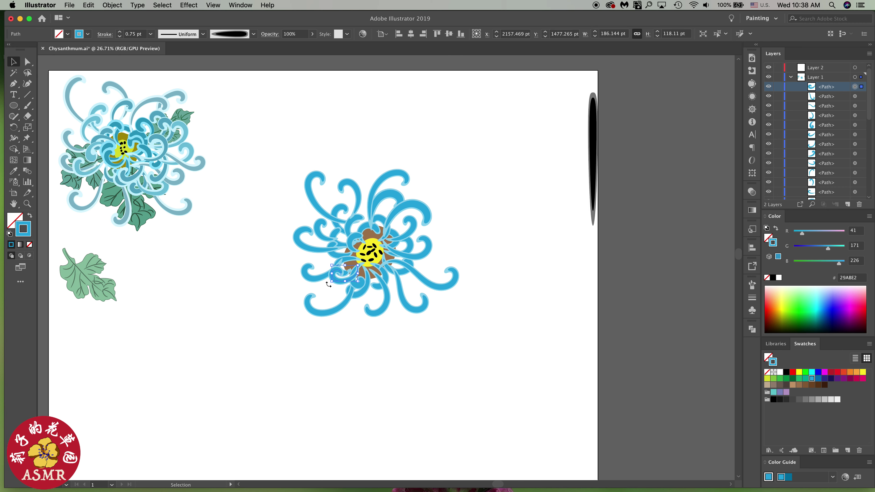
{"action": "mouse_move", "coordinate": [328, 282]}
{"action": "left_mouse_down"}
{"action": "mouse_move", "coordinate": [335, 292]}
{"action": "mouse_move", "coordinate": [393, 274]}
{"action": "left_mouse_up"}
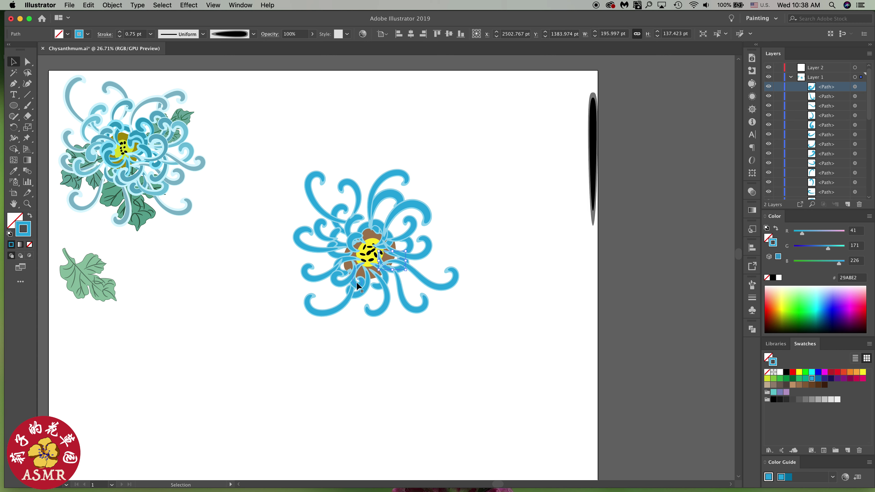
{"action": "left_click", "coordinate": [358, 300]}
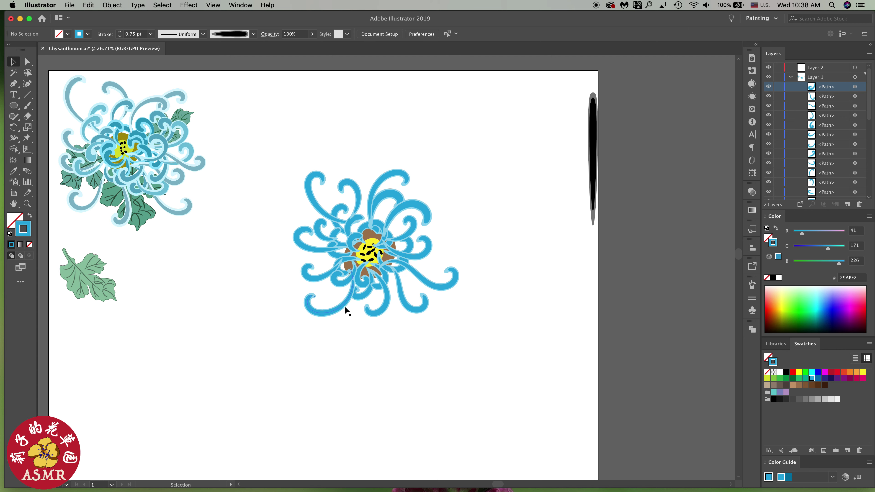
- Rotate the lower-left curl
{"action": "left_click", "coordinate": [384, 312]}
{"action": "left_click", "coordinate": [316, 272]}
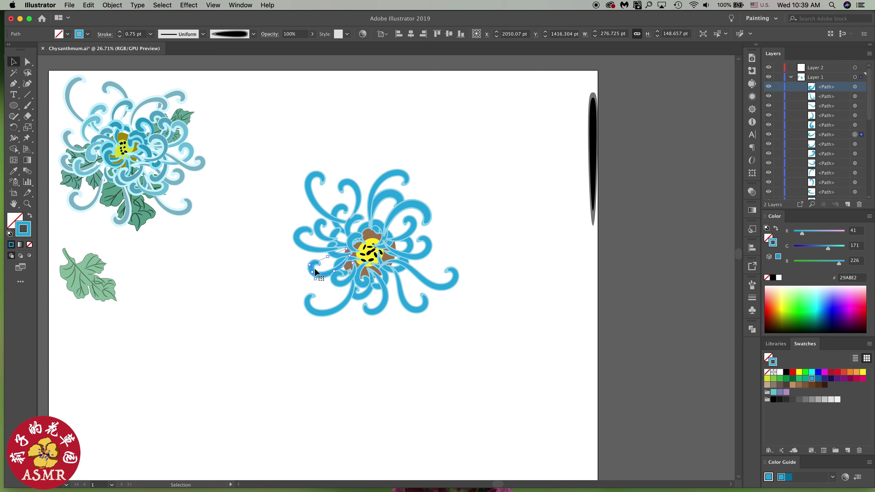
{"action": "left_click", "coordinate": [329, 308]}
{"action": "mouse_move", "coordinate": [306, 324]}
{"action": "left_mouse_down"}
{"action": "mouse_move", "coordinate": [294, 317]}
{"action": "mouse_move", "coordinate": [324, 297]}
{"action": "left_mouse_up"}
{"action": "left_click", "coordinate": [288, 310]}
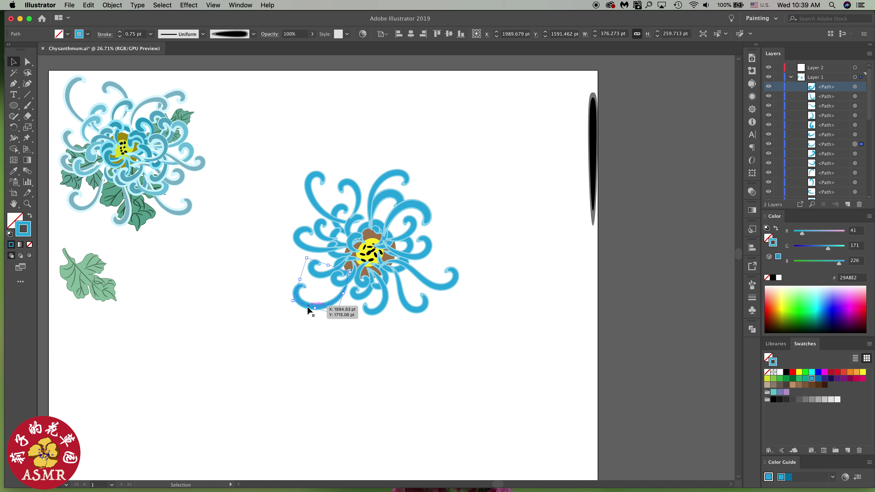
- Pull the bottom petal down below the flower and restack it among the paths
{"action": "mouse_move", "coordinate": [382, 318]}
{"action": "left_mouse_down"}
{"action": "mouse_move", "coordinate": [368, 325]}
{"action": "mouse_move", "coordinate": [358, 319]}
{"action": "mouse_move", "coordinate": [391, 333]}
{"action": "left_mouse_up"}
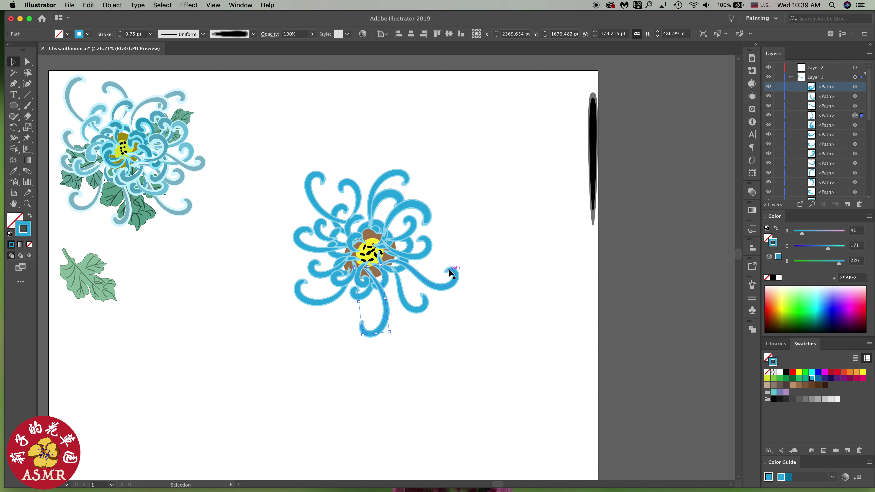
{"action": "left_click_drag", "start_coordinate": [839, 185], "coordinate": [836, 144]}
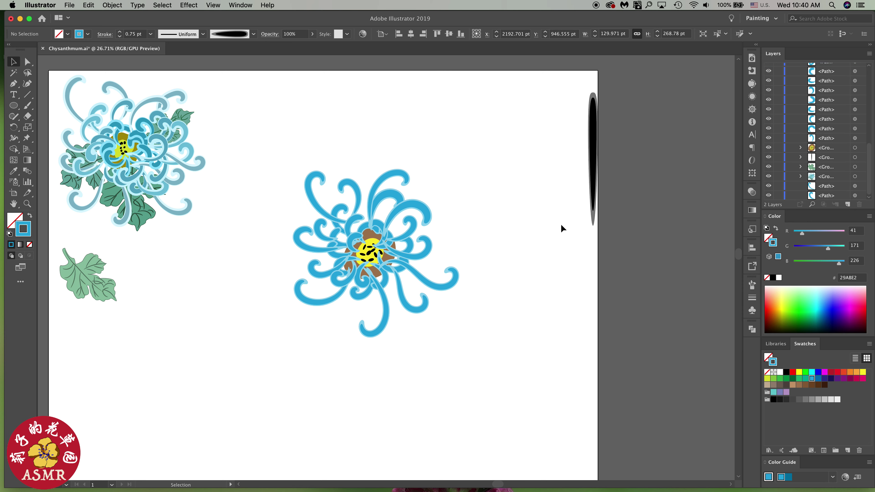
{"action": "left_click_drag", "start_coordinate": [357, 210], "coordinate": [362, 214]}
{"action": "left_click", "coordinate": [510, 226]}
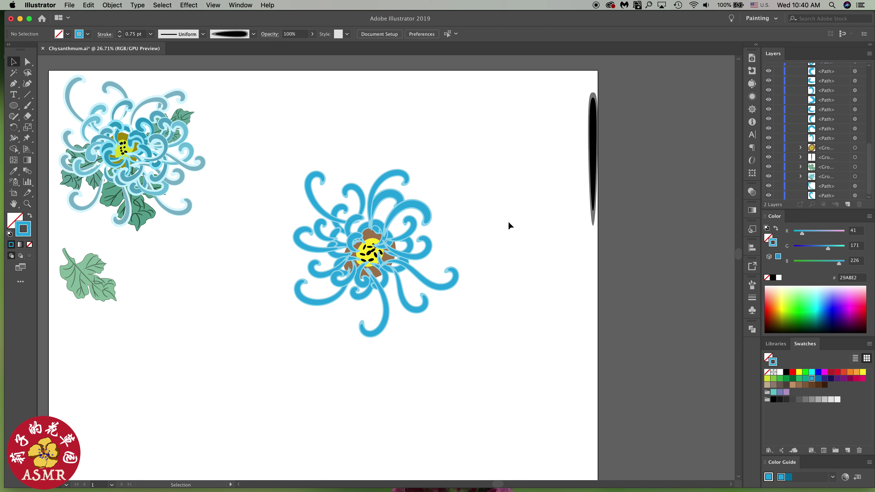
- Shift the upper-left petal left and slightly down
{"action": "left_click", "coordinate": [357, 196]}
{"action": "mouse_move", "coordinate": [358, 197]}
{"action": "left_mouse_down"}
{"action": "mouse_move", "coordinate": [349, 200]}
{"action": "mouse_move", "coordinate": [358, 186]}
{"action": "mouse_move", "coordinate": [340, 199]}
{"action": "left_mouse_up"}
{"action": "left_click", "coordinate": [488, 214]}
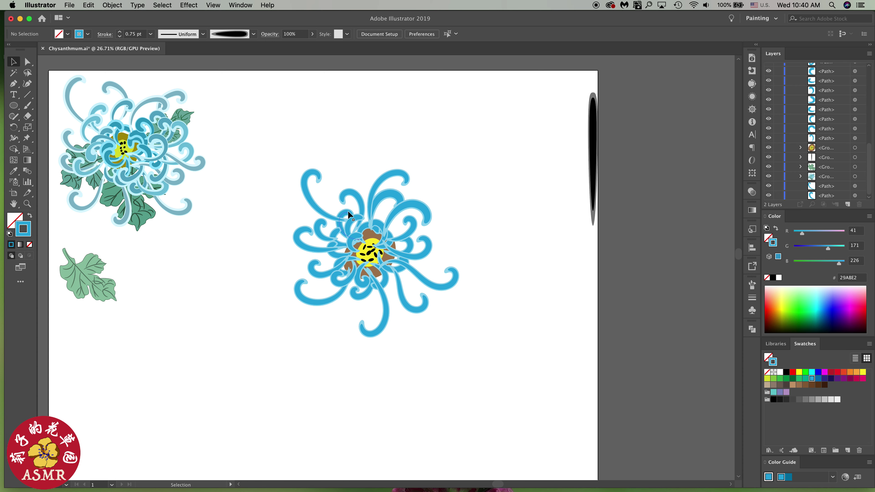
{"action": "left_click", "coordinate": [538, 215]}
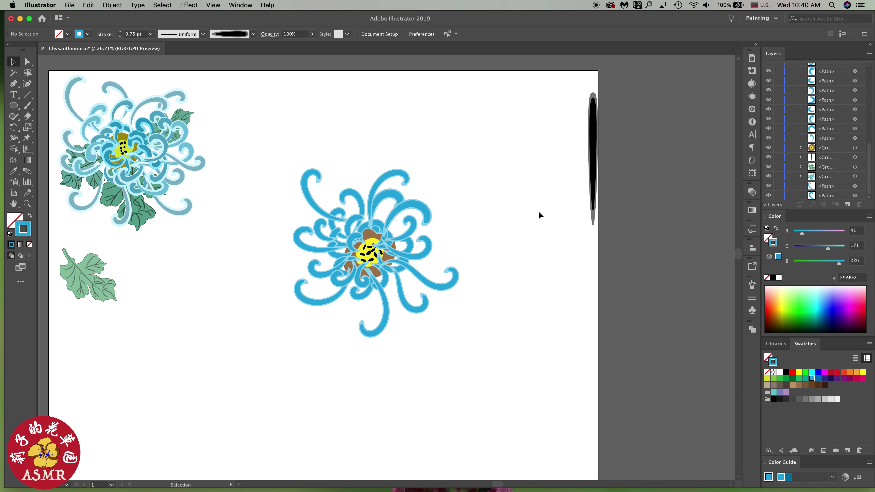
- Send the left petal lower in the stack and tuck the small curl toward the centre
{"action": "left_click", "coordinate": [323, 250]}
{"action": "scroll", "coordinate": [844, 103], "scroll_direction": "up", "scroll_amount": 5}
{"action": "left_click_drag", "start_coordinate": [843, 100], "coordinate": [838, 169]}
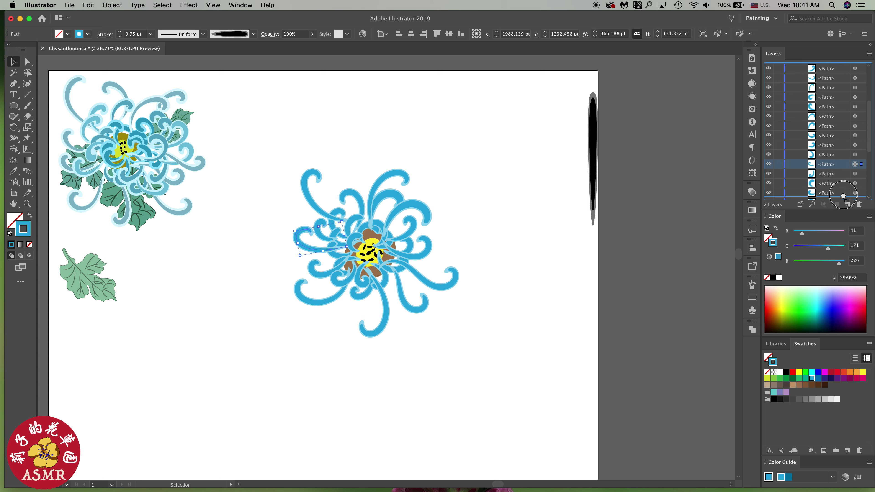
{"action": "scroll", "coordinate": [840, 192], "scroll_direction": "down", "scroll_amount": 3}
{"action": "left_click", "coordinate": [318, 235]}
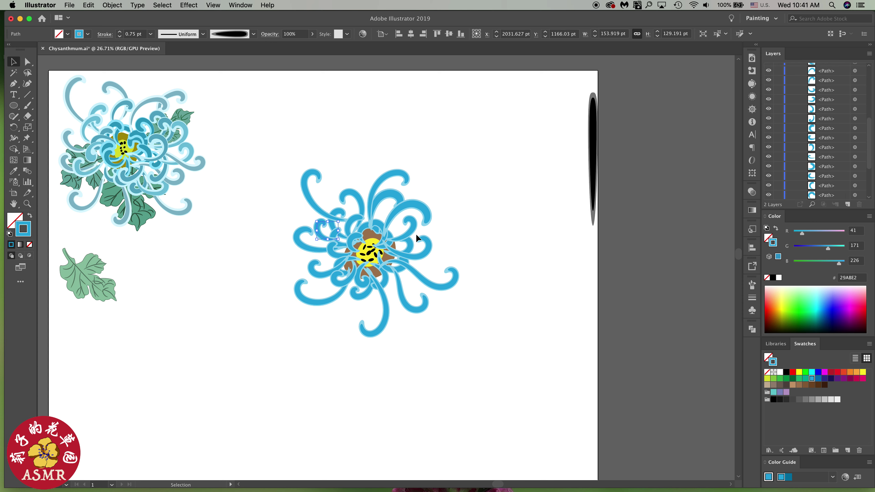
{"action": "left_click_drag", "start_coordinate": [318, 231], "coordinate": [335, 241]}
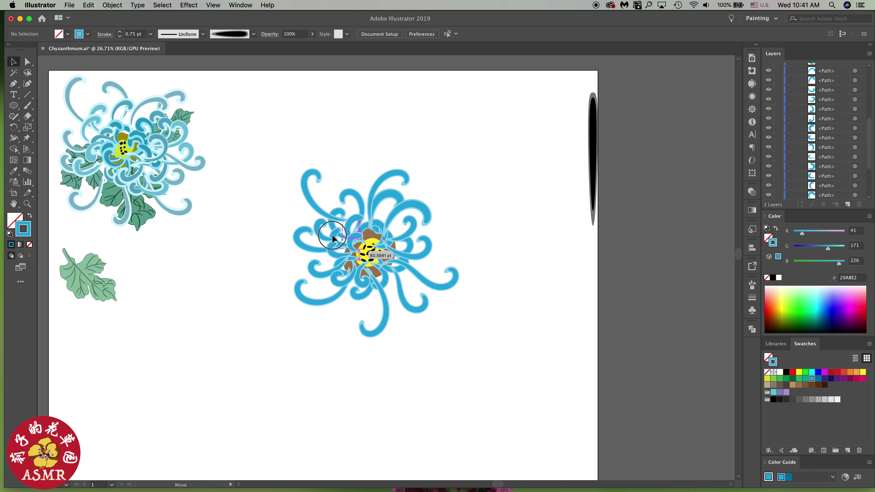
{"action": "left_click", "coordinate": [533, 241]}
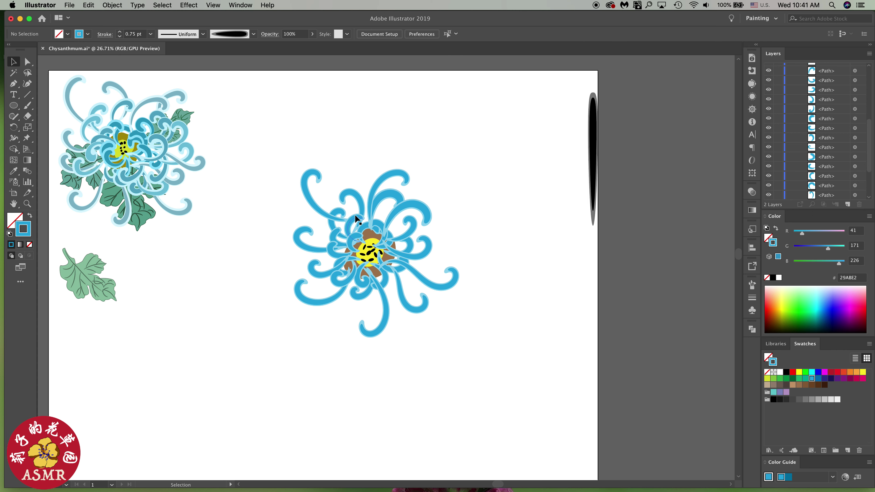
- Paint thin blue strokes along the bottom and right petals
{"action": "left_click", "coordinate": [385, 325]}
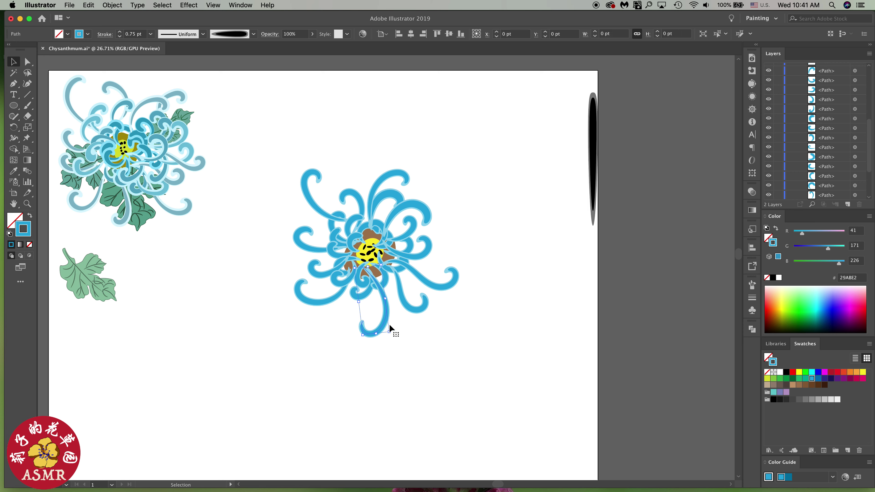
{"action": "left_click", "coordinate": [396, 332]}
{"action": "left_click", "coordinate": [752, 284]}
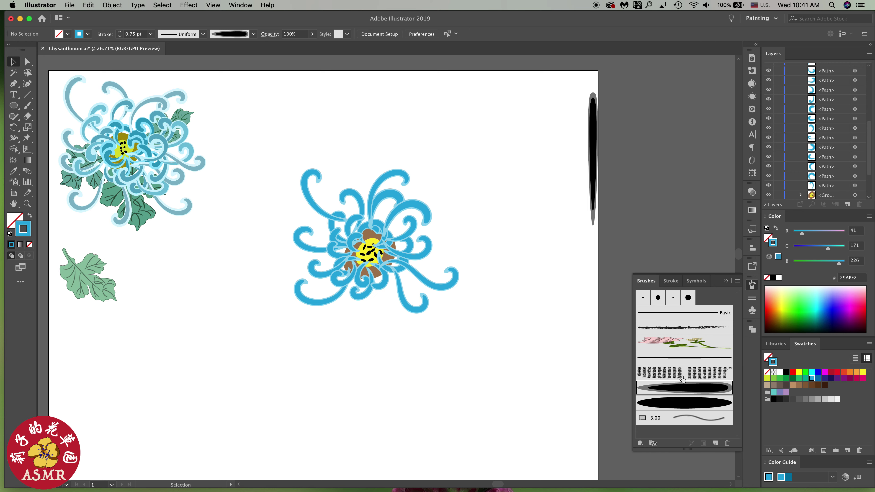
{"action": "key", "text": "b"}
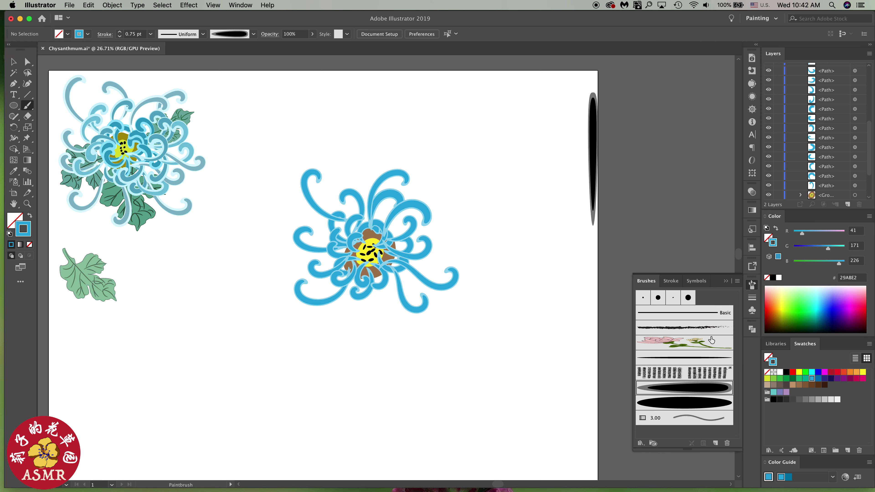
{"action": "left_click", "coordinate": [752, 298]}
{"action": "left_click_drag", "start_coordinate": [374, 275], "coordinate": [362, 316]}
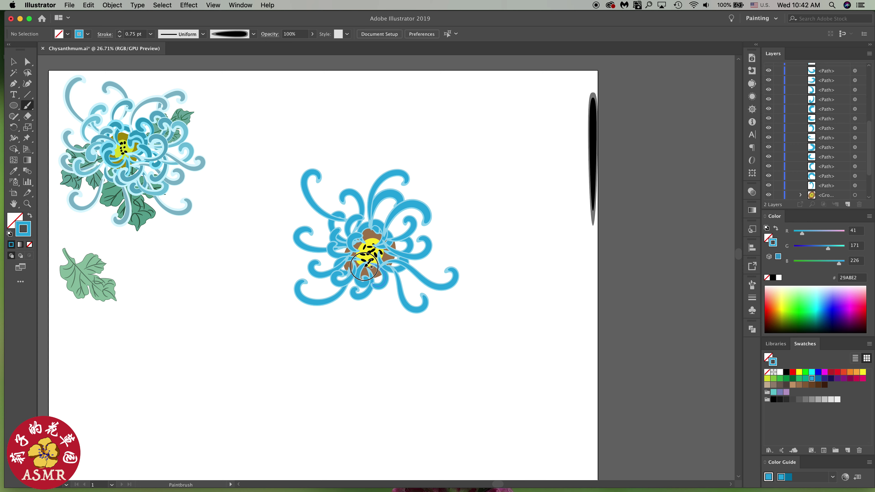
{"action": "left_click_drag", "start_coordinate": [395, 272], "coordinate": [446, 283]}
{"action": "left_click_drag", "start_coordinate": [367, 269], "coordinate": [360, 313]}
- Select the new bottom petal stroke and reorder it in the Layers panel
{"action": "key", "text": "v"}
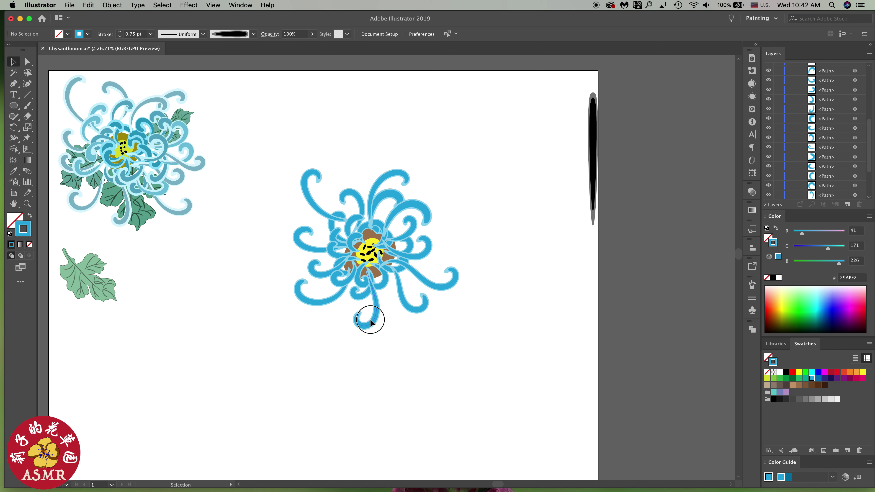
{"action": "left_click", "coordinate": [365, 316]}
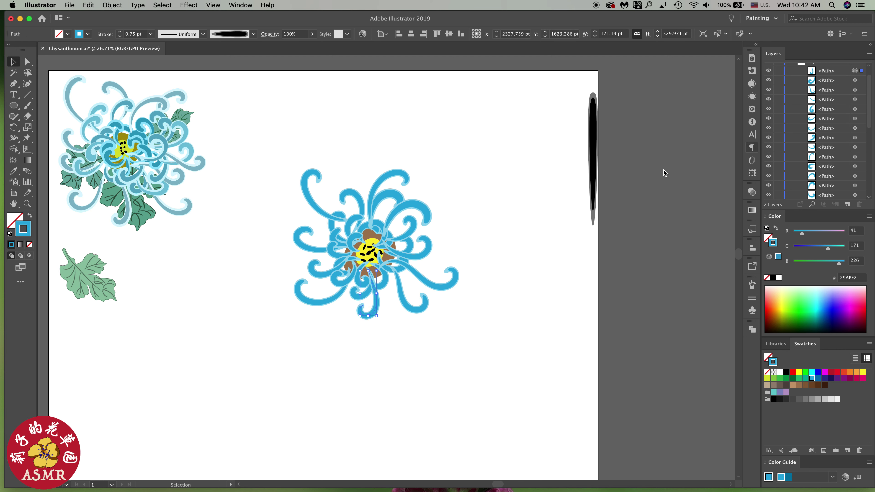
{"action": "scroll", "coordinate": [834, 197], "scroll_direction": "down", "scroll_amount": 3}
{"action": "left_click_drag", "start_coordinate": [826, 147], "coordinate": [827, 144]}
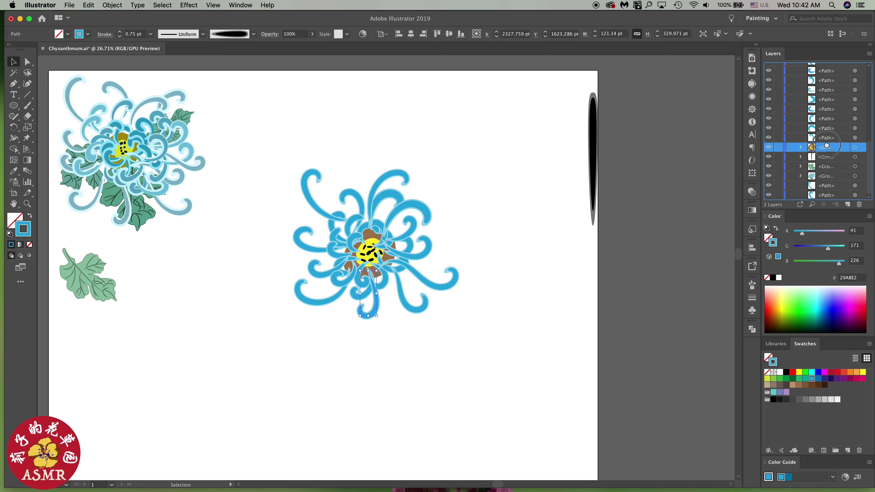
{"action": "left_click", "coordinate": [551, 267]}
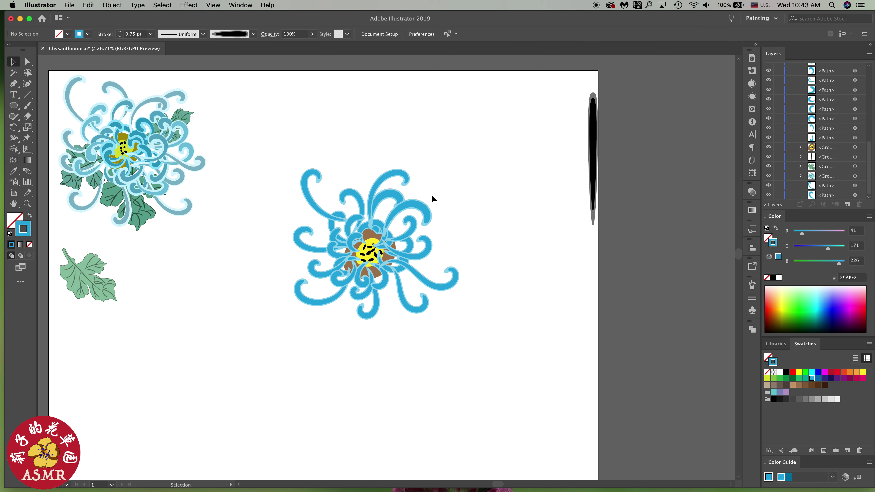
- Set the petal stroke weight to 0.75 pt
{"action": "left_click", "coordinate": [426, 218]}
{"action": "left_click", "coordinate": [752, 298]}
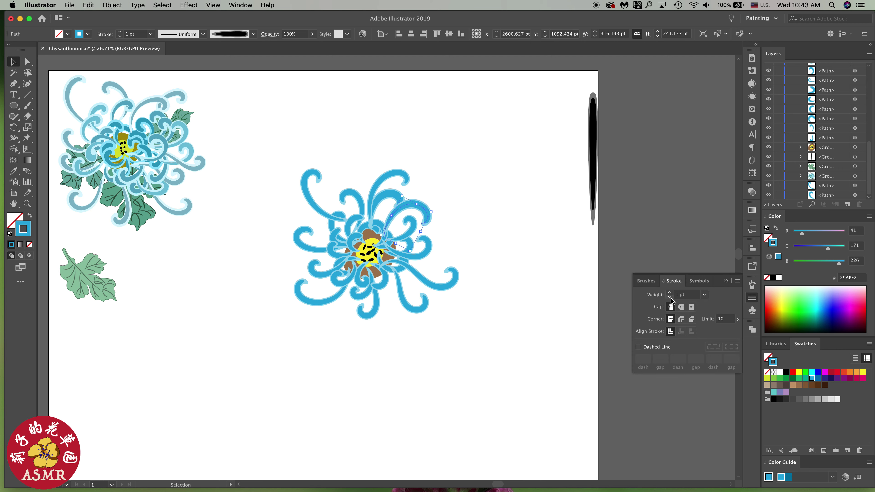
{"action": "left_click", "coordinate": [644, 248]}
{"action": "left_click", "coordinate": [397, 202]}
{"action": "left_click", "coordinate": [752, 297]}
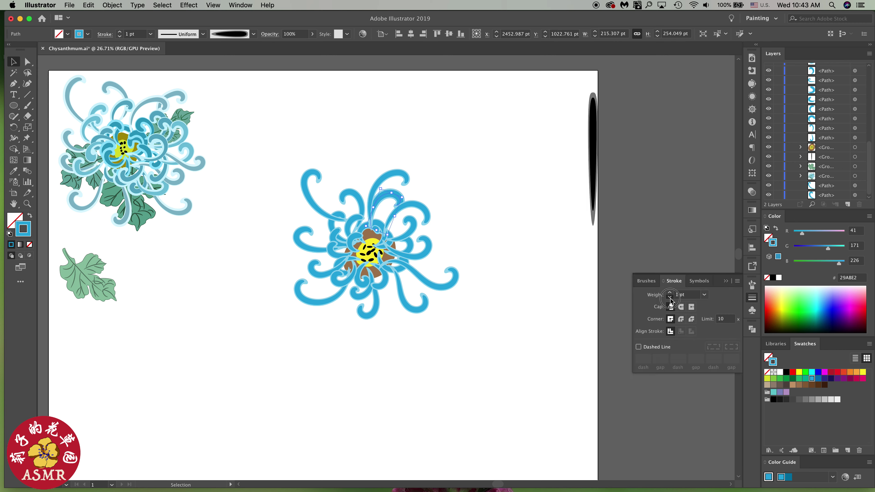
{"action": "left_click", "coordinate": [670, 297]}
{"action": "left_click", "coordinate": [613, 243]}
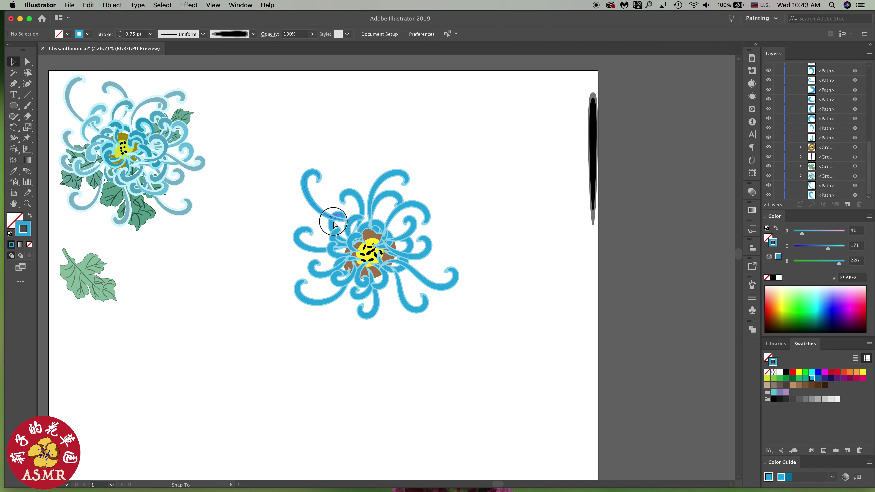
- Move and enlarge the upper-left petal, shifting it down and right into place
{"action": "left_click_drag", "start_coordinate": [327, 221], "coordinate": [326, 224]}
{"action": "mouse_move", "coordinate": [341, 169]}
{"action": "left_mouse_down"}
{"action": "mouse_move", "coordinate": [292, 170]}
{"action": "mouse_move", "coordinate": [342, 200]}
{"action": "left_mouse_up"}
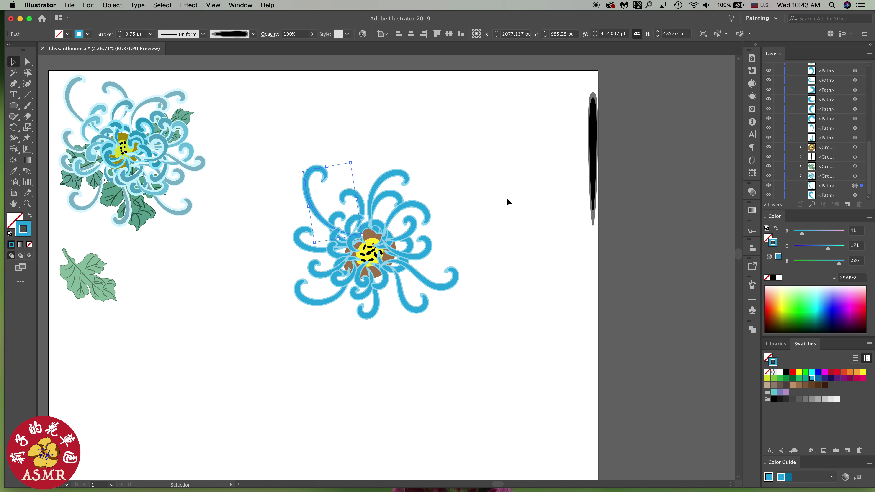
{"action": "left_click_drag", "start_coordinate": [396, 174], "coordinate": [402, 180]}
{"action": "left_click", "coordinate": [489, 195]}
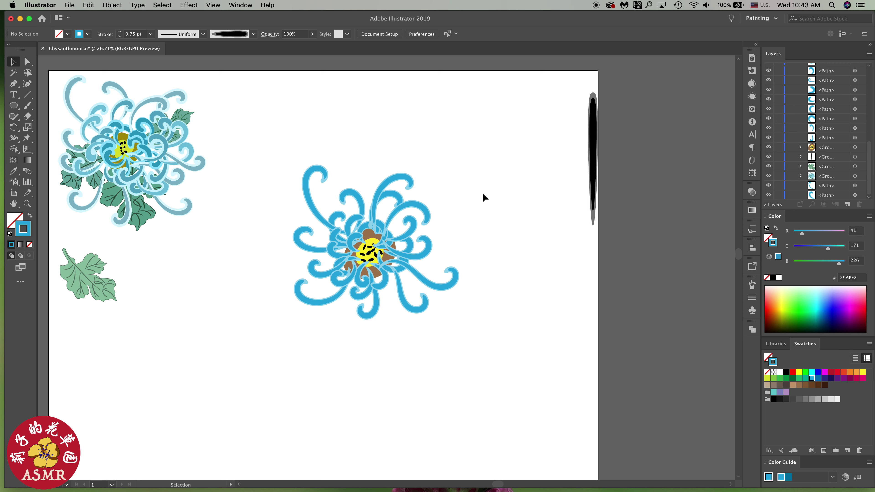
- Rotate the upper-right petal to a new angle and send it behind the others
{"action": "left_click", "coordinate": [399, 198]}
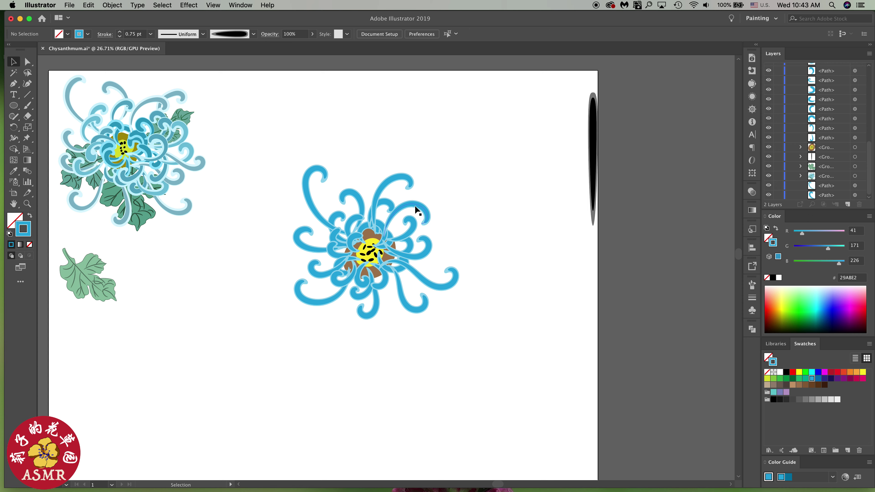
{"action": "left_click_drag", "start_coordinate": [437, 211], "coordinate": [428, 209]}
{"action": "right_click", "coordinate": [458, 200]}
{"action": "mouse_move", "coordinate": [478, 328]}
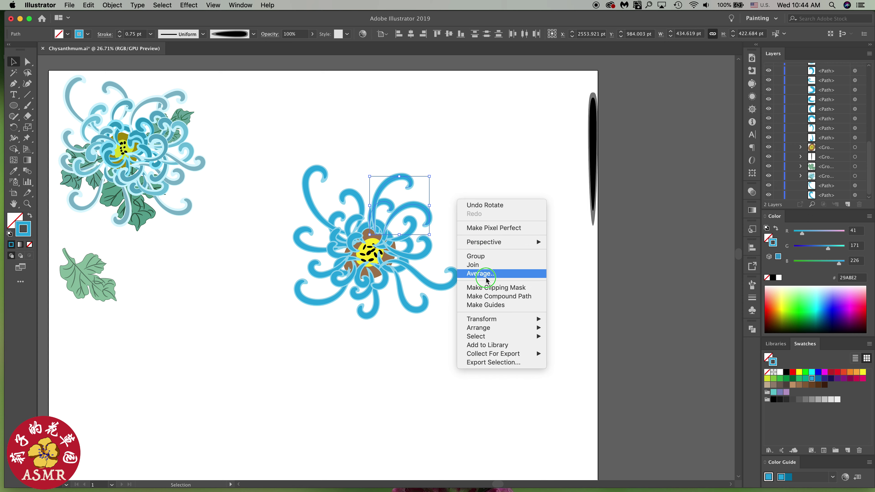
{"action": "left_click", "coordinate": [564, 353]}
{"action": "left_click", "coordinate": [511, 220]}
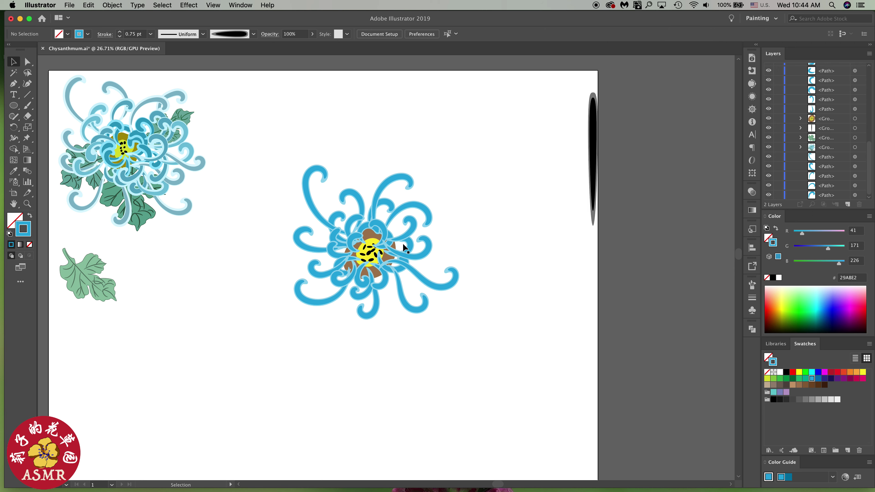
- Bring two petals beside the centre to the front with Arrange > Bring to Front
{"action": "left_click", "coordinate": [391, 243]}
{"action": "right_click", "coordinate": [391, 244]}
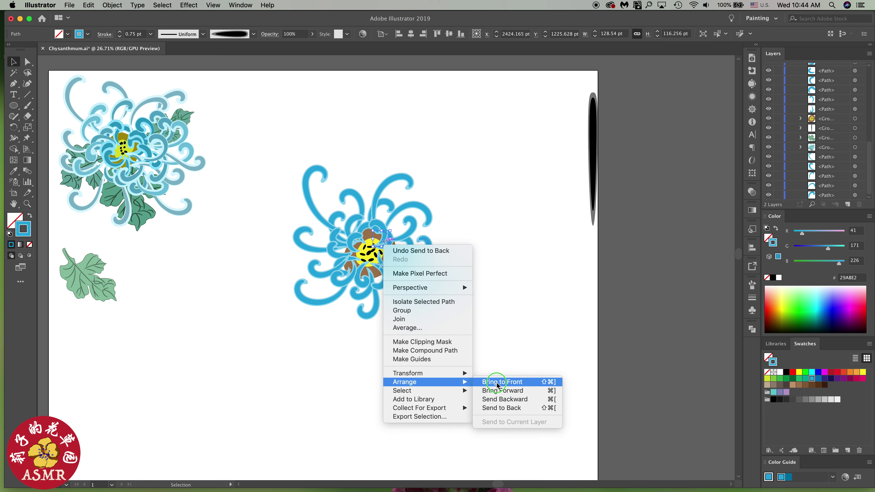
{"action": "left_click", "coordinate": [497, 382]}
{"action": "left_click", "coordinate": [545, 186]}
{"action": "left_click", "coordinate": [412, 248]}
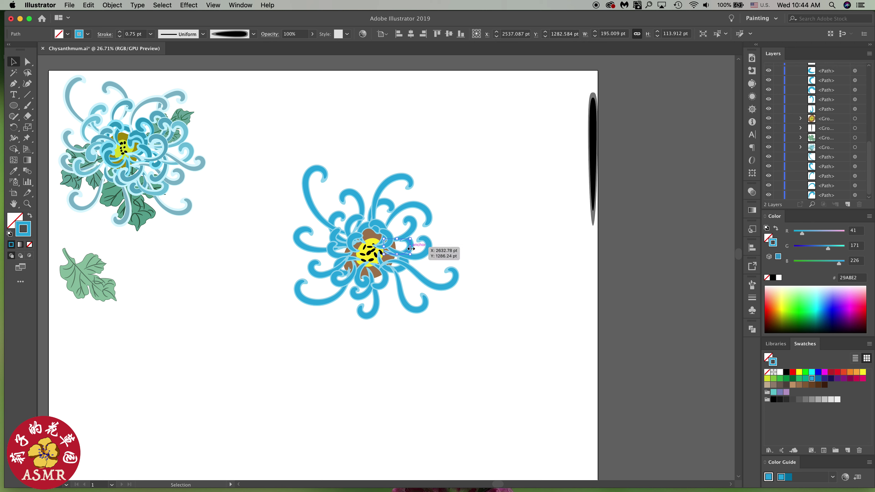
{"action": "right_click", "coordinate": [411, 247]}
{"action": "left_click", "coordinate": [517, 389]}
{"action": "left_click", "coordinate": [552, 342]}
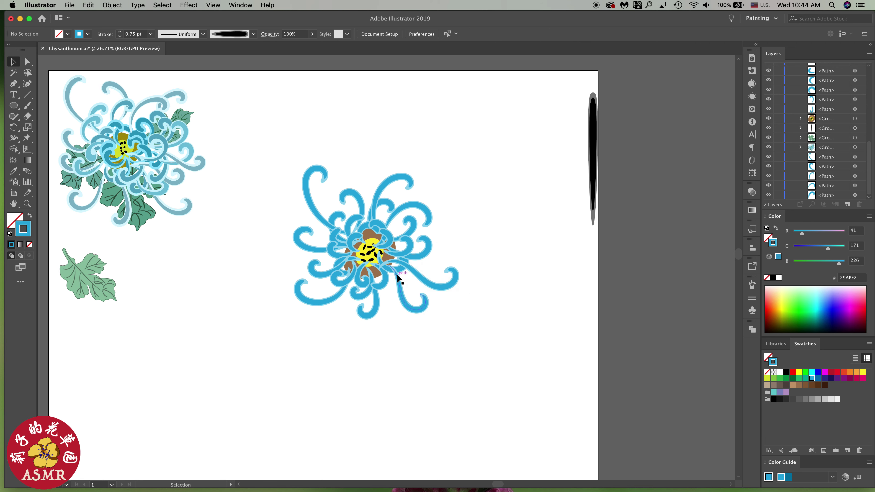
- Bring the lower-right petal and a neighbouring petal to the front
{"action": "right_click", "coordinate": [410, 306]}
{"action": "left_click", "coordinate": [424, 305]}
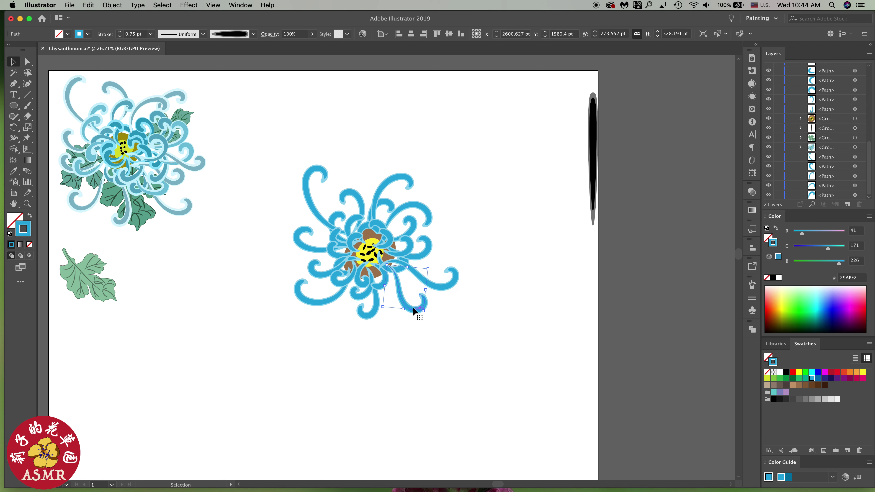
{"action": "right_click", "coordinate": [414, 308]}
{"action": "left_click", "coordinate": [548, 443]}
{"action": "left_click", "coordinate": [541, 405]}
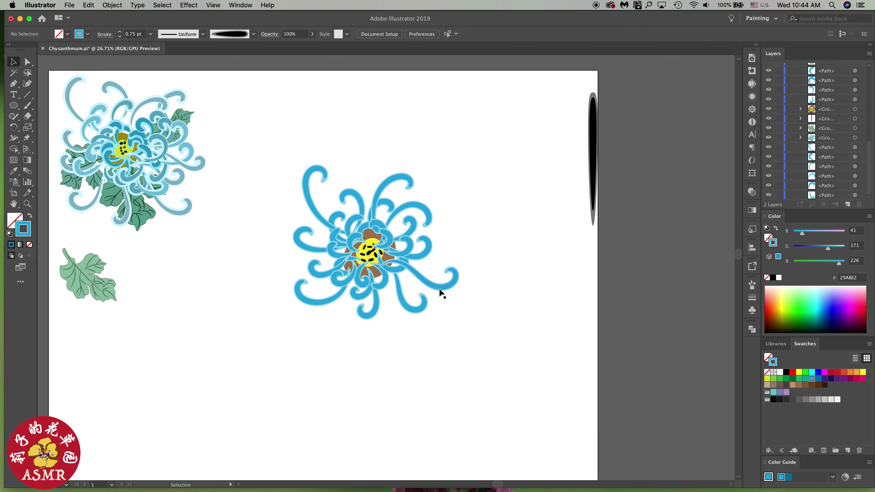
{"action": "left_click", "coordinate": [398, 271]}
{"action": "right_click", "coordinate": [398, 270]}
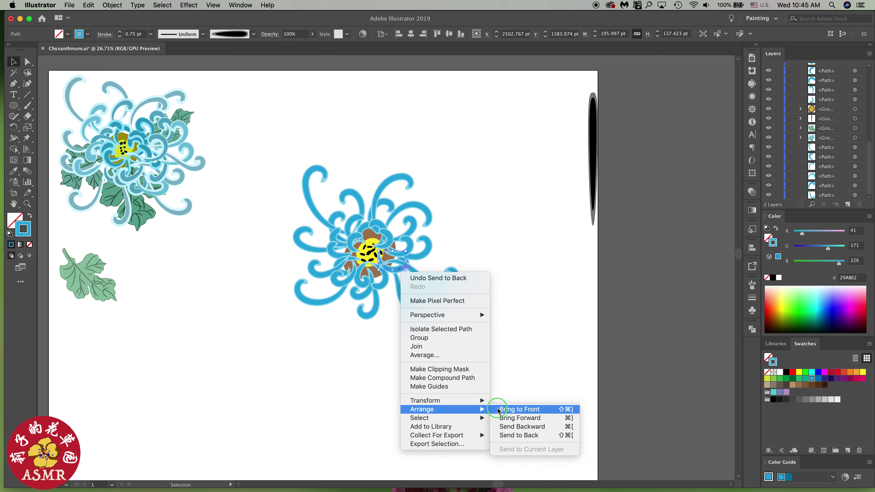
{"action": "left_click", "coordinate": [513, 405]}
{"action": "left_click", "coordinate": [549, 330]}
- Bring the lower and bottom petals to the front, then isolate the small petal beside the centre
{"action": "right_click", "coordinate": [384, 282]}
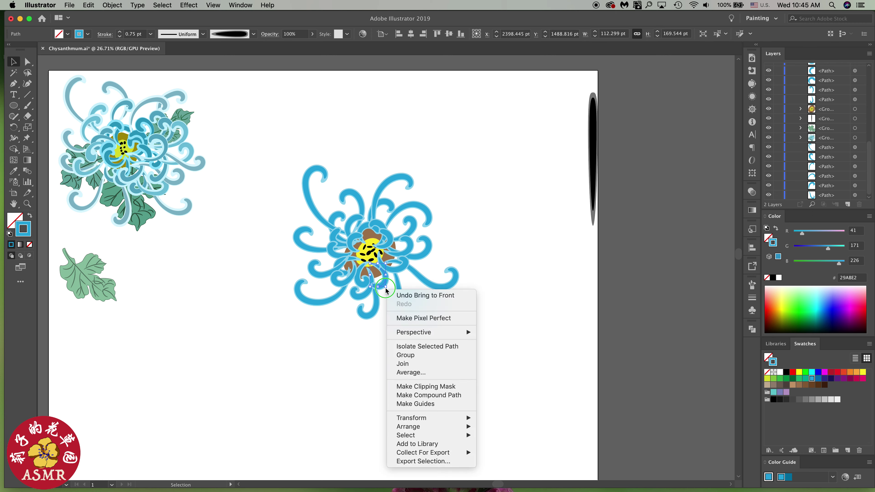
{"action": "left_click", "coordinate": [510, 426]}
{"action": "left_click", "coordinate": [559, 356]}
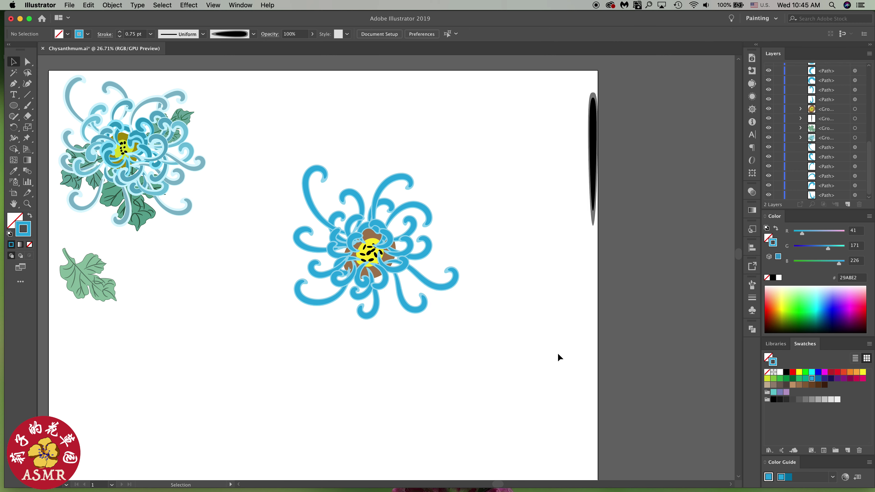
{"action": "right_click", "coordinate": [363, 297]}
{"action": "left_click", "coordinate": [363, 293]}
{"action": "right_click", "coordinate": [363, 293]}
{"action": "left_click", "coordinate": [489, 434]}
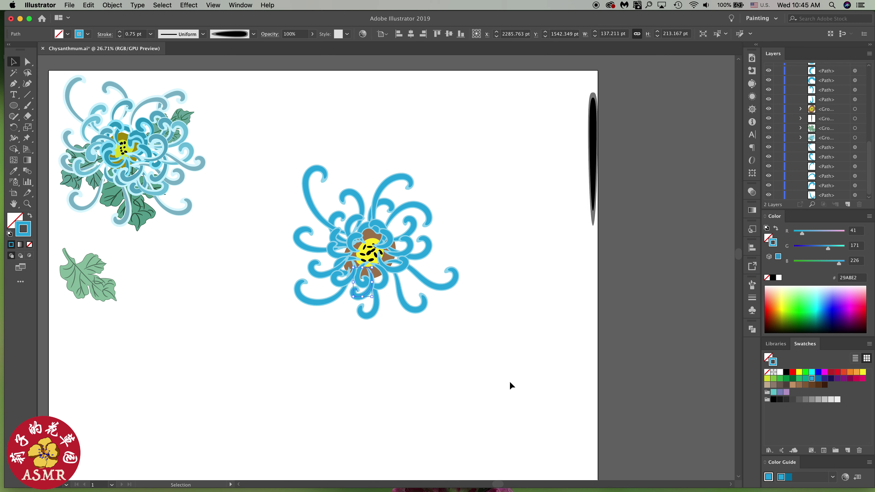
{"action": "left_click", "coordinate": [511, 385]}
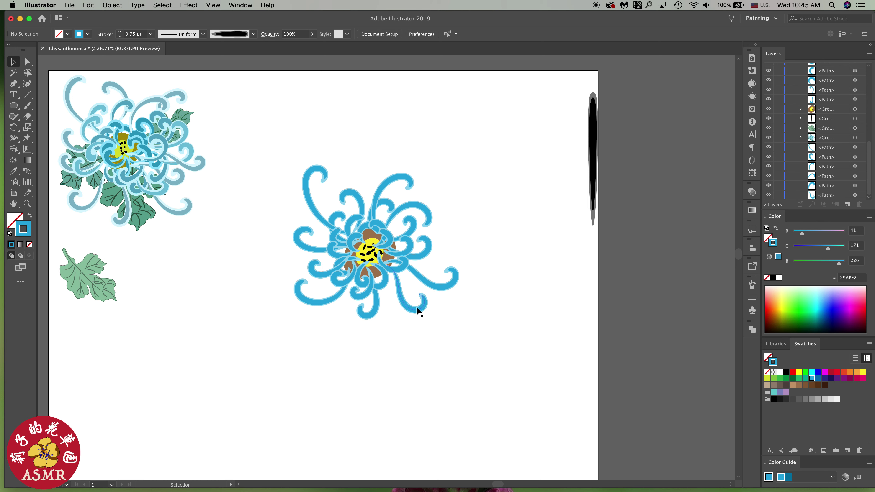
{"action": "double_click", "coordinate": [397, 272]}
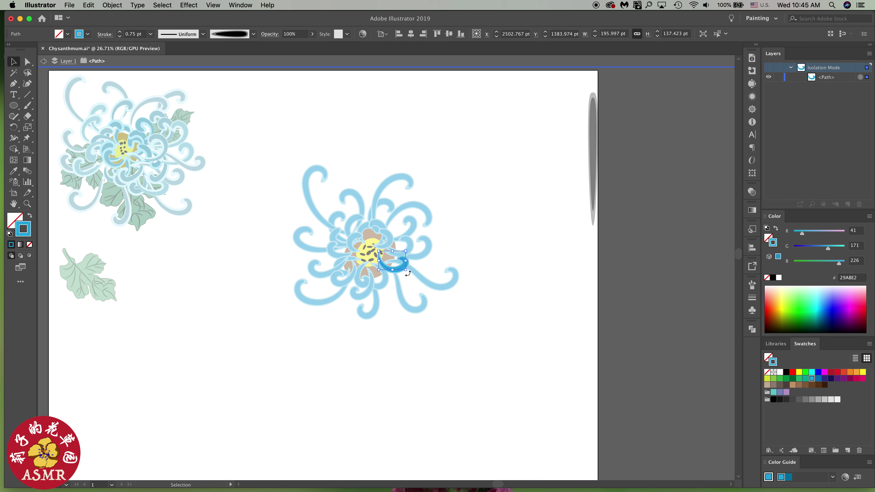
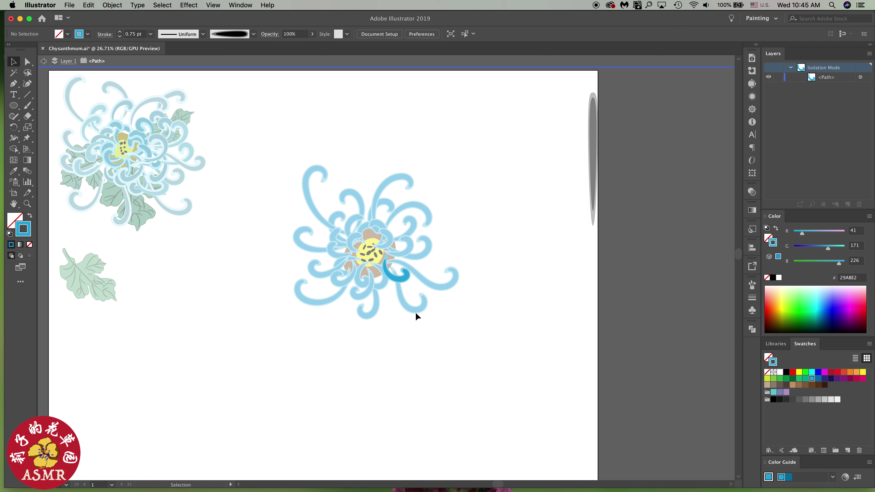
- Exit Isolation Mode and move a curling petal to the blue flower's left side
{"action": "double_click", "coordinate": [454, 322]}
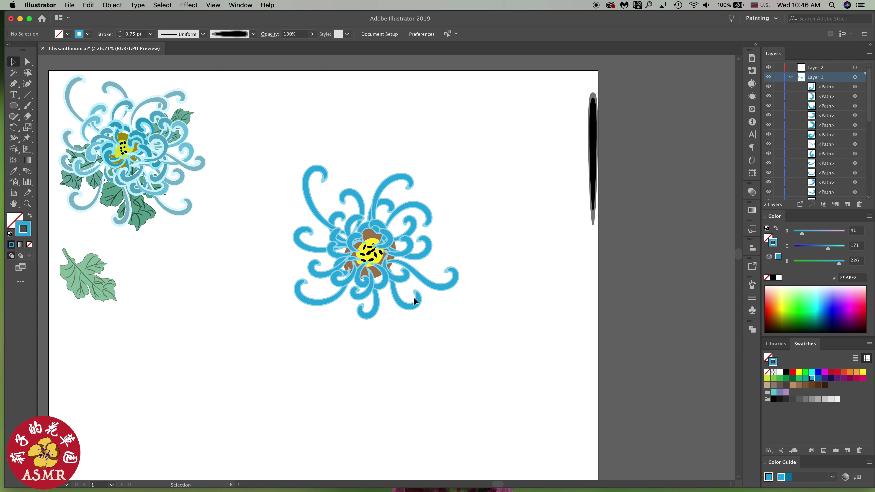
{"action": "left_click", "coordinate": [351, 194]}
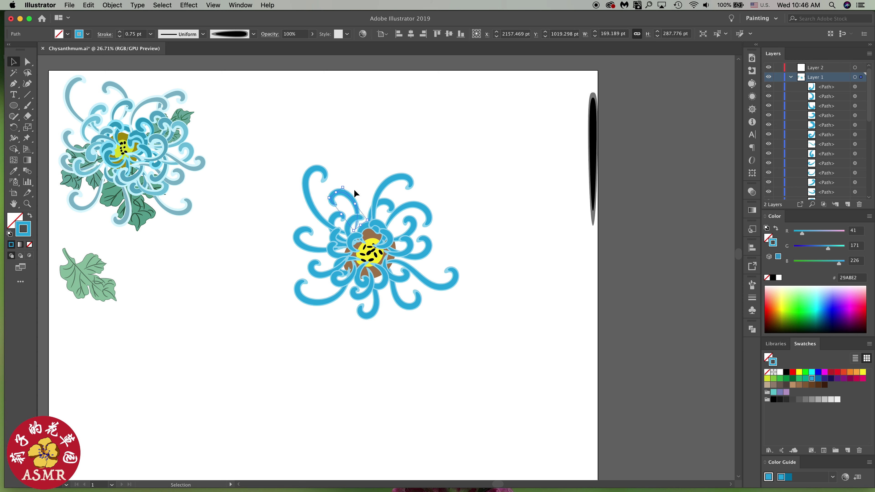
{"action": "left_click", "coordinate": [437, 208]}
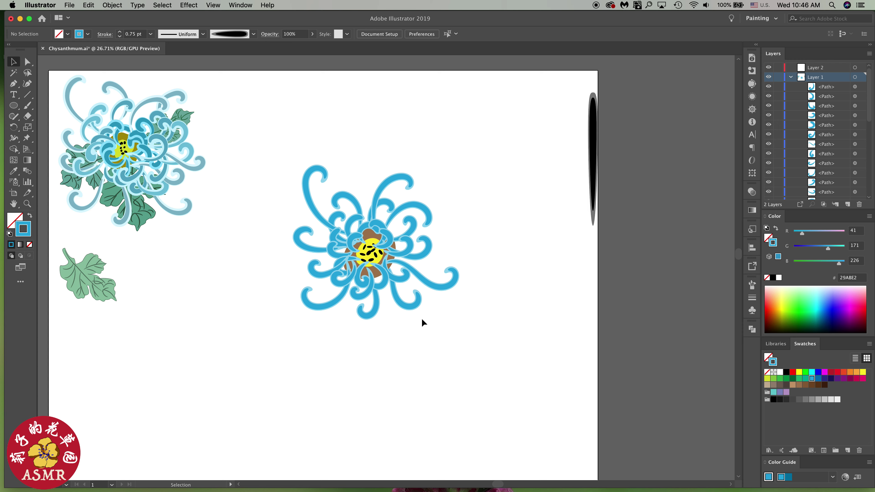
{"action": "mouse_move", "coordinate": [334, 220]}
{"action": "left_mouse_down"}
{"action": "mouse_move", "coordinate": [301, 255]}
{"action": "mouse_move", "coordinate": [310, 273]}
{"action": "mouse_move", "coordinate": [305, 231]}
{"action": "left_mouse_up"}
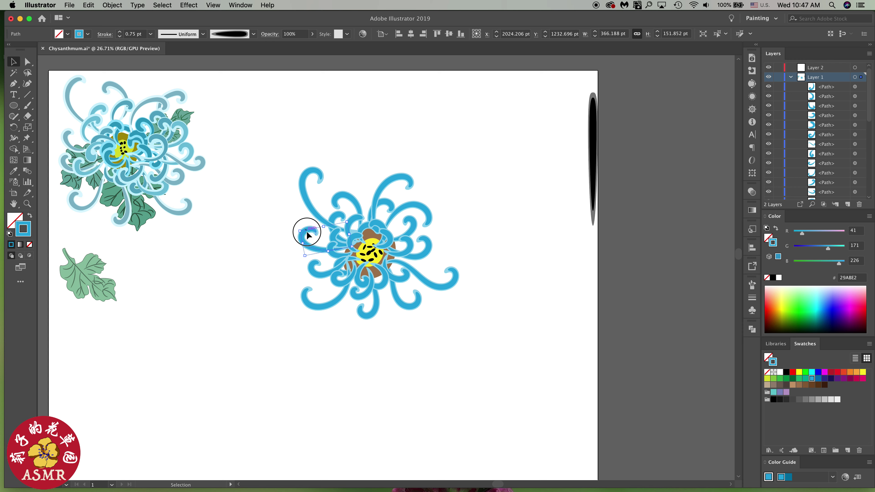
{"action": "left_click", "coordinate": [469, 254]}
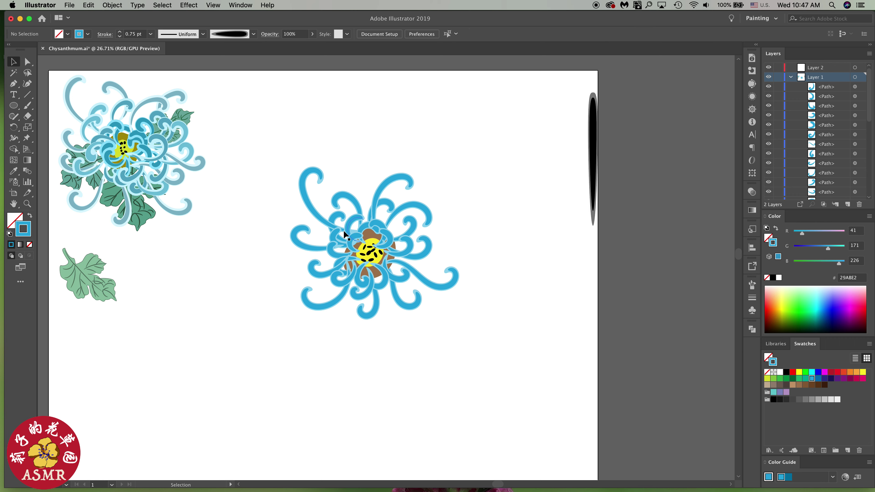
- Restack a small inner-left petal and move the whole flower up and to the right
{"action": "left_click", "coordinate": [335, 234]}
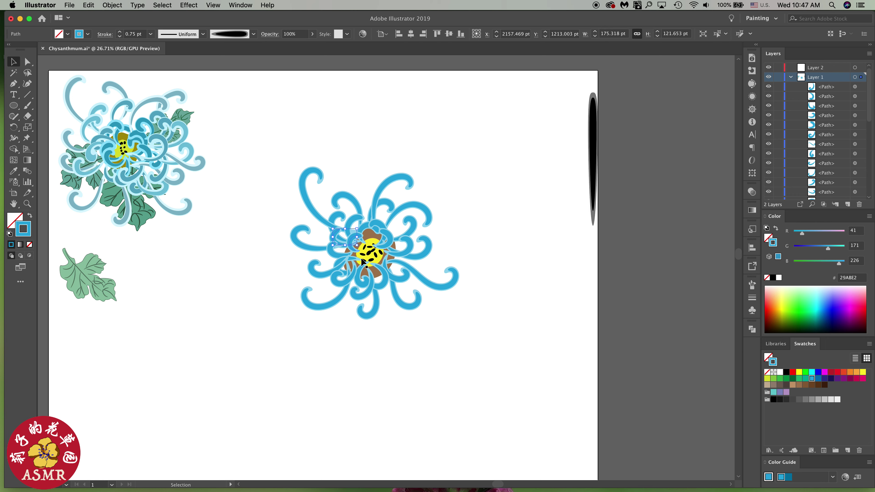
{"action": "right_click", "coordinate": [333, 232]}
{"action": "left_click", "coordinate": [448, 371]}
{"action": "left_click", "coordinate": [537, 295]}
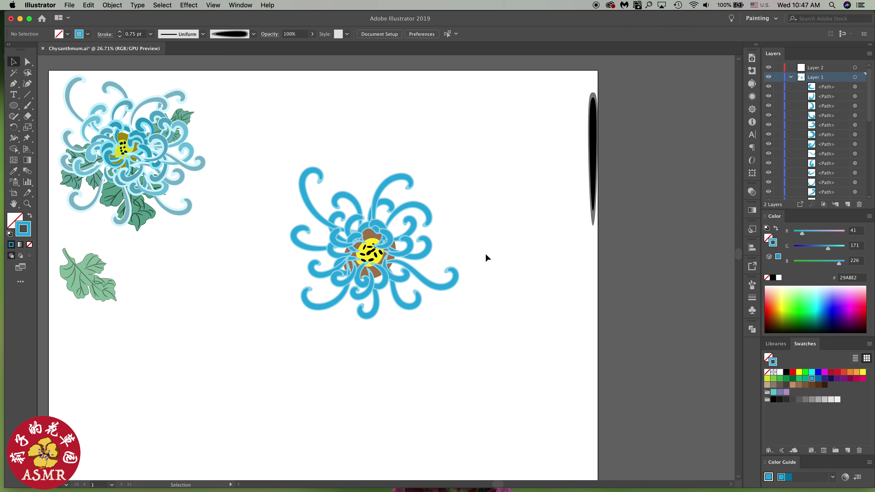
{"action": "left_click_drag", "start_coordinate": [271, 148], "coordinate": [481, 325]}
{"action": "left_click_drag", "start_coordinate": [432, 266], "coordinate": [463, 194]}
{"action": "left_click", "coordinate": [297, 248]}
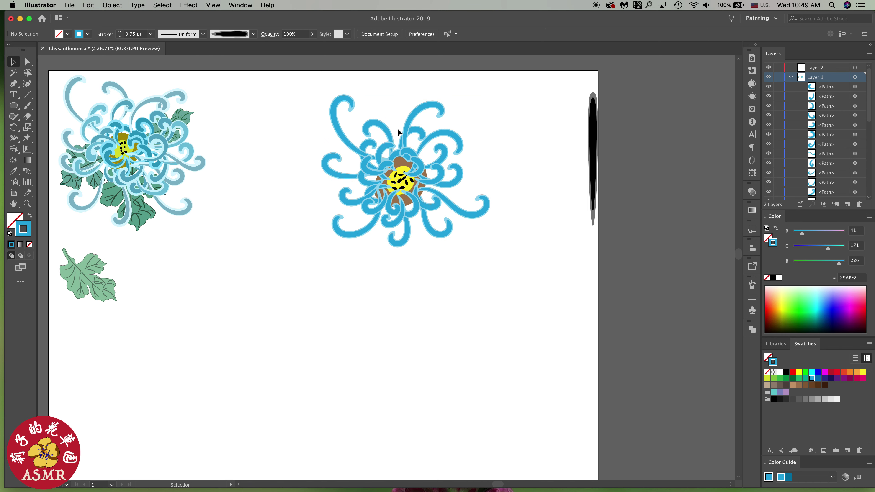
{"action": "left_click", "coordinate": [351, 104]}
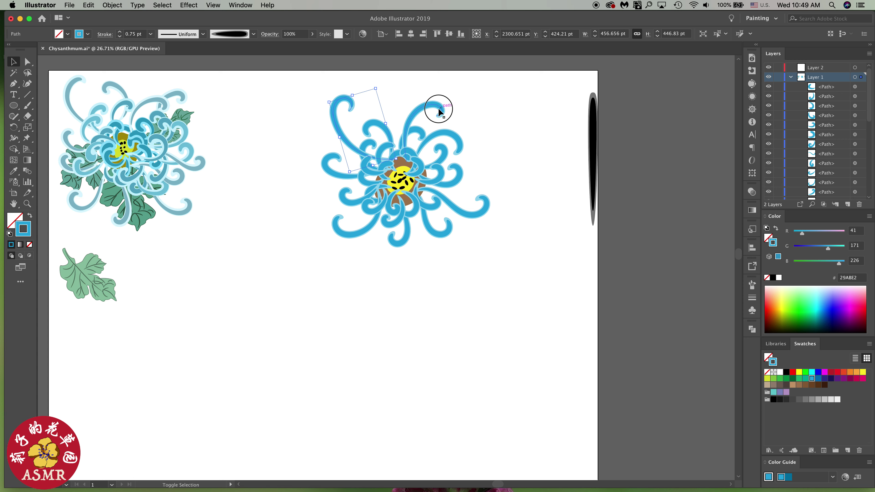
{"action": "left_click", "coordinate": [439, 111], "text": "shift"}
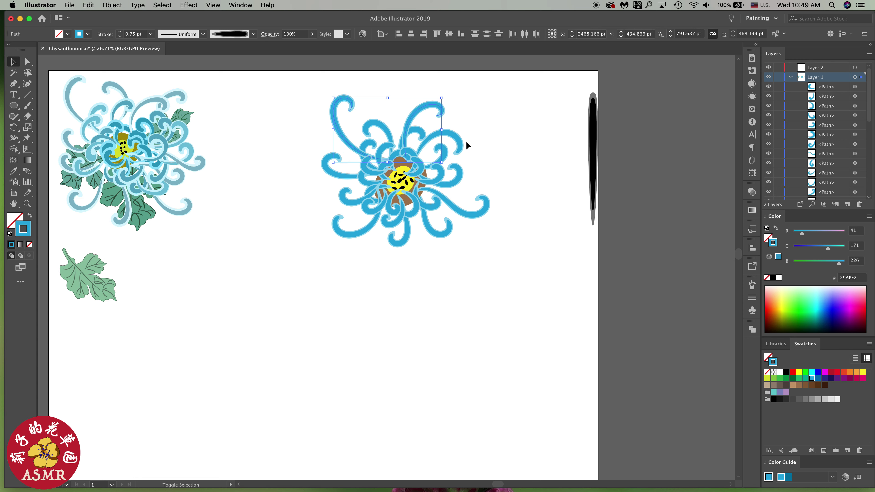
{"action": "left_click", "coordinate": [479, 211], "text": "shift"}
{"action": "left_click", "coordinate": [358, 234], "text": "shift"}
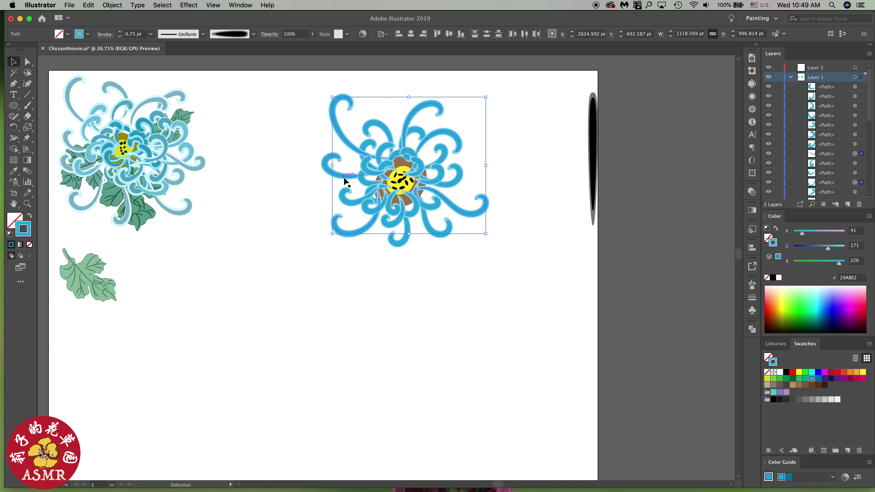
{"action": "left_click", "coordinate": [326, 165], "text": "shift"}
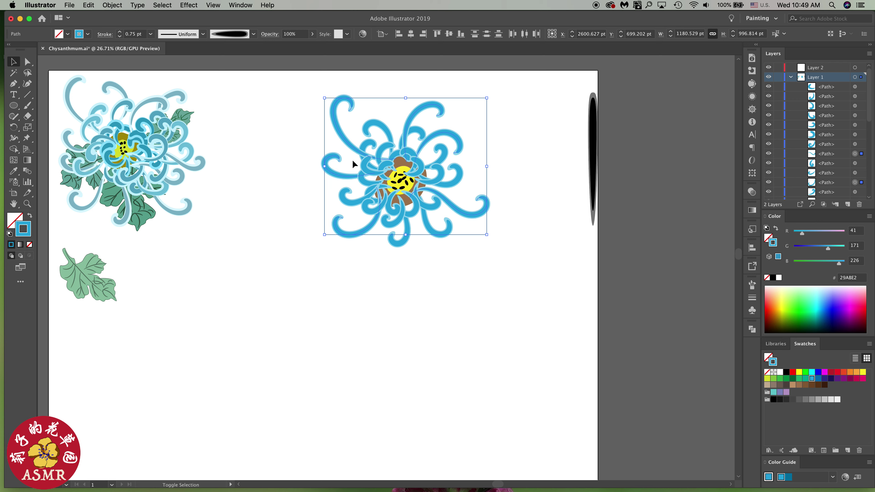
{"action": "left_click", "coordinate": [362, 34]}
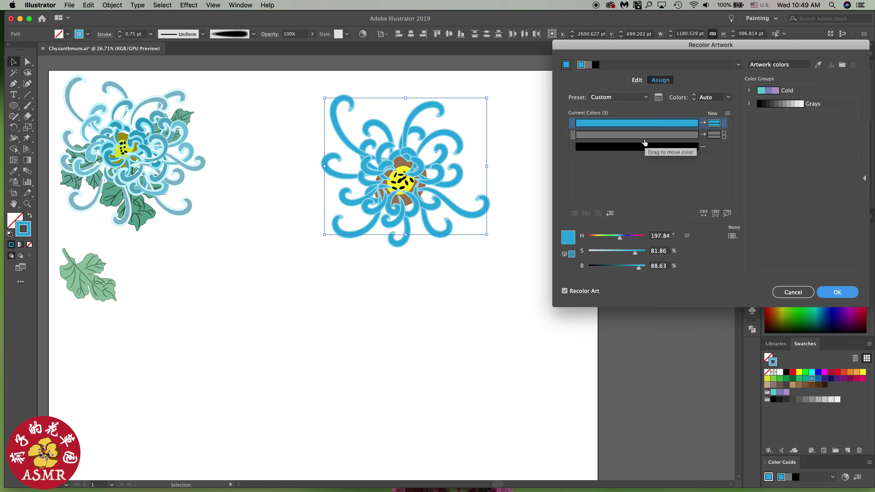
{"action": "left_click", "coordinate": [793, 292]}
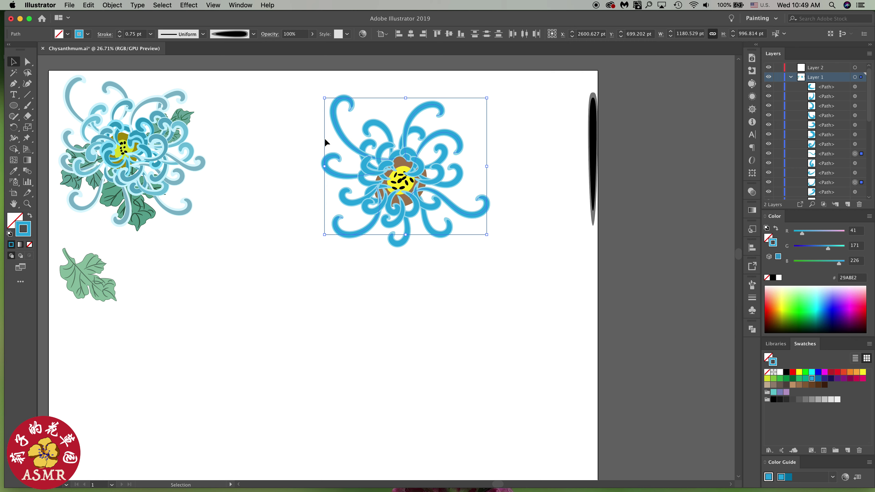
{"action": "left_click_drag", "start_coordinate": [272, 81], "coordinate": [544, 282]}
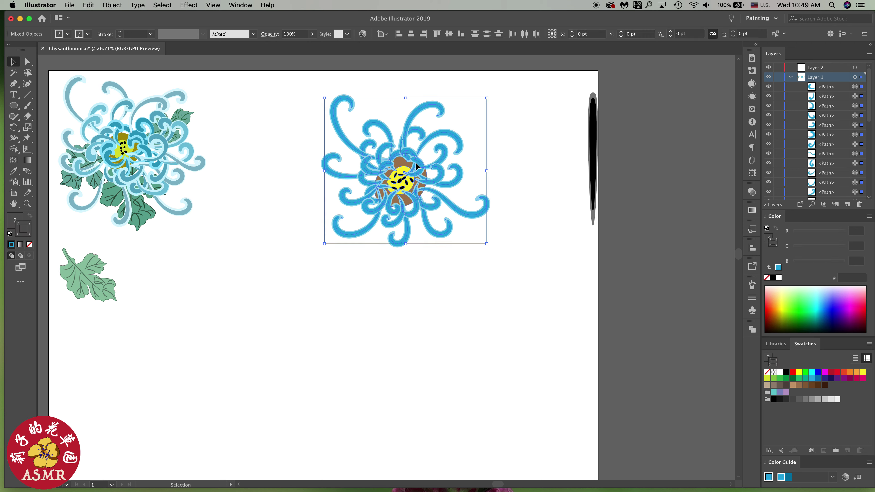
- Expand the flower's appearance, then expand its petal strokes into filled outlines
{"action": "left_click", "coordinate": [116, 10]}
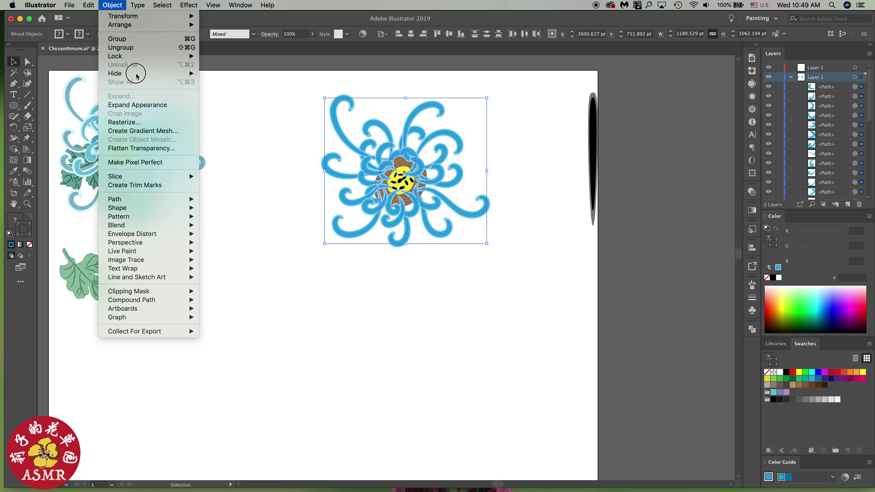
{"action": "left_click", "coordinate": [138, 105]}
{"action": "left_click", "coordinate": [110, 10]}
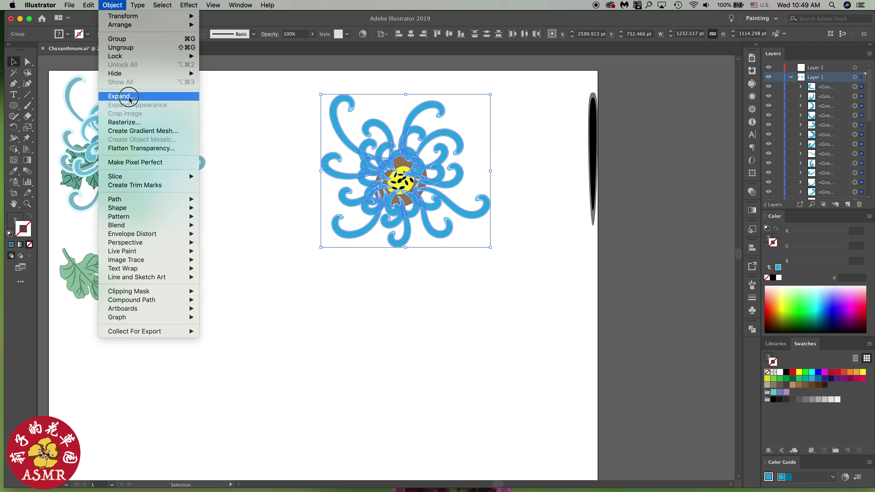
{"action": "left_click", "coordinate": [184, 111]}
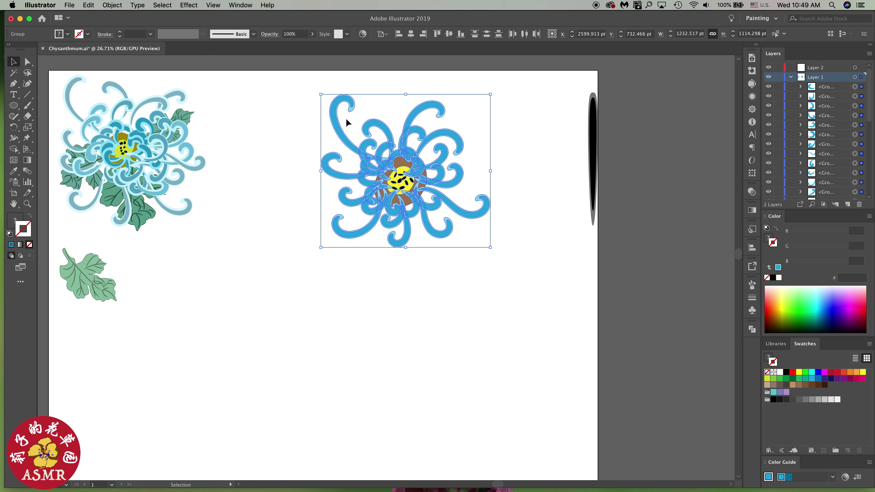
{"action": "left_click", "coordinate": [283, 229]}
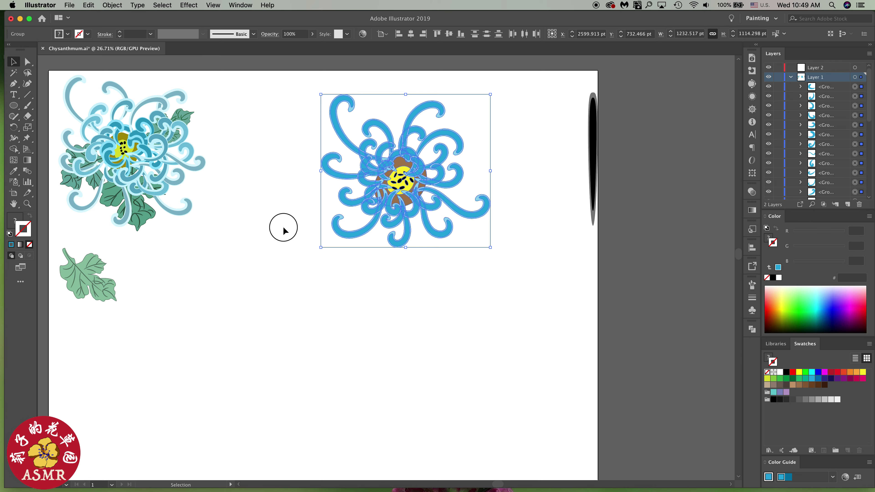
- Select the seven outer curling petals and bring up Recolor Artwork for them
{"action": "left_click", "coordinate": [344, 101]}
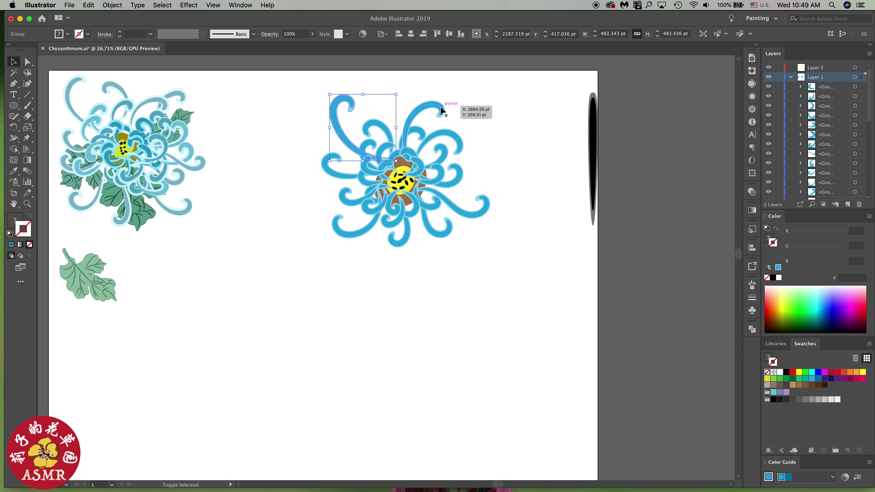
{"action": "left_click", "coordinate": [443, 114], "text": "shift"}
{"action": "left_click", "coordinate": [456, 142], "text": "shift"}
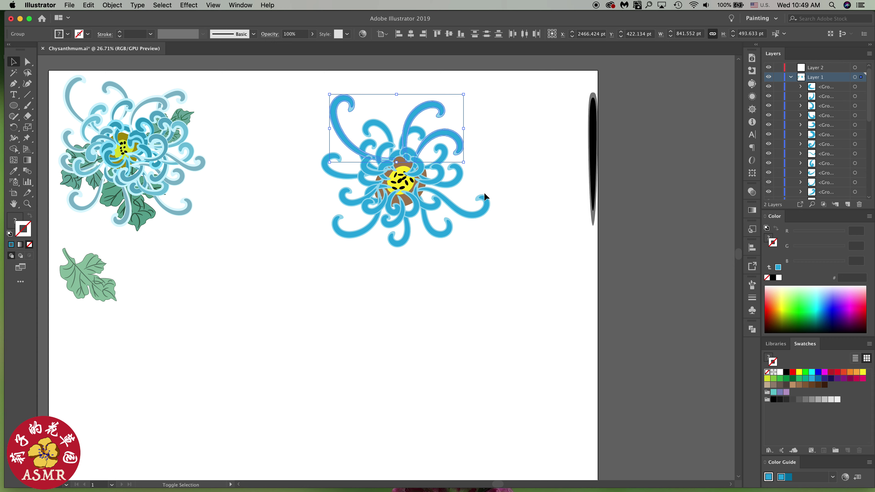
{"action": "left_click", "coordinate": [477, 211], "text": "shift"}
{"action": "left_click", "coordinate": [357, 233], "text": "shift"}
{"action": "left_click", "coordinate": [343, 168], "text": "shift"}
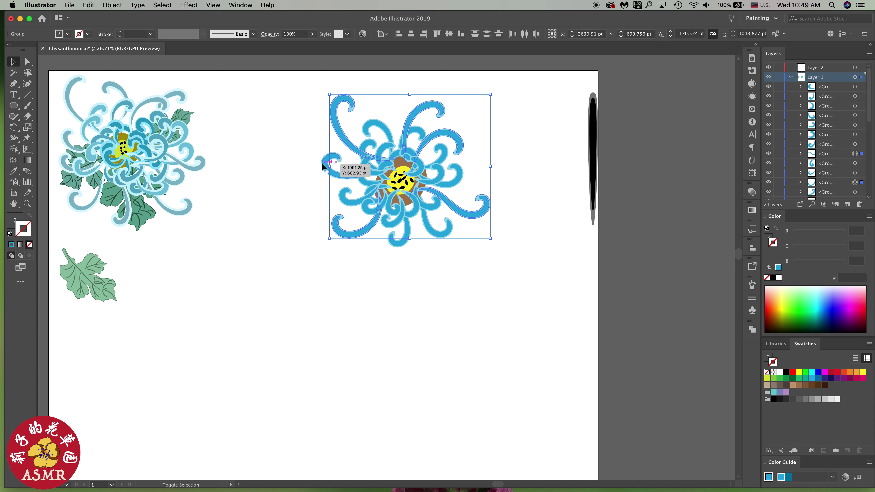
{"action": "left_click", "coordinate": [344, 178], "text": "shift"}
{"action": "left_click", "coordinate": [362, 33]}
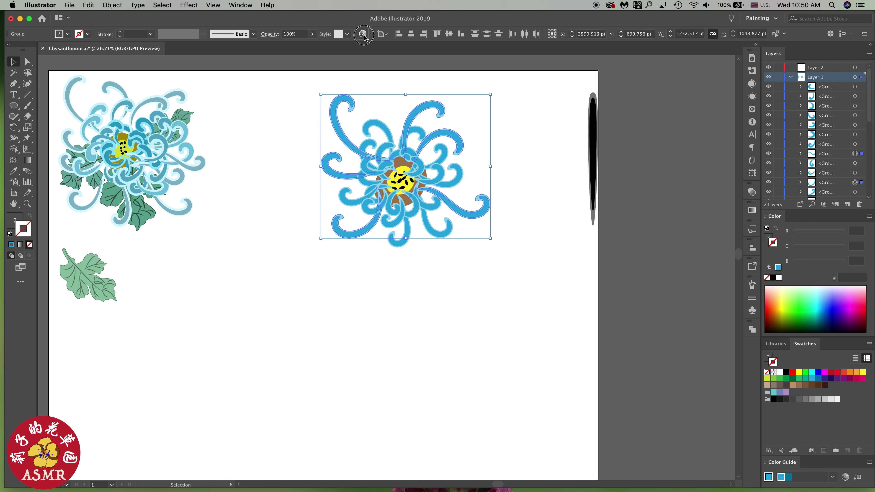
{"action": "mouse_move", "coordinate": [714, 123]}
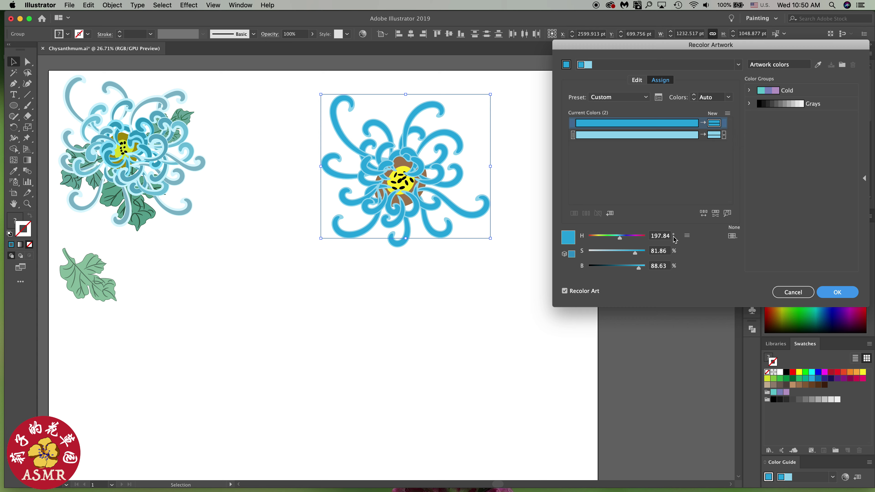
- Adjust the main blue to saturation 53 and brightness 96 in Recolor Artwork
{"action": "left_click_drag", "start_coordinate": [636, 253], "coordinate": [623, 253]}
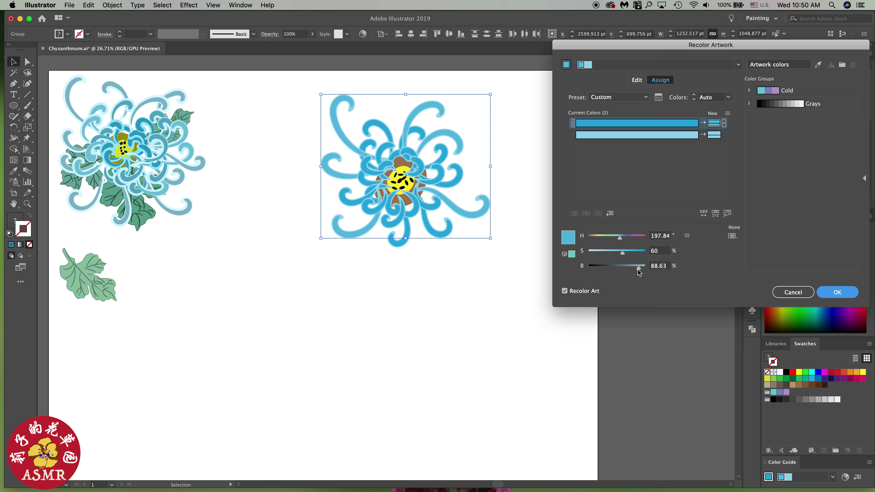
{"action": "left_click_drag", "start_coordinate": [640, 273], "coordinate": [644, 273]}
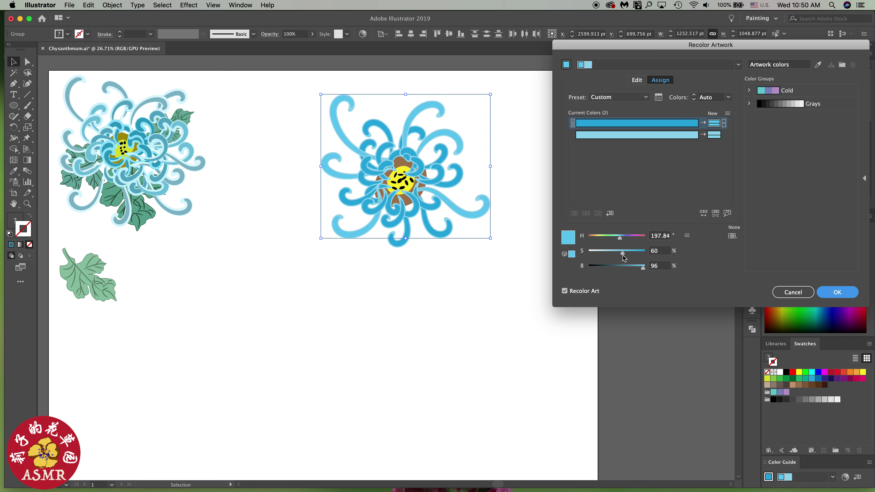
{"action": "left_click_drag", "start_coordinate": [623, 254], "coordinate": [615, 254]}
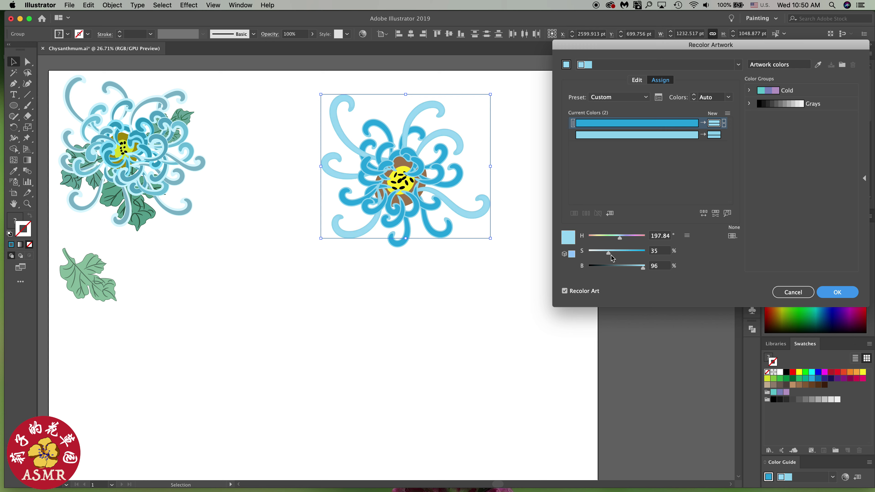
{"action": "left_click_drag", "start_coordinate": [611, 258], "coordinate": [624, 260]}
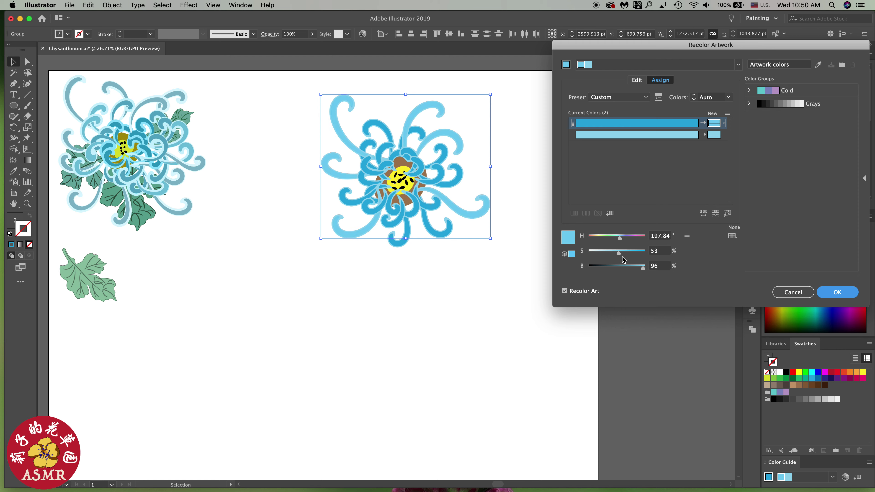
- Lighten the second blue to saturation 16%, brightness 96%, and apply the recolour
{"action": "left_click", "coordinate": [714, 135]}
{"action": "left_click_drag", "start_coordinate": [611, 255], "coordinate": [602, 260]}
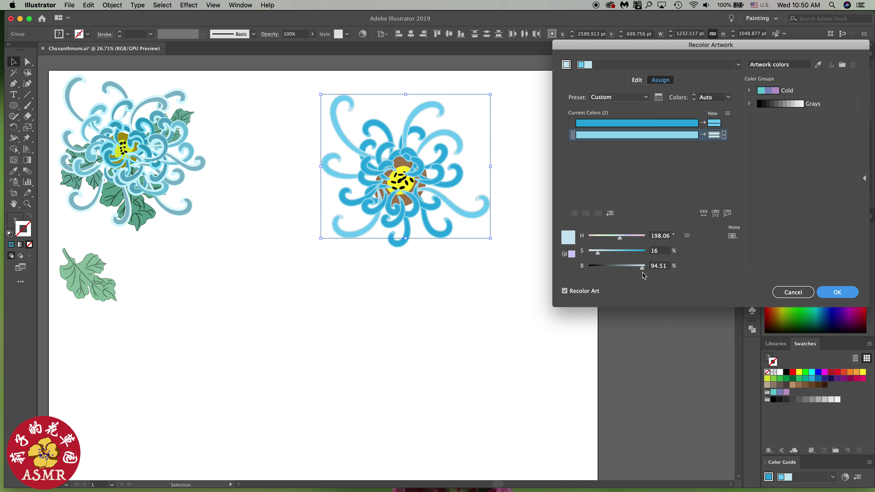
{"action": "left_click_drag", "start_coordinate": [643, 272], "coordinate": [645, 272]}
{"action": "left_click", "coordinate": [662, 251]}
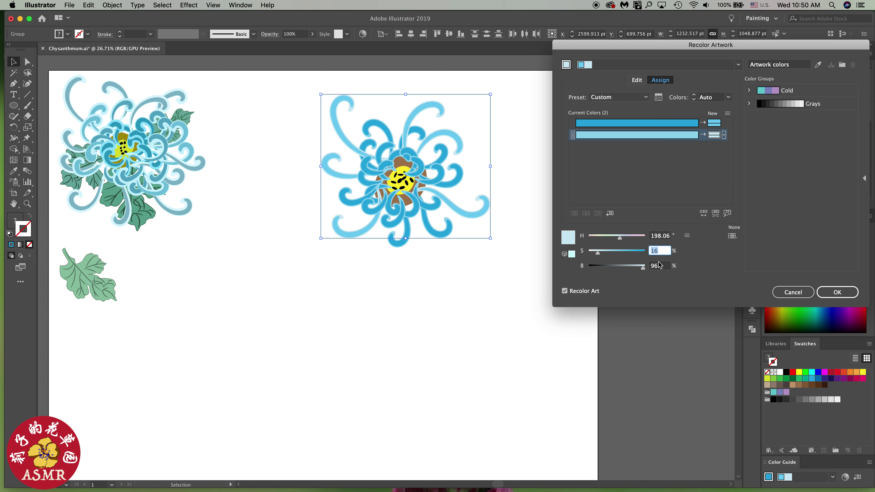
{"action": "left_click", "coordinate": [837, 292]}
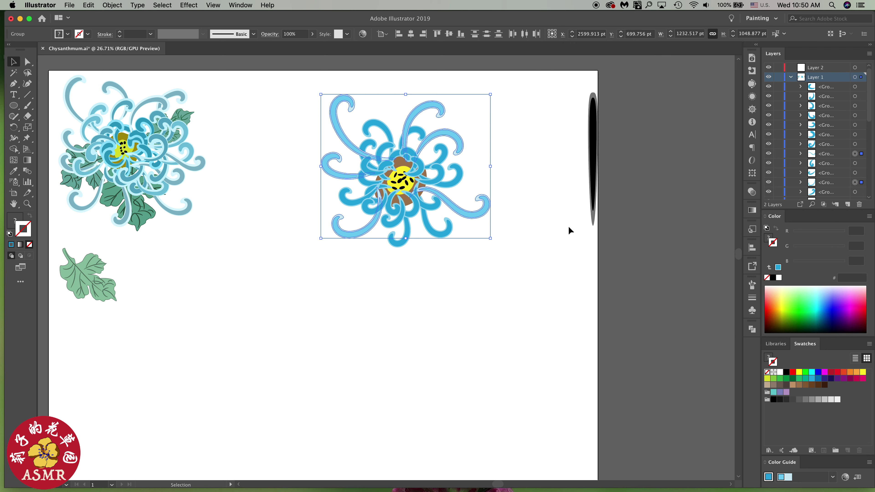
{"action": "left_click", "coordinate": [569, 230]}
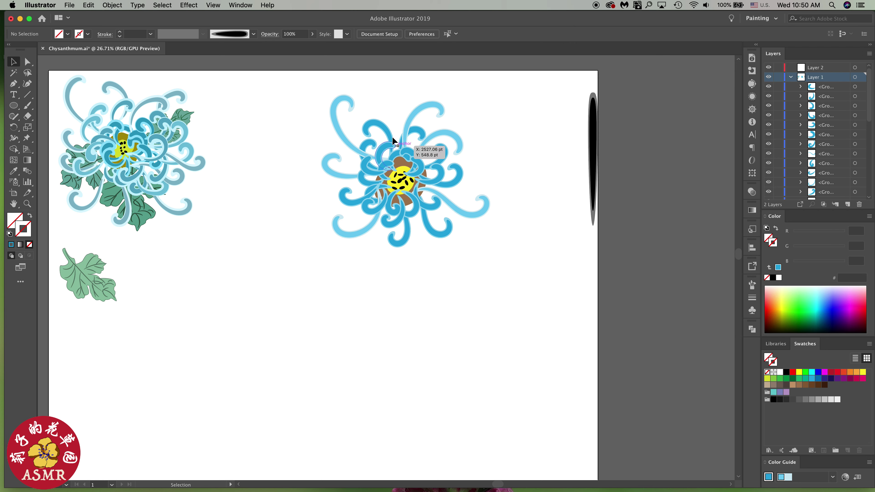
- Select six petal groups of the right flower and bring up Recolor Artwork
{"action": "left_click", "coordinate": [376, 129]}
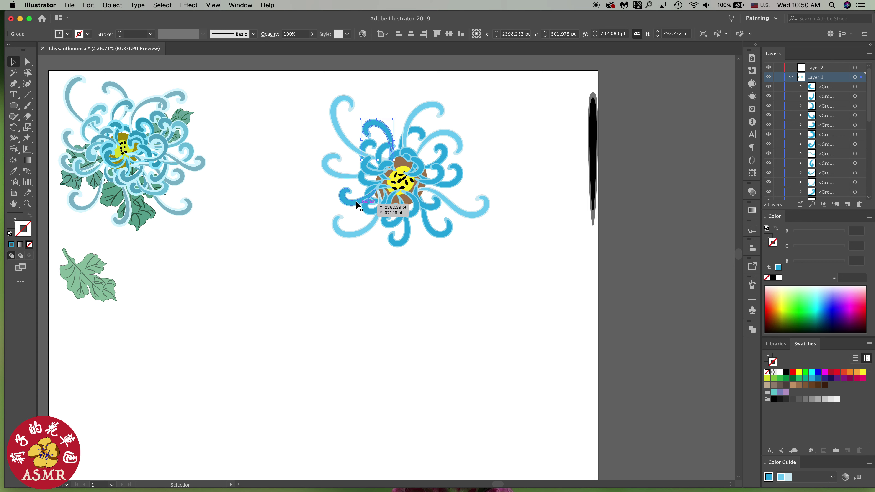
{"action": "left_click", "coordinate": [349, 204], "text": "shift"}
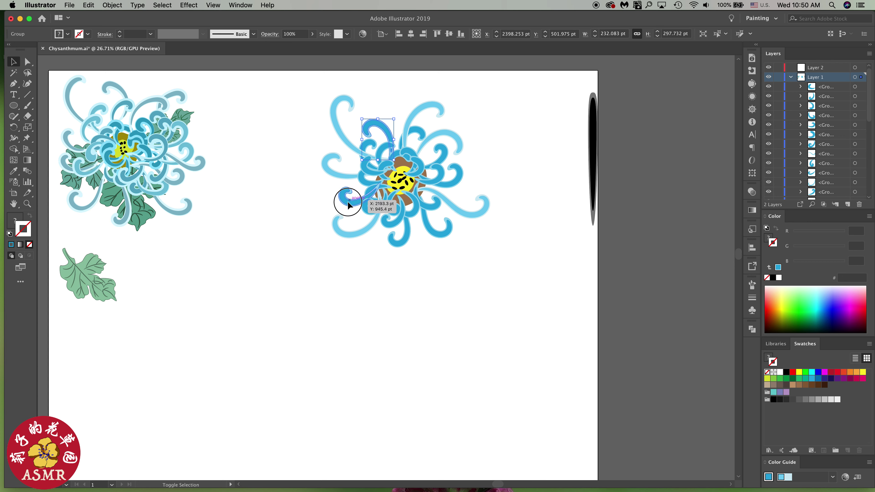
{"action": "left_click", "coordinate": [397, 241], "text": "shift"}
{"action": "left_click", "coordinate": [445, 233], "text": "shift"}
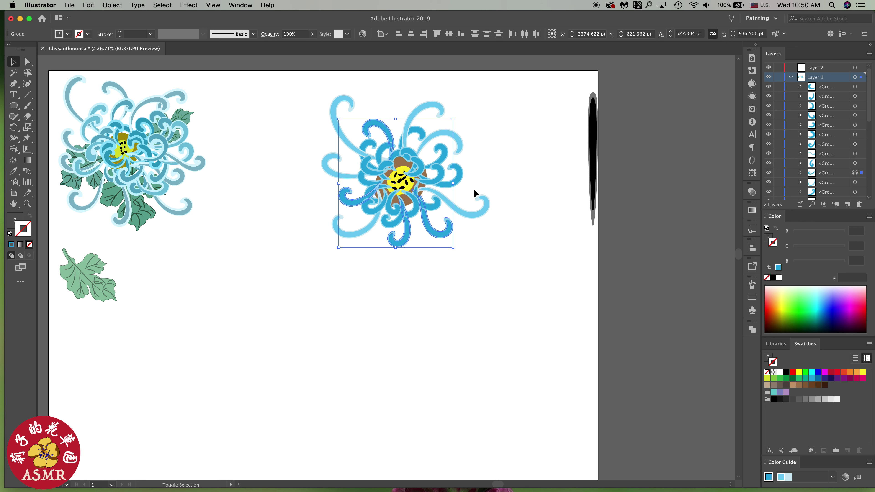
{"action": "left_click", "coordinate": [460, 172], "text": "shift"}
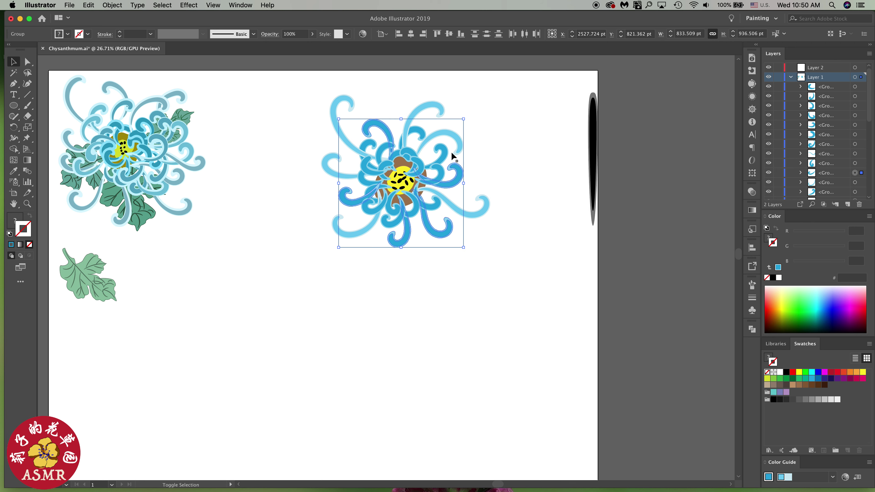
{"action": "left_click", "coordinate": [427, 132], "text": "shift"}
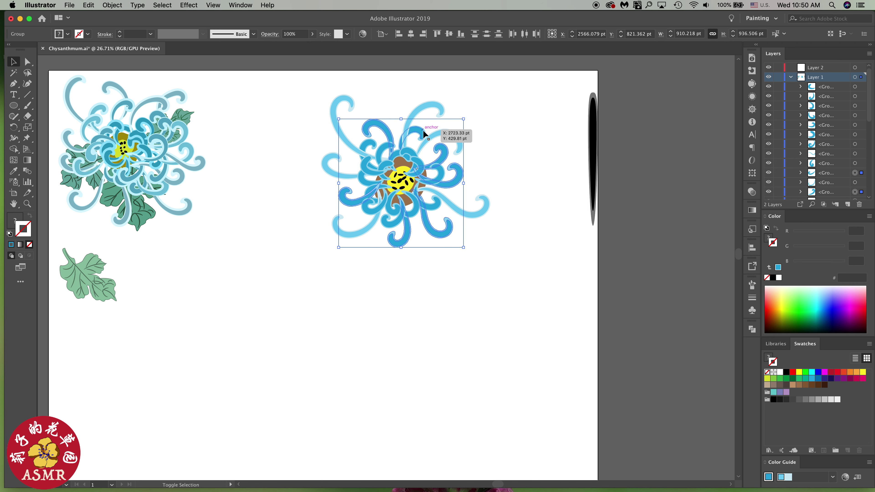
{"action": "left_click", "coordinate": [364, 35]}
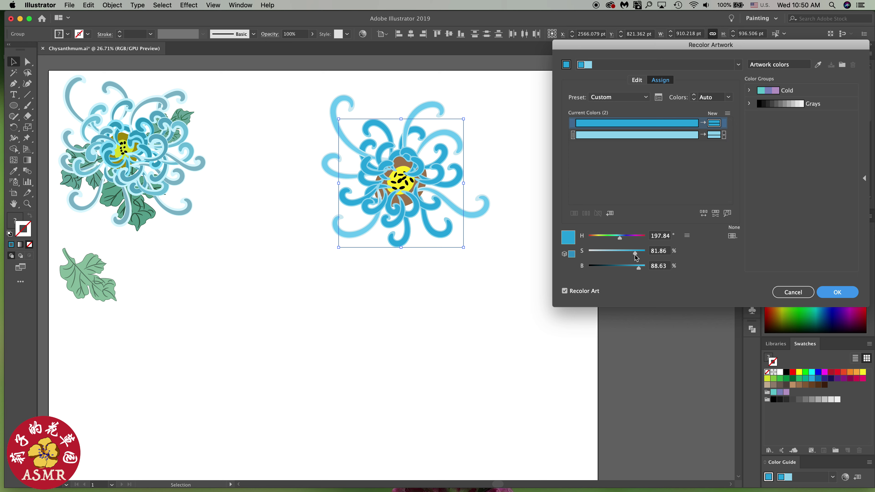
- Soften both blues to a paler blue (S 19%, B 92%), then start selecting the upper curls
{"action": "left_click_drag", "start_coordinate": [636, 258], "coordinate": [607, 258]}
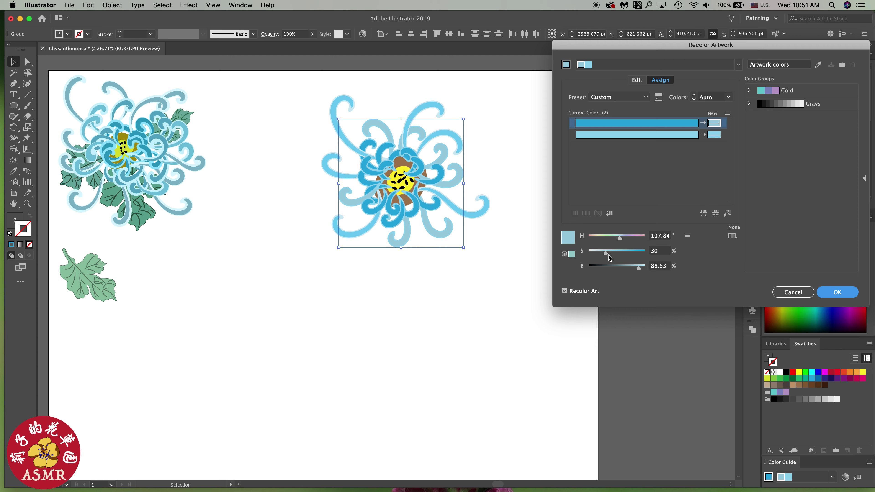
{"action": "left_click_drag", "start_coordinate": [610, 258], "coordinate": [646, 270]}
{"action": "left_click", "coordinate": [714, 135]}
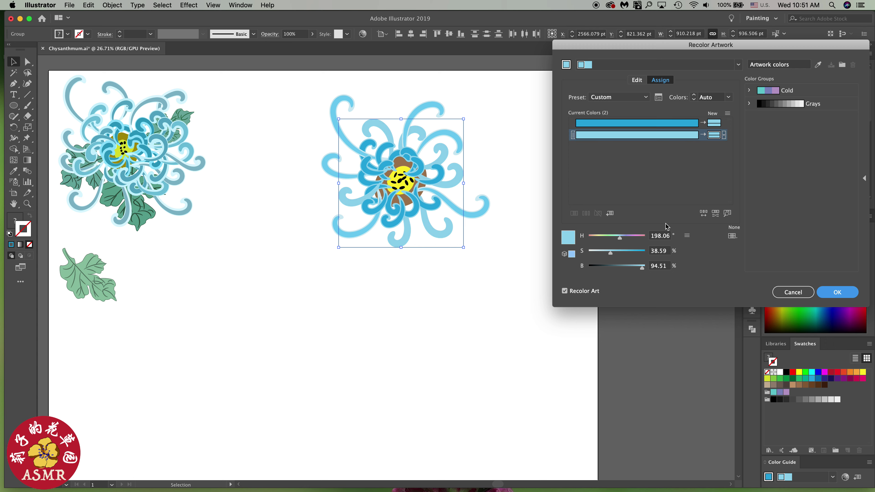
{"action": "mouse_move", "coordinate": [612, 254]}
{"action": "left_mouse_down"}
{"action": "mouse_move", "coordinate": [599, 254]}
{"action": "mouse_move", "coordinate": [641, 270]}
{"action": "left_mouse_up"}
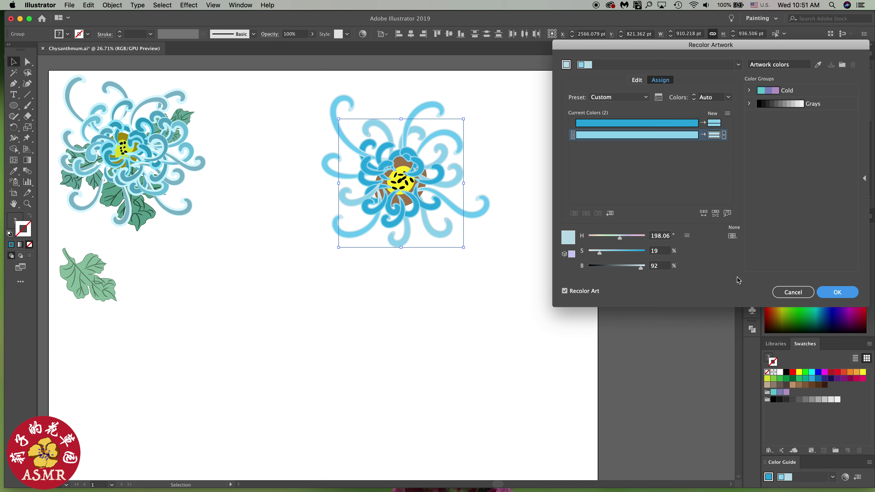
{"action": "left_click", "coordinate": [832, 293]}
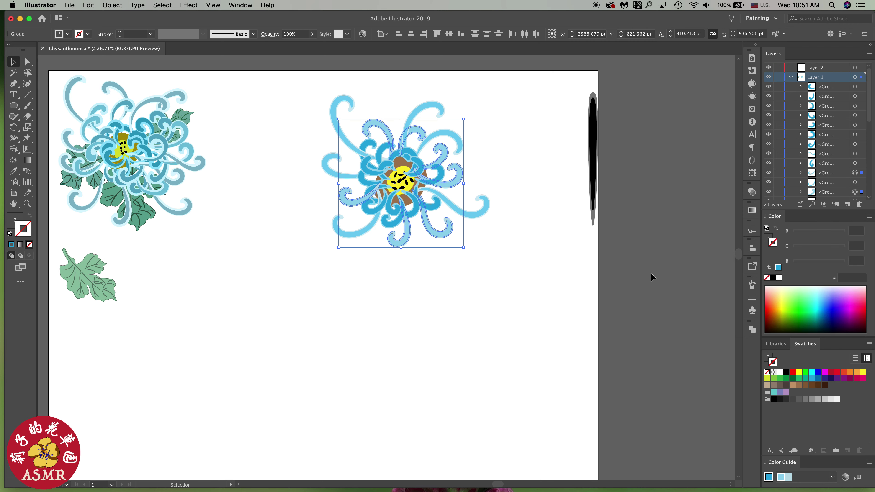
{"action": "left_click", "coordinate": [557, 281]}
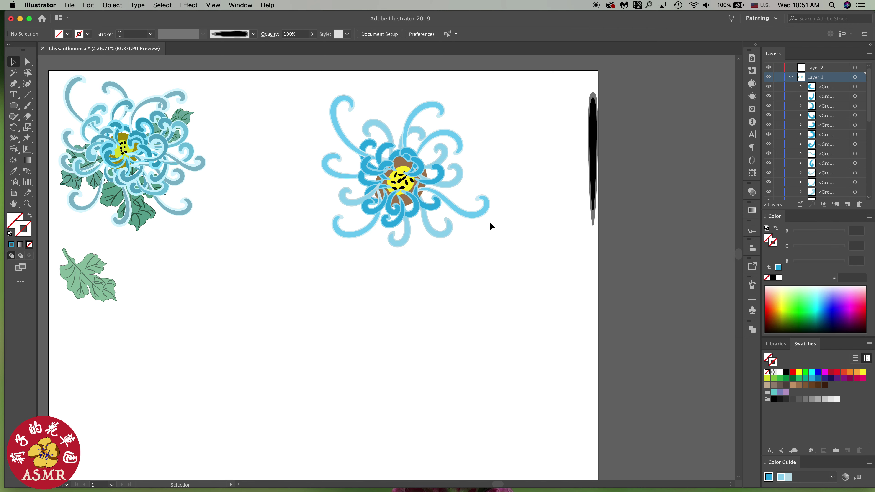
{"action": "left_click", "coordinate": [460, 146]}
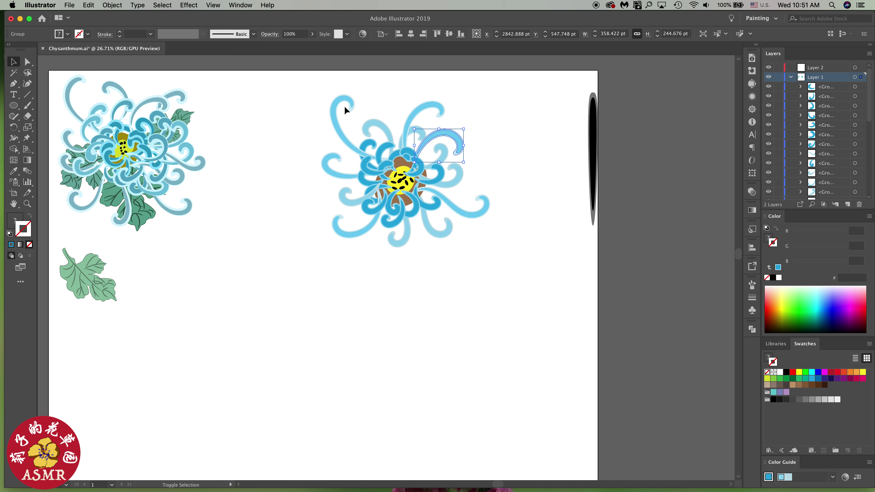
{"action": "left_click", "coordinate": [348, 98], "text": "shift"}
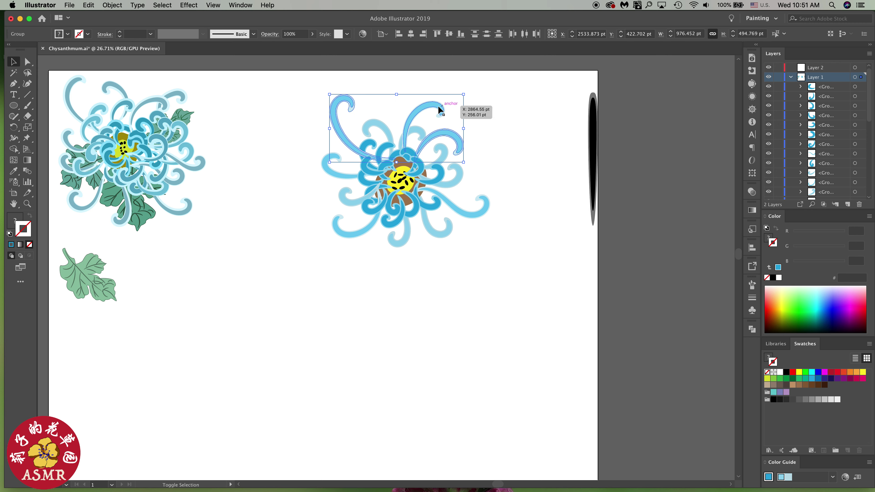
- Add the bottom-right, bottom-left and left-middle curls to the selection for recolouring
{"action": "left_click", "coordinate": [469, 211], "text": "shift"}
{"action": "left_click", "coordinate": [360, 233], "text": "shift"}
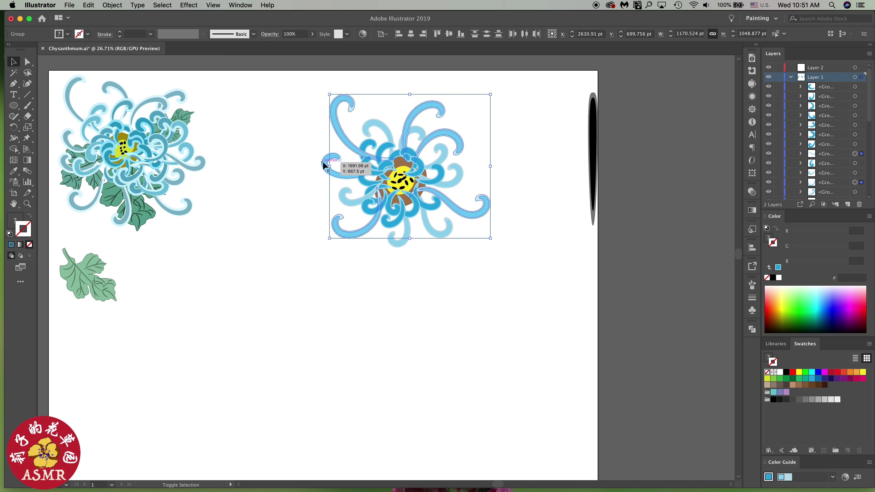
{"action": "left_click", "coordinate": [327, 165], "text": "shift"}
{"action": "left_click", "coordinate": [362, 34]}
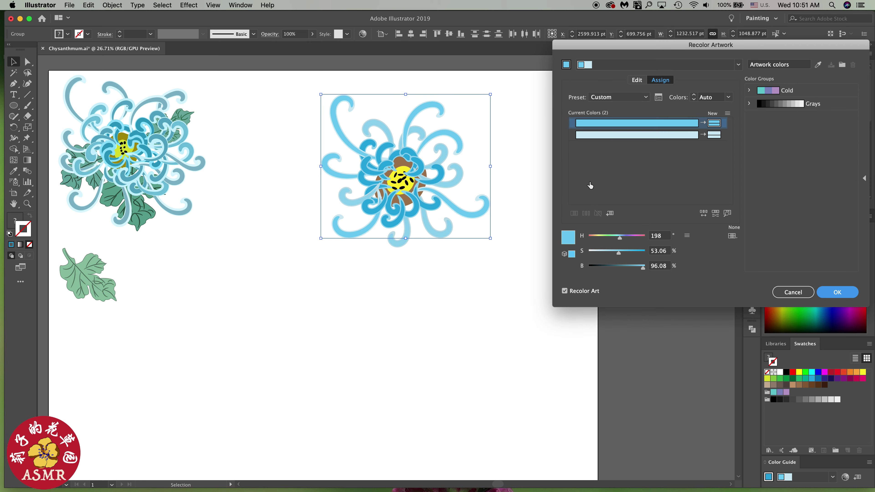
- Deepen the curls' blue to saturation 52%, brightness 86%, and apply it
{"action": "left_click_drag", "start_coordinate": [644, 267], "coordinate": [638, 268]}
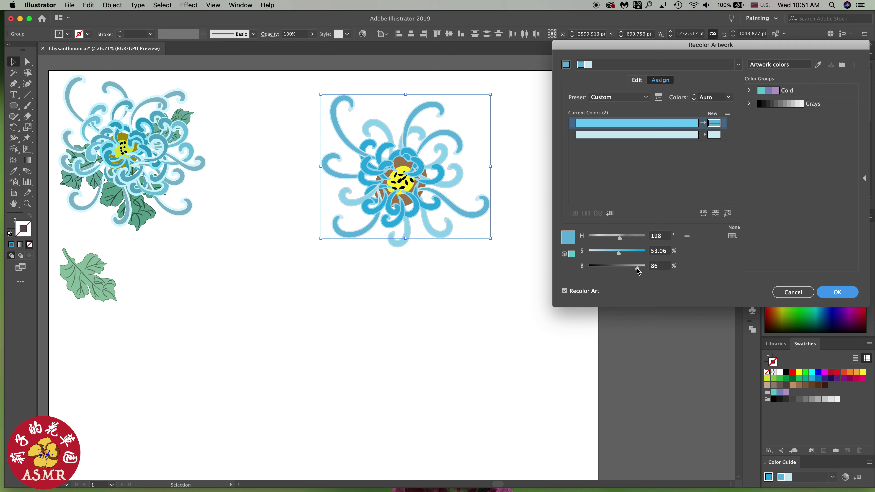
{"action": "left_click_drag", "start_coordinate": [620, 255], "coordinate": [617, 253]}
{"action": "left_click", "coordinate": [639, 271]}
{"action": "left_click_drag", "start_coordinate": [616, 254], "coordinate": [618, 255]}
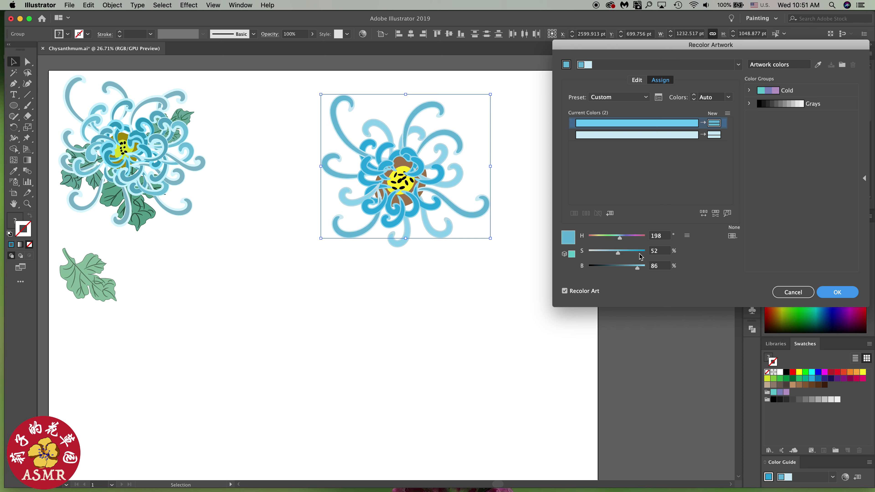
{"action": "left_click", "coordinate": [826, 293]}
{"action": "left_click", "coordinate": [548, 273]}
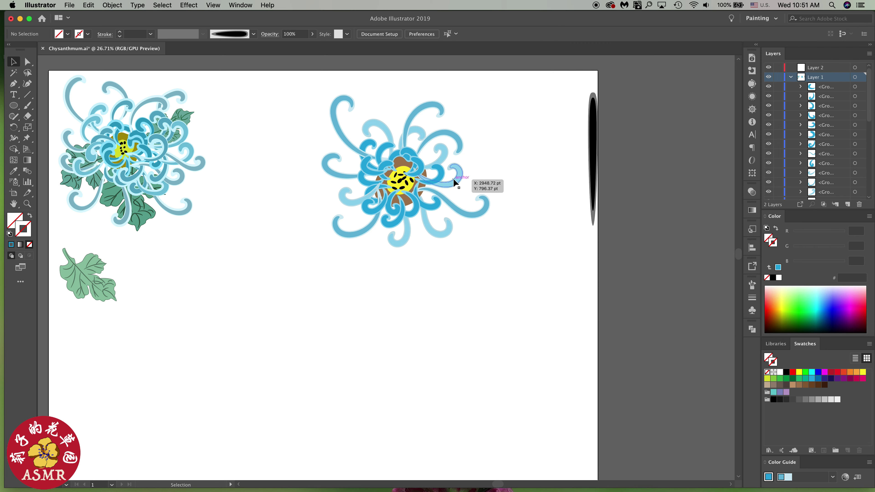
- Select the petals surrounding the flower centre and bring up Recolor Artwork
{"action": "left_click", "coordinate": [437, 174]}
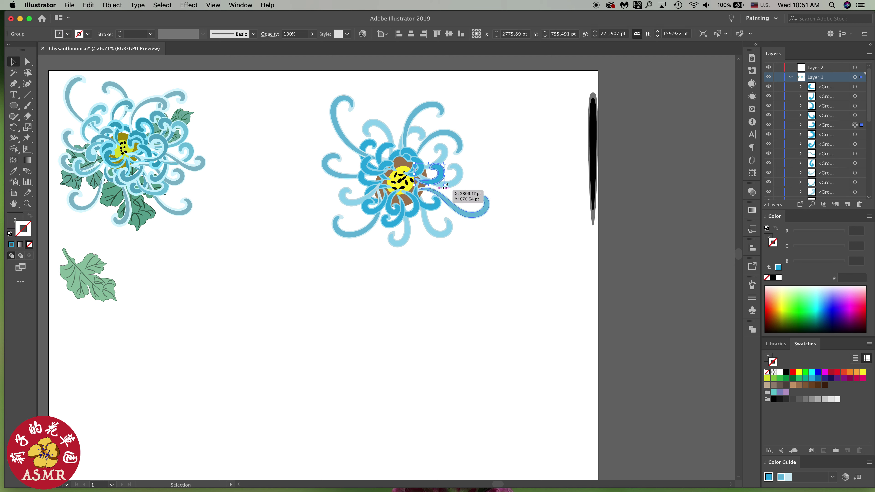
{"action": "mouse_move", "coordinate": [445, 186]}
{"action": "left_mouse_down"}
{"action": "mouse_move", "coordinate": [455, 178]}
{"action": "mouse_move", "coordinate": [446, 158]}
{"action": "left_mouse_up"}
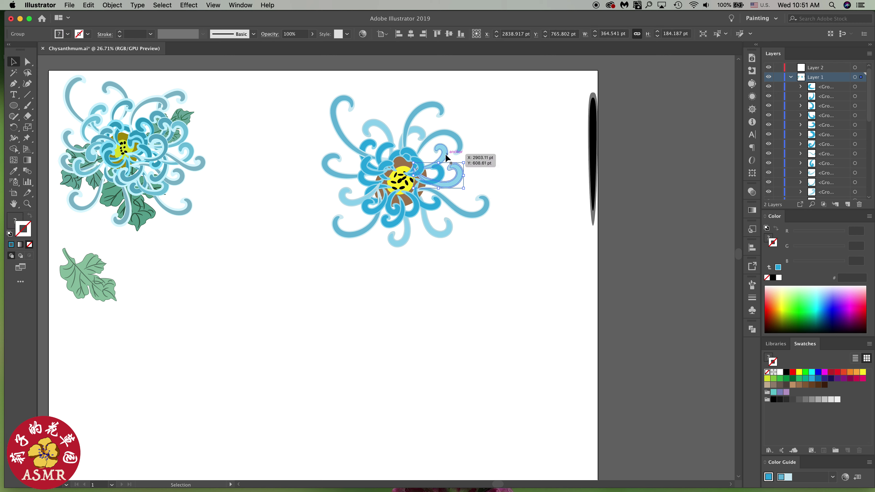
{"action": "left_click", "coordinate": [407, 128], "text": "shift"}
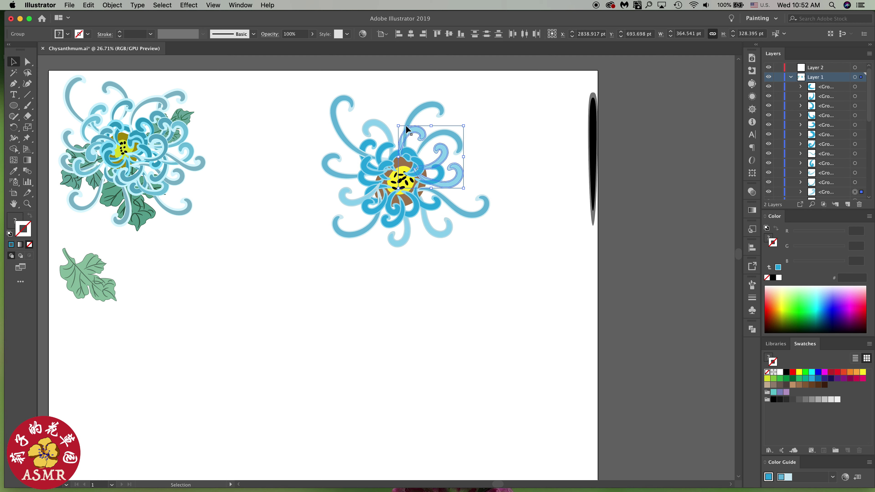
{"action": "left_click", "coordinate": [368, 138], "text": "shift"}
{"action": "left_click", "coordinate": [352, 196], "text": "shift"}
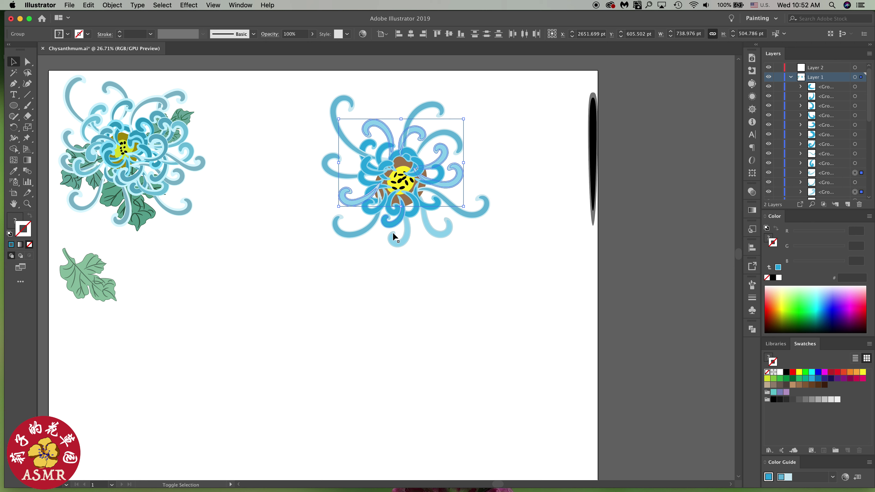
{"action": "left_click", "coordinate": [400, 237], "text": "shift"}
{"action": "left_click", "coordinate": [445, 229], "text": "shift"}
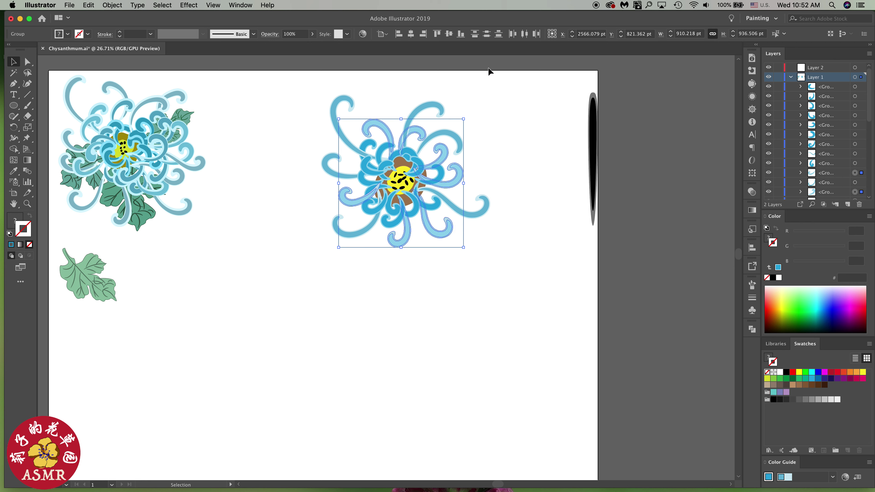
{"action": "left_click", "coordinate": [362, 34]}
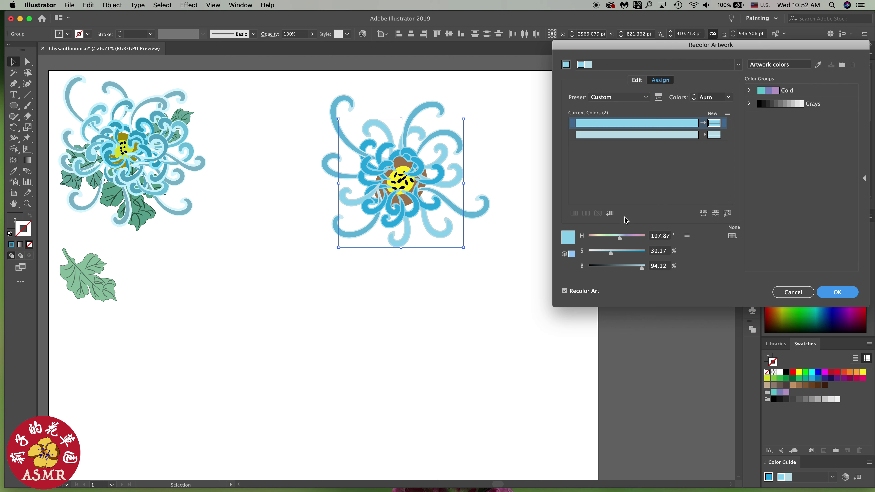
- Darken their blue to brightness 82% (S 39.17%) and apply the recolour
{"action": "left_click_drag", "start_coordinate": [643, 269], "coordinate": [639, 269]}
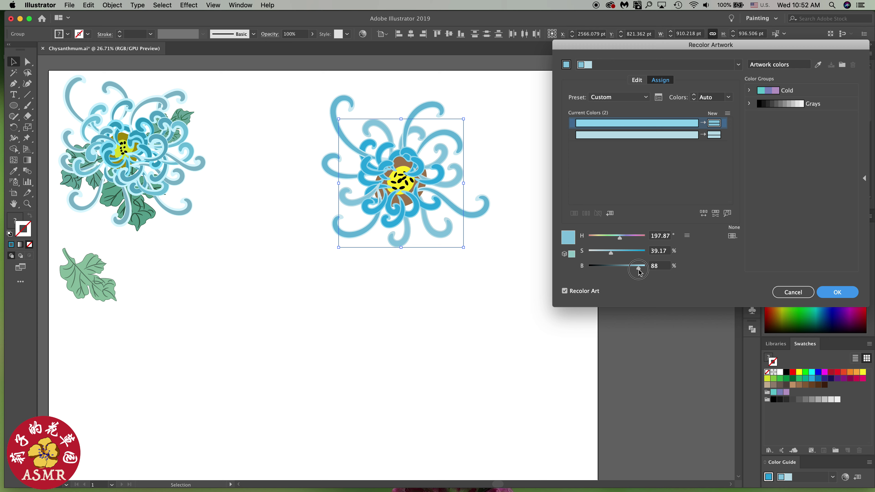
{"action": "left_click_drag", "start_coordinate": [640, 269], "coordinate": [636, 269]}
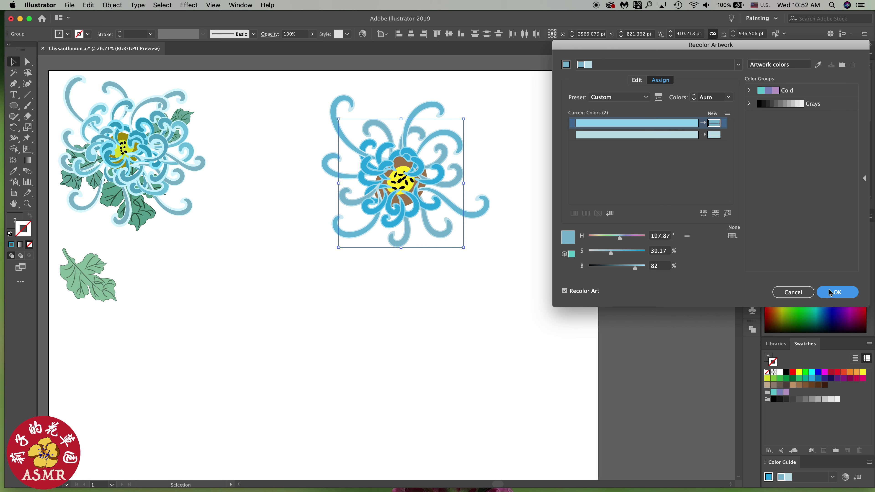
{"action": "left_click", "coordinate": [836, 292]}
{"action": "left_click", "coordinate": [633, 281]}
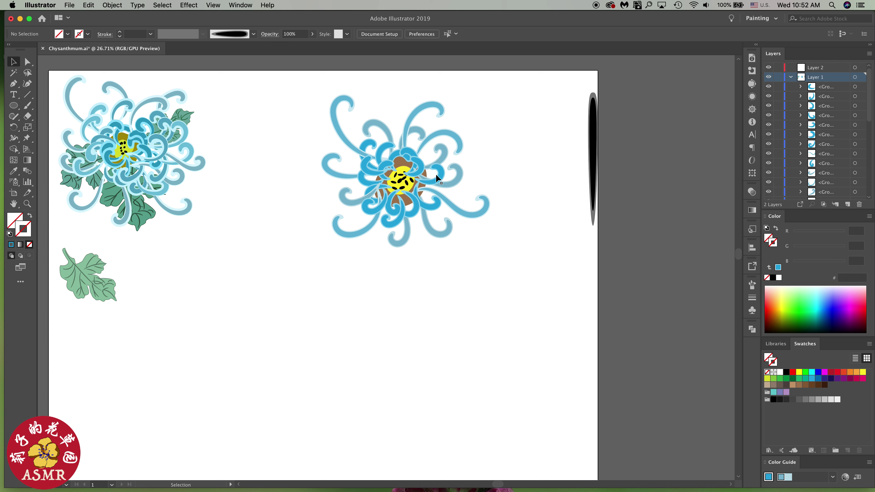
- Select five inner petal groups around the right flower's centre
{"action": "left_click", "coordinate": [442, 176]}
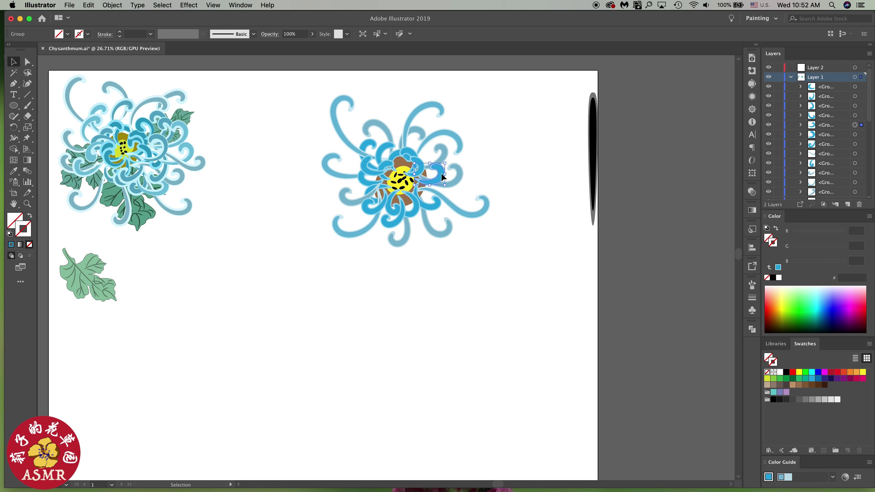
{"action": "left_click", "coordinate": [433, 205], "text": "shift"}
{"action": "left_click", "coordinate": [396, 224], "text": "shift"}
{"action": "left_click", "coordinate": [369, 171], "text": "shift"}
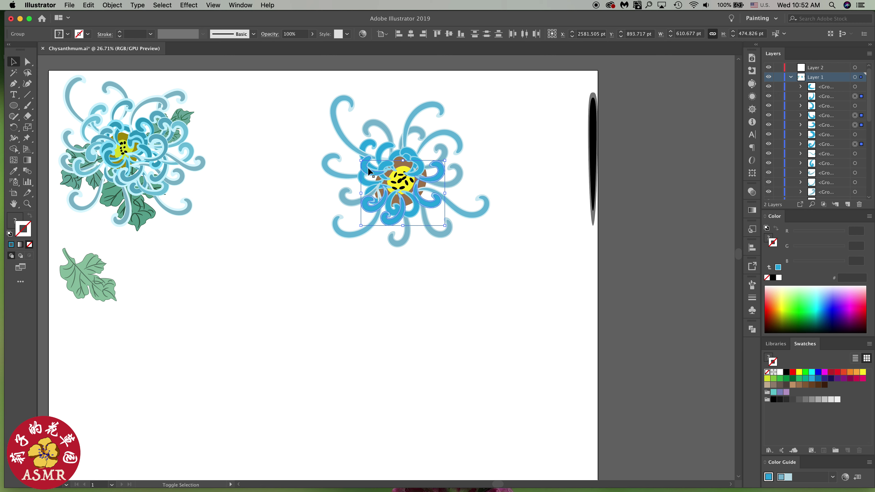
{"action": "left_click", "coordinate": [378, 157], "text": "shift"}
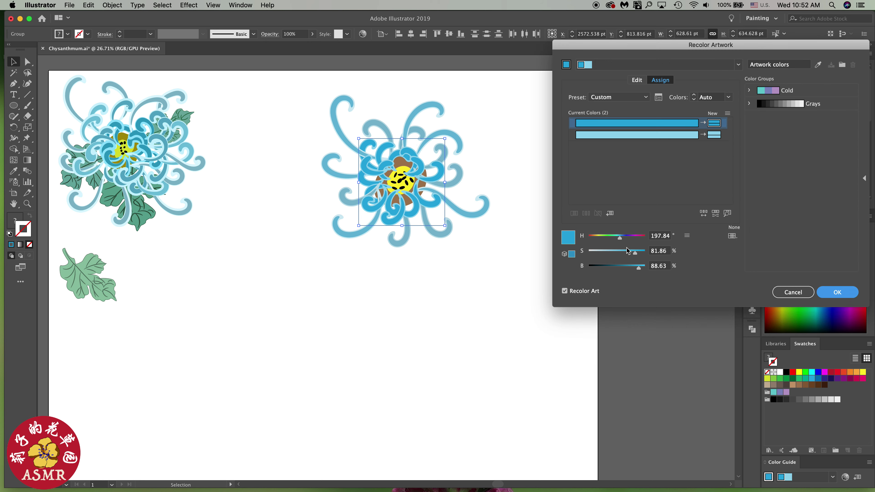
- Deepen the inner petals' blue to saturation 68%, brightness 78%, and apply it
{"action": "left_click_drag", "start_coordinate": [635, 254], "coordinate": [640, 270]}
{"action": "left_click", "coordinate": [640, 270]}
{"action": "left_click_drag", "start_coordinate": [642, 272], "coordinate": [642, 272]}
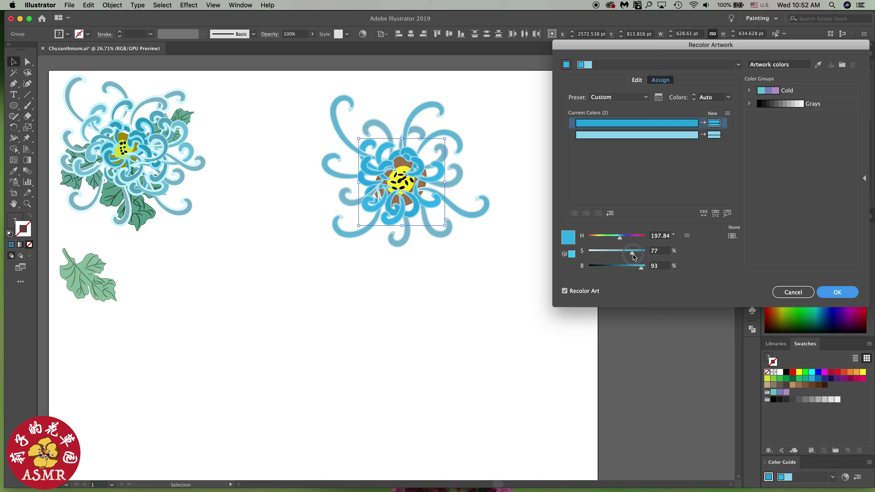
{"action": "left_click_drag", "start_coordinate": [633, 255], "coordinate": [635, 256]}
{"action": "left_click_drag", "start_coordinate": [641, 268], "coordinate": [638, 268]}
{"action": "left_click_drag", "start_coordinate": [639, 268], "coordinate": [628, 258]}
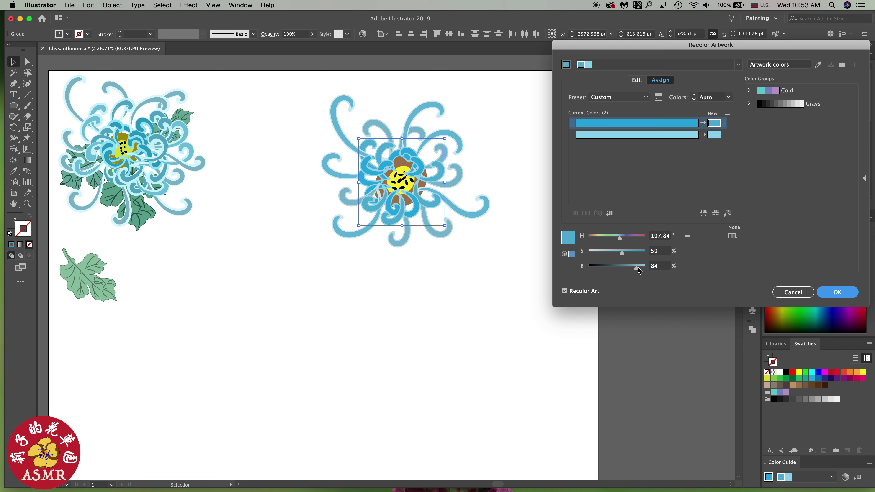
{"action": "left_click_drag", "start_coordinate": [637, 269], "coordinate": [632, 257]}
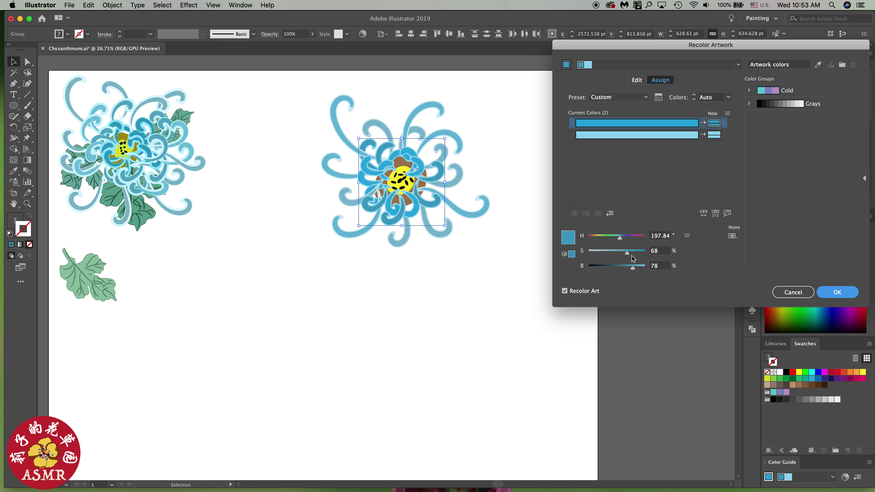
{"action": "left_click", "coordinate": [829, 296]}
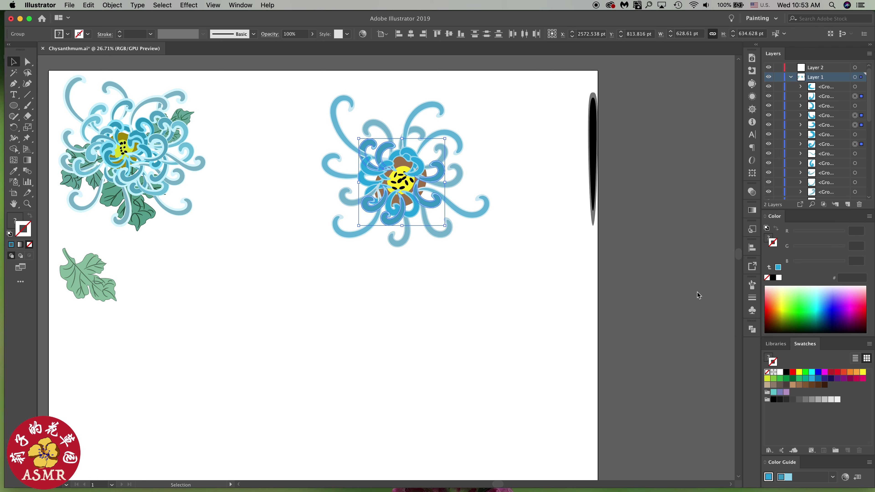
{"action": "left_click", "coordinate": [664, 296]}
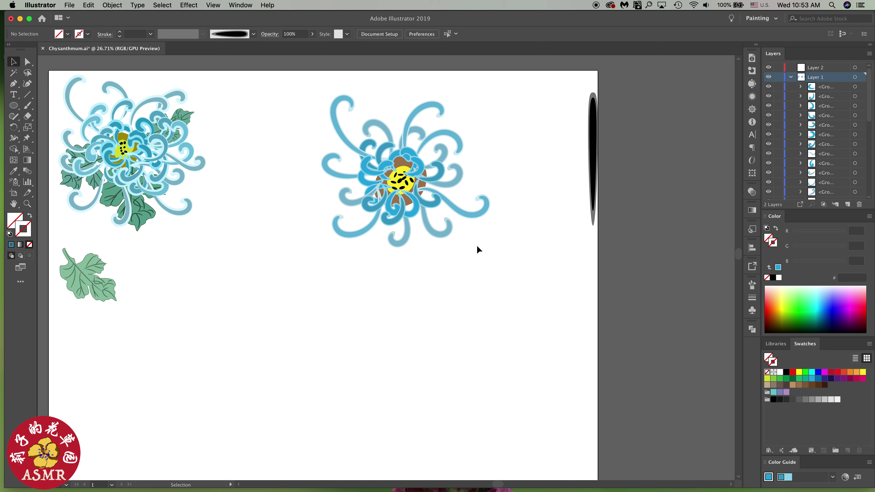
- Group all parts of the right flower into one object with Cmd+G
{"action": "mouse_move", "coordinate": [296, 90]}
{"action": "left_mouse_down"}
{"action": "mouse_move", "coordinate": [512, 256]}
{"action": "mouse_move", "coordinate": [494, 245]}
{"action": "left_mouse_up"}
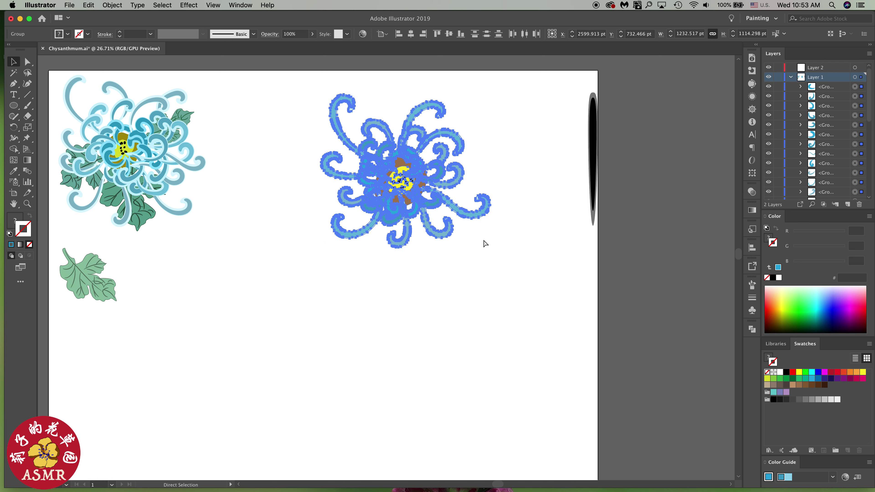
{"action": "key", "text": "super+g"}
{"action": "left_click", "coordinate": [505, 253]}
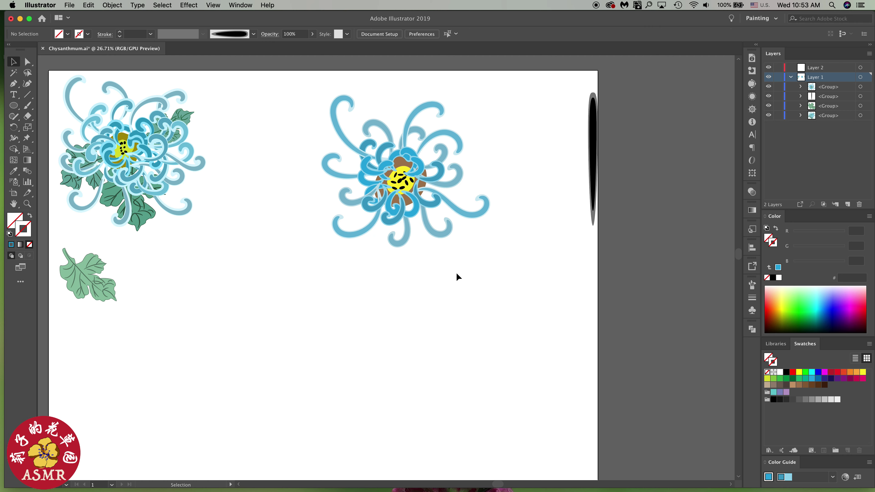
- Scale the green leaf near the first chrysanthemum up to a larger size
{"action": "scroll", "coordinate": [439, 286], "scroll_direction": "down", "scroll_amount": 2}
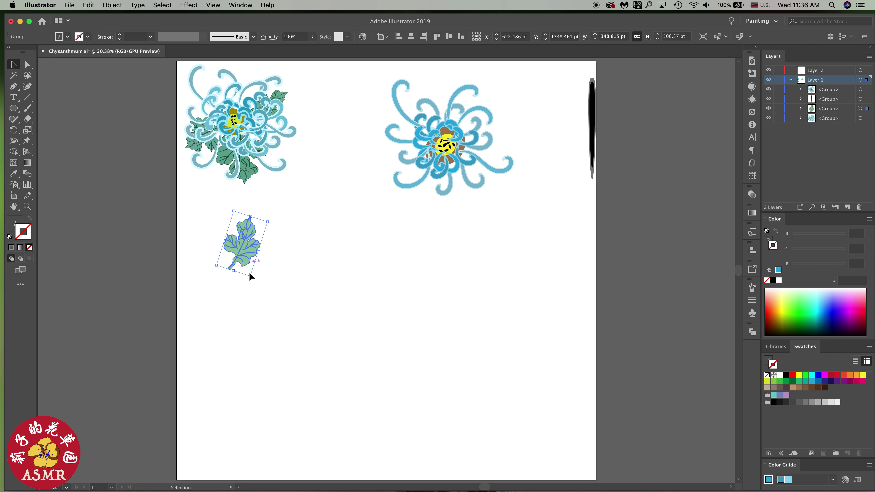
{"action": "left_click_drag", "start_coordinate": [250, 276], "coordinate": [260, 317]}
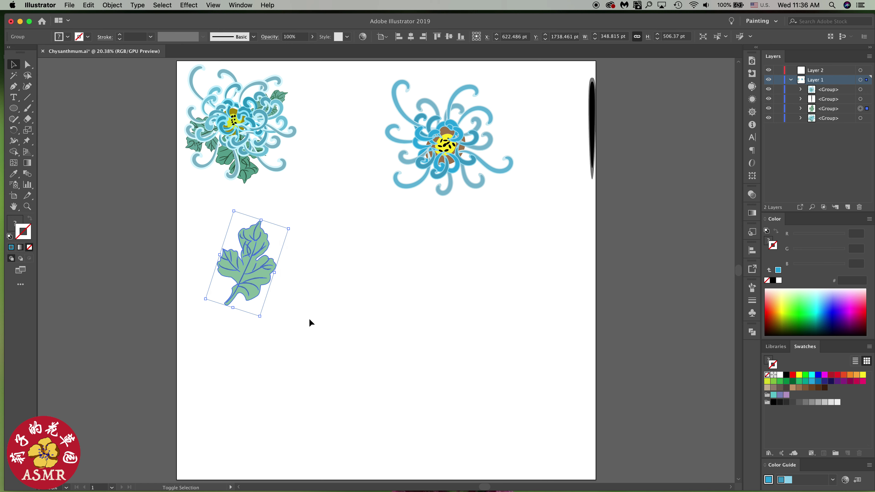
{"action": "left_click", "coordinate": [309, 307]}
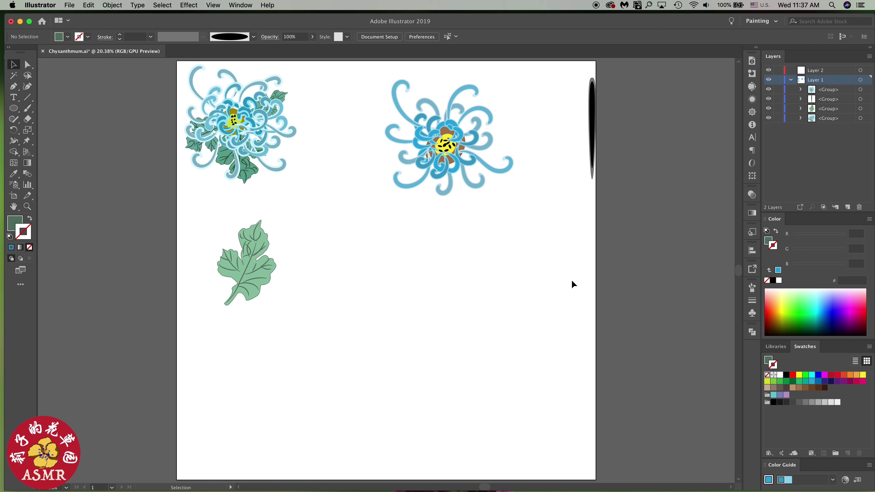
- Set up the Paintbrush with a uniform-width profile and a 0.25 pt stroke weight
{"action": "left_click", "coordinate": [752, 288]}
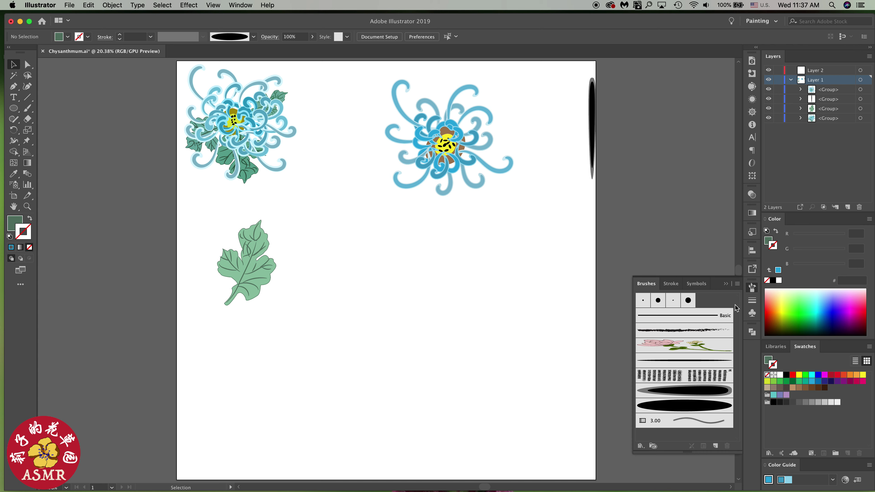
{"action": "key", "text": "b"}
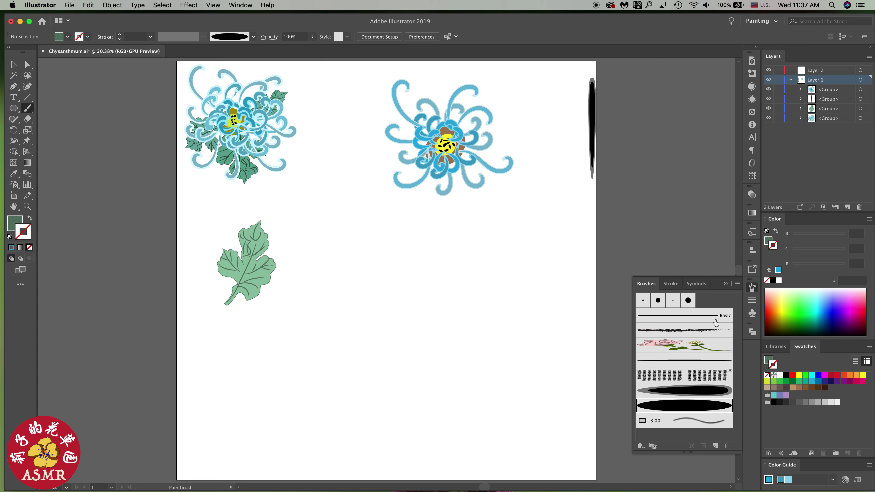
{"action": "left_click", "coordinate": [667, 408]}
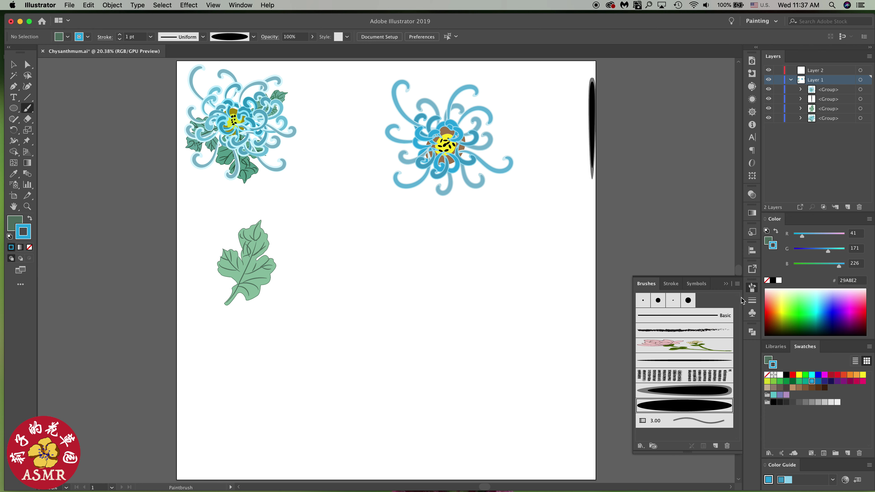
{"action": "left_click", "coordinate": [752, 301]}
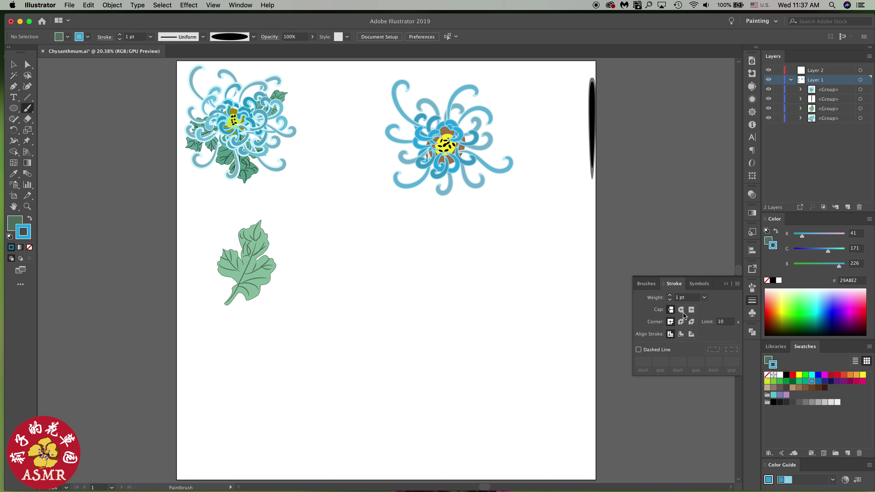
{"action": "left_click", "coordinate": [670, 299]}
{"action": "left_click", "coordinate": [669, 300]}
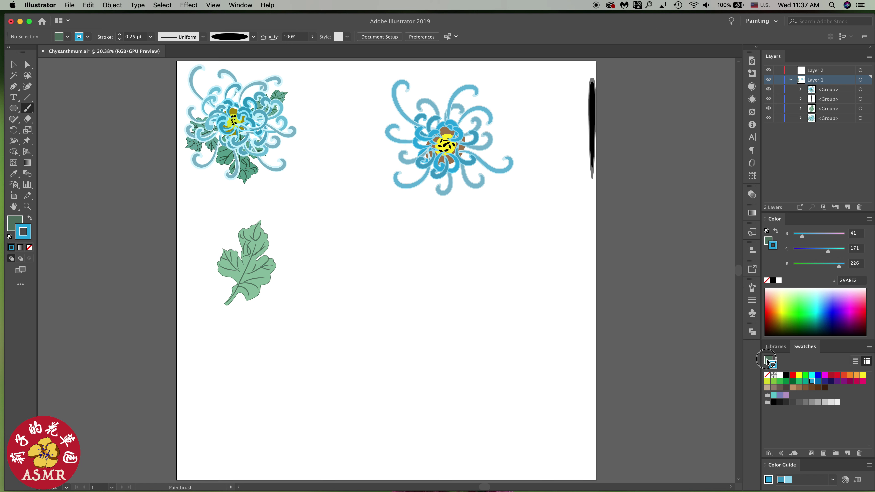
{"action": "left_click", "coordinate": [768, 378]}
- Set the fill to None and the stroke colour to black
{"action": "left_click", "coordinate": [767, 359]}
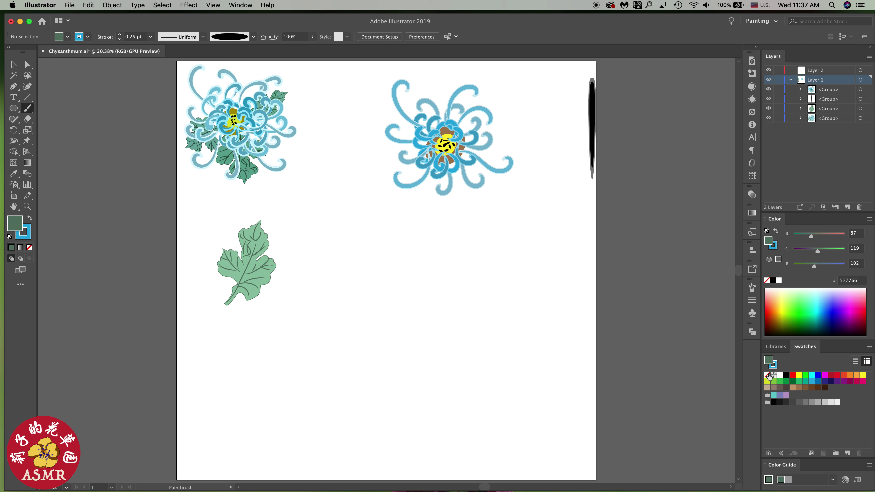
{"action": "left_click", "coordinate": [767, 375]}
{"action": "left_click", "coordinate": [773, 364]}
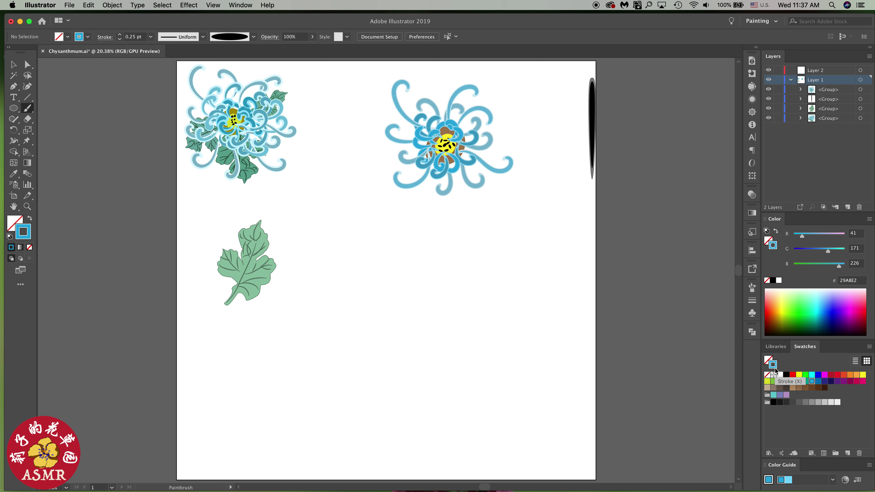
{"action": "left_click", "coordinate": [786, 374]}
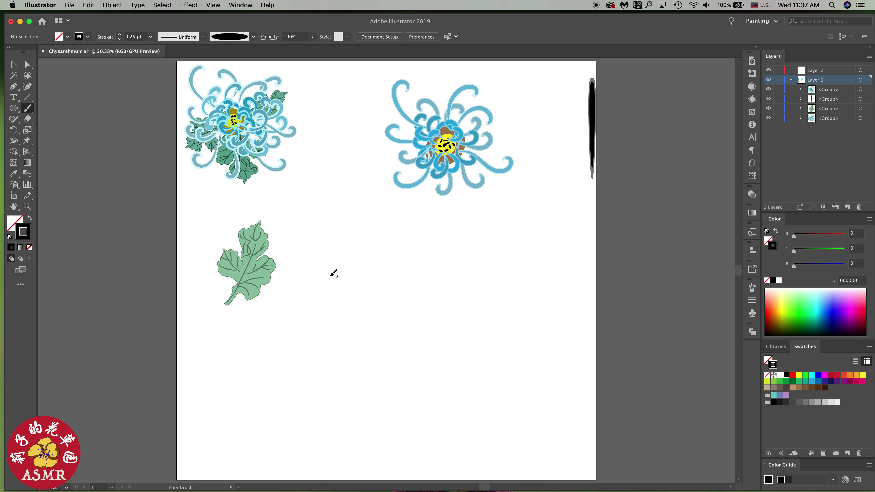
{"action": "scroll", "coordinate": [332, 279], "scroll_direction": "up", "scroll_amount": 5, "text": "alt"}
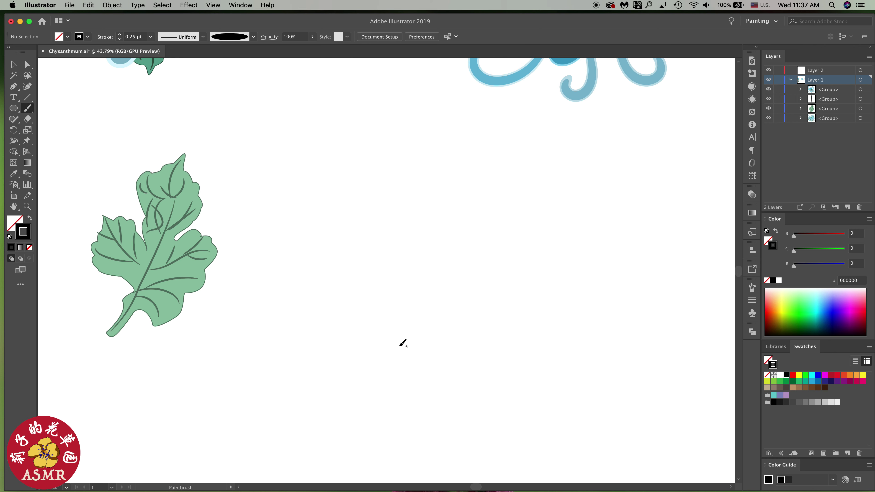
- Undo a test stroke and set the Paintbrush fidelity to fully smooth
{"action": "left_click_drag", "start_coordinate": [403, 345], "coordinate": [487, 229]}
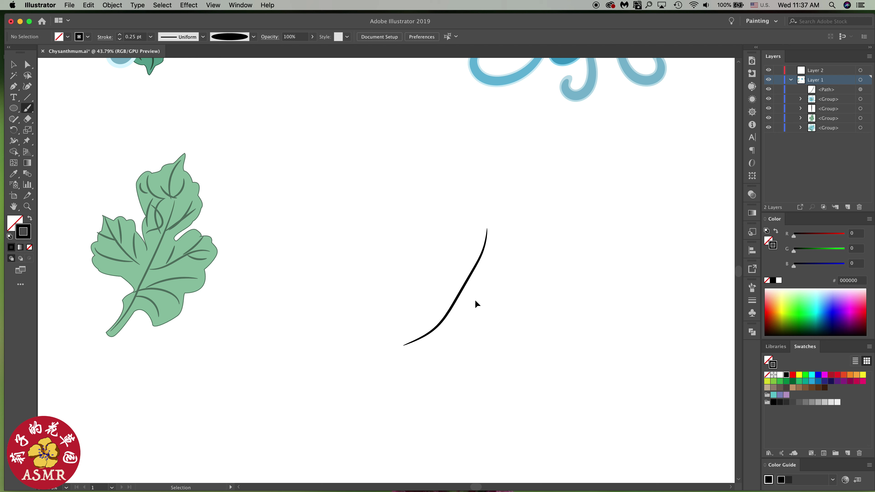
{"action": "key", "text": "ctrl+z"}
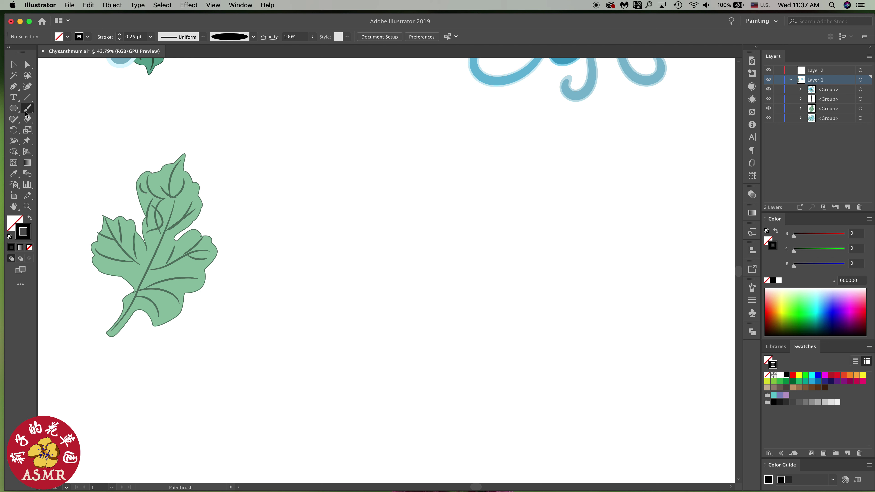
{"action": "double_click", "coordinate": [29, 109]}
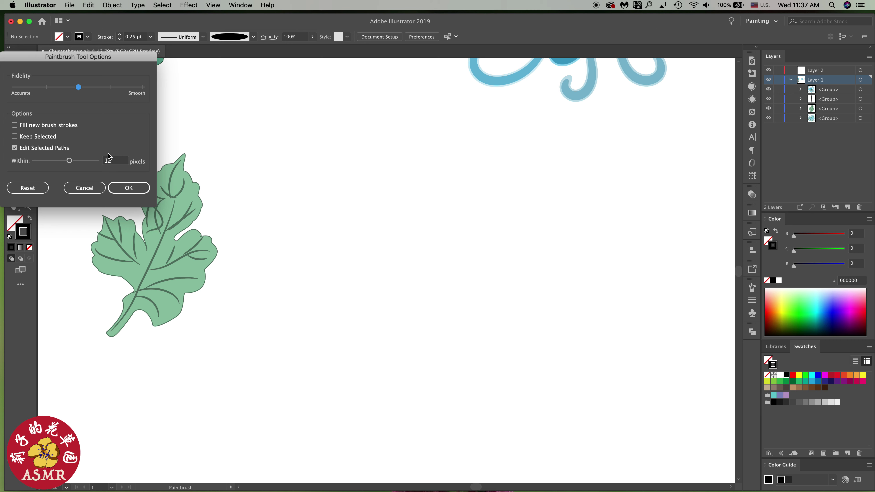
{"action": "left_click", "coordinate": [144, 88]}
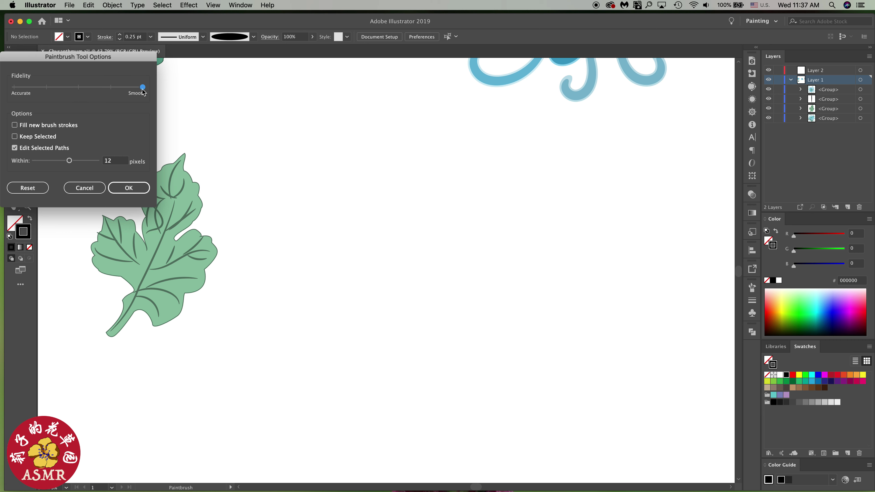
{"action": "left_click", "coordinate": [137, 189]}
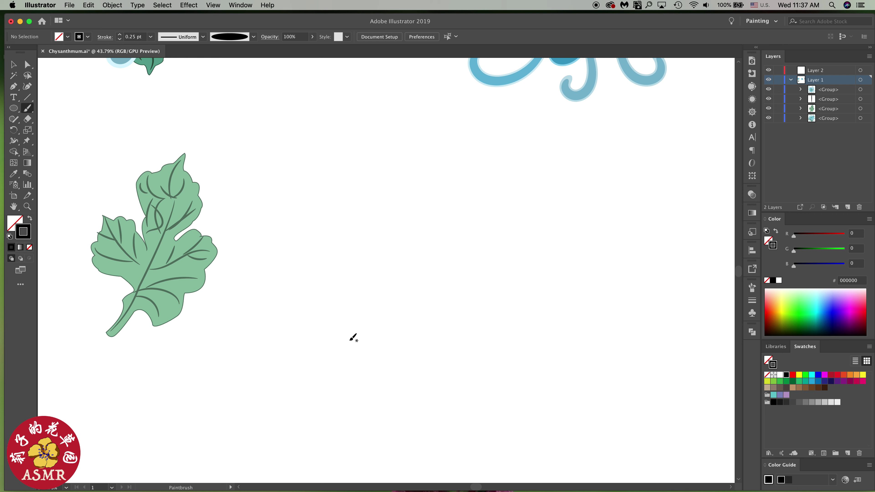
- Draw a smooth curved stem beside the leaf and colour it dark green (#006837)
{"action": "left_click_drag", "start_coordinate": [349, 341], "coordinate": [431, 212]}
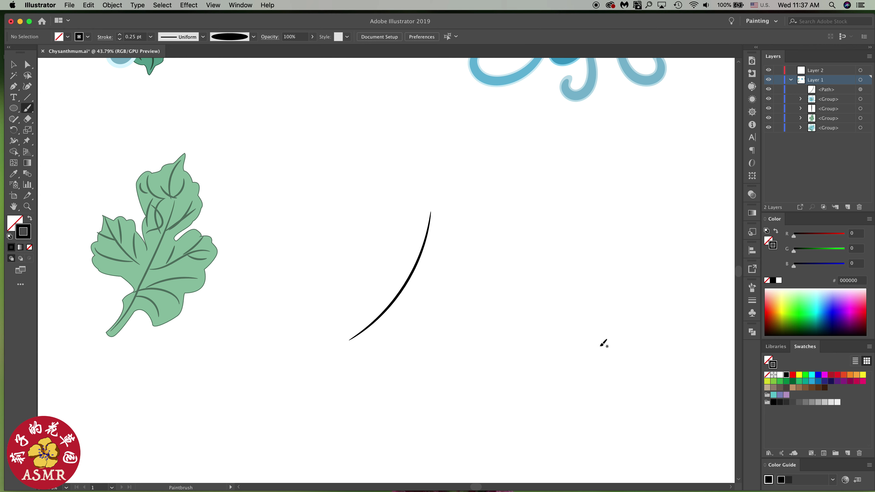
{"action": "left_click", "coordinate": [792, 382]}
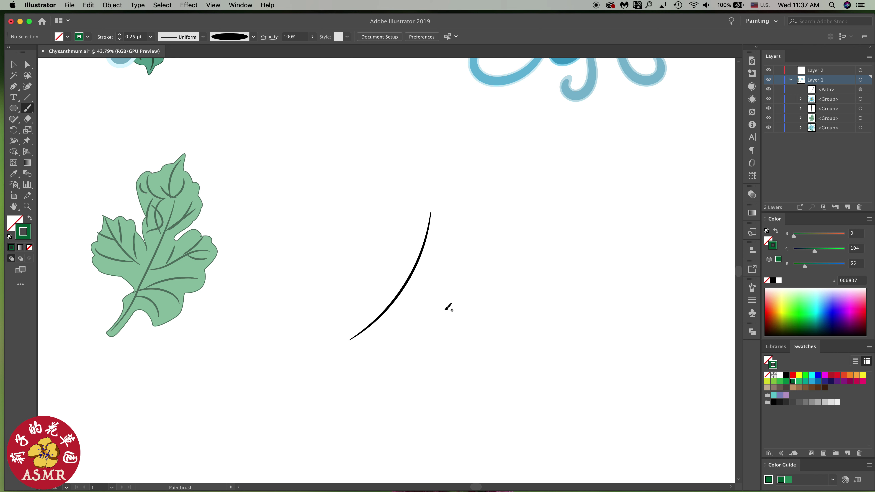
{"action": "key", "text": "v"}
{"action": "left_click", "coordinate": [407, 283]}
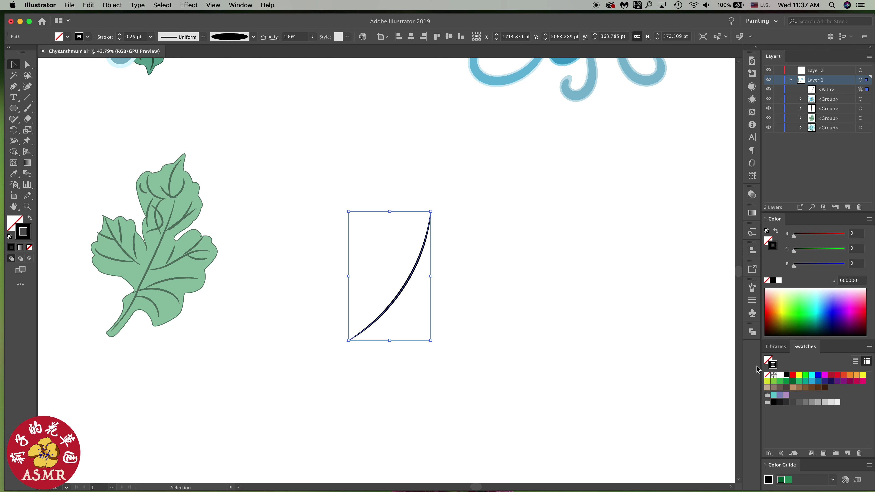
{"action": "left_click", "coordinate": [793, 382]}
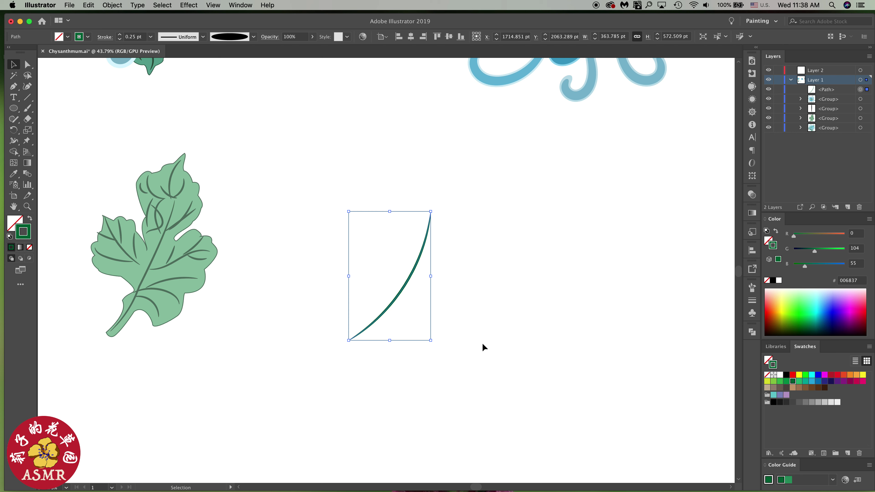
{"action": "left_click", "coordinate": [484, 332]}
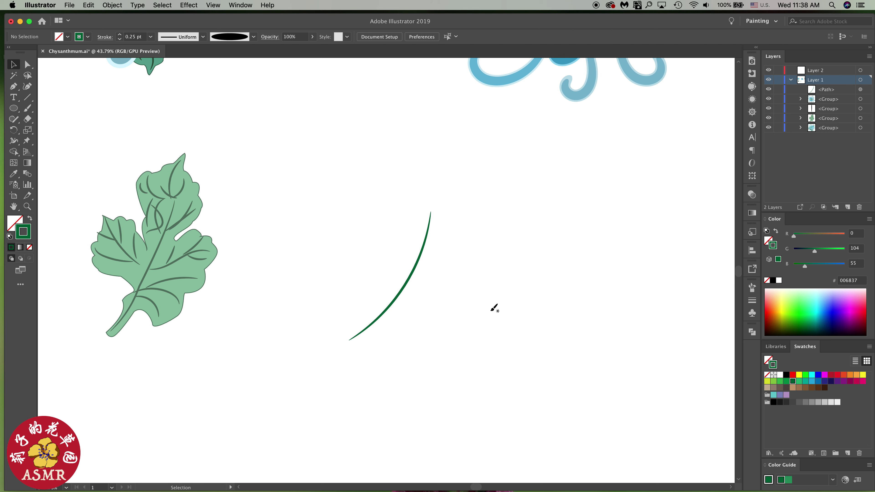
- Return to the Paintbrush and show the Brushes and Stroke panels at 0.25 pt
{"action": "key", "text": "b"}
{"action": "left_click", "coordinate": [752, 288]}
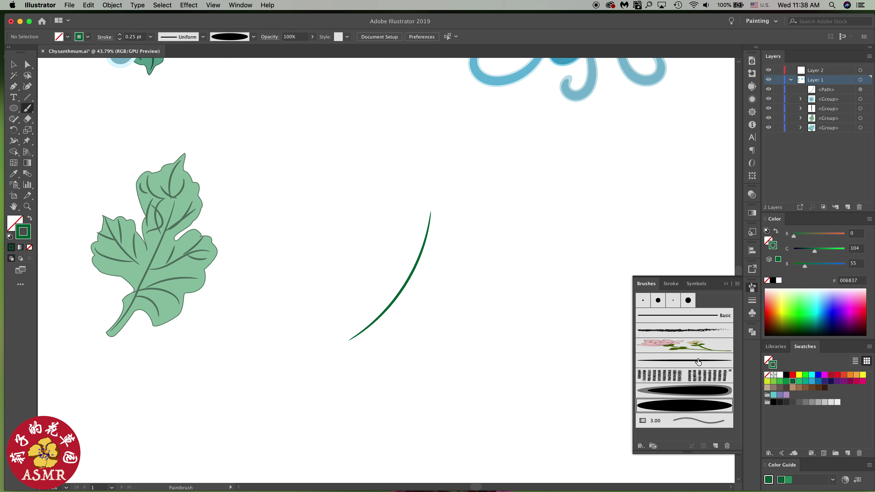
{"action": "left_click", "coordinate": [752, 300]}
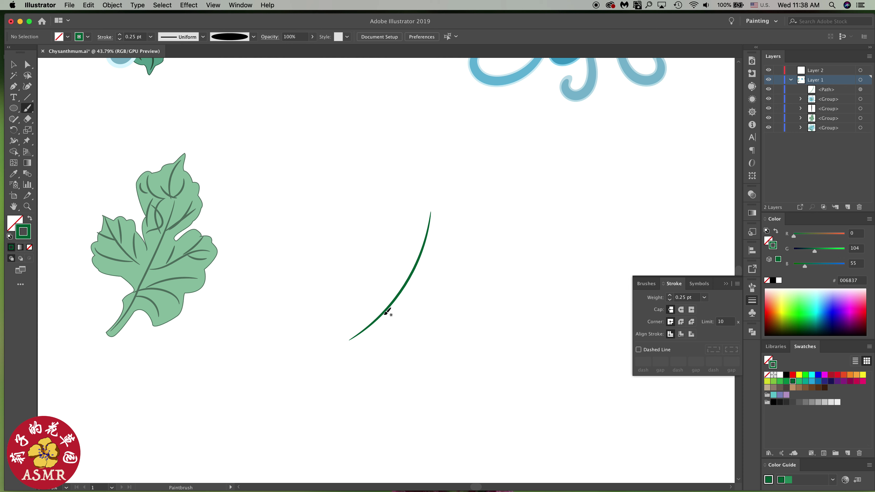
- Paint curved branches right and up off the stem, plus two curls at the stem tip
{"action": "left_click_drag", "start_coordinate": [386, 308], "coordinate": [431, 311]}
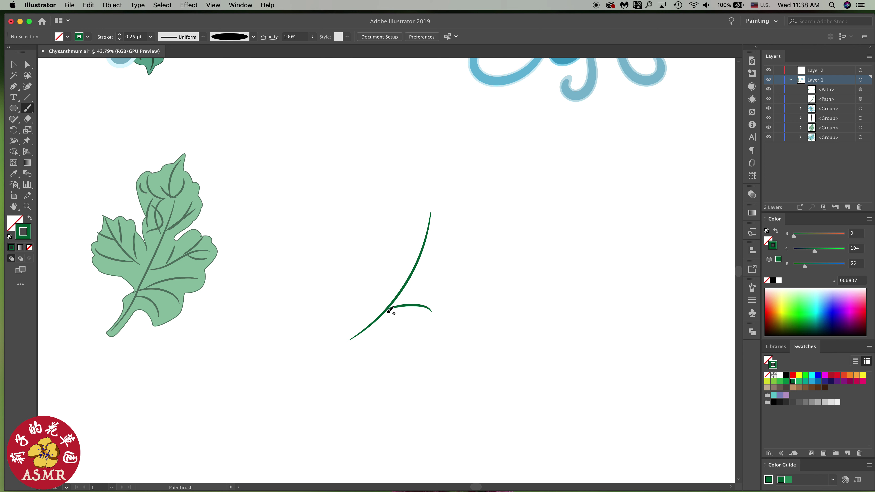
{"action": "left_click_drag", "start_coordinate": [385, 313], "coordinate": [394, 330]}
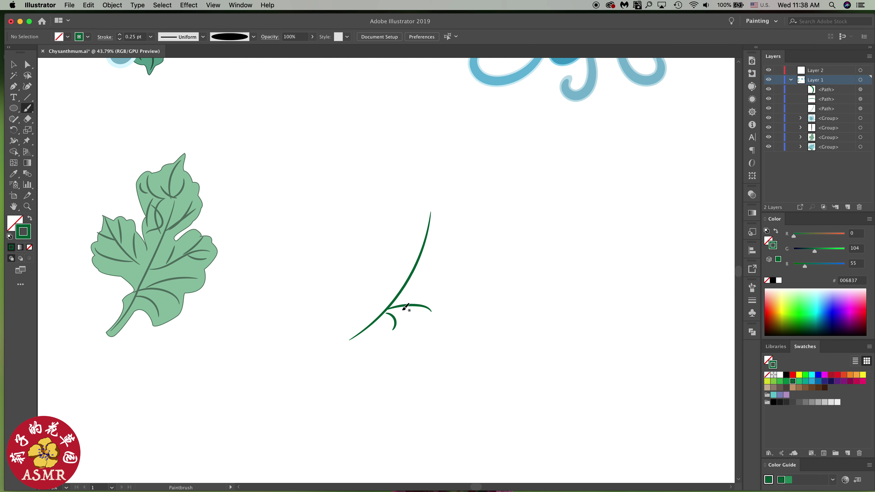
{"action": "left_click_drag", "start_coordinate": [404, 308], "coordinate": [441, 296]}
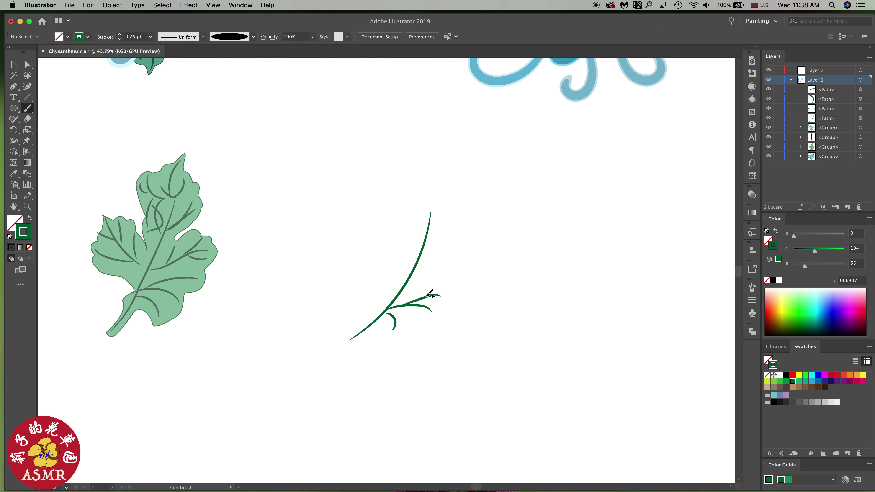
{"action": "key", "text": "super+z"}
{"action": "mouse_move", "coordinate": [407, 303]}
{"action": "left_mouse_down"}
{"action": "mouse_move", "coordinate": [435, 297]}
{"action": "mouse_move", "coordinate": [444, 243]}
{"action": "left_mouse_up"}
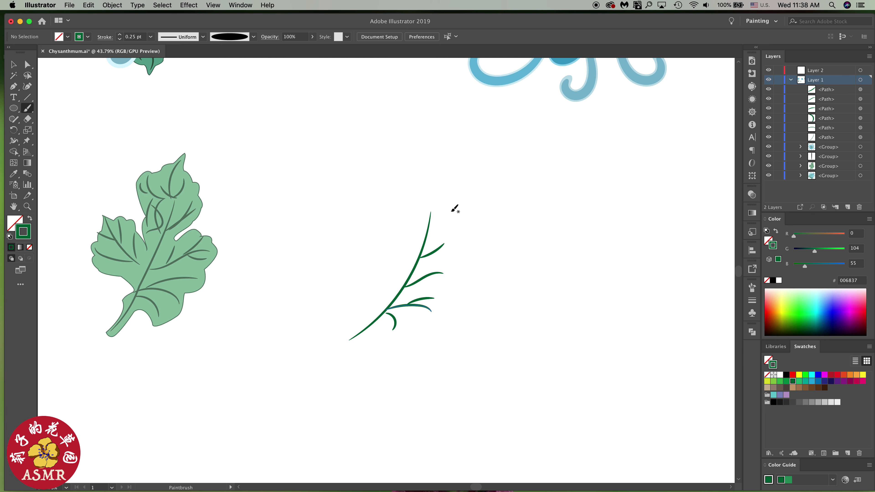
{"action": "left_click_drag", "start_coordinate": [431, 208], "coordinate": [436, 172]}
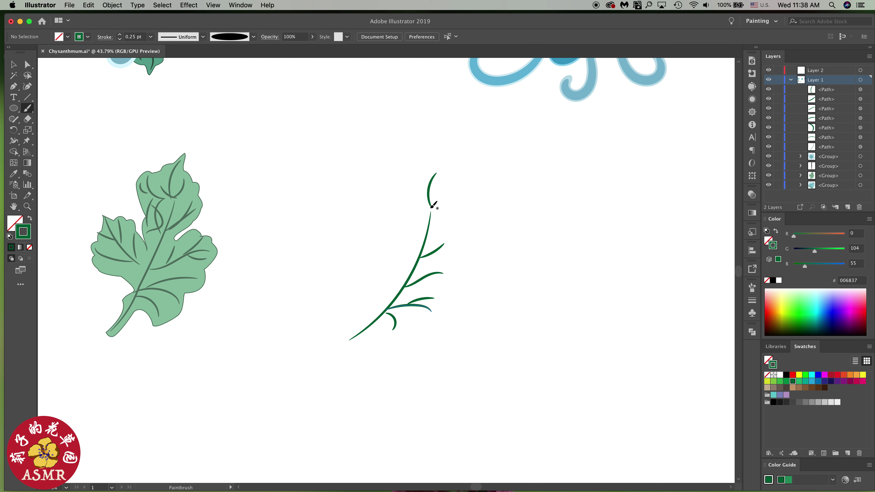
{"action": "mouse_move", "coordinate": [432, 207]}
{"action": "left_mouse_down"}
{"action": "mouse_move", "coordinate": [442, 192]}
{"action": "mouse_move", "coordinate": [415, 192]}
{"action": "left_mouse_up"}
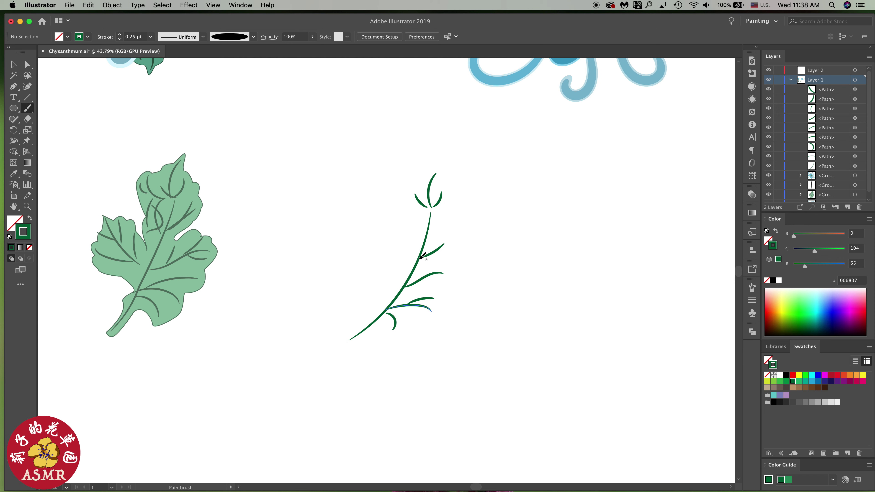
- Add an up-left side branch off the stem with small curved veins around it
{"action": "left_click_drag", "start_coordinate": [419, 257], "coordinate": [391, 217]}
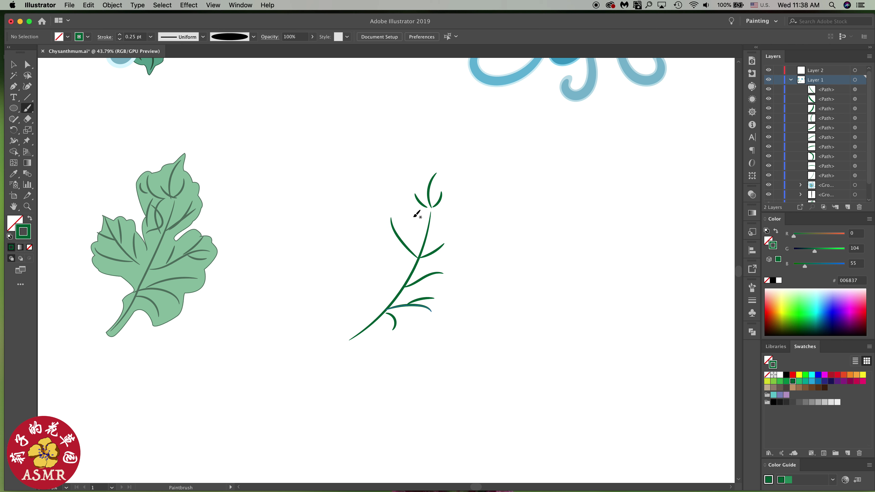
{"action": "left_click_drag", "start_coordinate": [410, 215], "coordinate": [390, 181]}
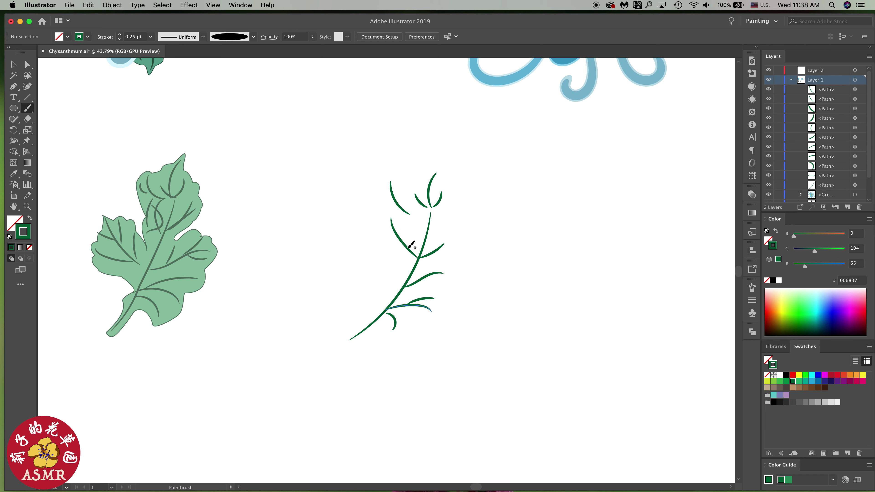
{"action": "mouse_move", "coordinate": [405, 245]}
{"action": "left_mouse_down"}
{"action": "mouse_move", "coordinate": [404, 229]}
{"action": "mouse_move", "coordinate": [390, 248]}
{"action": "mouse_move", "coordinate": [460, 247]}
{"action": "left_mouse_up"}
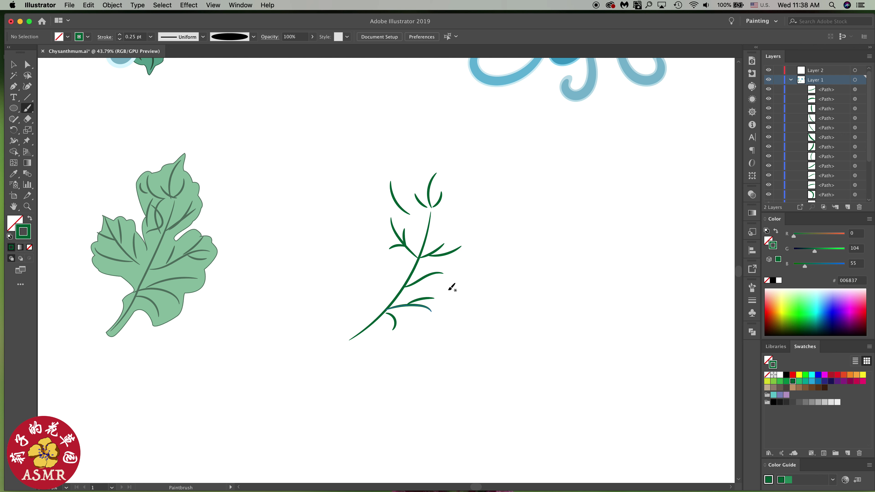
{"action": "mouse_move", "coordinate": [423, 278]}
{"action": "left_mouse_down"}
{"action": "mouse_move", "coordinate": [437, 268]}
{"action": "mouse_move", "coordinate": [439, 287]}
{"action": "mouse_move", "coordinate": [419, 275]}
{"action": "left_mouse_up"}
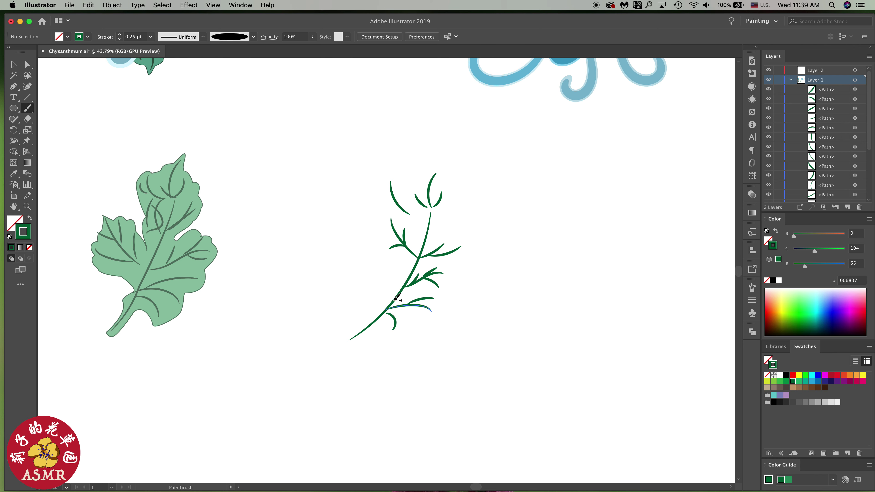
- Paint a long lower-left branch with several short upward veins, redoing stray strokes
{"action": "left_click_drag", "start_coordinate": [399, 292], "coordinate": [361, 256]}
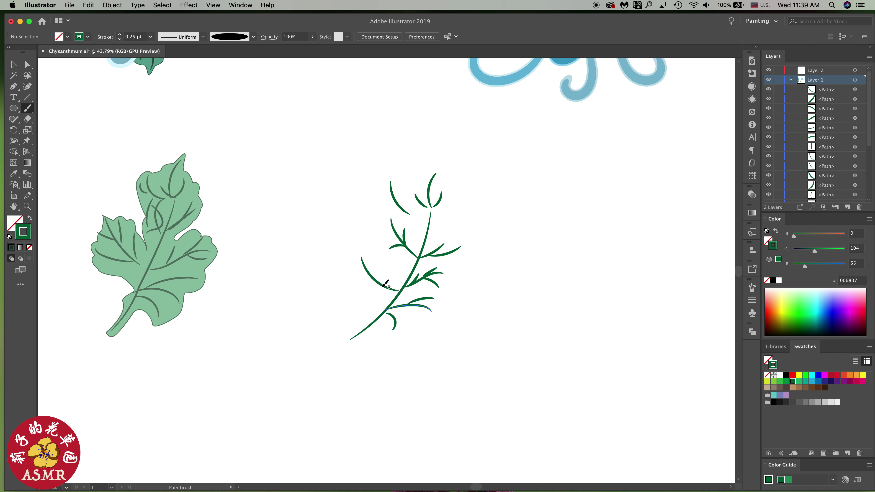
{"action": "mouse_move", "coordinate": [378, 286]}
{"action": "left_mouse_down"}
{"action": "mouse_move", "coordinate": [356, 274]}
{"action": "mouse_move", "coordinate": [381, 261]}
{"action": "left_mouse_up"}
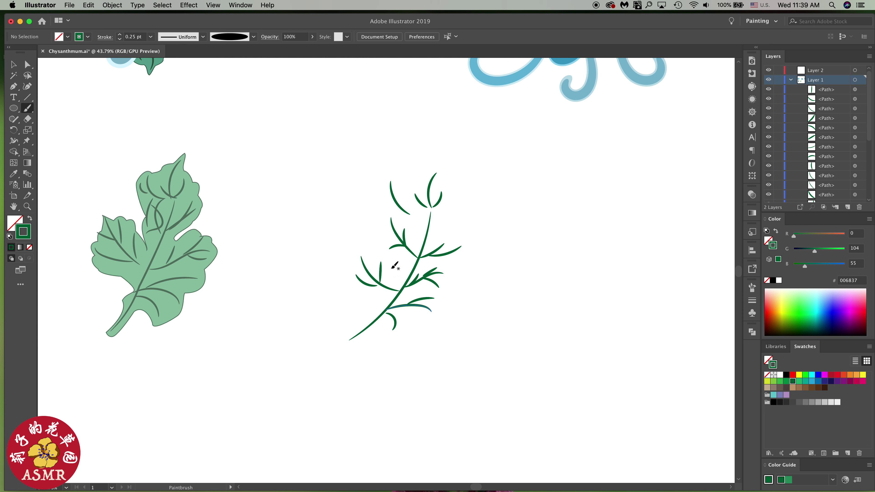
{"action": "key", "text": "super+z"}
{"action": "left_click_drag", "start_coordinate": [380, 282], "coordinate": [380, 263]}
{"action": "left_click_drag", "start_coordinate": [366, 266], "coordinate": [371, 239]}
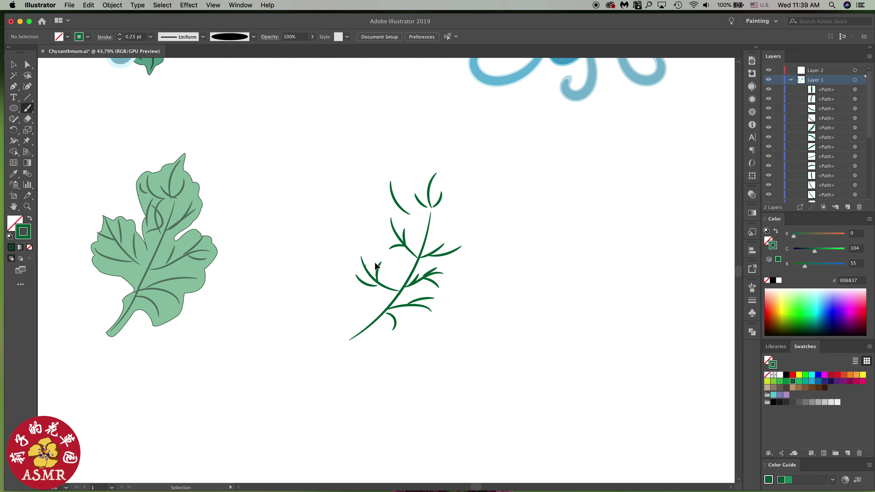
{"action": "key", "text": "super+z"}
{"action": "left_click_drag", "start_coordinate": [367, 268], "coordinate": [370, 245]}
{"action": "mouse_move", "coordinate": [377, 284]}
{"action": "left_mouse_down"}
{"action": "mouse_move", "coordinate": [361, 257]}
{"action": "mouse_move", "coordinate": [352, 262]}
{"action": "left_mouse_up"}
- Switch the stroke to black and brush a lobed leaf outline around the green veins
{"action": "left_click", "coordinate": [786, 375]}
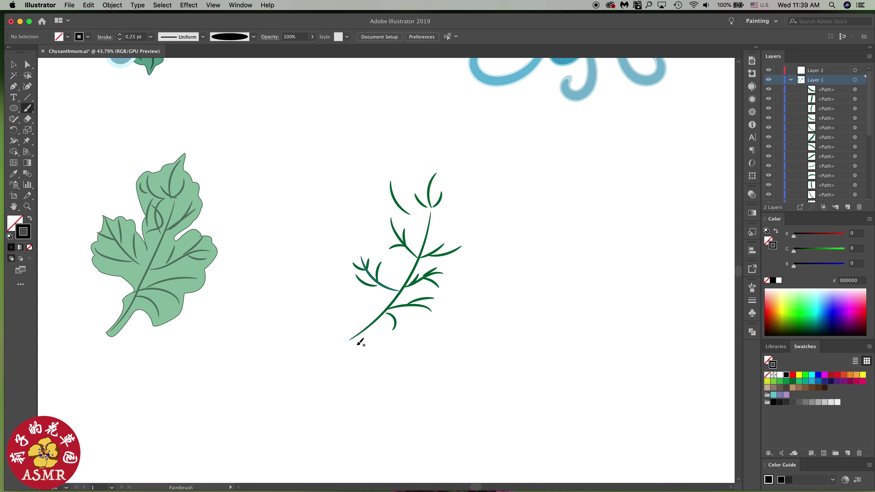
{"action": "mouse_move", "coordinate": [351, 344]}
{"action": "left_mouse_down"}
{"action": "mouse_move", "coordinate": [400, 340]}
{"action": "mouse_move", "coordinate": [443, 289]}
{"action": "mouse_move", "coordinate": [417, 266]}
{"action": "left_mouse_up"}
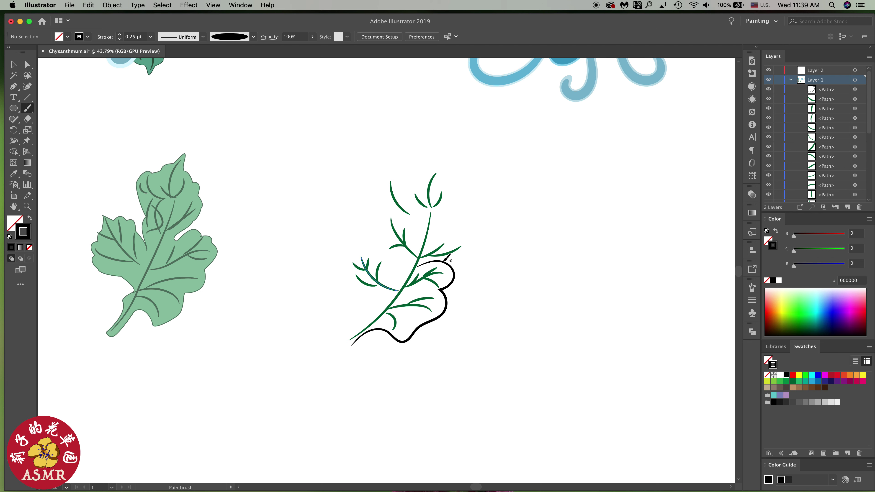
{"action": "mouse_move", "coordinate": [443, 260]}
{"action": "left_mouse_down"}
{"action": "mouse_move", "coordinate": [481, 226]}
{"action": "mouse_move", "coordinate": [432, 239]}
{"action": "left_mouse_up"}
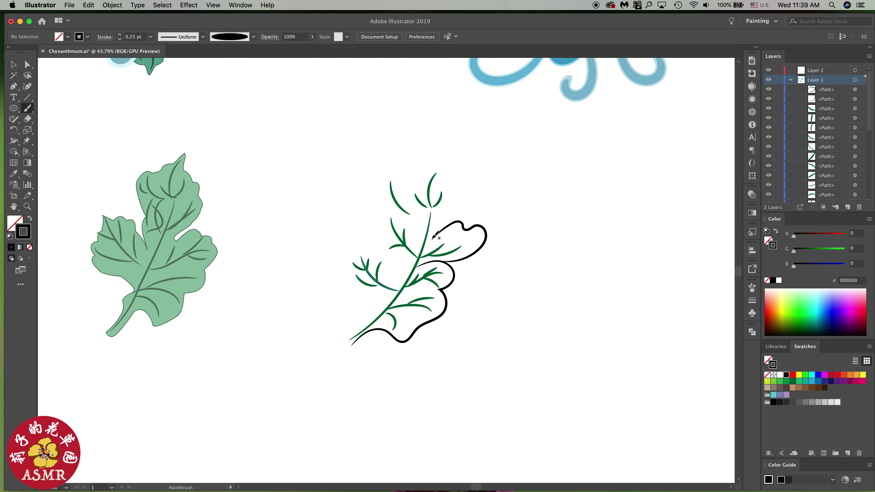
{"action": "mouse_move", "coordinate": [433, 237]}
{"action": "left_mouse_down"}
{"action": "mouse_move", "coordinate": [476, 195]}
{"action": "mouse_move", "coordinate": [456, 149]}
{"action": "mouse_move", "coordinate": [424, 145]}
{"action": "mouse_move", "coordinate": [385, 171]}
{"action": "mouse_move", "coordinate": [420, 237]}
{"action": "left_mouse_up"}
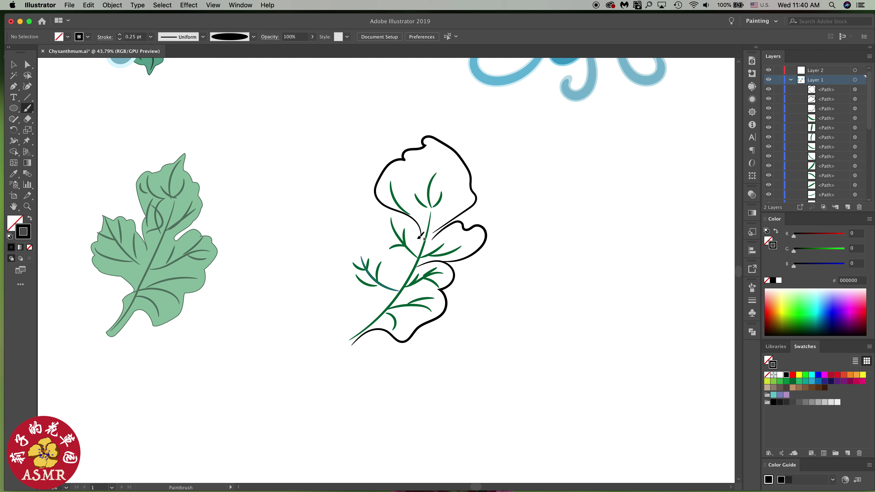
{"action": "mouse_move", "coordinate": [421, 237]}
{"action": "left_mouse_down"}
{"action": "mouse_move", "coordinate": [362, 223]}
{"action": "mouse_move", "coordinate": [415, 264]}
{"action": "mouse_move", "coordinate": [336, 254]}
{"action": "left_mouse_up"}
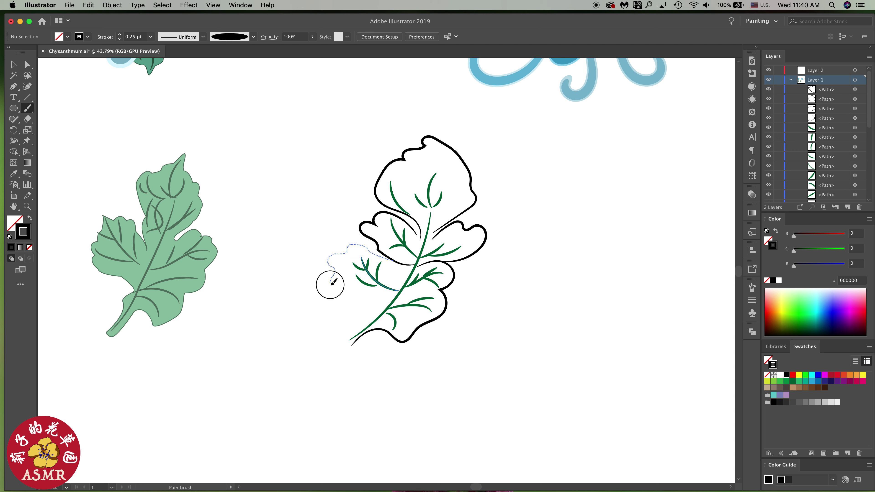
{"action": "mouse_move", "coordinate": [337, 255]}
{"action": "left_mouse_down"}
{"action": "mouse_move", "coordinate": [375, 300]}
{"action": "mouse_move", "coordinate": [367, 342]}
{"action": "left_mouse_up"}
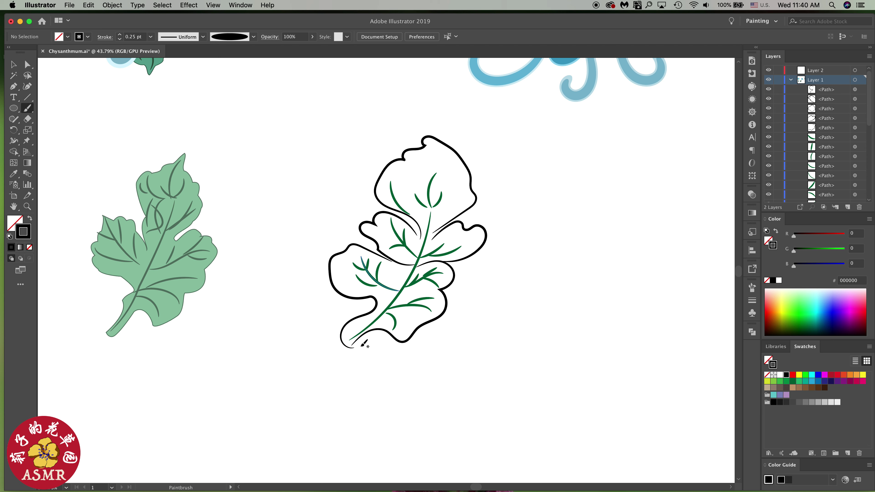
{"action": "key", "text": "a"}
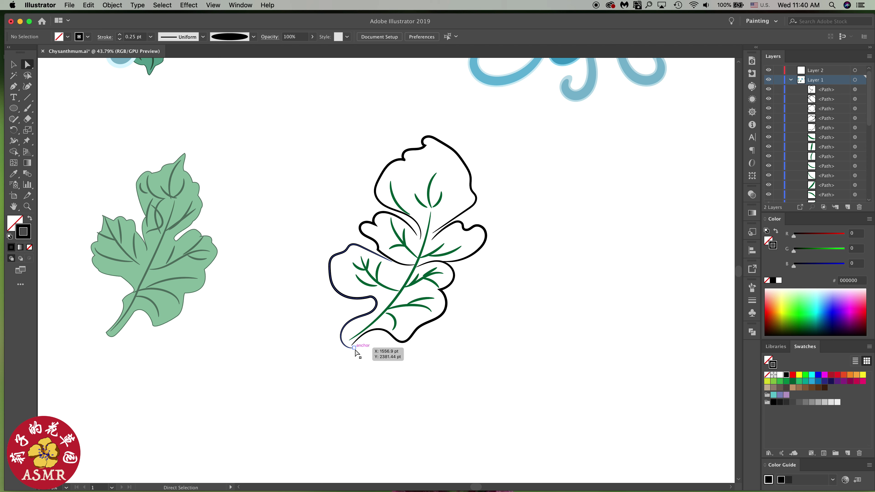
- Select the outline's two bottom endpoints and join them to close the leaf
{"action": "scroll", "coordinate": [360, 351], "scroll_direction": "up", "scroll_amount": 5, "text": "alt"}
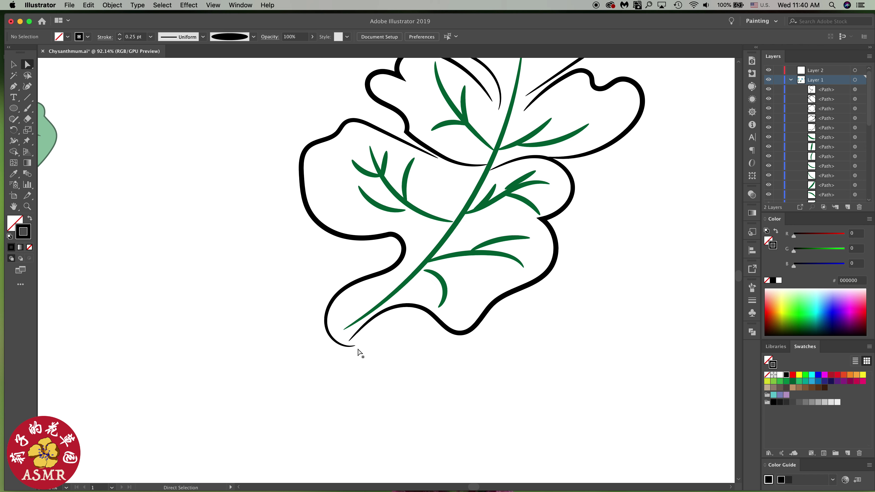
{"action": "left_click", "coordinate": [350, 341]}
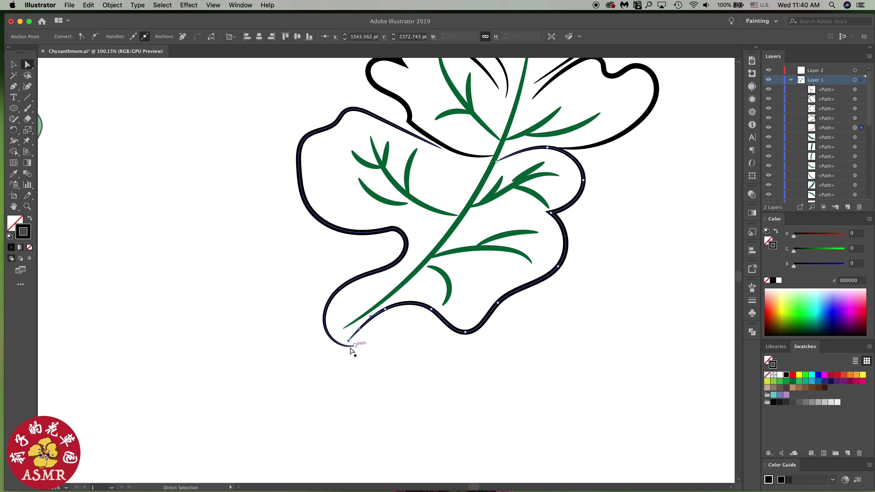
{"action": "left_click", "coordinate": [354, 346], "text": "shift"}
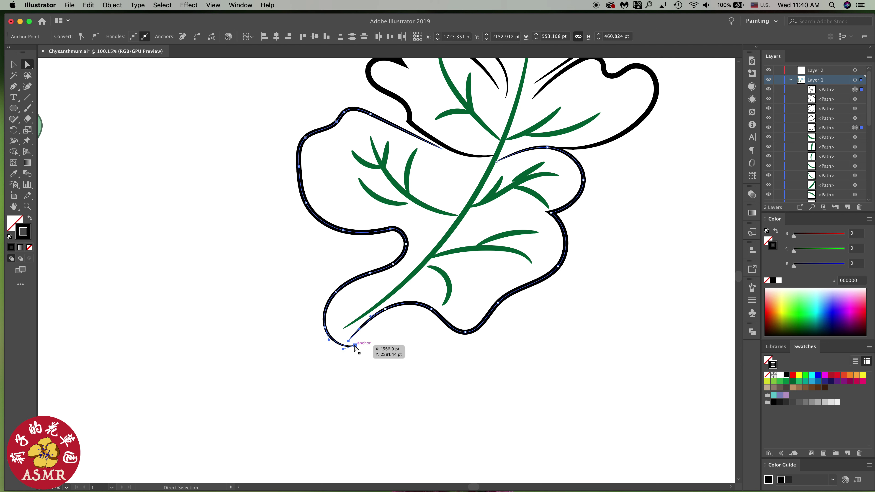
{"action": "left_click_drag", "start_coordinate": [356, 346], "coordinate": [357, 347]}
{"action": "right_click", "coordinate": [357, 346]}
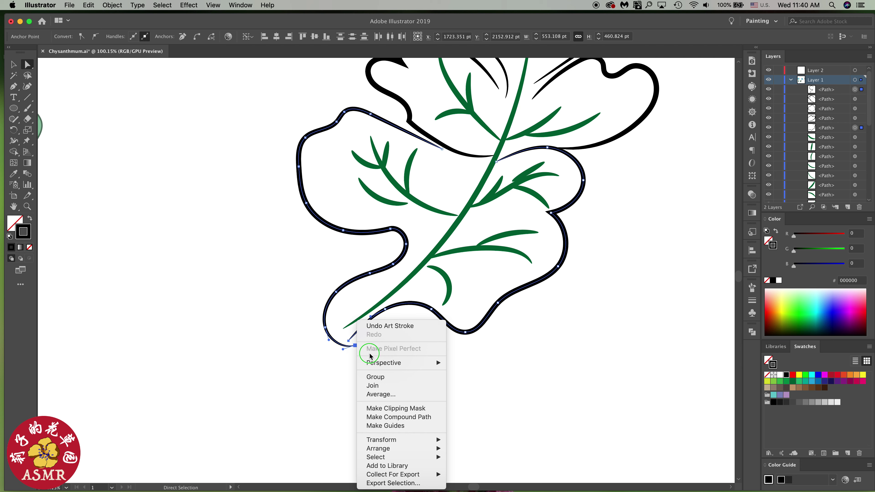
{"action": "left_click", "coordinate": [374, 386]}
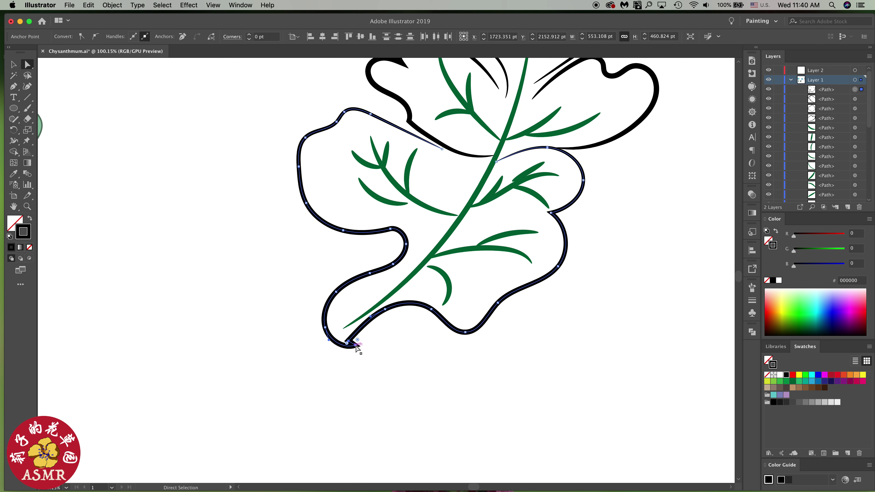
- Round the sharp bottom corner and move the tip anchors to reshape the leaf base
{"action": "left_click_drag", "start_coordinate": [357, 346], "coordinate": [349, 344]}
{"action": "left_click_drag", "start_coordinate": [347, 344], "coordinate": [355, 342]}
{"action": "scroll", "coordinate": [368, 345], "scroll_direction": "up", "scroll_amount": 2}
{"action": "scroll", "coordinate": [364, 346], "scroll_direction": "up", "scroll_amount": 3}
{"action": "scroll", "coordinate": [346, 348], "scroll_direction": "up", "scroll_amount": 2}
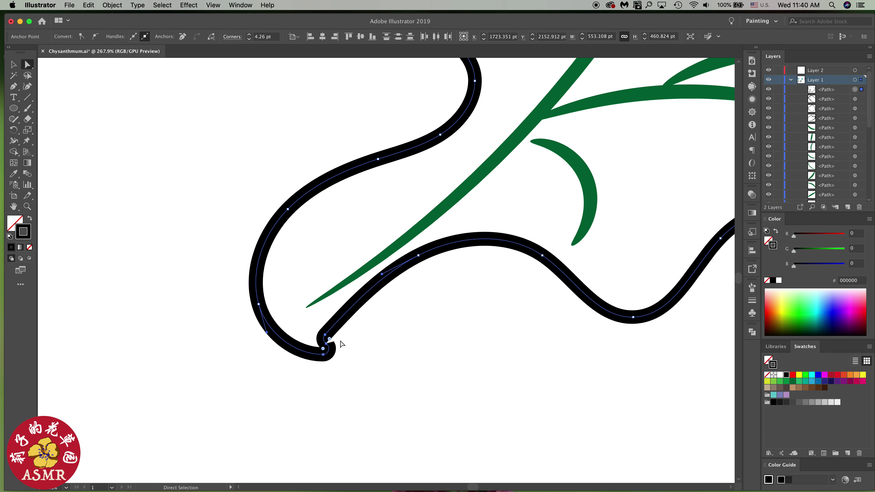
{"action": "left_click", "coordinate": [326, 338]}
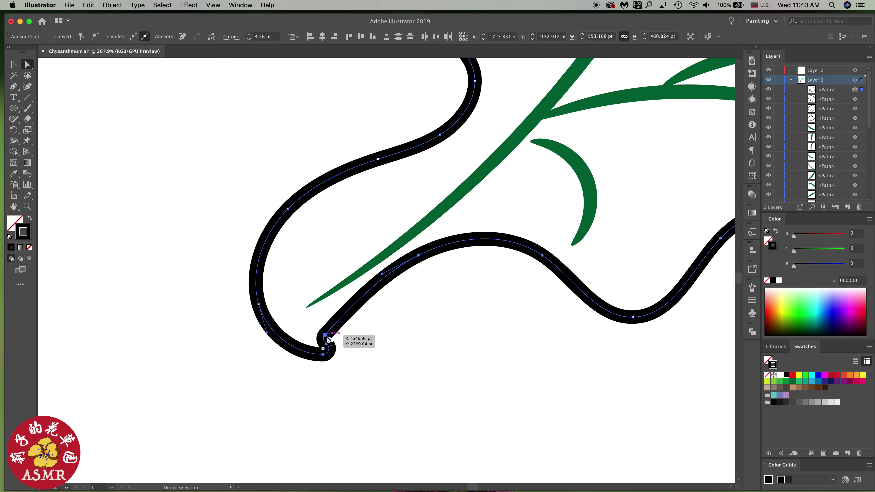
{"action": "mouse_move", "coordinate": [328, 339]}
{"action": "left_mouse_down"}
{"action": "mouse_move", "coordinate": [345, 343]}
{"action": "mouse_move", "coordinate": [327, 351]}
{"action": "mouse_move", "coordinate": [326, 342]}
{"action": "mouse_move", "coordinate": [343, 345]}
{"action": "left_mouse_up"}
{"action": "left_click", "coordinate": [335, 358]}
{"action": "left_click", "coordinate": [327, 350]}
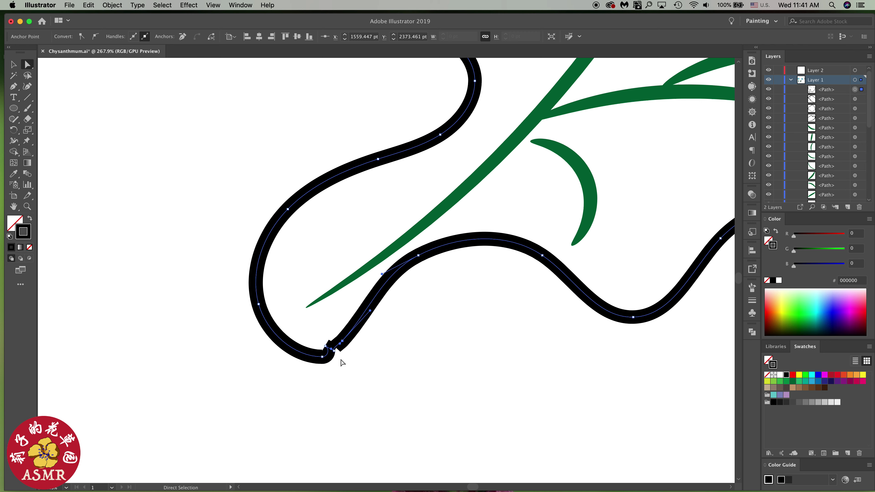
- Delete the notched anchor at the leaf's bottom corner so it curves smoothly
{"action": "key", "text": "p"}
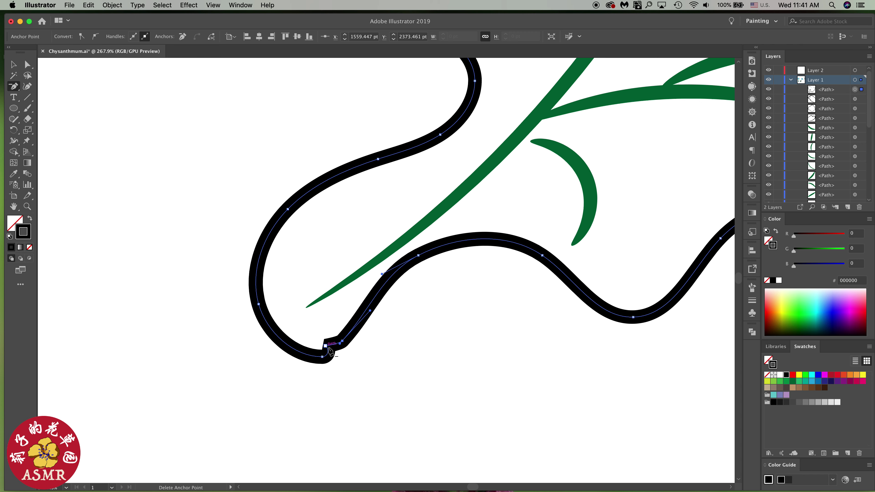
{"action": "left_click", "coordinate": [325, 345]}
{"action": "scroll", "coordinate": [329, 367], "scroll_direction": "down", "scroll_amount": 10}
{"action": "scroll", "coordinate": [366, 352], "scroll_direction": "down", "scroll_amount": 2}
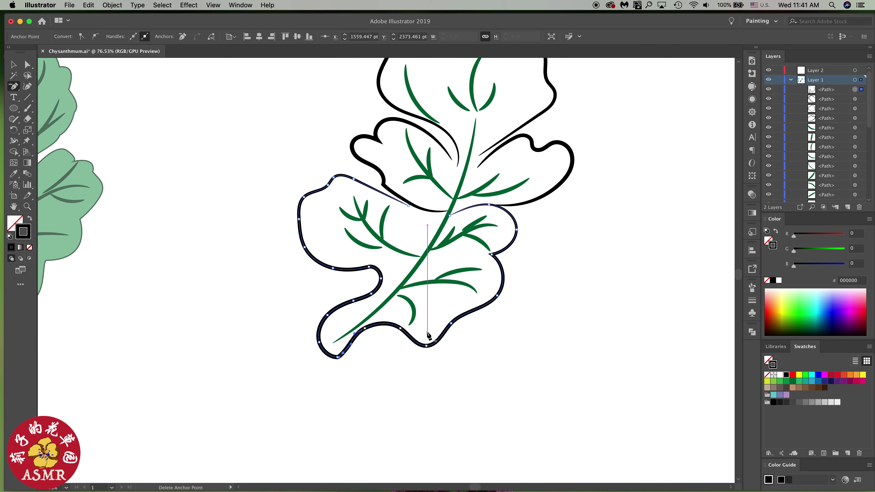
{"action": "key", "text": "v"}
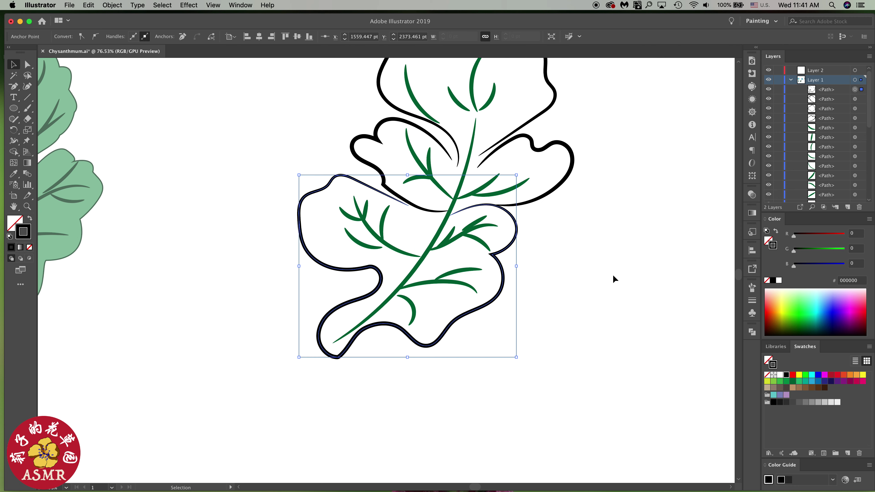
{"action": "left_click", "coordinate": [537, 211]}
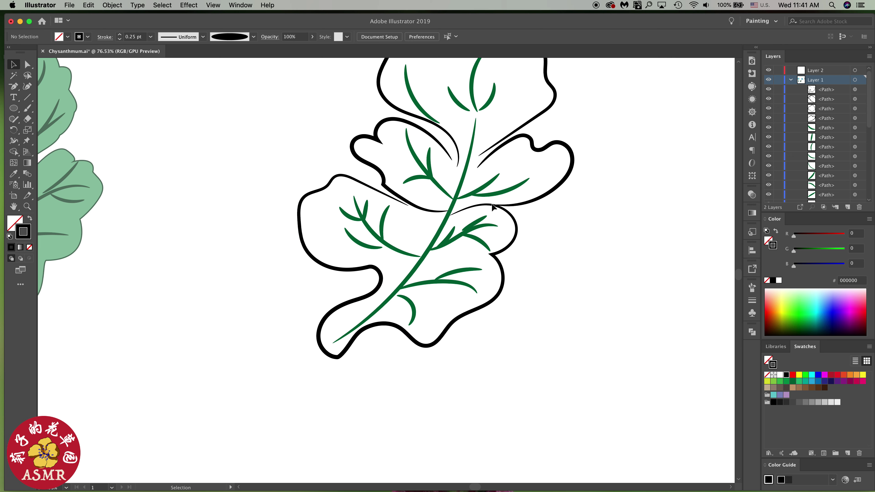
{"action": "scroll", "coordinate": [443, 211], "scroll_direction": "down", "scroll_amount": 3}
{"action": "scroll", "coordinate": [431, 214], "scroll_direction": "up", "scroll_amount": 5}
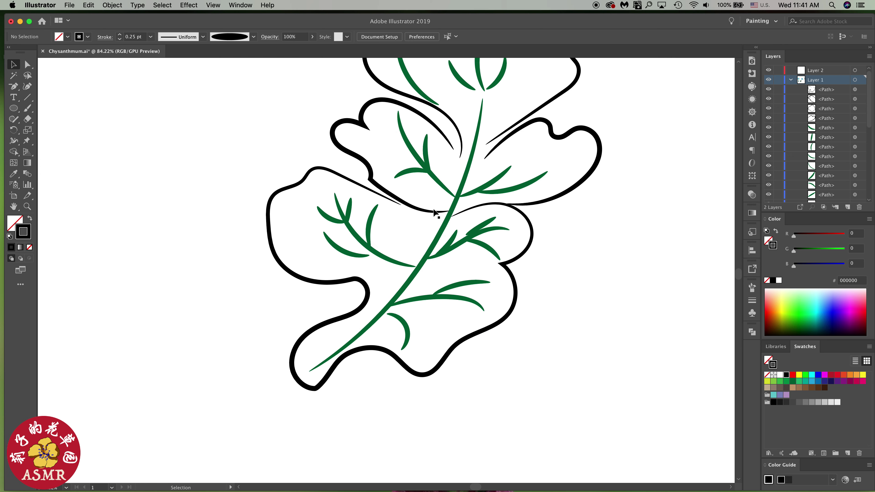
{"action": "scroll", "coordinate": [420, 219], "scroll_direction": "up", "scroll_amount": 3}
{"action": "scroll", "coordinate": [421, 219], "scroll_direction": "up", "scroll_amount": 1}
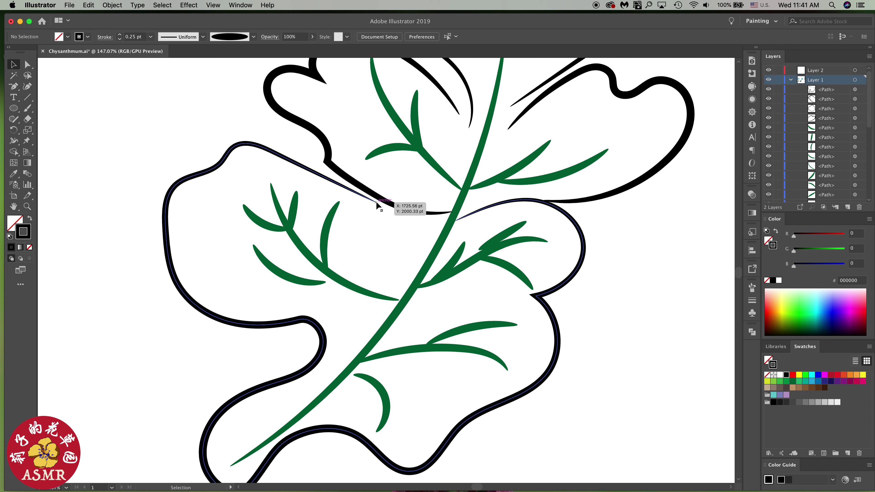
{"action": "left_click", "coordinate": [375, 202]}
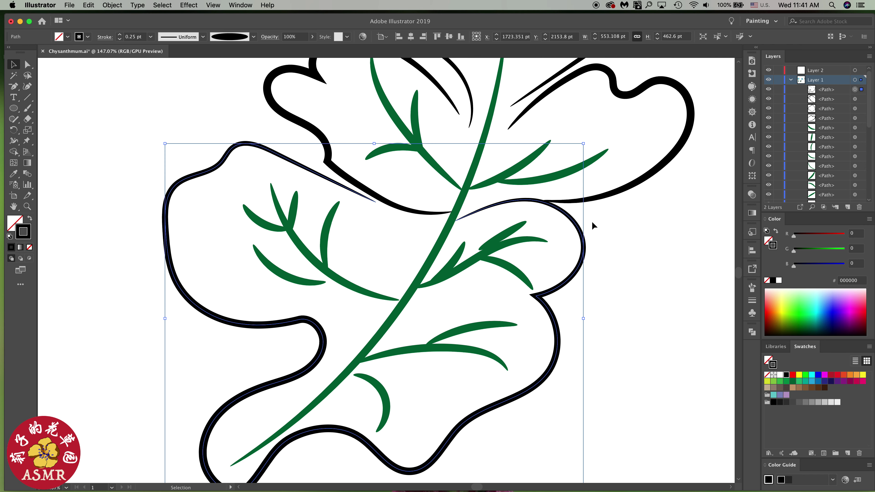
{"action": "left_click", "coordinate": [603, 238]}
- Remove an anchor and the stem-side end anchor from the upper leaf's edge curve
{"action": "key", "text": "a"}
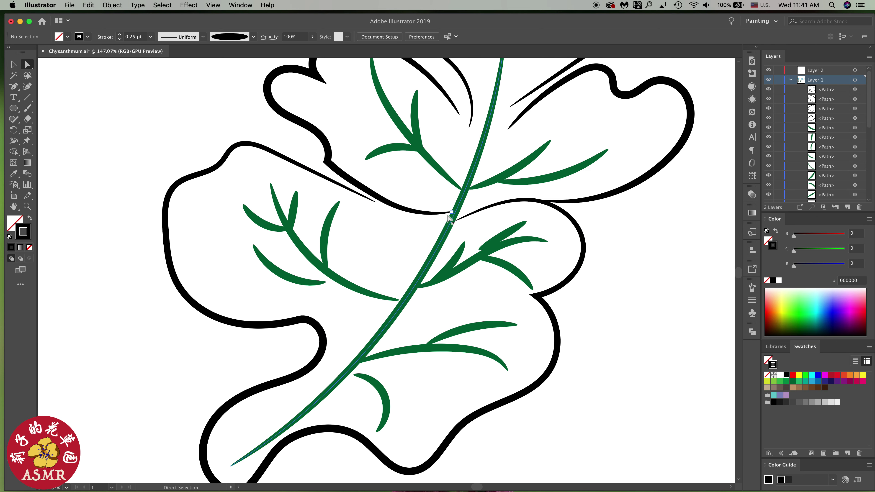
{"action": "left_click", "coordinate": [452, 213]}
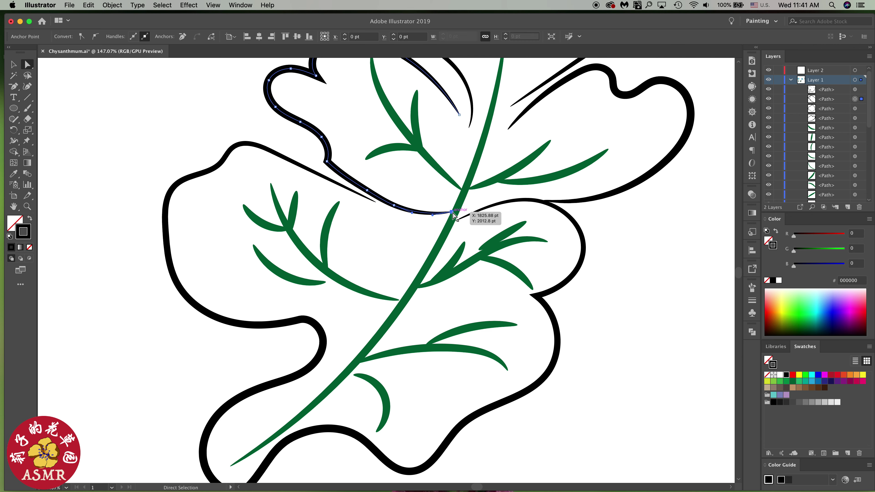
{"action": "key", "text": "minus"}
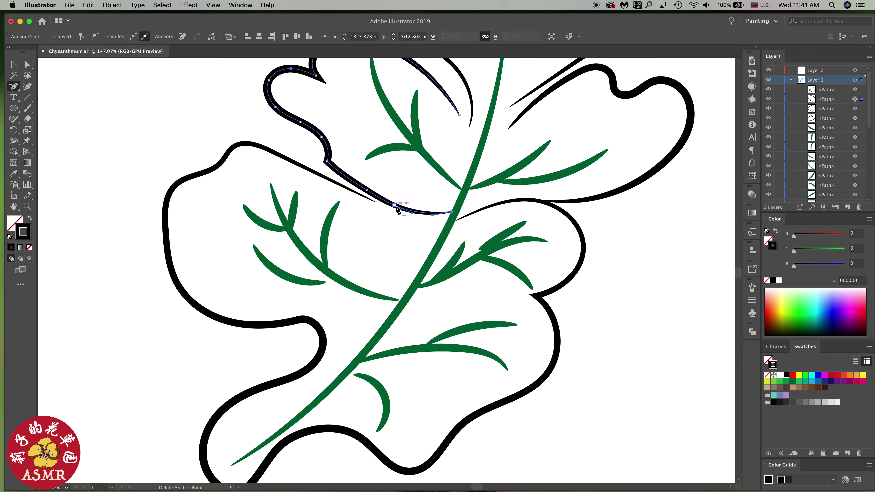
{"action": "left_click", "coordinate": [394, 205]}
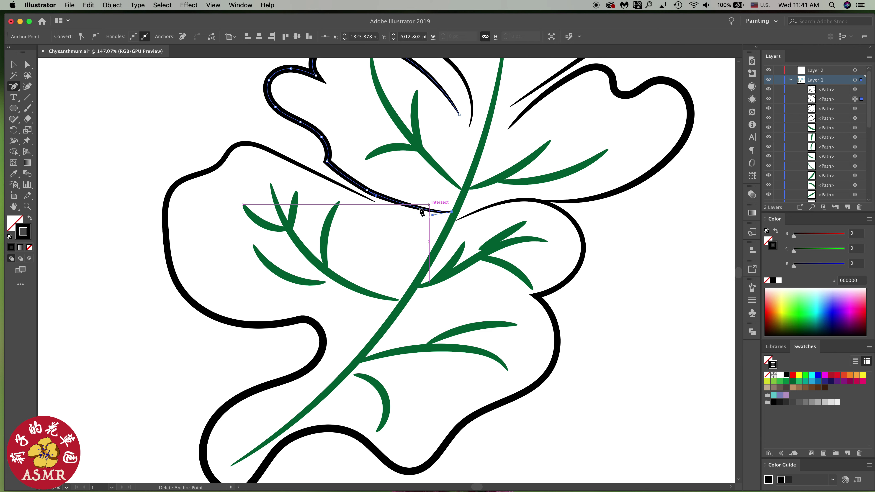
{"action": "left_click", "coordinate": [448, 211]}
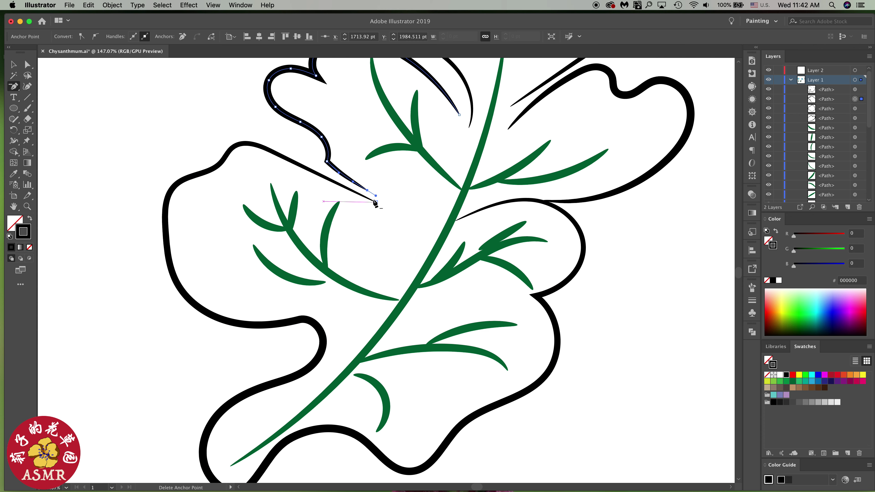
- Move the edge curve's end onto the lower leaf outline and join them at a pointed tip
{"action": "key", "text": "a"}
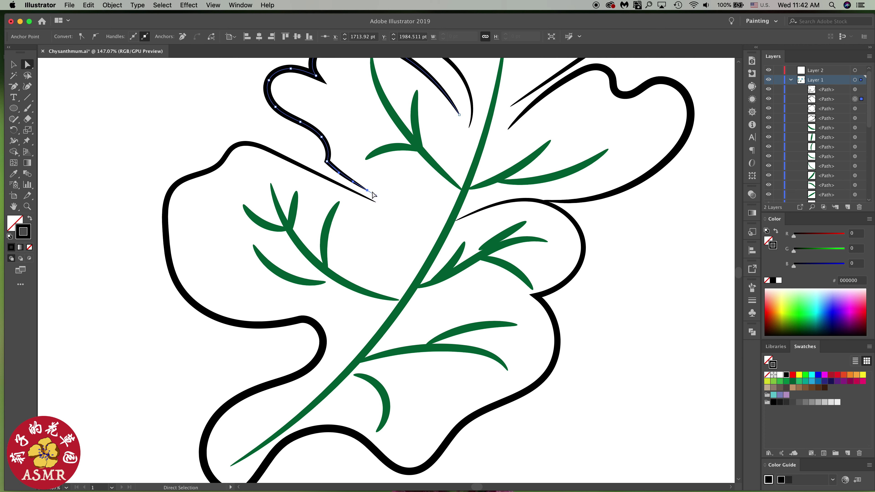
{"action": "left_click_drag", "start_coordinate": [368, 190], "coordinate": [378, 202]}
{"action": "left_click", "coordinate": [374, 204], "text": "shift"}
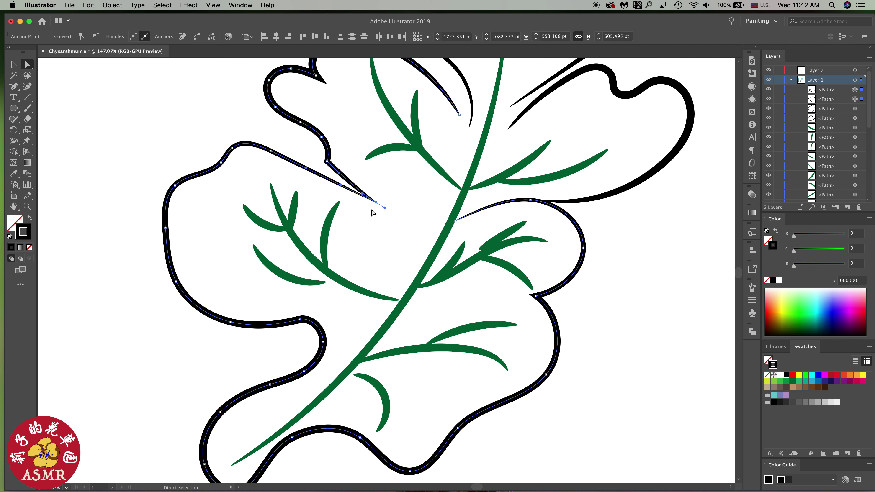
{"action": "right_click", "coordinate": [377, 203]}
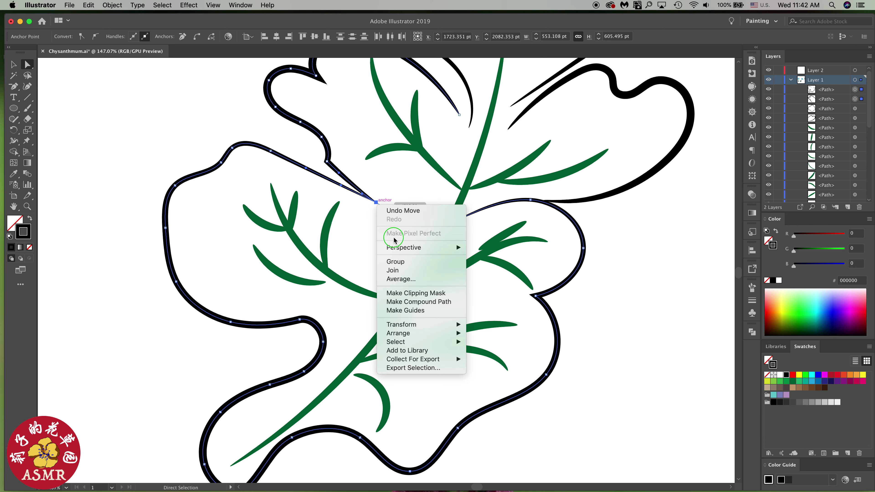
{"action": "left_click", "coordinate": [392, 269]}
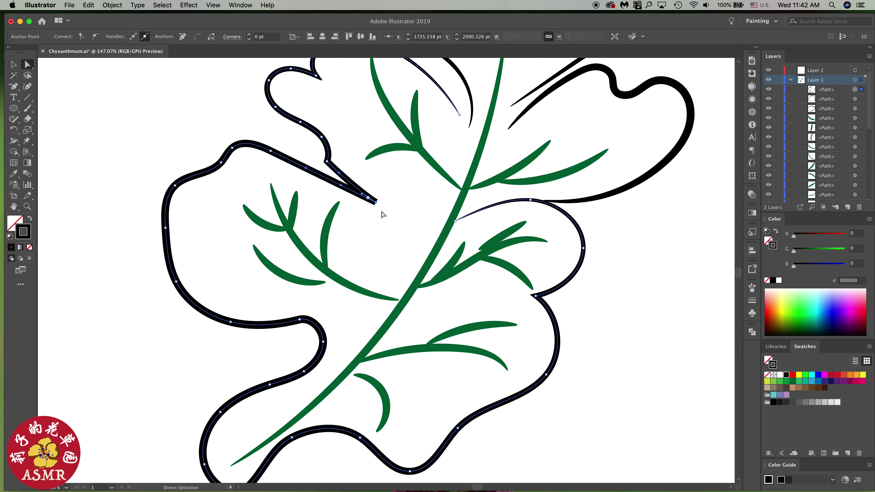
{"action": "left_click", "coordinate": [369, 203]}
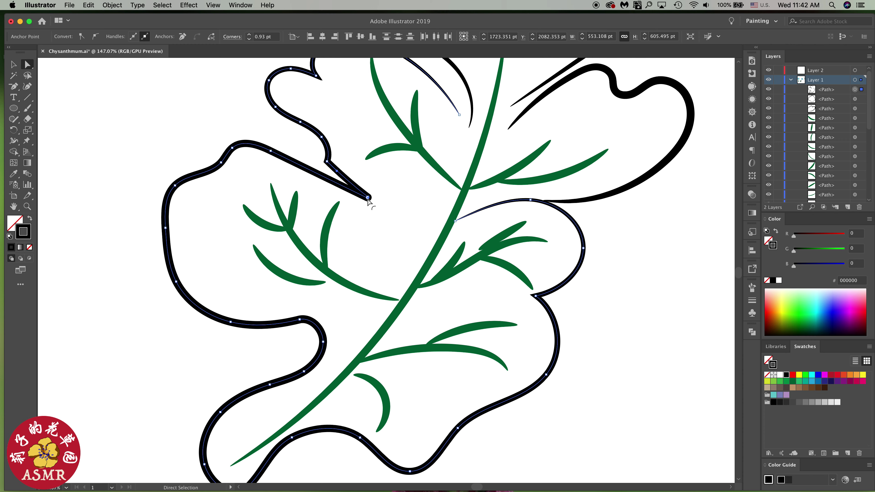
{"action": "scroll", "coordinate": [372, 201], "scroll_direction": "up", "scroll_amount": 5}
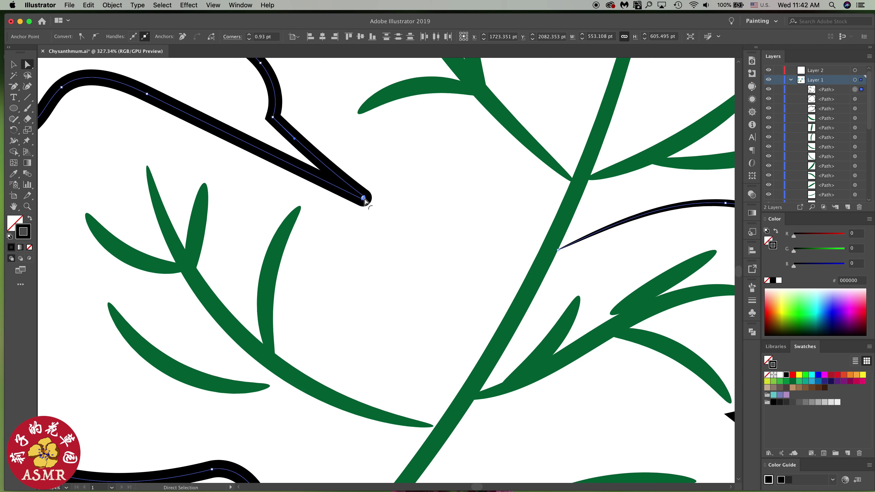
- Reshape the leaf tip into a sharp extended point by adjusting nearby anchors and curves
{"action": "left_click_drag", "start_coordinate": [363, 198], "coordinate": [369, 202]}
{"action": "key", "text": "cmd+z"}
{"action": "left_click_drag", "start_coordinate": [375, 203], "coordinate": [383, 206]}
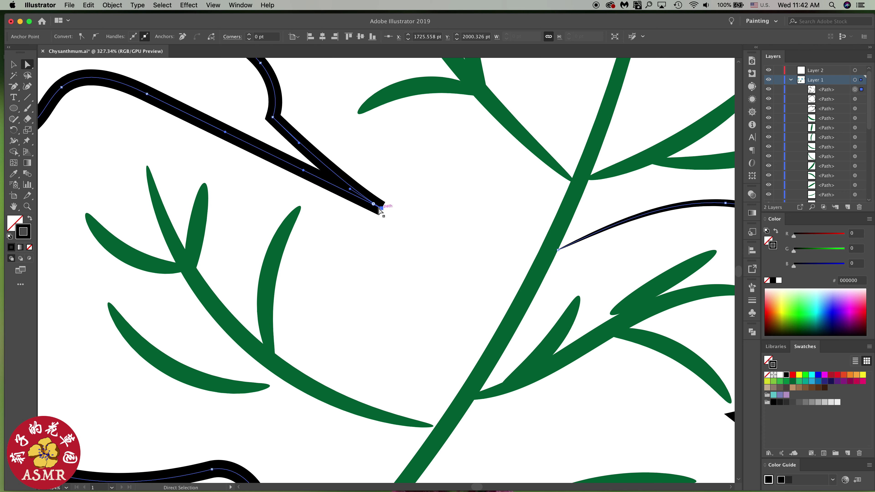
{"action": "left_click_drag", "start_coordinate": [350, 189], "coordinate": [352, 182]}
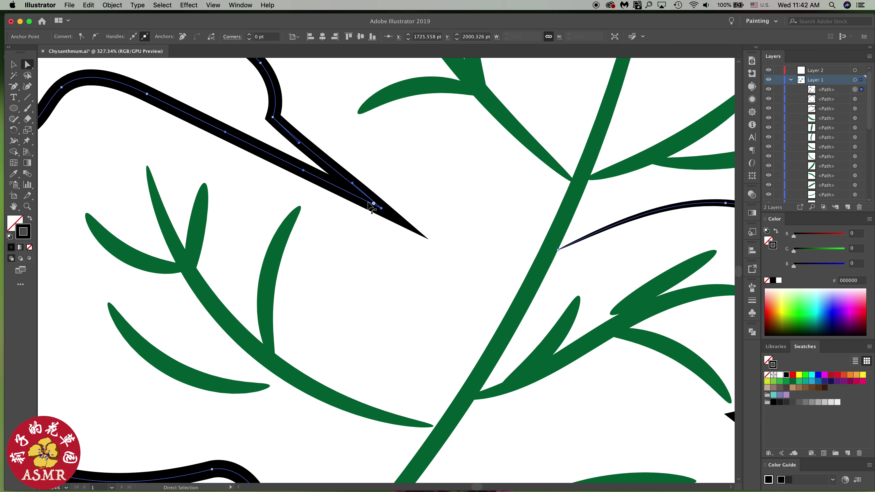
{"action": "left_click_drag", "start_coordinate": [304, 170], "coordinate": [296, 176]}
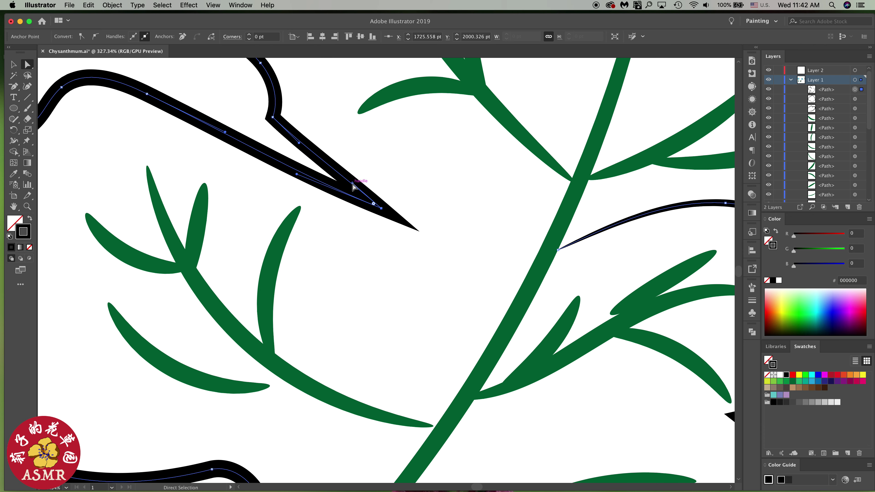
{"action": "left_click_drag", "start_coordinate": [352, 183], "coordinate": [360, 190]}
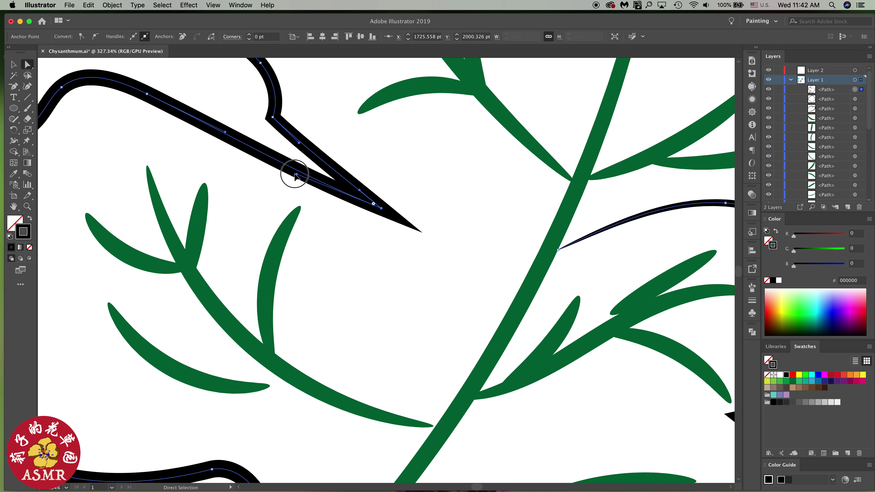
{"action": "key", "text": "super+z"}
{"action": "left_click", "coordinate": [385, 208]}
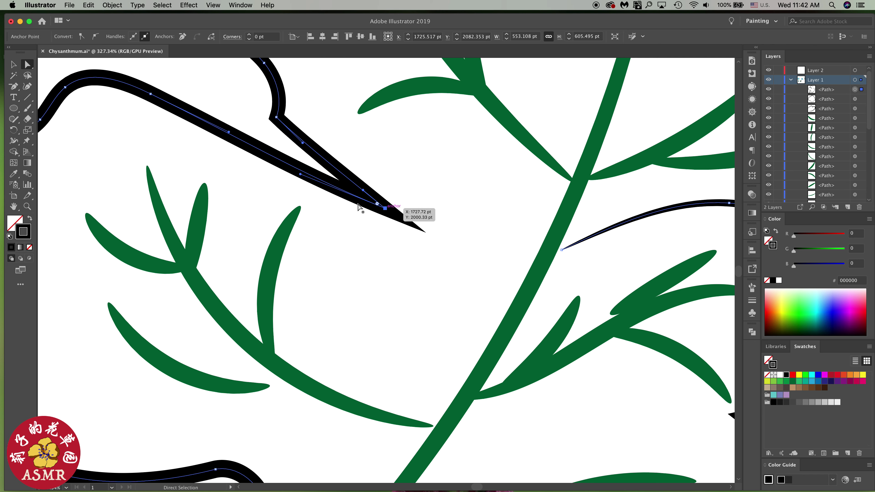
{"action": "mouse_move", "coordinate": [301, 175]}
{"action": "left_mouse_down"}
{"action": "mouse_move", "coordinate": [366, 201]}
{"action": "mouse_move", "coordinate": [375, 195]}
{"action": "left_mouse_up"}
- Make the left notch's corner anchor smooth, reshape its curve, and pull the notch tip up-left
{"action": "scroll", "coordinate": [397, 214], "scroll_direction": "down", "scroll_amount": 2}
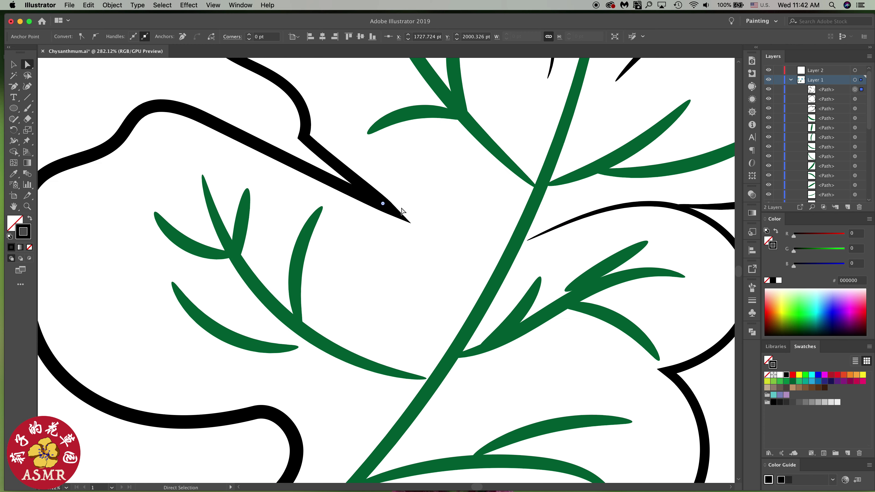
{"action": "scroll", "coordinate": [385, 211], "scroll_direction": "down", "scroll_amount": 2}
{"action": "scroll", "coordinate": [400, 201], "scroll_direction": "down", "scroll_amount": 2}
{"action": "scroll", "coordinate": [387, 189], "scroll_direction": "down", "scroll_amount": 1}
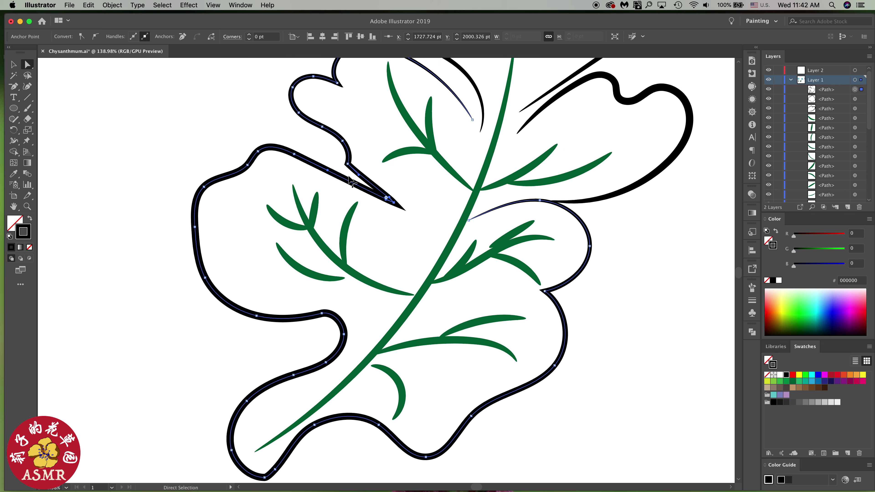
{"action": "left_click", "coordinate": [347, 164]}
{"action": "left_click", "coordinate": [95, 36]}
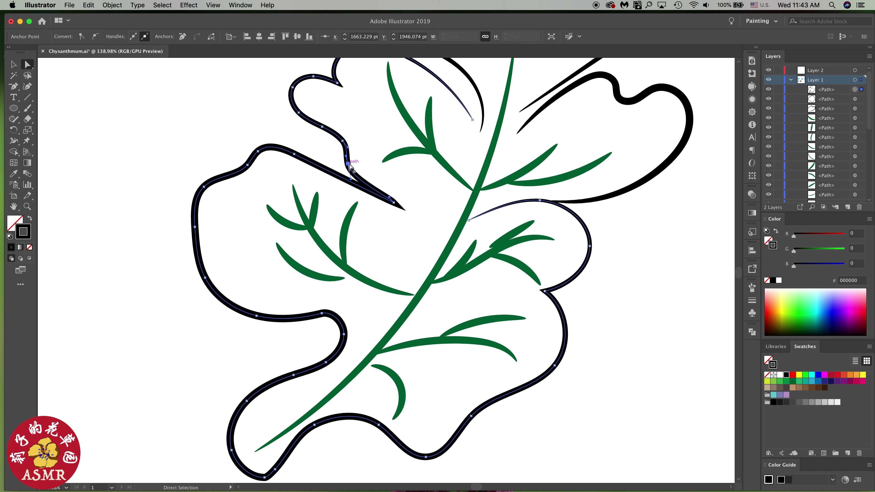
{"action": "left_click_drag", "start_coordinate": [348, 164], "coordinate": [354, 160]}
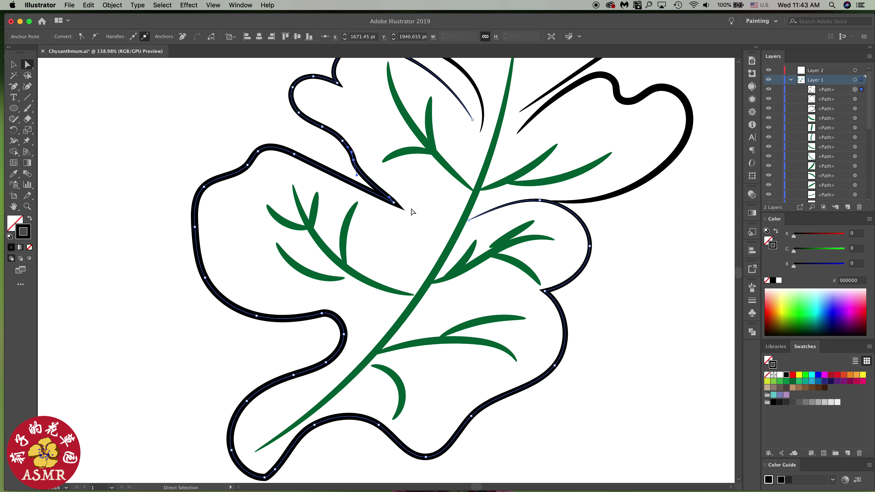
{"action": "mouse_move", "coordinate": [394, 202]}
{"action": "left_mouse_down"}
{"action": "mouse_move", "coordinate": [383, 199]}
{"action": "mouse_move", "coordinate": [392, 204]}
{"action": "left_mouse_up"}
{"action": "left_click", "coordinate": [447, 211]}
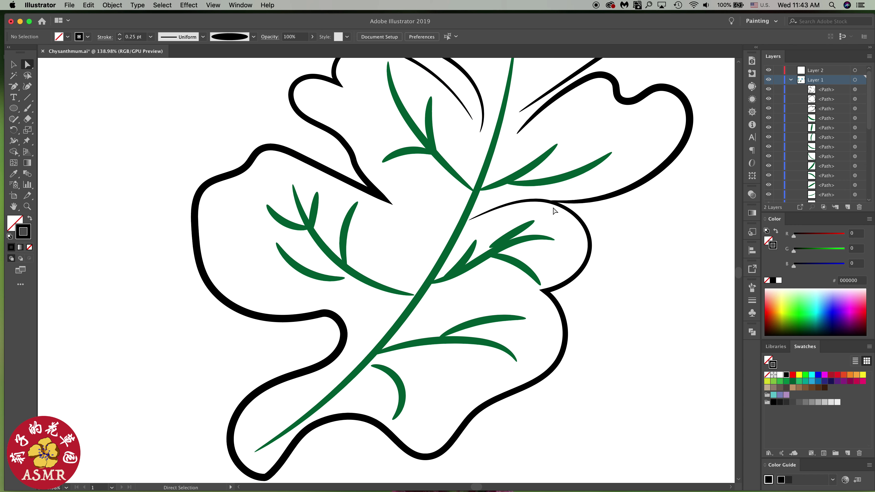
- Drag the upper-left lobe's loose end toward the stem and join it with the neighbouring outline
{"action": "scroll", "coordinate": [554, 212], "scroll_direction": "down", "scroll_amount": 5}
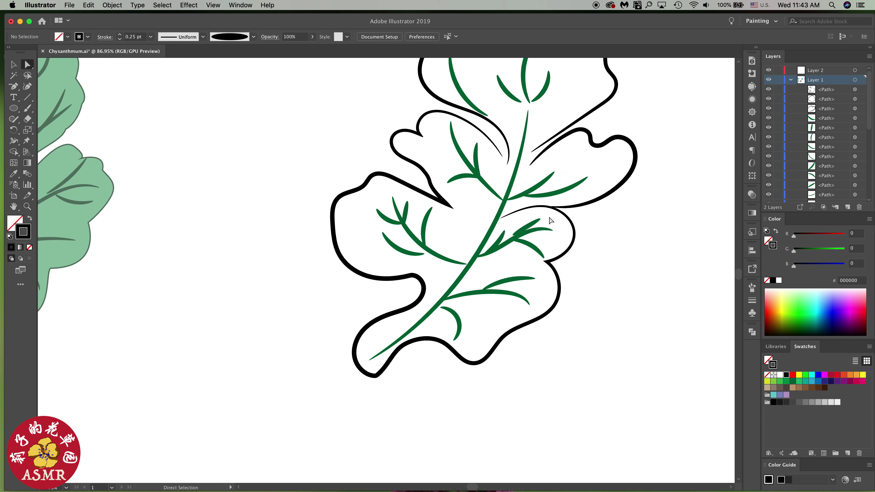
{"action": "scroll", "coordinate": [548, 217], "scroll_direction": "left", "scroll_amount": 5}
{"action": "scroll", "coordinate": [546, 219], "scroll_direction": "up", "scroll_amount": 2}
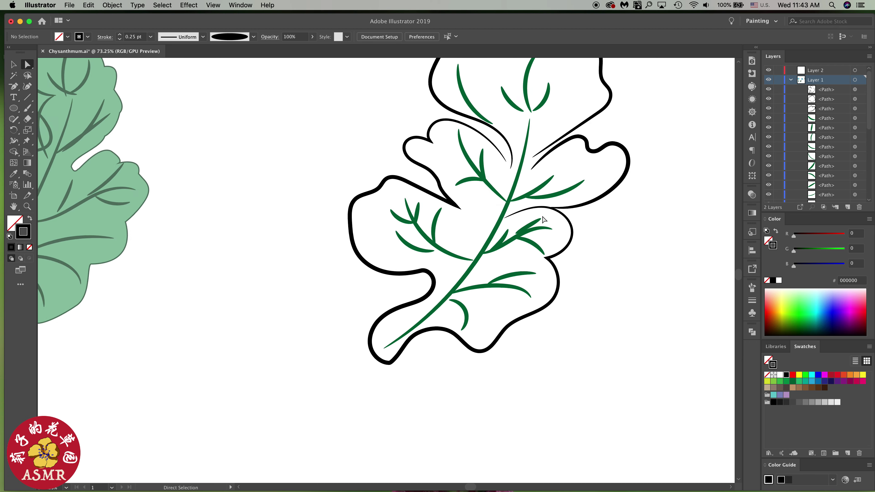
{"action": "scroll", "coordinate": [537, 218], "scroll_direction": "up", "scroll_amount": 2}
{"action": "scroll", "coordinate": [523, 215], "scroll_direction": "up", "scroll_amount": 2}
{"action": "scroll", "coordinate": [519, 216], "scroll_direction": "up", "scroll_amount": 1}
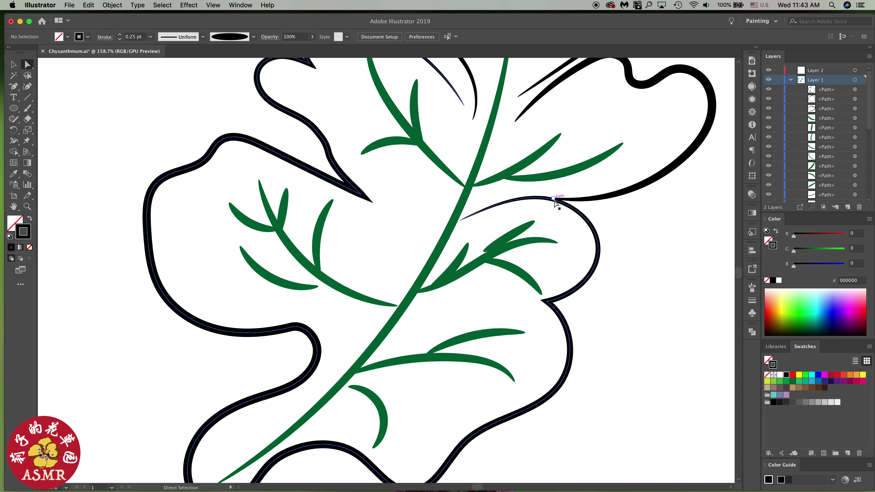
{"action": "scroll", "coordinate": [548, 211], "scroll_direction": "down", "scroll_amount": 3}
{"action": "scroll", "coordinate": [548, 210], "scroll_direction": "down", "scroll_amount": 2}
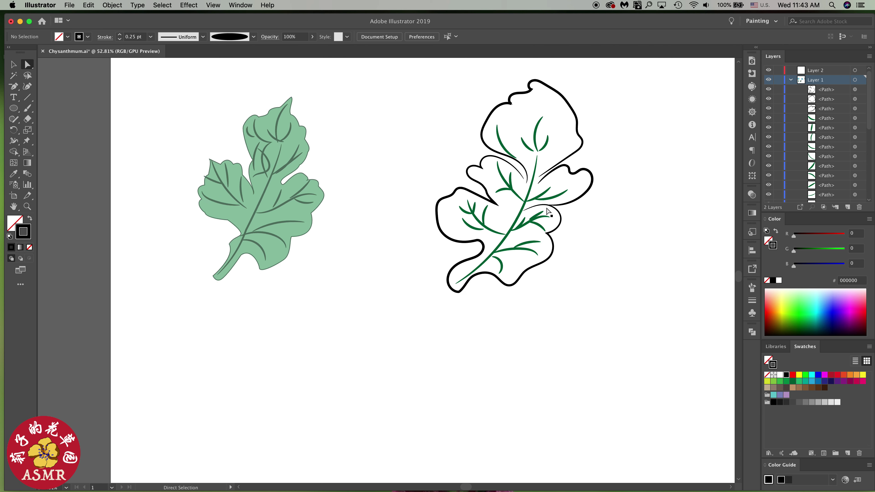
{"action": "scroll", "coordinate": [546, 210], "scroll_direction": "down", "scroll_amount": 1}
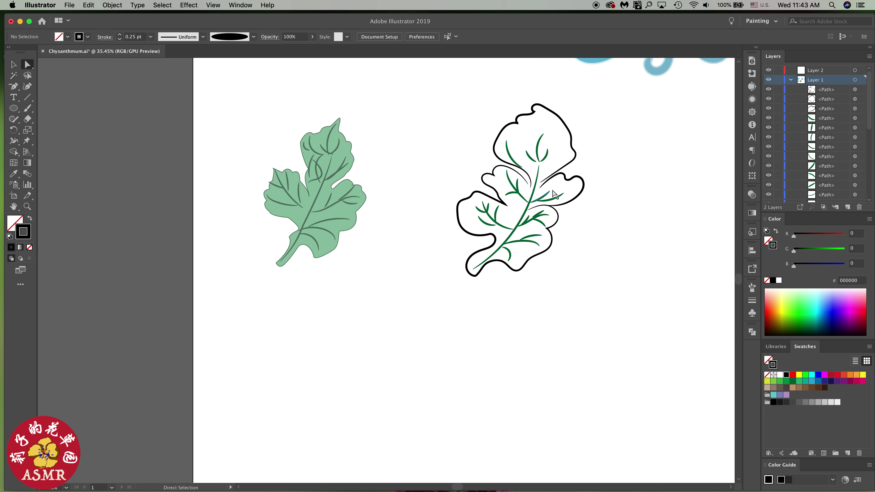
{"action": "scroll", "coordinate": [542, 198], "scroll_direction": "up", "scroll_amount": 2}
{"action": "scroll", "coordinate": [540, 186], "scroll_direction": "up", "scroll_amount": 1}
{"action": "scroll", "coordinate": [539, 187], "scroll_direction": "up", "scroll_amount": 3}
{"action": "scroll", "coordinate": [533, 189], "scroll_direction": "up", "scroll_amount": 2}
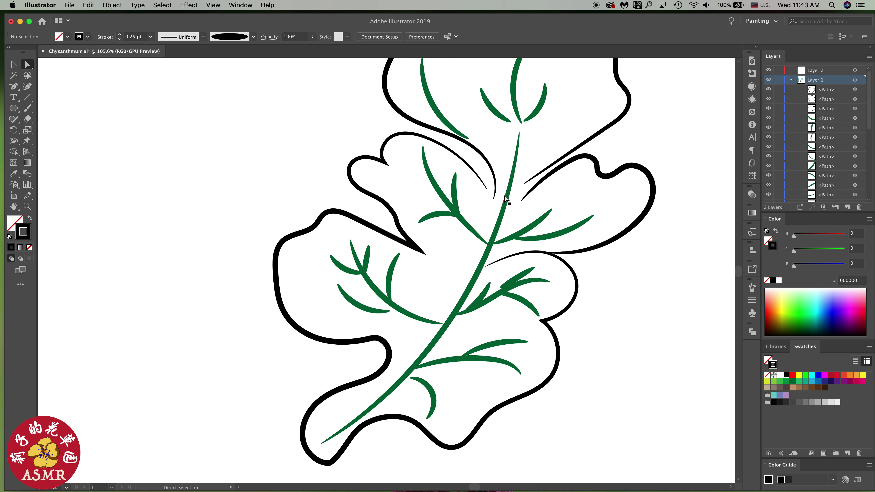
{"action": "left_click", "coordinate": [492, 199]}
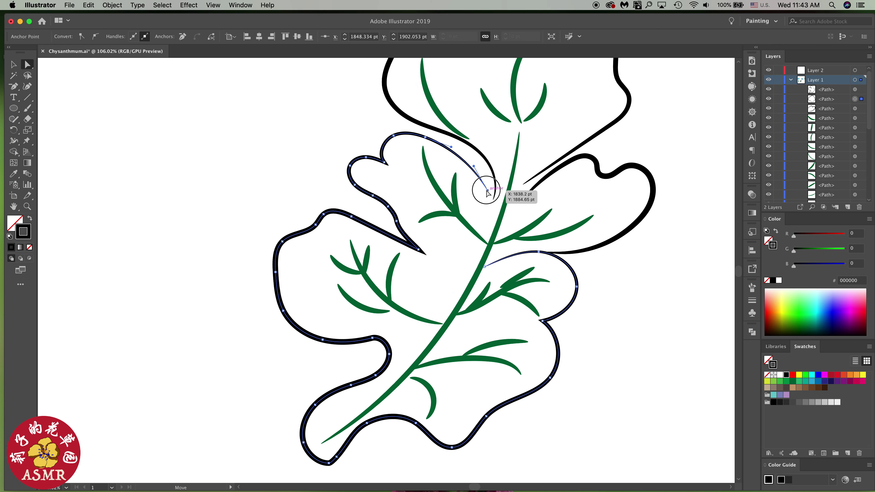
{"action": "left_click_drag", "start_coordinate": [494, 201], "coordinate": [490, 195]}
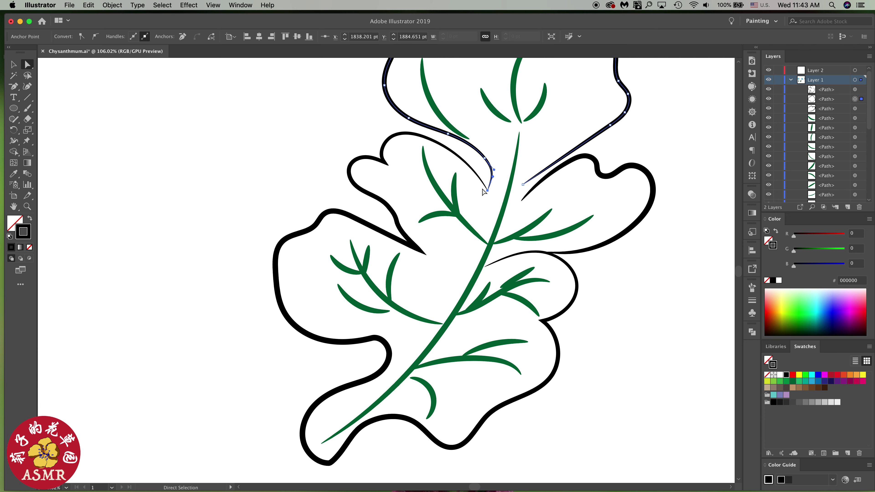
{"action": "left_click_drag", "start_coordinate": [480, 186], "coordinate": [495, 199]}
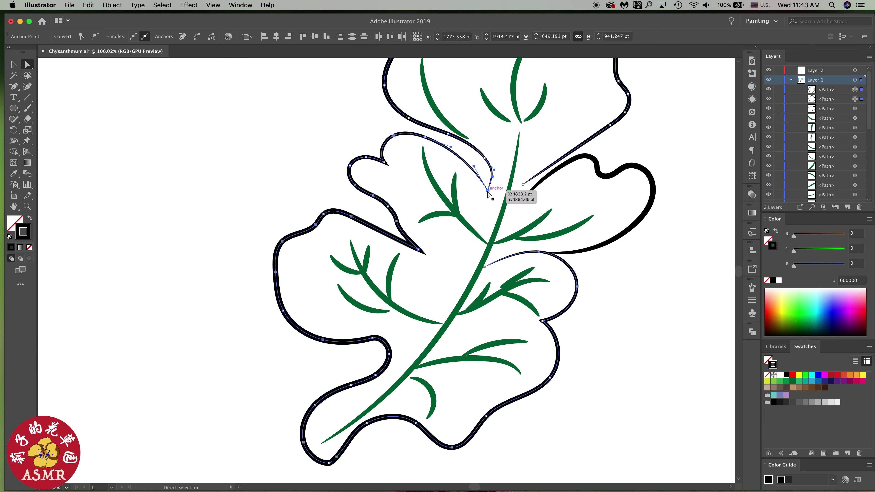
{"action": "right_click", "coordinate": [488, 191]}
{"action": "left_click", "coordinate": [508, 259]}
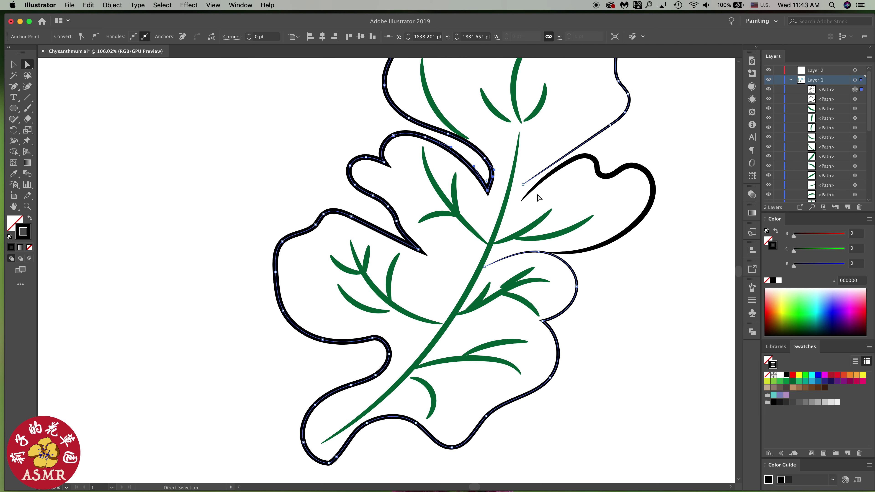
- Set the left leaf outline's stroke weight to 0.15 pt
{"action": "left_click", "coordinate": [752, 301]}
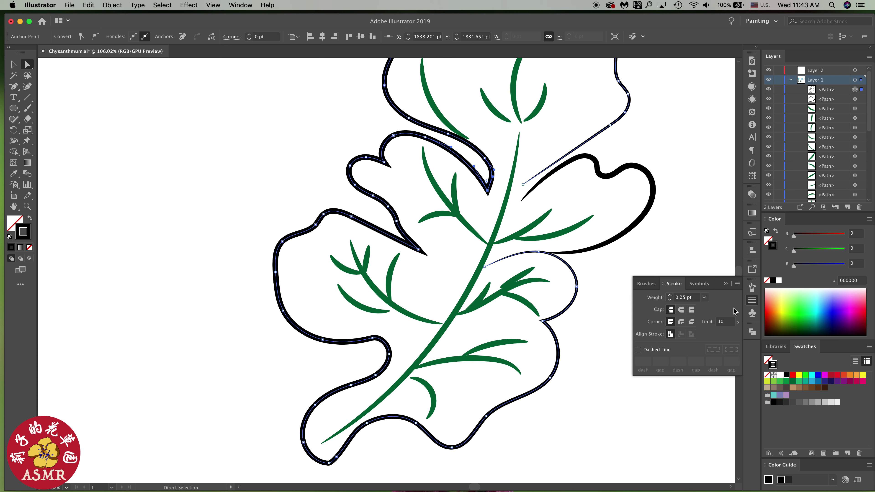
{"action": "left_click", "coordinate": [683, 299]}
{"action": "type", "text": "0.1"}
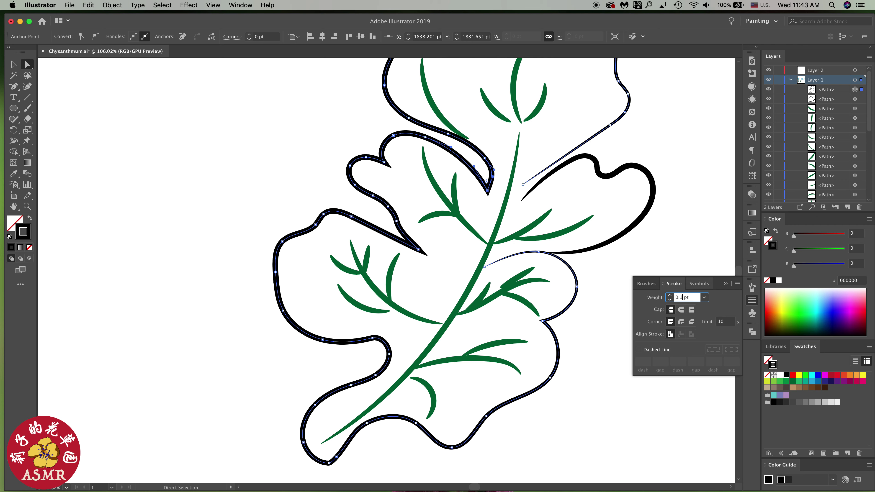
{"action": "type", "text": "5"}
{"action": "key", "text": "Return"}
- Give the right lobe outline a 0.15 pt stroke weight, undoing an accidental 0 entry
{"action": "left_click", "coordinate": [593, 249]}
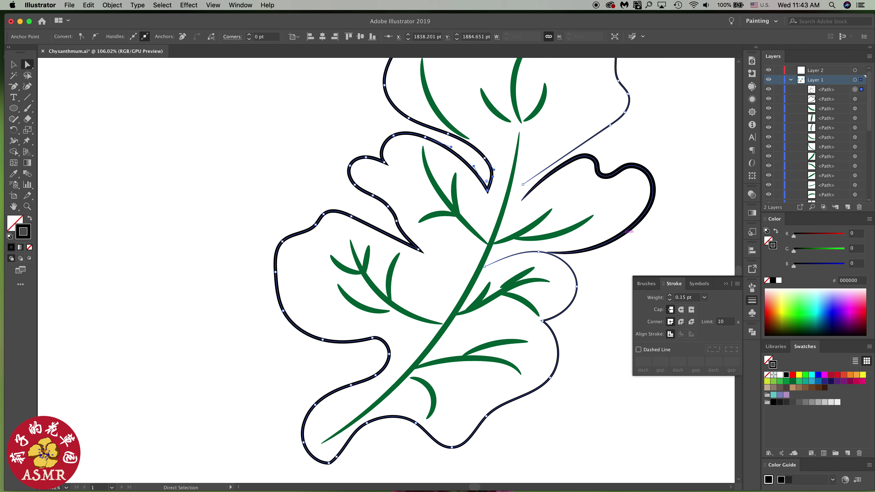
{"action": "left_click", "coordinate": [752, 300]}
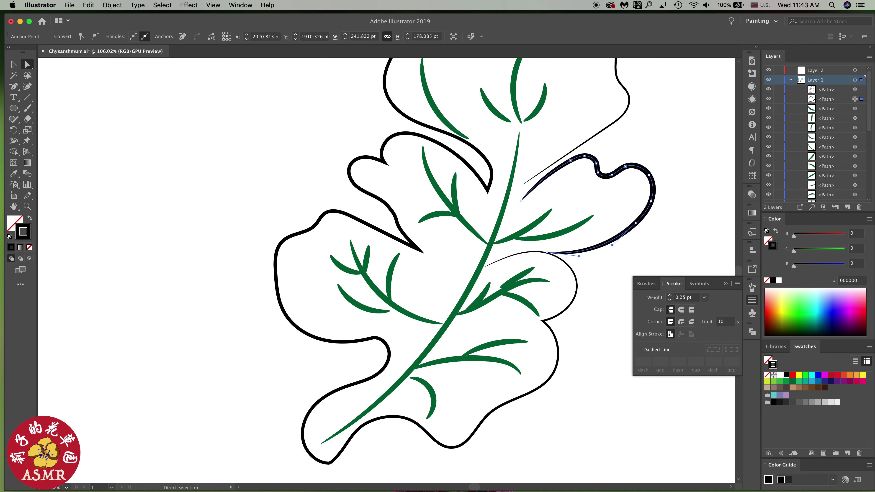
{"action": "left_click", "coordinate": [685, 297]}
{"action": "type", "text": "0"}
{"action": "key", "text": "Return"}
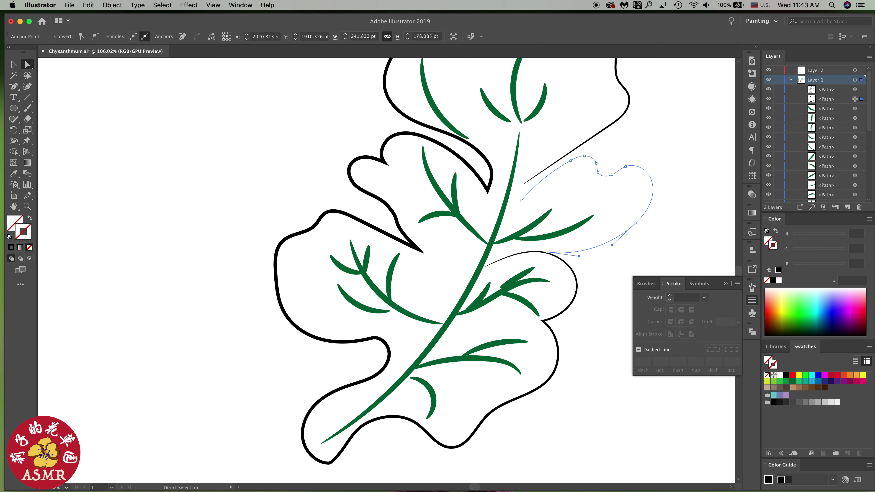
{"action": "key", "text": "ctrl+z"}
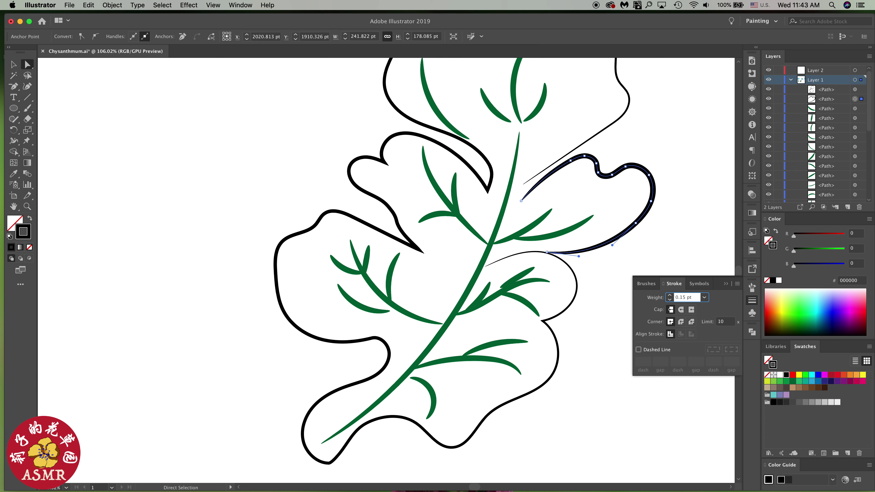
{"action": "key", "text": "Tab"}
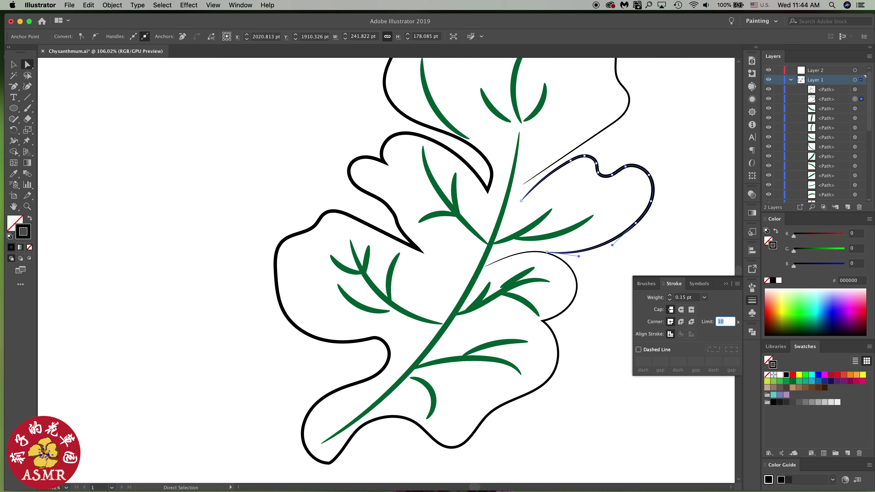
- Snap the leaf outline's end onto the diagonal line's end and join them into one path
{"action": "scroll", "coordinate": [583, 250], "scroll_direction": "down", "scroll_amount": 3}
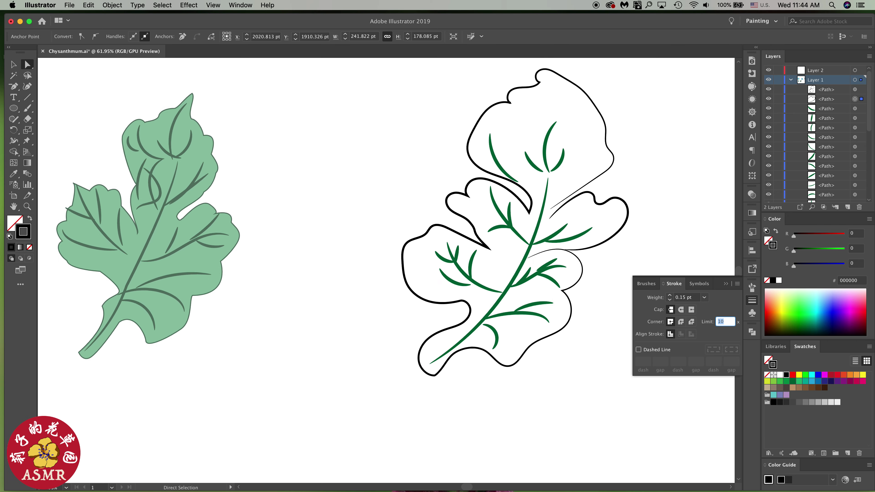
{"action": "scroll", "coordinate": [550, 208], "scroll_direction": "up", "scroll_amount": 5}
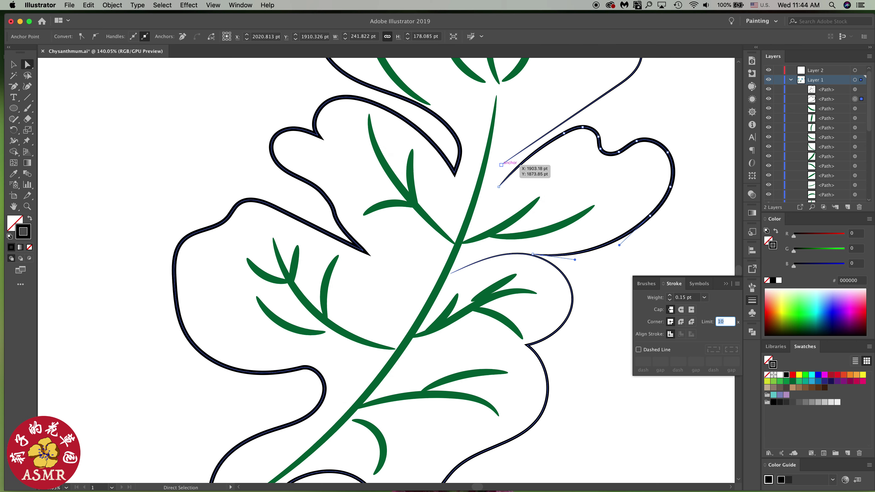
{"action": "left_click", "coordinate": [501, 165]}
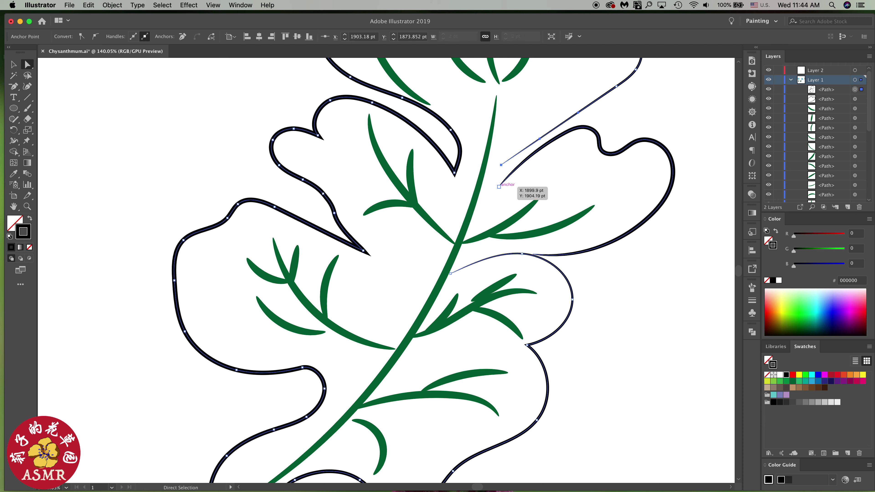
{"action": "mouse_move", "coordinate": [499, 186]}
{"action": "left_mouse_down"}
{"action": "mouse_move", "coordinate": [501, 165]}
{"action": "mouse_move", "coordinate": [527, 156]}
{"action": "left_mouse_up"}
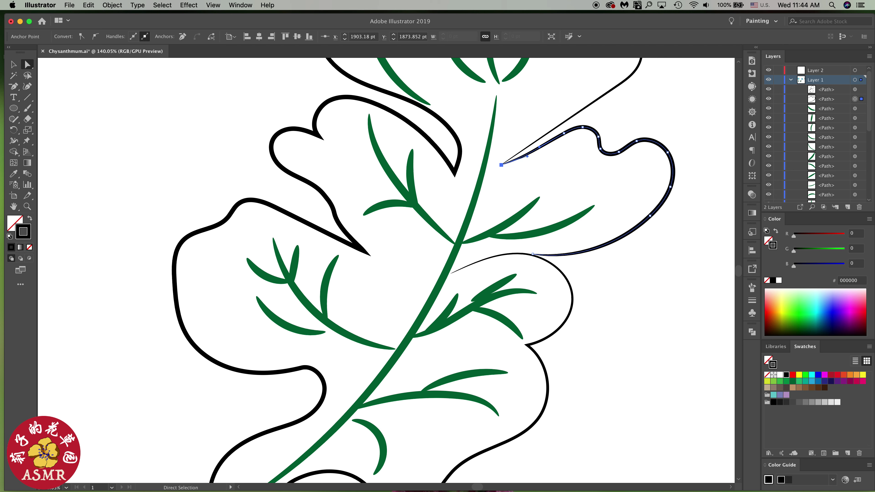
{"action": "left_click_drag", "start_coordinate": [495, 158], "coordinate": [503, 170]}
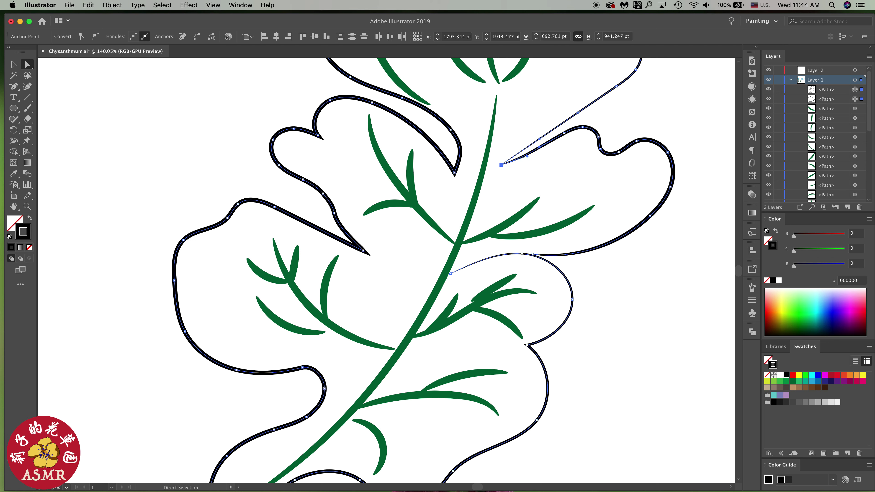
{"action": "right_click", "coordinate": [505, 167]}
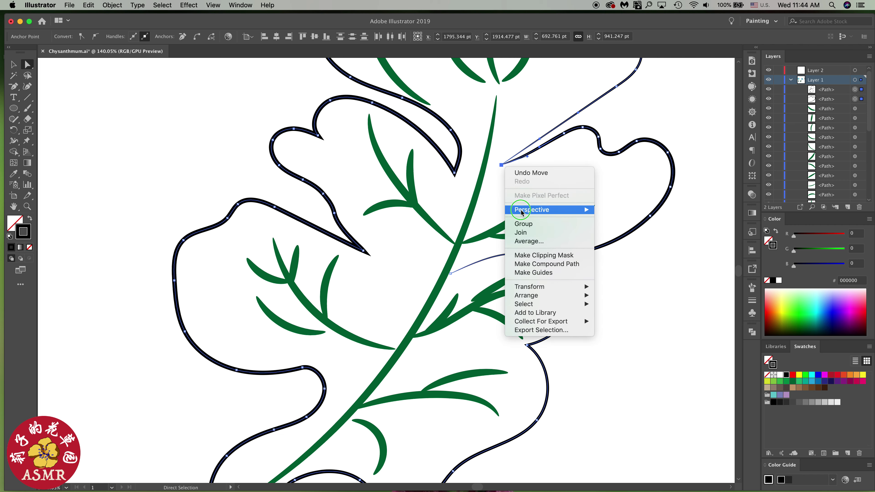
{"action": "left_click", "coordinate": [525, 229]}
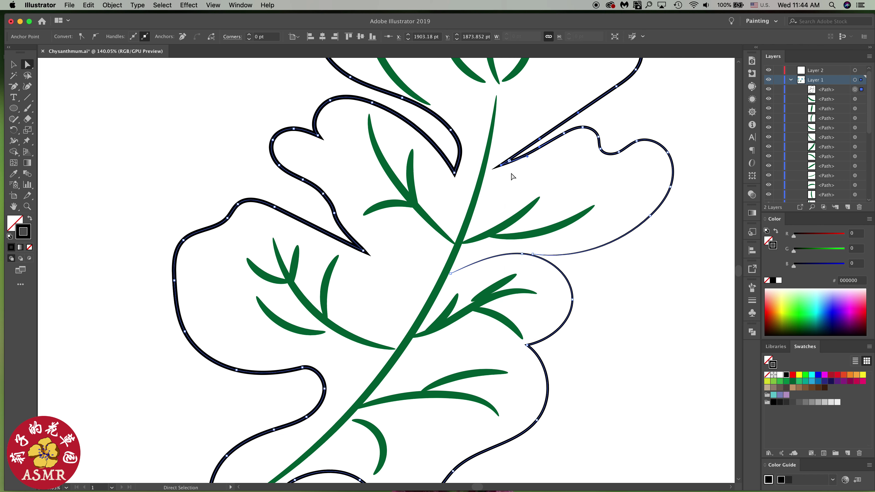
- Drag direction handles to reshape the curve into the pointed notch tip
{"action": "scroll", "coordinate": [514, 179], "scroll_direction": "down", "scroll_amount": 5}
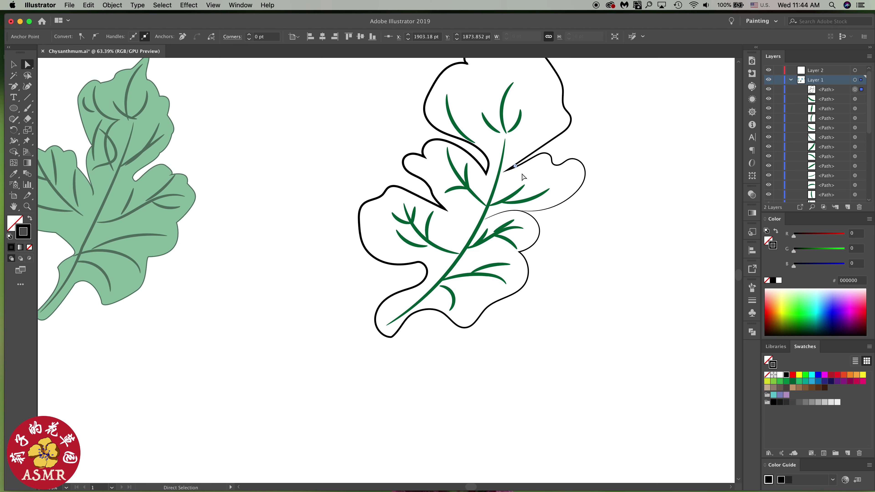
{"action": "scroll", "coordinate": [523, 177], "scroll_direction": "up", "scroll_amount": 2}
{"action": "scroll", "coordinate": [517, 172], "scroll_direction": "up", "scroll_amount": 2}
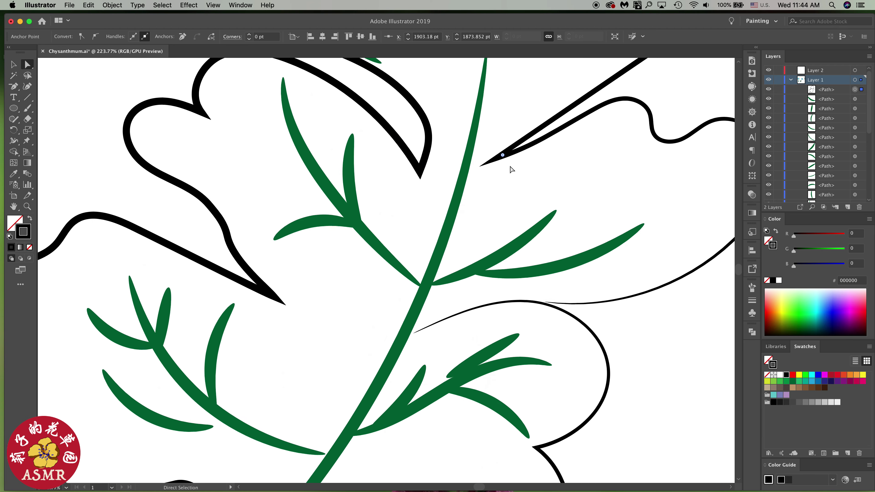
{"action": "scroll", "coordinate": [512, 168], "scroll_direction": "up", "scroll_amount": 2}
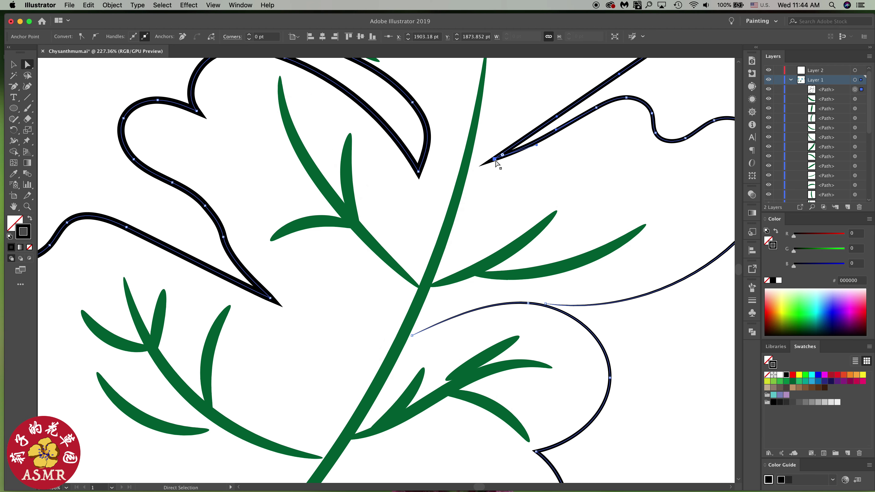
{"action": "left_click_drag", "start_coordinate": [536, 146], "coordinate": [517, 153]}
{"action": "left_click_drag", "start_coordinate": [555, 119], "coordinate": [520, 140]}
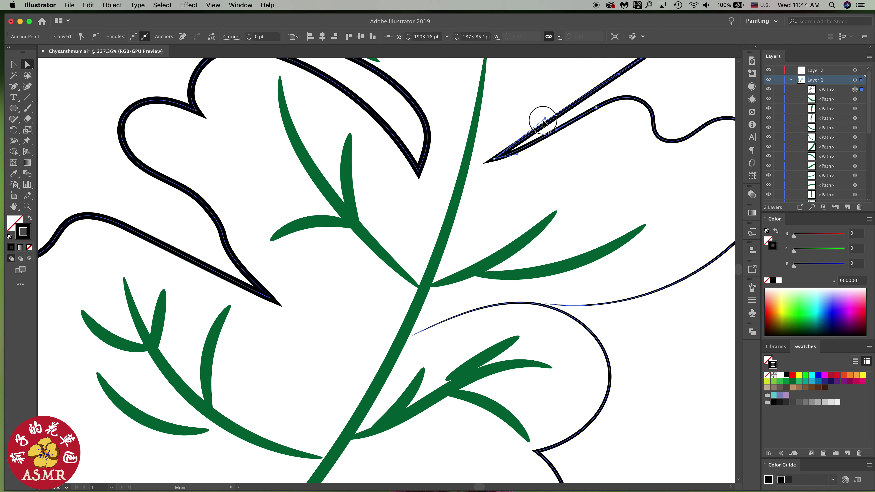
{"action": "left_click_drag", "start_coordinate": [509, 147], "coordinate": [510, 146]}
{"action": "scroll", "coordinate": [529, 165], "scroll_direction": "down", "scroll_amount": 3}
{"action": "scroll", "coordinate": [558, 159], "scroll_direction": "down", "scroll_amount": 3}
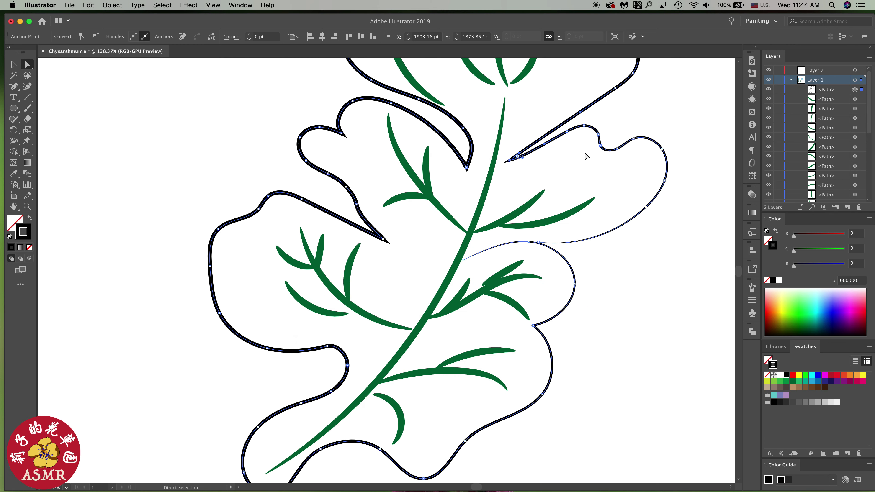
{"action": "scroll", "coordinate": [587, 152], "scroll_direction": "down", "scroll_amount": 3}
{"action": "scroll", "coordinate": [637, 148], "scroll_direction": "down", "scroll_amount": 2}
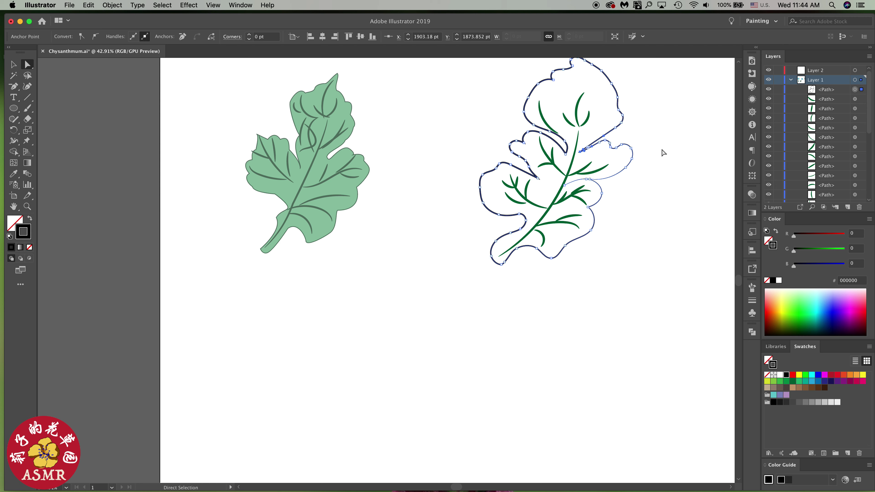
{"action": "scroll", "coordinate": [673, 156], "scroll_direction": "up", "scroll_amount": 1}
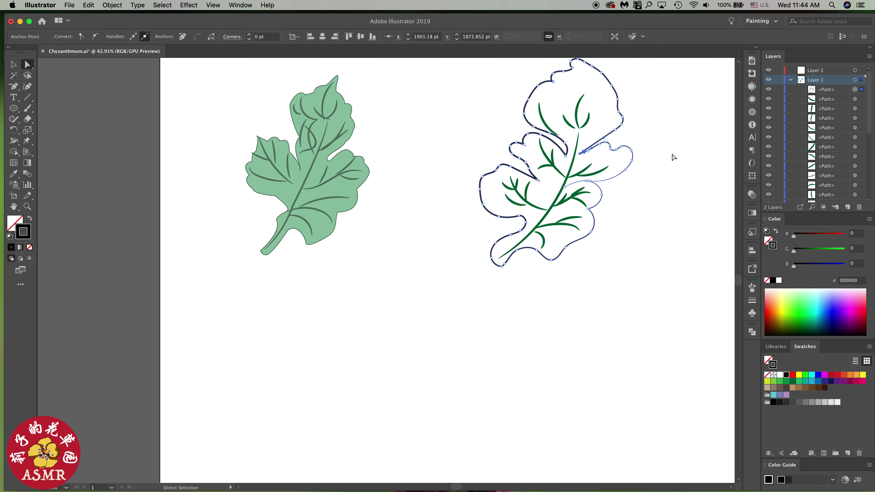
{"action": "scroll", "coordinate": [672, 156], "scroll_direction": "up", "scroll_amount": 3}
{"action": "scroll", "coordinate": [671, 156], "scroll_direction": "up", "scroll_amount": 2}
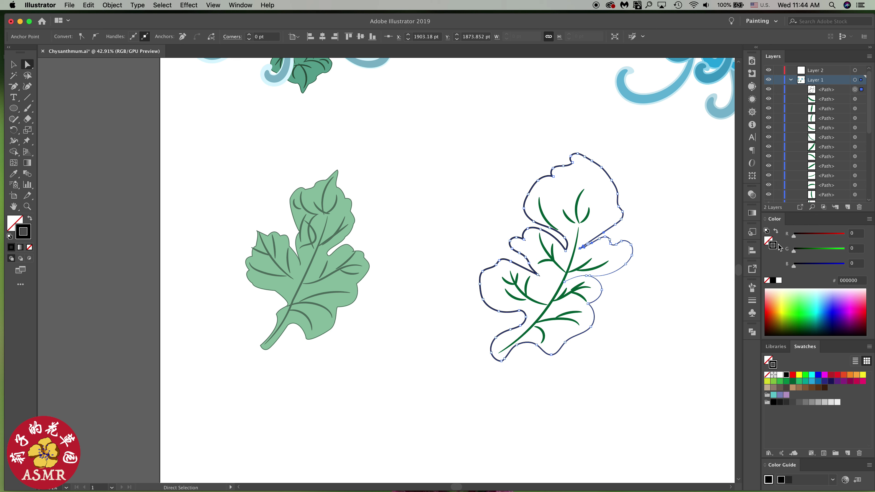
- Fill the lobed leaf outline with a green swatch after trying several greens and teal
{"action": "left_click", "coordinate": [771, 239]}
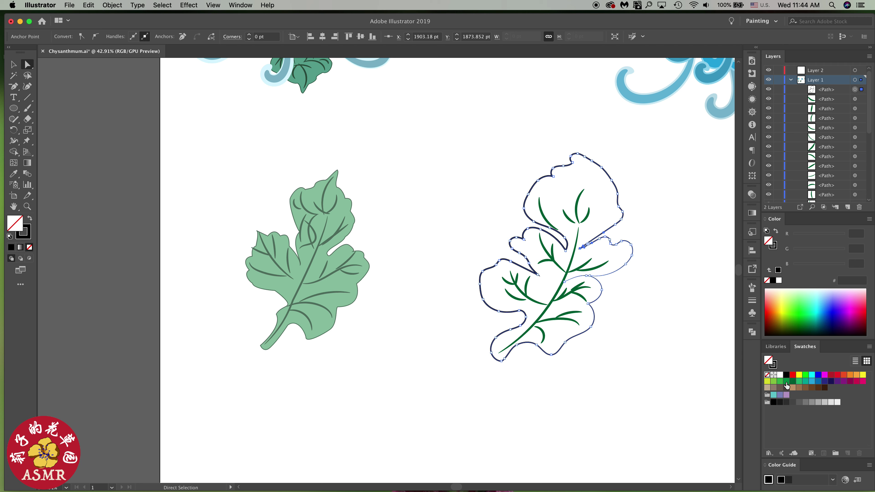
{"action": "left_click", "coordinate": [787, 383]}
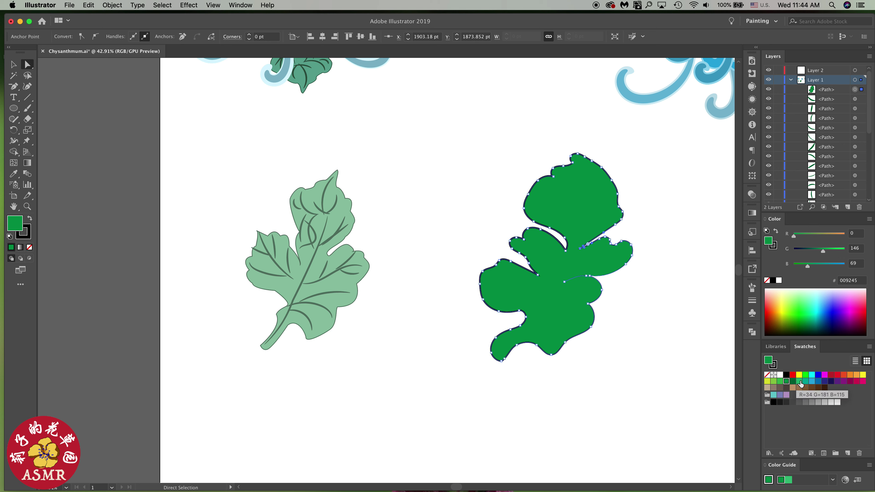
{"action": "left_click", "coordinate": [799, 381]}
{"action": "left_click", "coordinate": [806, 381]}
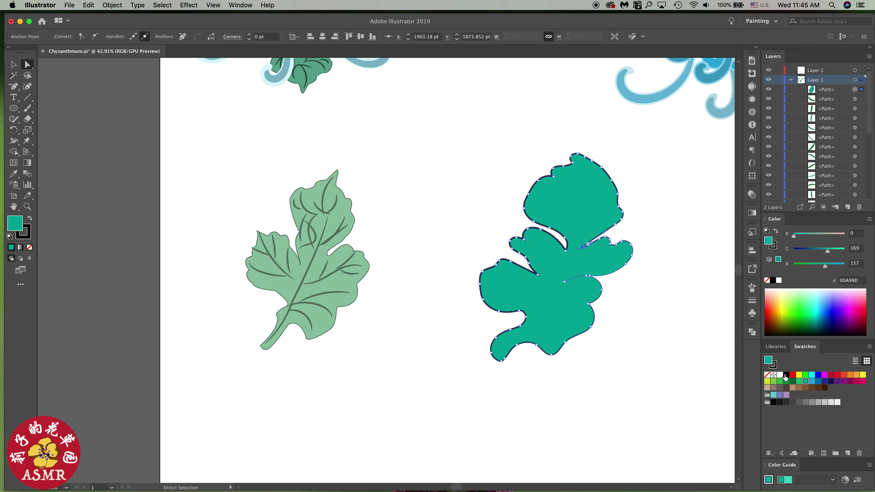
{"action": "left_click", "coordinate": [799, 381]}
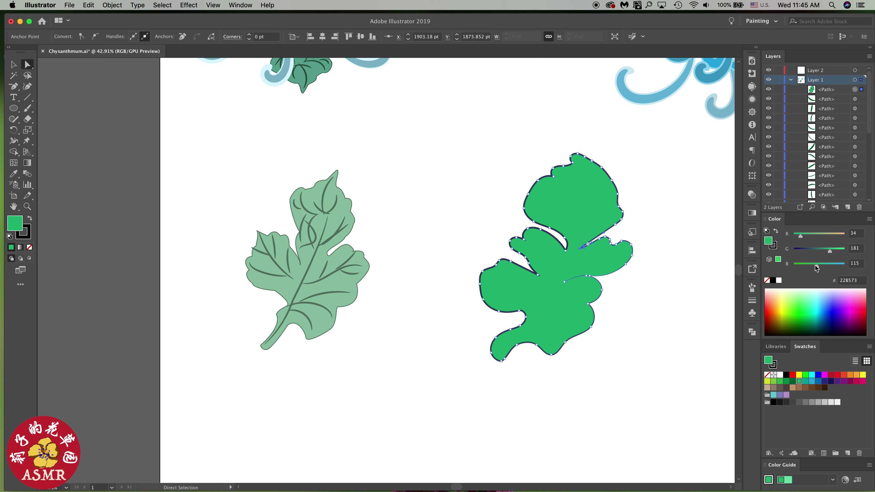
- Soften the fill in HSB mode to H 152.3, S 27.96%, B 72.94% sage green
{"action": "left_click", "coordinate": [870, 220]}
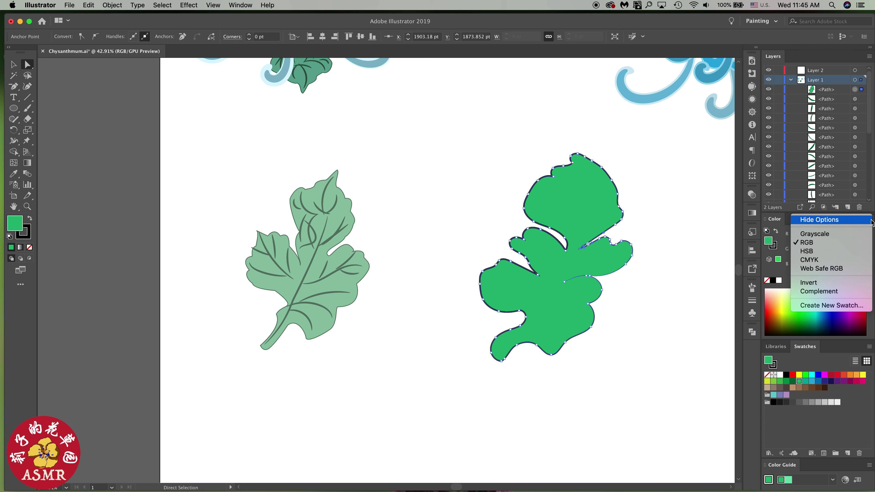
{"action": "left_click", "coordinate": [831, 251]}
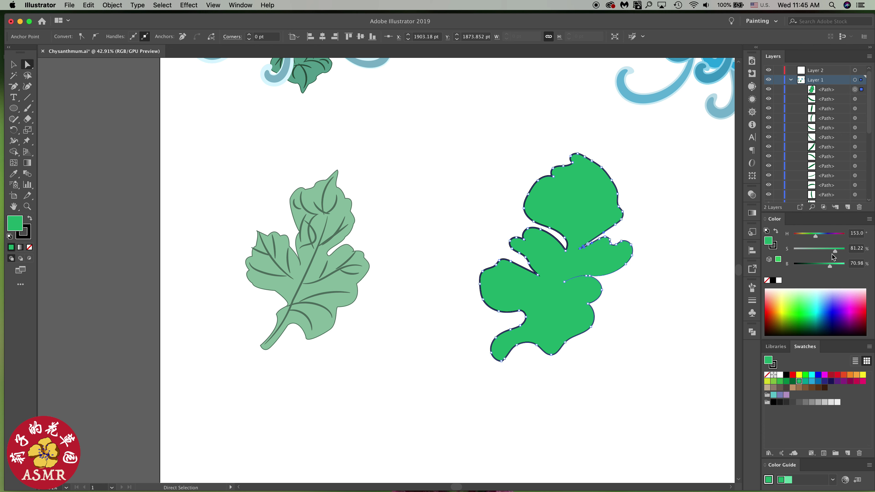
{"action": "mouse_move", "coordinate": [835, 252]}
{"action": "left_mouse_down"}
{"action": "mouse_move", "coordinate": [813, 252]}
{"action": "mouse_move", "coordinate": [835, 267]}
{"action": "mouse_move", "coordinate": [808, 252]}
{"action": "left_mouse_up"}
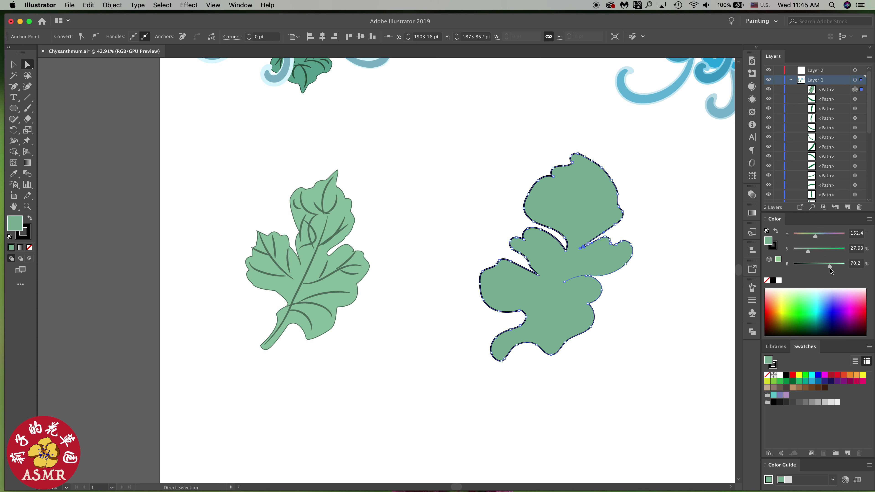
{"action": "left_click_drag", "start_coordinate": [830, 267], "coordinate": [830, 266]}
{"action": "left_click", "coordinate": [681, 302]}
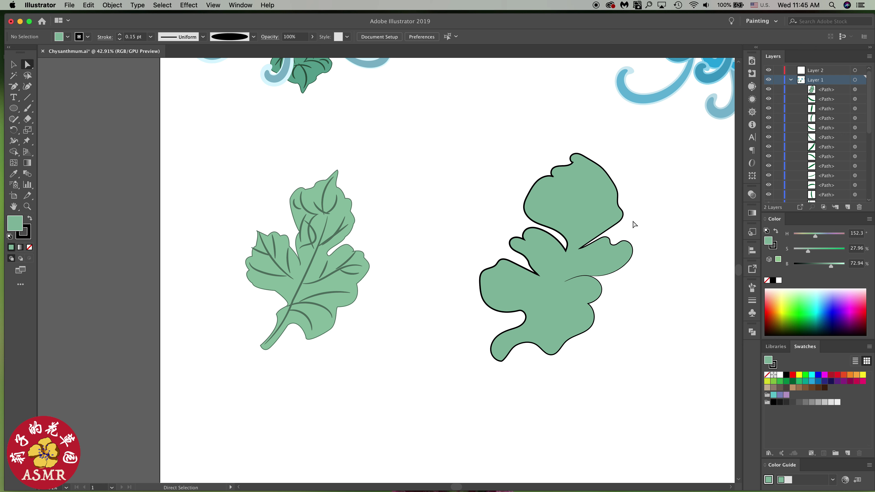
- Thin the right leaf's outline stroke to 0.1 pt
{"action": "key", "text": "v"}
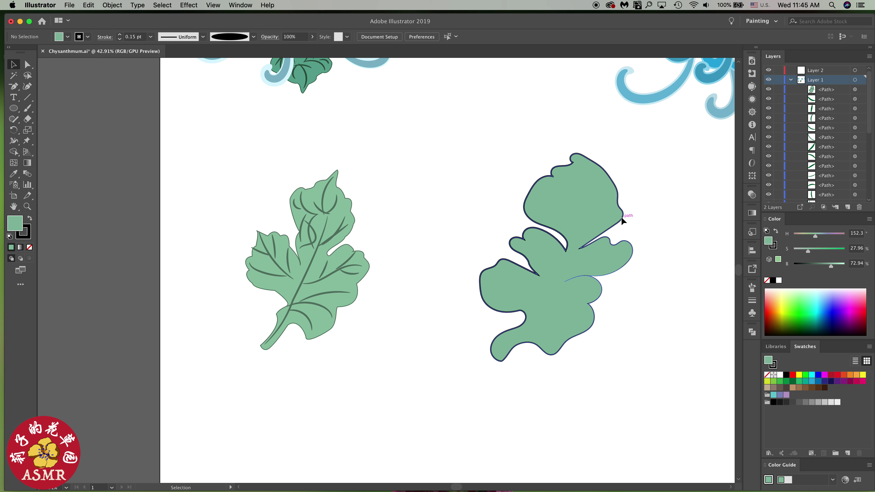
{"action": "left_click", "coordinate": [624, 221]}
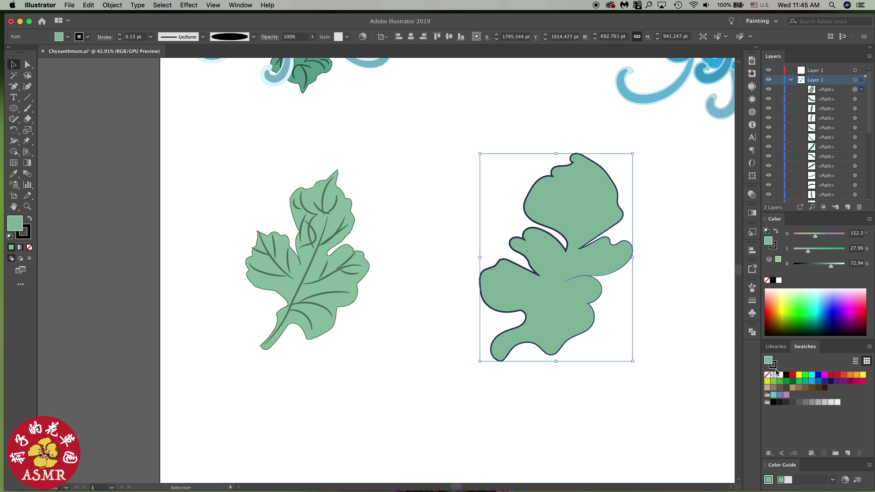
{"action": "left_click", "coordinate": [752, 300]}
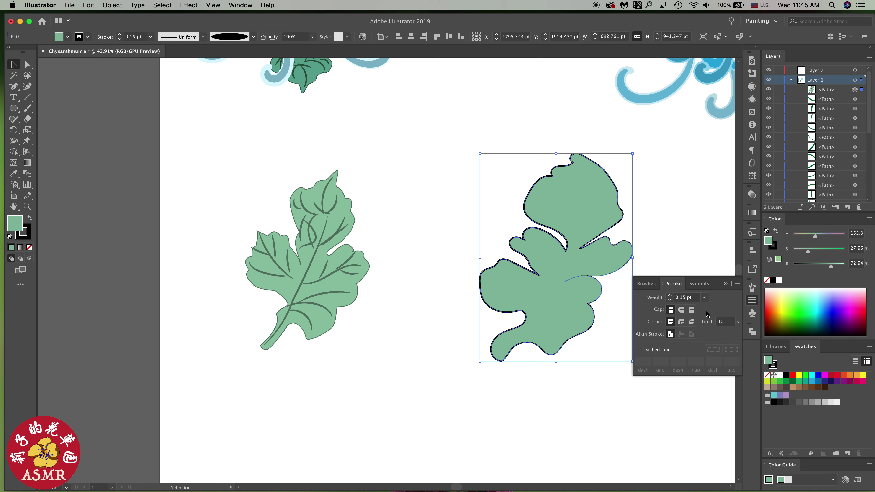
{"action": "left_click", "coordinate": [682, 299]}
{"action": "double_click", "coordinate": [685, 299]}
{"action": "left_click", "coordinate": [686, 298]}
{"action": "key", "text": "BackSpace"}
{"action": "type", "text": "0"}
{"action": "key", "text": "Return"}
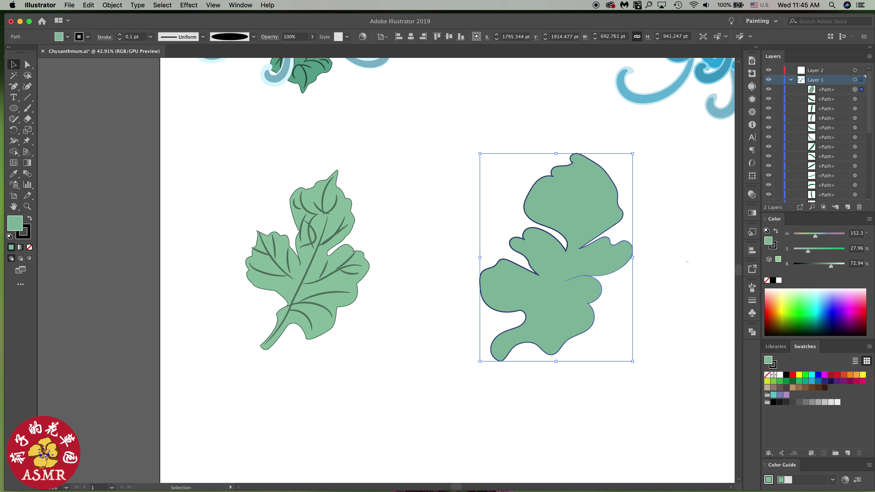
{"action": "key", "text": "super+shift+a"}
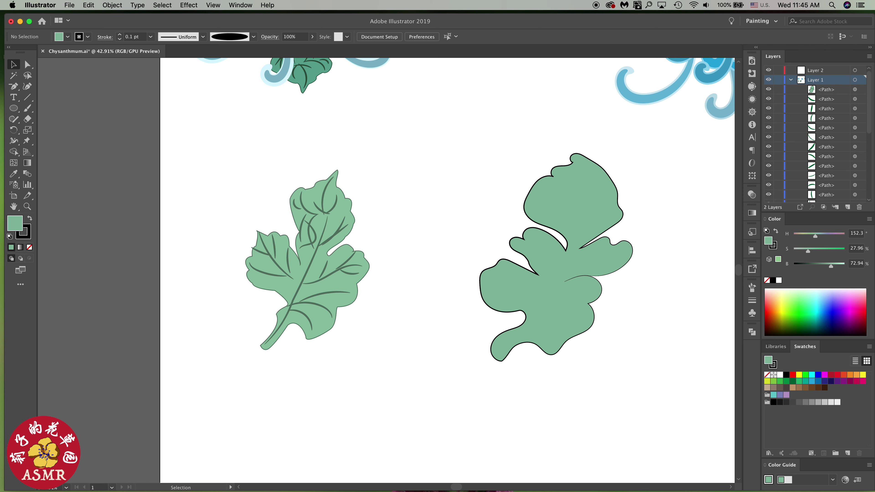
- Colour the right leaf's outline stroke with the dark green swatch
{"action": "key", "text": "x"}
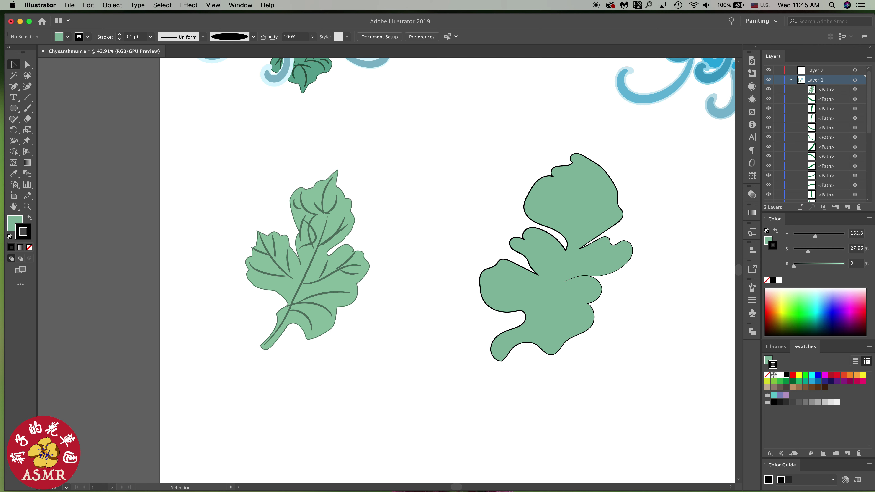
{"action": "left_click", "coordinate": [792, 381]}
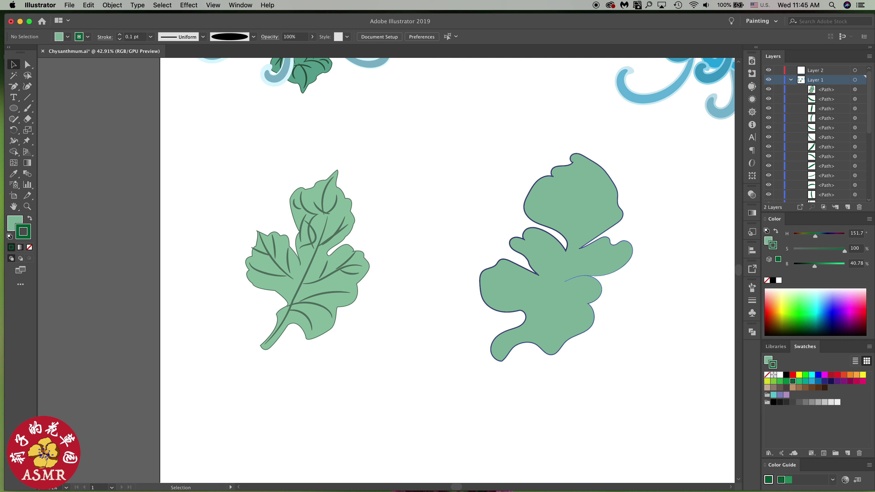
{"action": "left_click", "coordinate": [603, 207]}
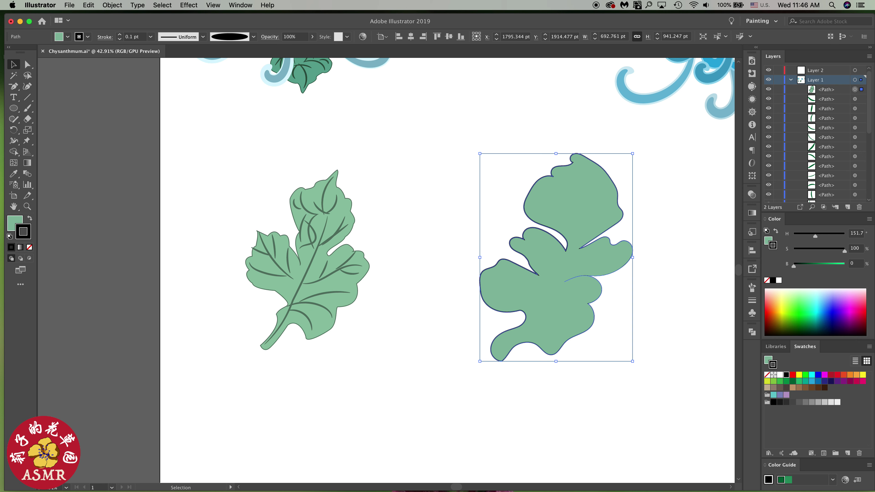
{"action": "left_click", "coordinate": [792, 382]}
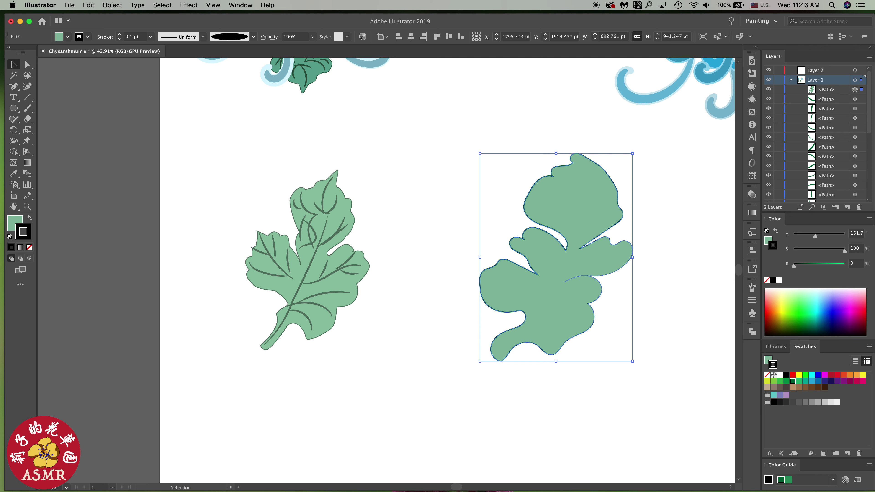
{"action": "key", "text": "super+shift+a"}
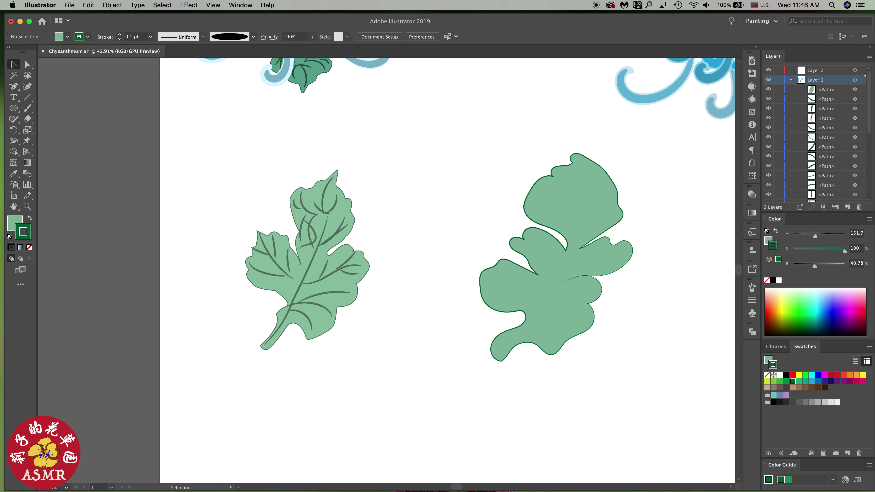
{"action": "left_click", "coordinate": [826, 90]}
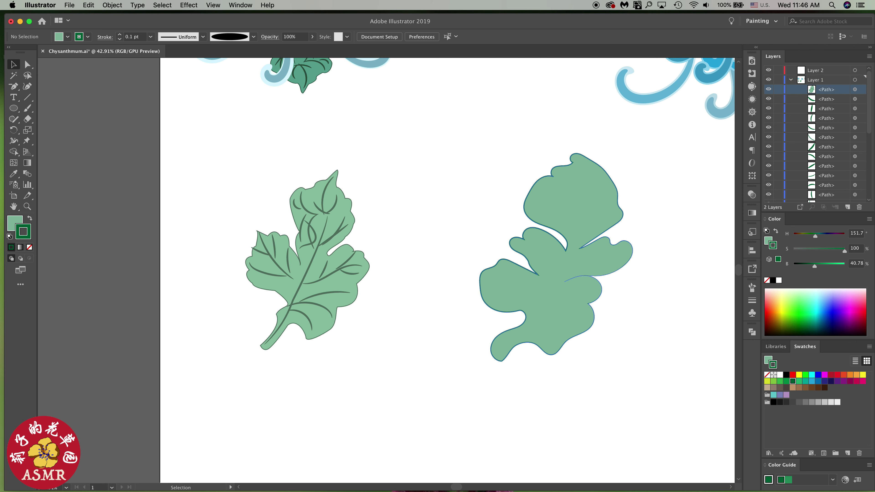
- Send the sage leaf fill to the back so the dark green veins show on top
{"action": "left_click", "coordinate": [590, 223]}
{"action": "right_click", "coordinate": [590, 223]}
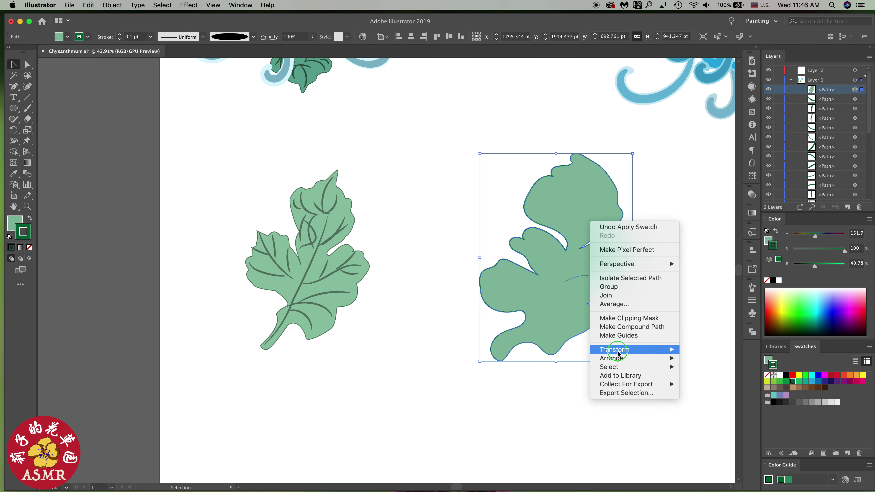
{"action": "mouse_move", "coordinate": [612, 358]}
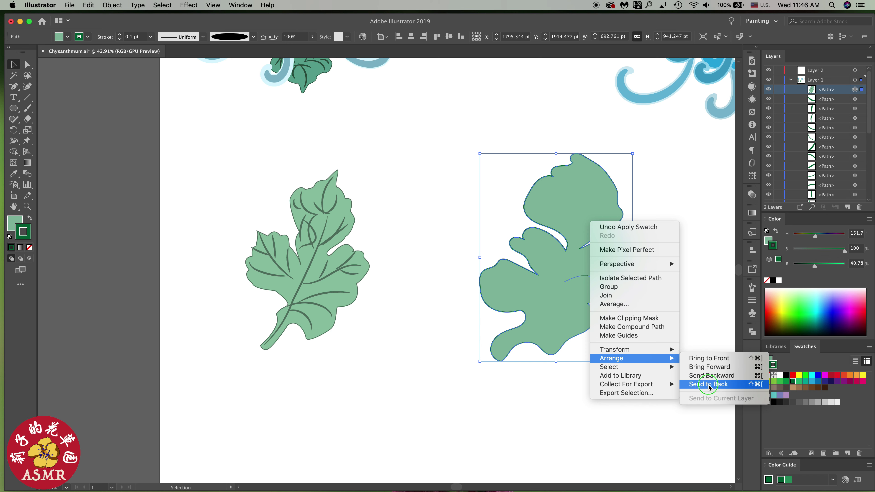
{"action": "left_click", "coordinate": [709, 385]}
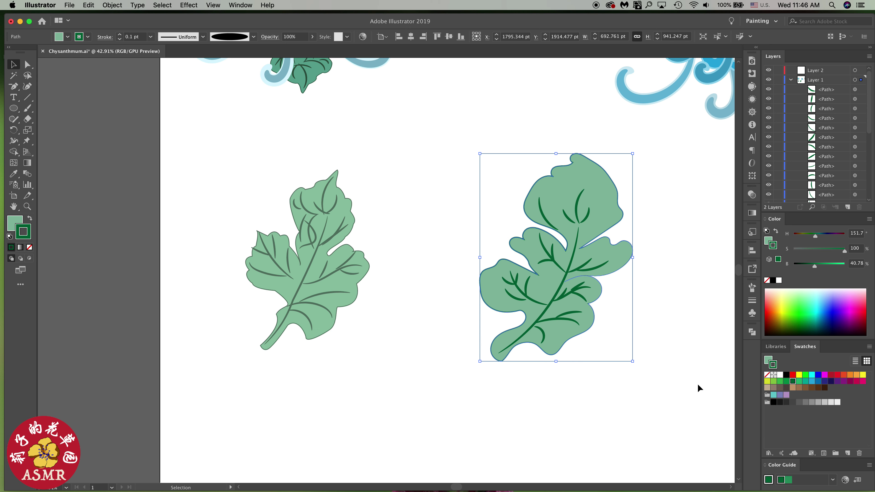
{"action": "left_click", "coordinate": [683, 335]}
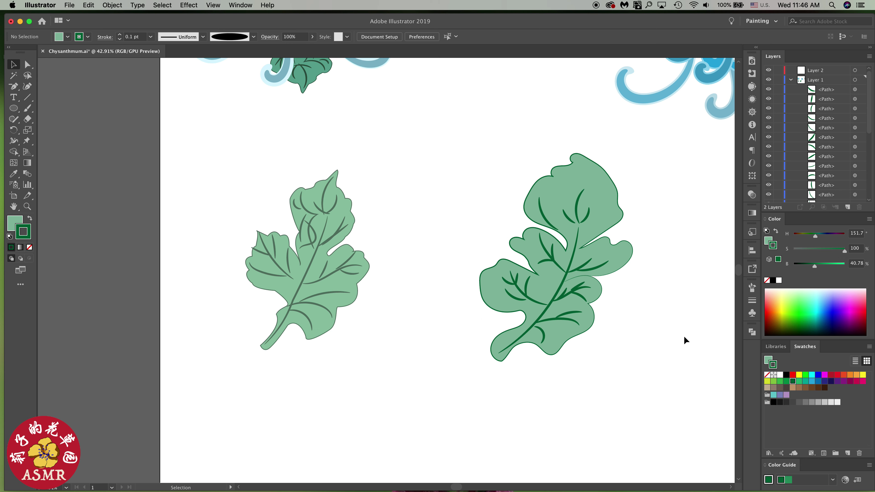
- Lower the leaf's top point and remove an extra anchor to form a new pointed tip
{"action": "left_click", "coordinate": [574, 164]}
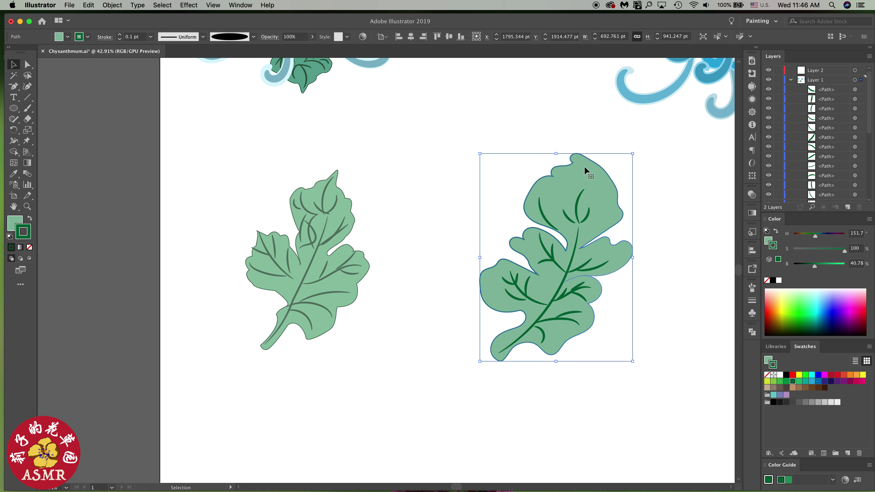
{"action": "key", "text": "a"}
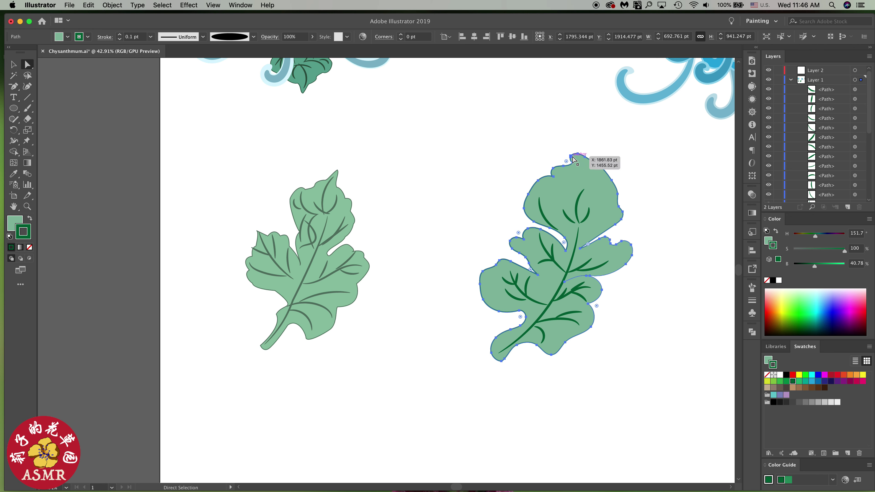
{"action": "left_click", "coordinate": [572, 156]}
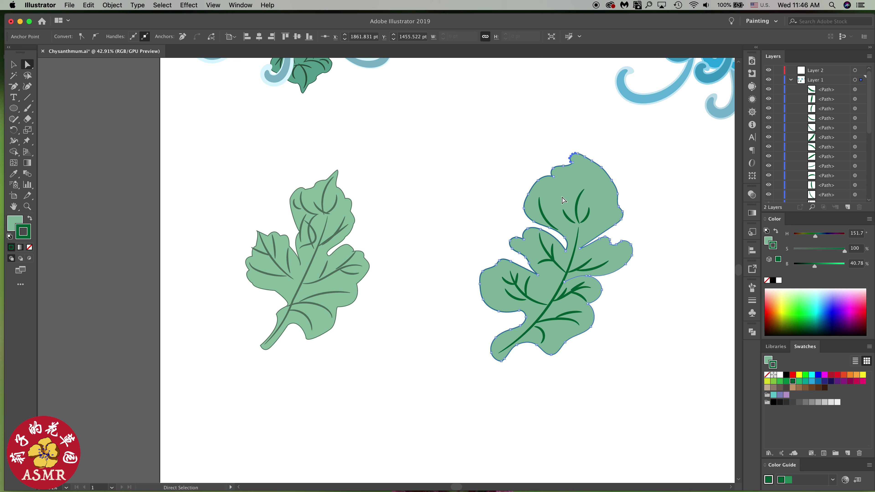
{"action": "mouse_move", "coordinate": [572, 158]}
{"action": "left_mouse_down"}
{"action": "mouse_move", "coordinate": [571, 168]}
{"action": "mouse_move", "coordinate": [576, 153]}
{"action": "left_mouse_up"}
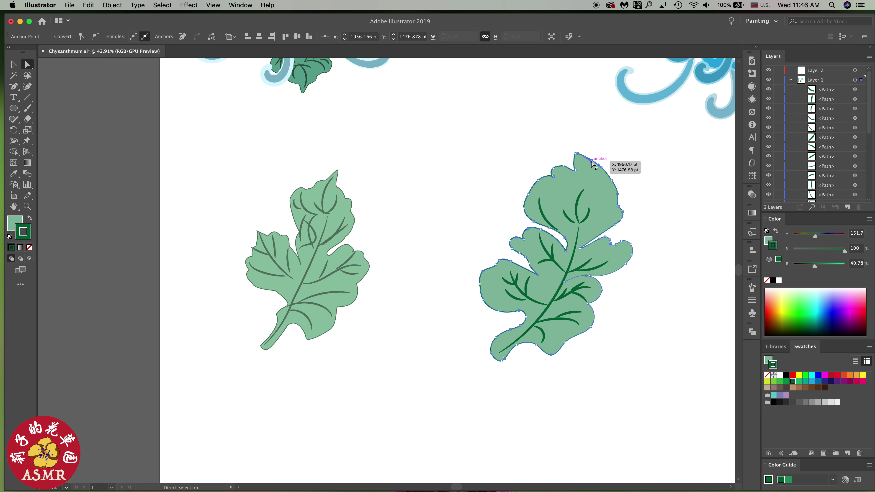
{"action": "key", "text": "minus"}
{"action": "left_click", "coordinate": [582, 157]}
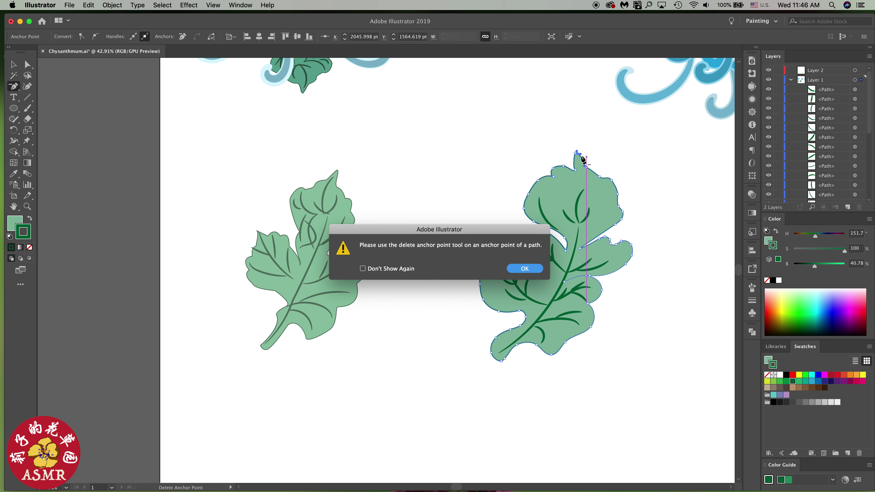
{"action": "key", "text": "Return"}
{"action": "key", "text": "a"}
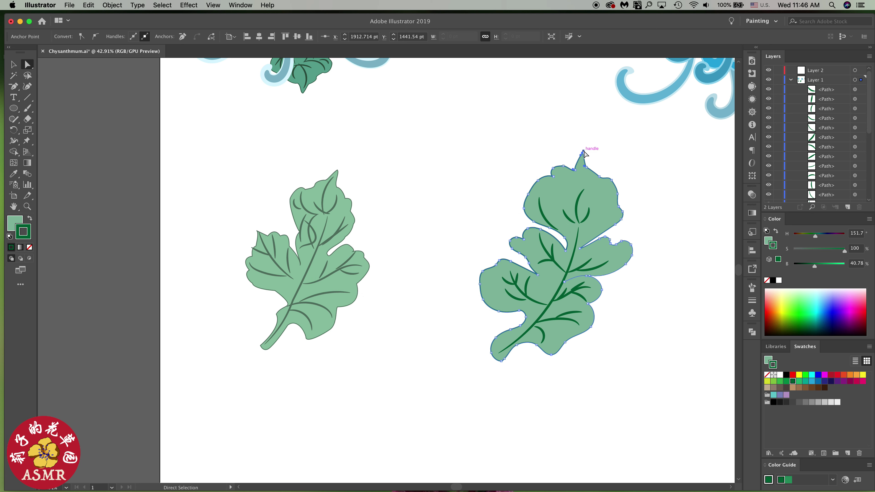
{"action": "left_click_drag", "start_coordinate": [584, 151], "coordinate": [610, 201]}
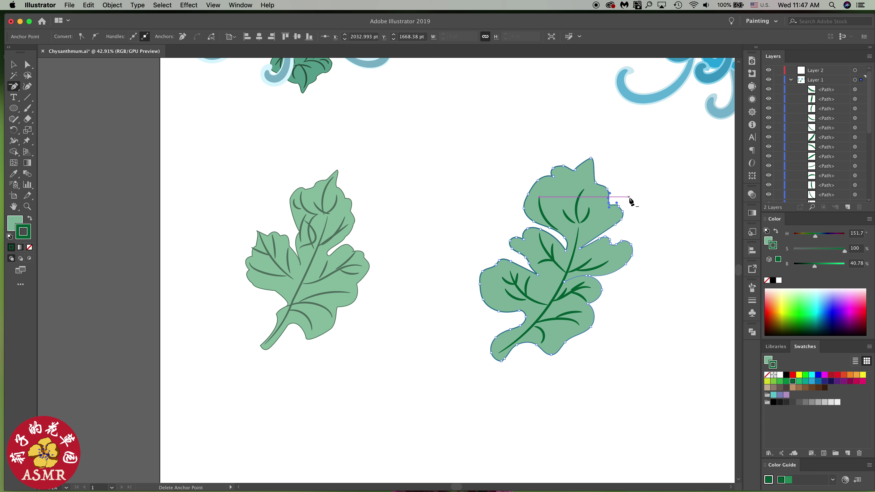
- Remove a left-edge anchor and reshape the upper-left outline into a raised, rounder lobe
{"action": "key", "text": "p"}
{"action": "left_click", "coordinate": [530, 221]}
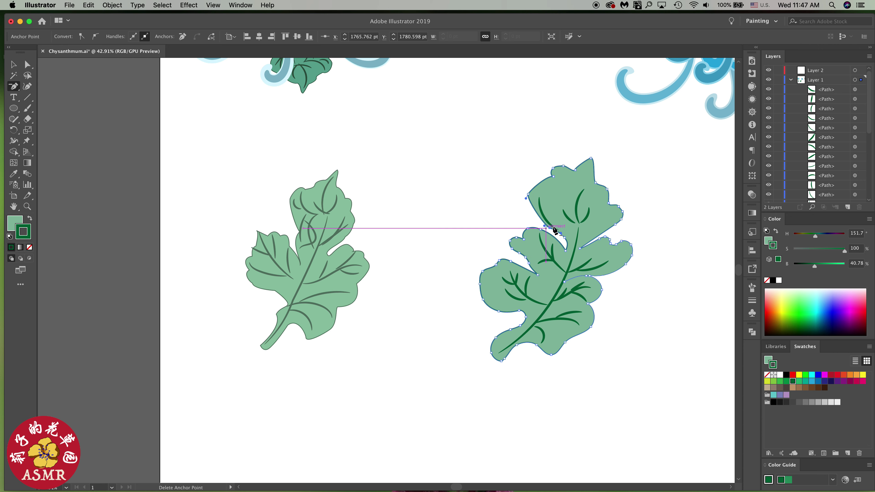
{"action": "key", "text": "a"}
{"action": "left_click_drag", "start_coordinate": [527, 200], "coordinate": [530, 196]}
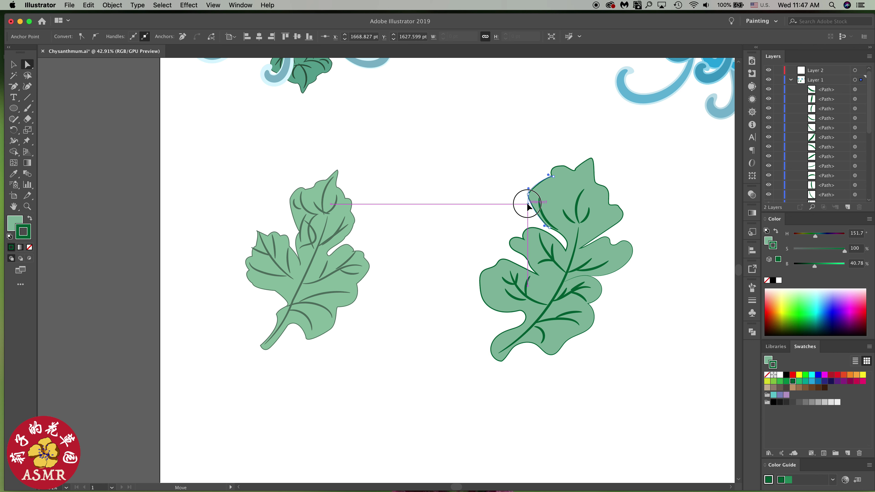
{"action": "left_click", "coordinate": [549, 228]}
{"action": "left_click_drag", "start_coordinate": [550, 231], "coordinate": [556, 179]}
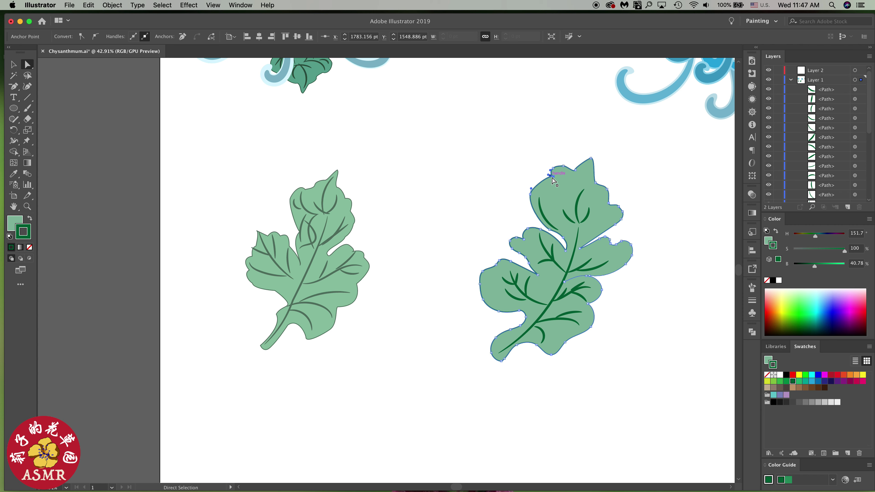
{"action": "mouse_move", "coordinate": [555, 180]}
{"action": "left_mouse_down"}
{"action": "mouse_move", "coordinate": [551, 167]}
{"action": "mouse_move", "coordinate": [586, 164]}
{"action": "left_mouse_up"}
- Round the leaf's top notch and bulge its right lobe outward
{"action": "scroll", "coordinate": [557, 182], "scroll_direction": "up", "scroll_amount": 3}
{"action": "left_click", "coordinate": [585, 164]}
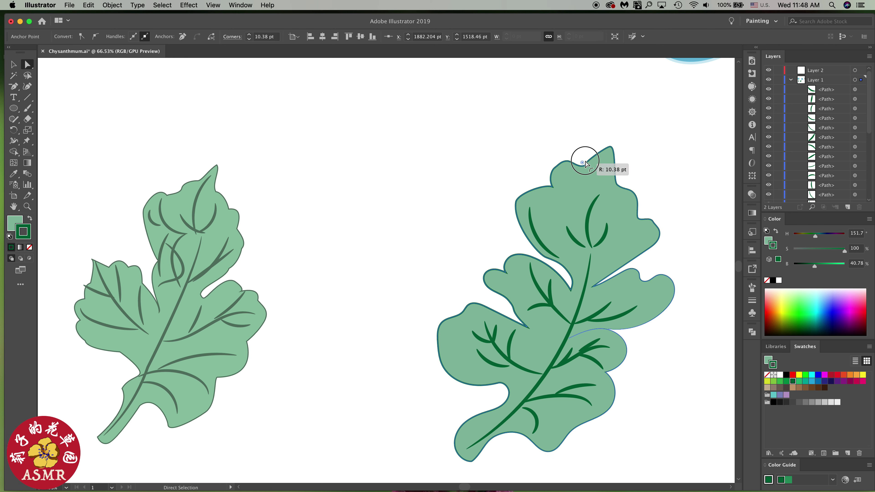
{"action": "left_click", "coordinate": [596, 177]}
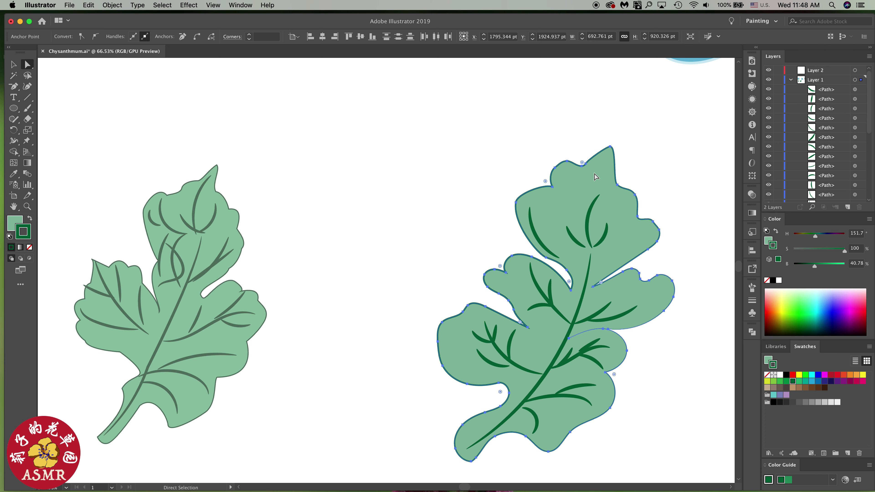
{"action": "left_click_drag", "start_coordinate": [516, 204], "coordinate": [520, 207]}
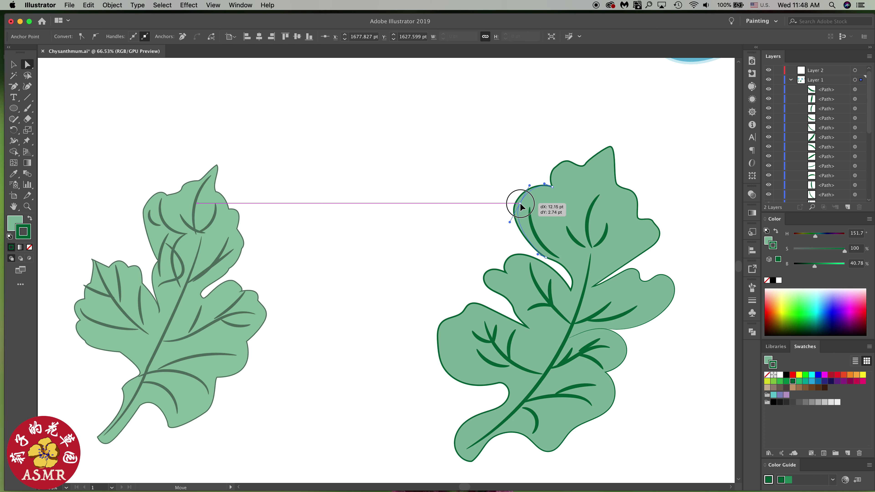
{"action": "left_click", "coordinate": [528, 186]}
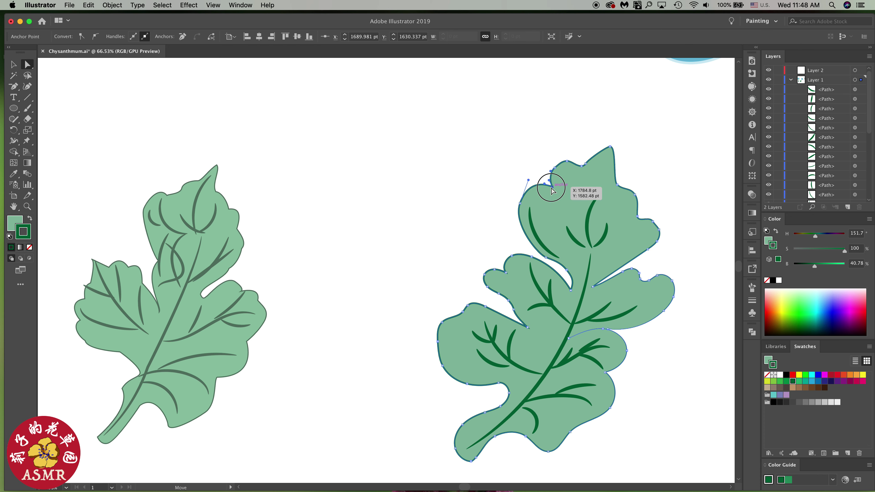
{"action": "left_click_drag", "start_coordinate": [552, 190], "coordinate": [550, 193]}
{"action": "left_click", "coordinate": [583, 165]}
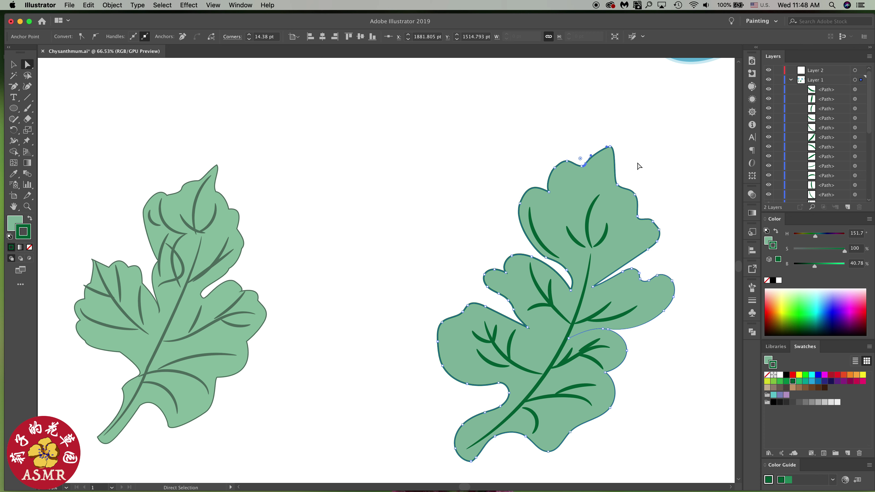
{"action": "left_click_drag", "start_coordinate": [651, 222], "coordinate": [662, 233]}
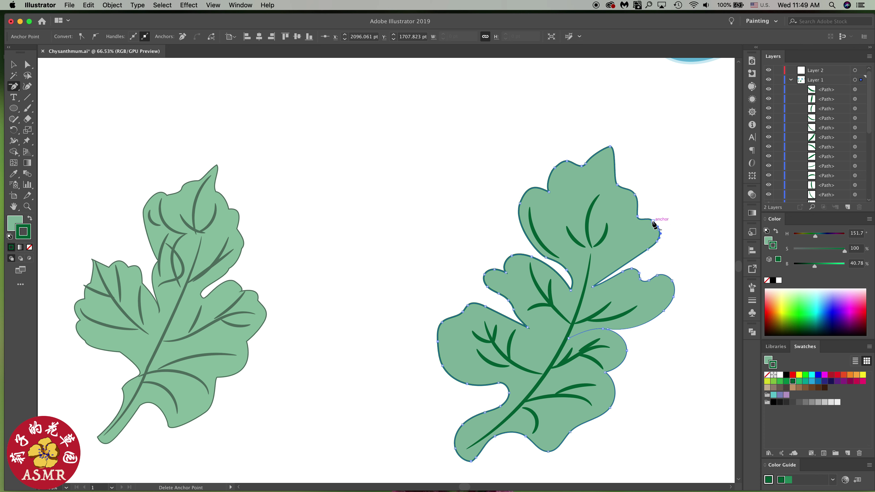
{"action": "mouse_move", "coordinate": [659, 229]}
{"action": "left_mouse_down"}
{"action": "mouse_move", "coordinate": [659, 221]}
{"action": "mouse_move", "coordinate": [649, 243]}
{"action": "left_mouse_up"}
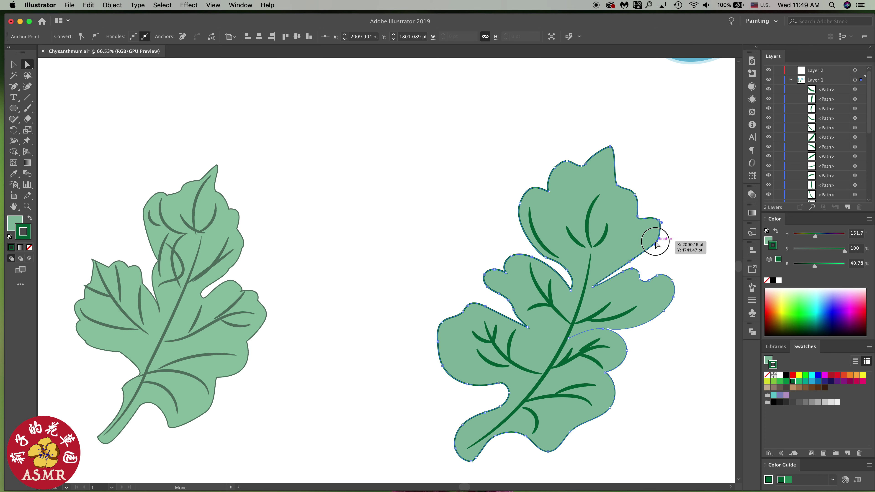
{"action": "left_click", "coordinate": [650, 254]}
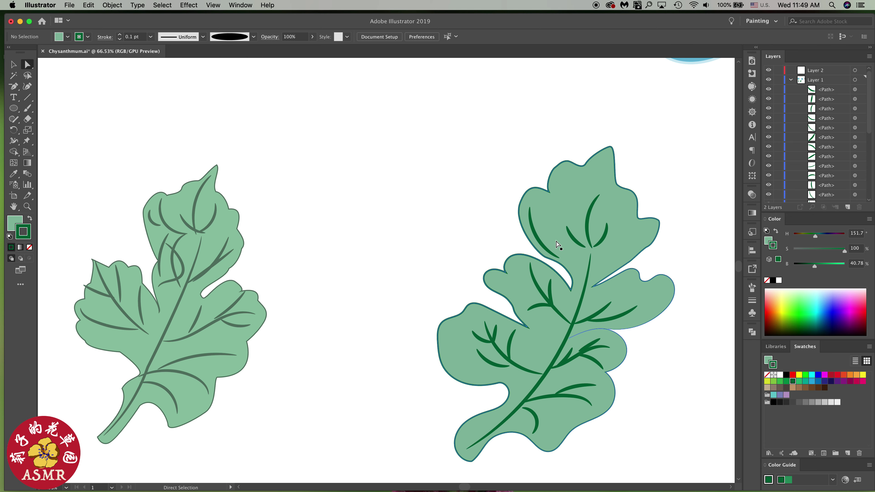
- Check an upper-left vein's stroke weight, then adjust points along the leaf's lower-left edge
{"action": "left_click", "coordinate": [550, 245]}
{"action": "key", "text": "v"}
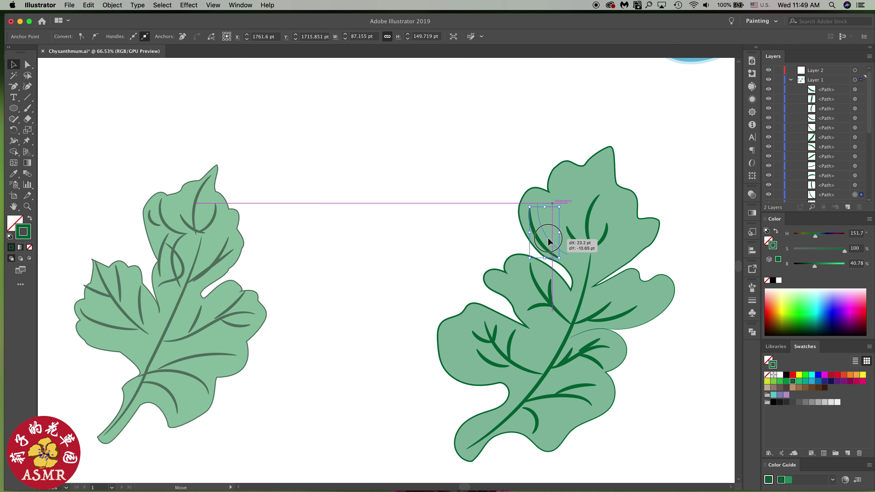
{"action": "left_click", "coordinate": [752, 312]}
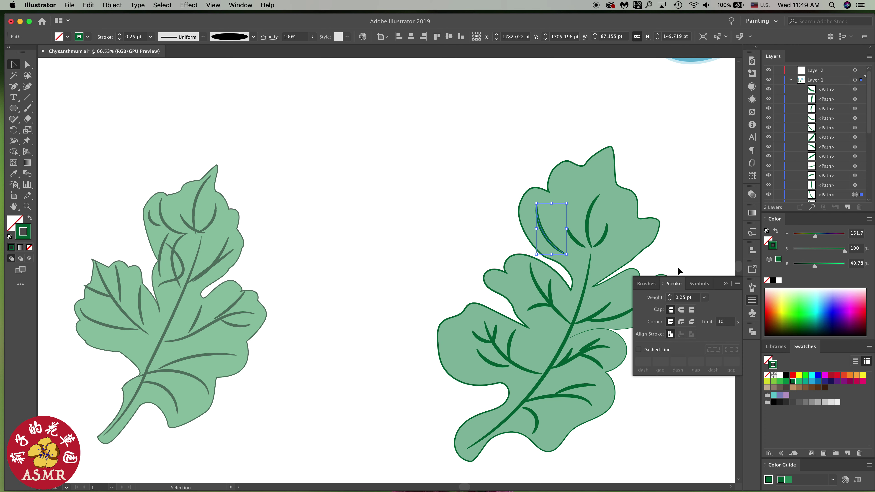
{"action": "left_click", "coordinate": [677, 255]}
{"action": "key", "text": "a"}
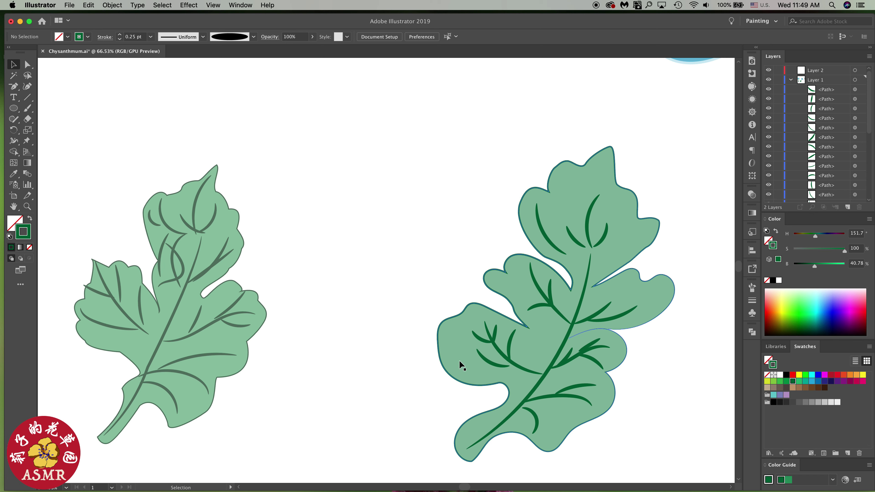
{"action": "left_click", "coordinate": [443, 363]}
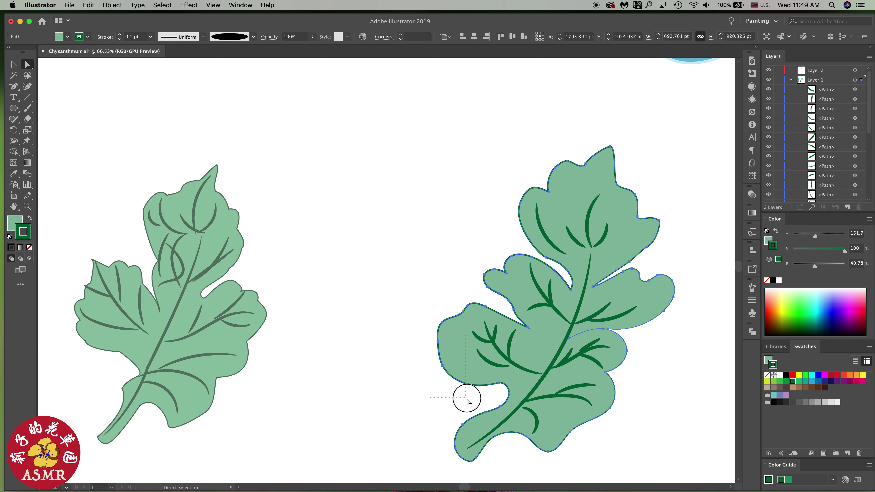
{"action": "mouse_move", "coordinate": [429, 338]}
{"action": "left_mouse_down"}
{"action": "mouse_move", "coordinate": [465, 396]}
{"action": "mouse_move", "coordinate": [444, 337]}
{"action": "left_mouse_up"}
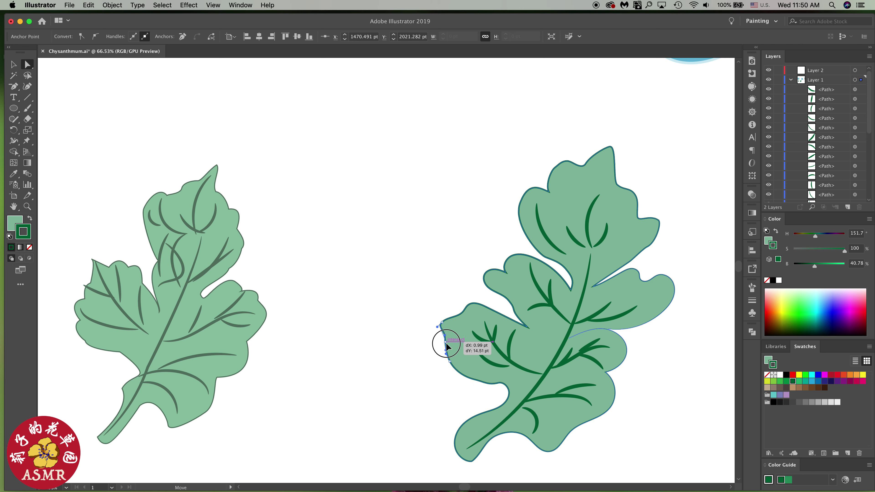
{"action": "left_click", "coordinate": [498, 386]}
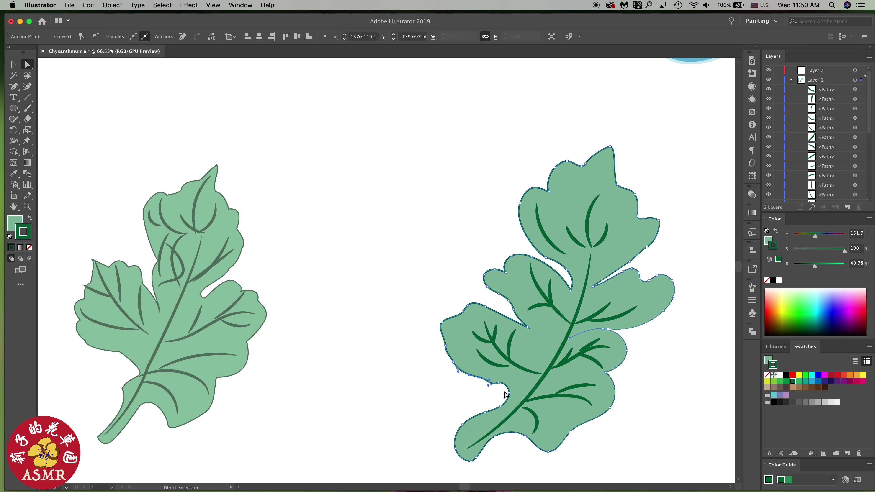
- Group the right leaf's outline and veins into one object
{"action": "key", "text": "super+0"}
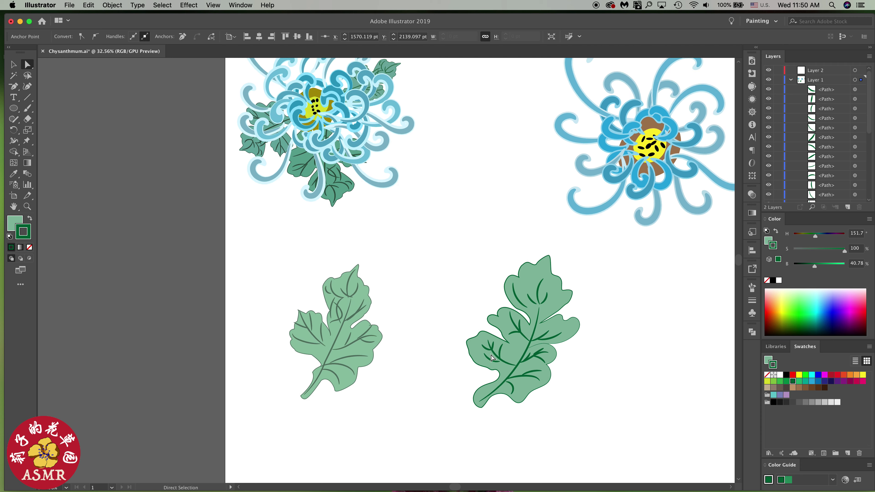
{"action": "left_click", "coordinate": [429, 242]}
{"action": "key", "text": "v"}
{"action": "left_click", "coordinate": [445, 293]}
{"action": "left_click_drag", "start_coordinate": [438, 244], "coordinate": [600, 442]}
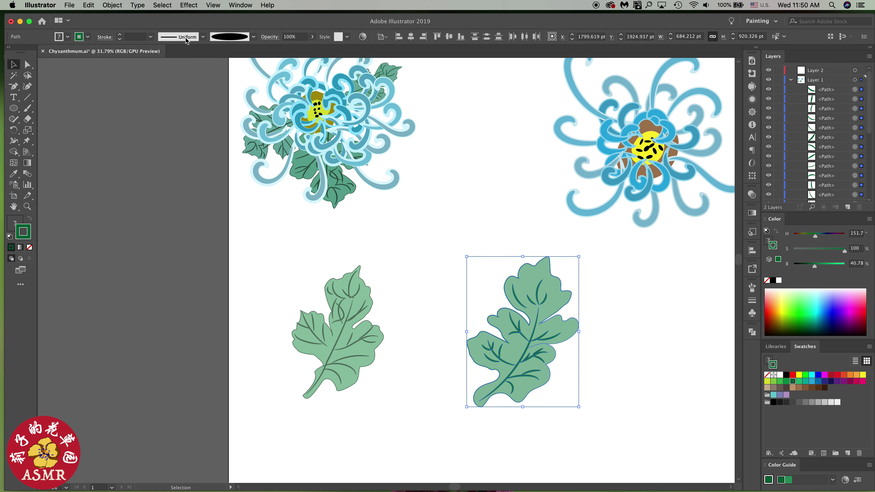
{"action": "left_click", "coordinate": [112, 5]}
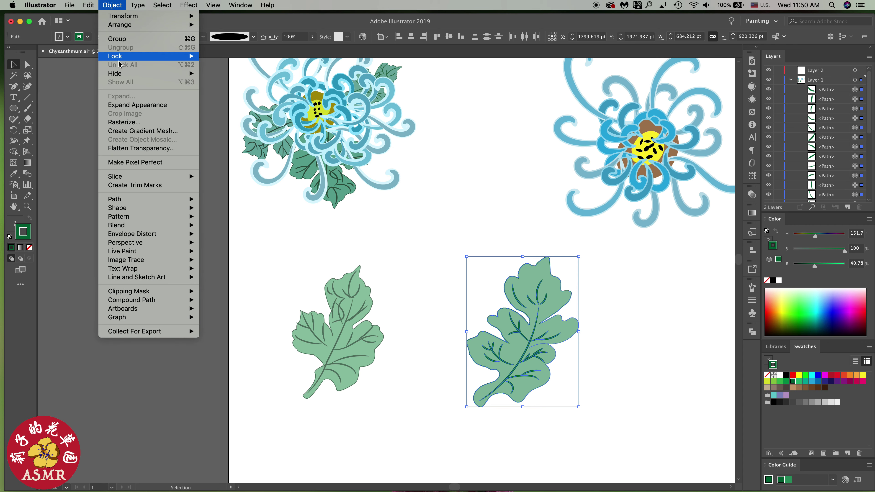
{"action": "left_click", "coordinate": [122, 42]}
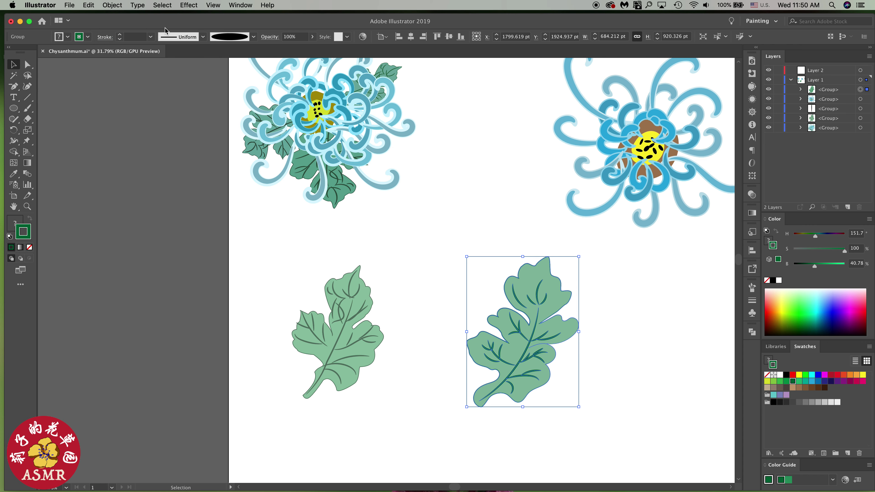
- Expand the leaf group's appearance into plain shapes, then deselect and zoom out
{"action": "left_click", "coordinate": [112, 5]}
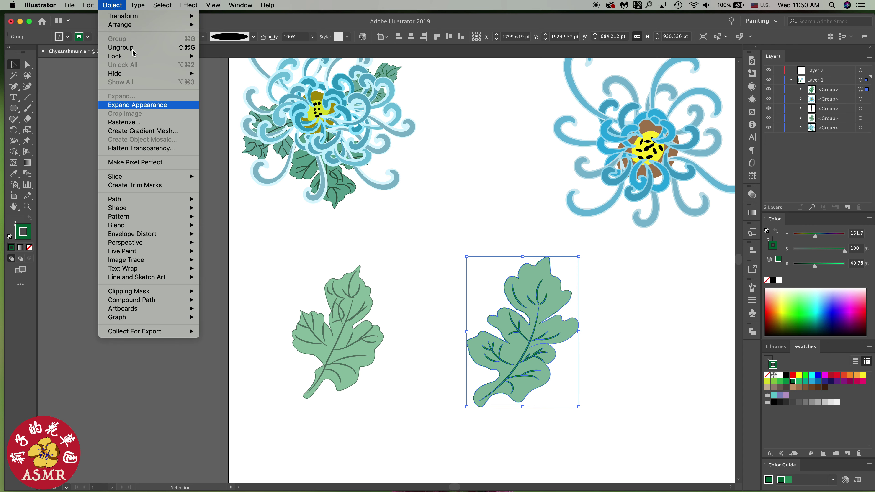
{"action": "left_click", "coordinate": [123, 104]}
{"action": "left_click", "coordinate": [112, 6]}
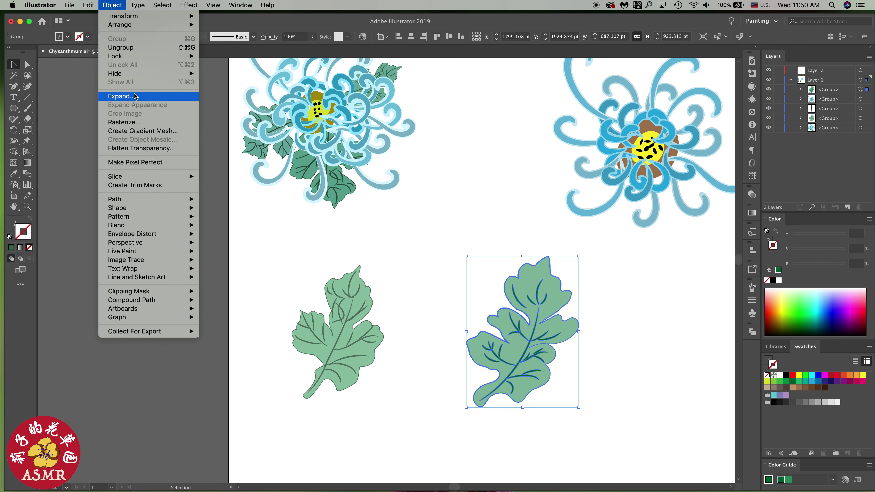
{"action": "left_click", "coordinate": [123, 92]}
{"action": "left_click", "coordinate": [493, 304]}
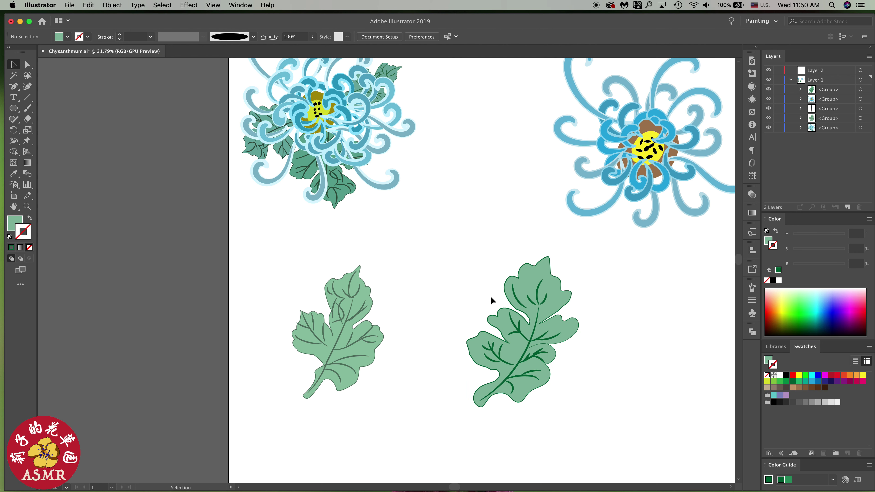
{"action": "scroll", "coordinate": [510, 309], "scroll_direction": "down", "scroll_amount": 2}
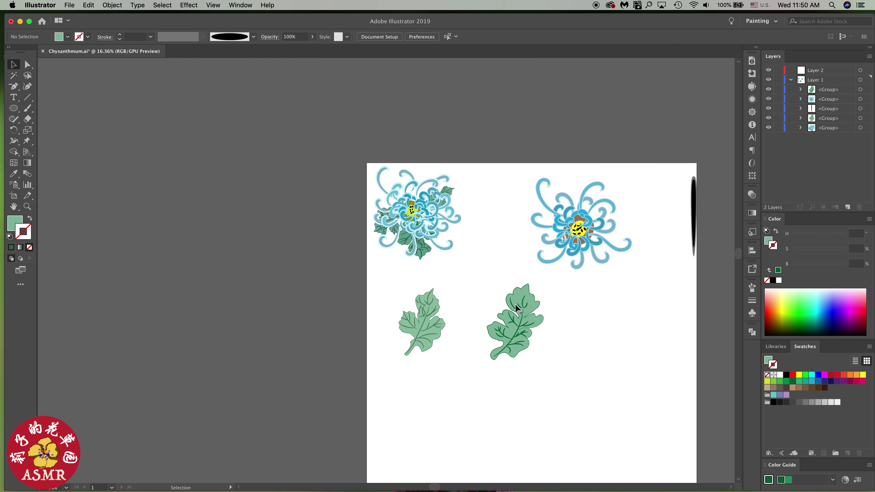
- Shrink the veined leaf, move it onto the right flower and tuck it behind the petals
{"action": "left_click", "coordinate": [524, 332]}
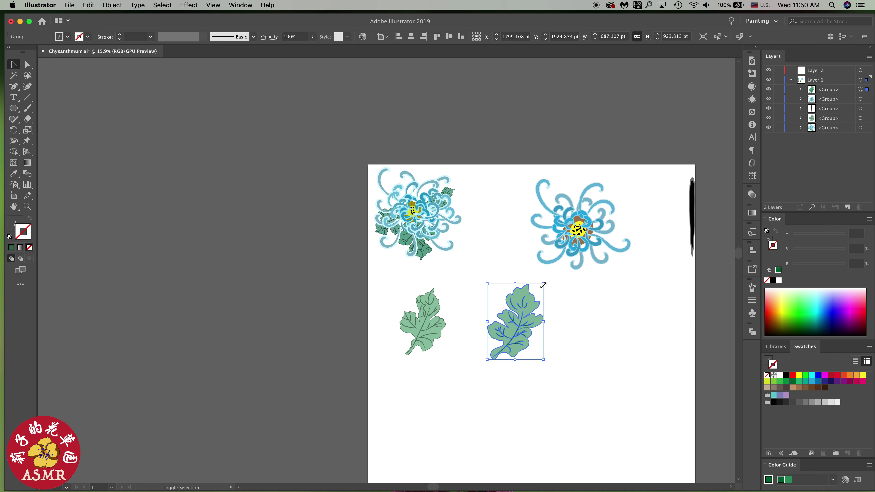
{"action": "left_click_drag", "start_coordinate": [544, 284], "coordinate": [527, 306]}
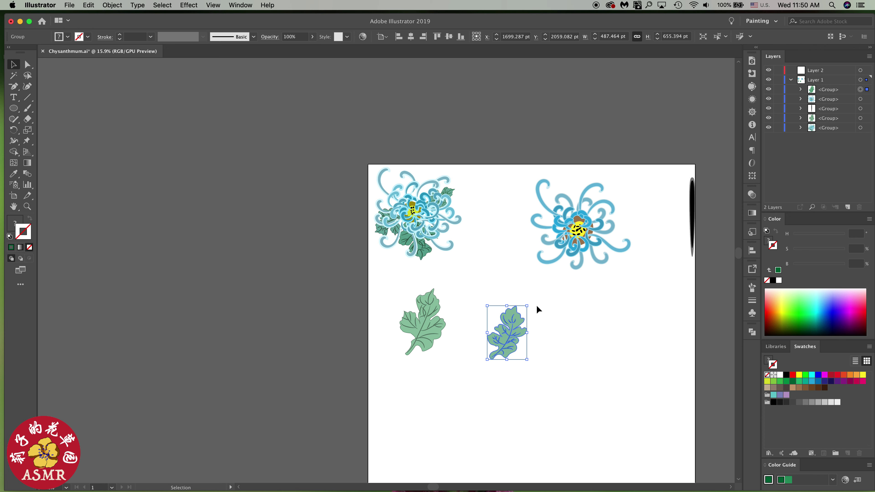
{"action": "left_click_drag", "start_coordinate": [521, 313], "coordinate": [599, 205]}
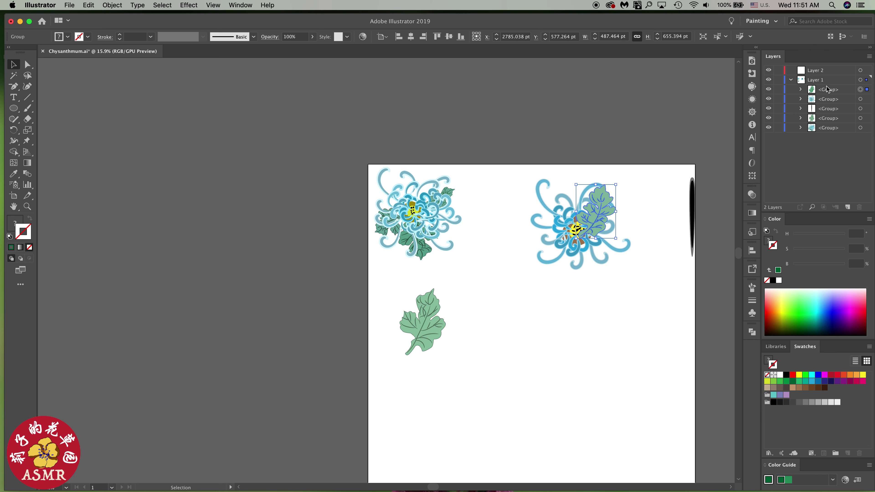
{"action": "left_click_drag", "start_coordinate": [833, 94], "coordinate": [837, 107]}
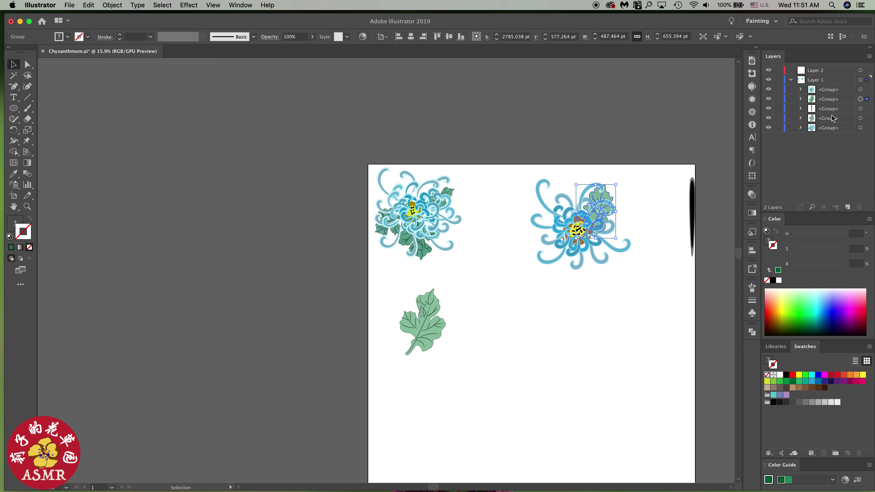
{"action": "mouse_move", "coordinate": [619, 182]}
{"action": "left_mouse_down"}
{"action": "mouse_move", "coordinate": [610, 239]}
{"action": "mouse_move", "coordinate": [606, 199]}
{"action": "mouse_move", "coordinate": [609, 236]}
{"action": "left_mouse_up"}
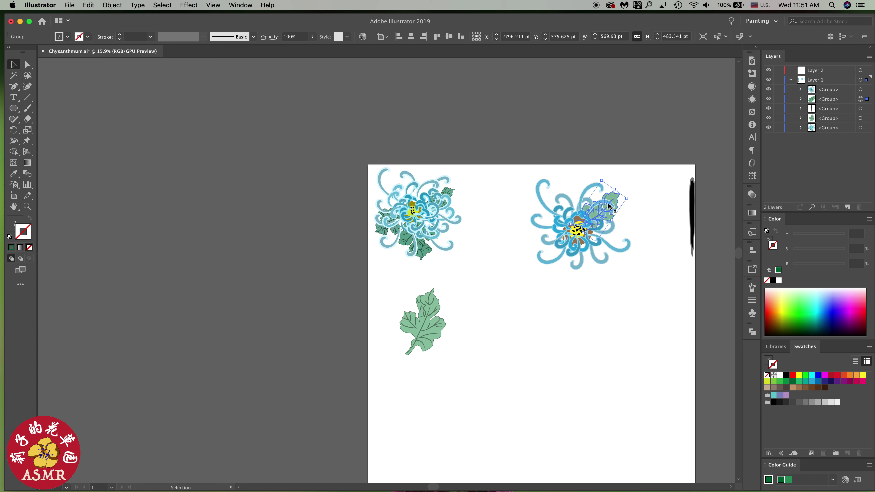
- Place, rotate and resize leaf copies peeking out at the flower's left and bottom
{"action": "mouse_move", "coordinate": [617, 201]}
{"action": "left_mouse_down"}
{"action": "mouse_move", "coordinate": [630, 303]}
{"action": "mouse_move", "coordinate": [651, 302]}
{"action": "mouse_move", "coordinate": [630, 321]}
{"action": "mouse_move", "coordinate": [587, 288]}
{"action": "mouse_move", "coordinate": [583, 269]}
{"action": "mouse_move", "coordinate": [579, 279]}
{"action": "mouse_move", "coordinate": [545, 280]}
{"action": "left_mouse_up"}
{"action": "left_click", "coordinate": [650, 276]}
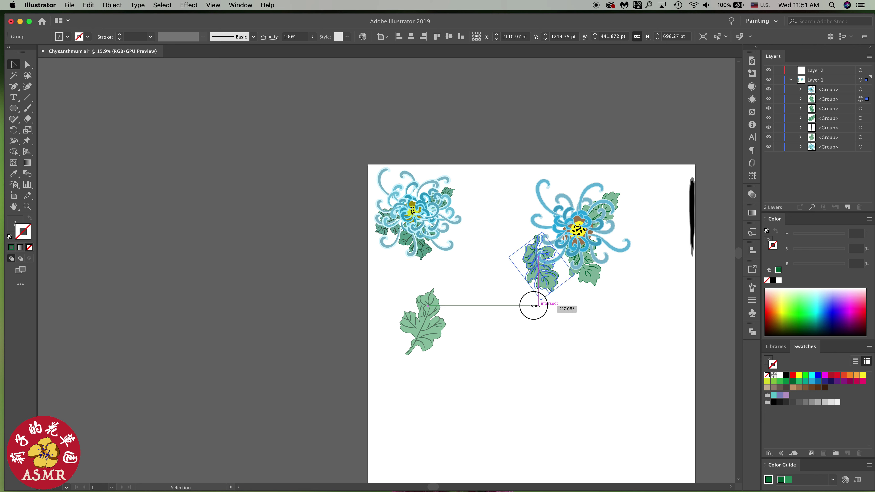
{"action": "mouse_move", "coordinate": [544, 306]}
{"action": "left_mouse_down"}
{"action": "mouse_move", "coordinate": [502, 275]}
{"action": "mouse_move", "coordinate": [536, 243]}
{"action": "left_mouse_up"}
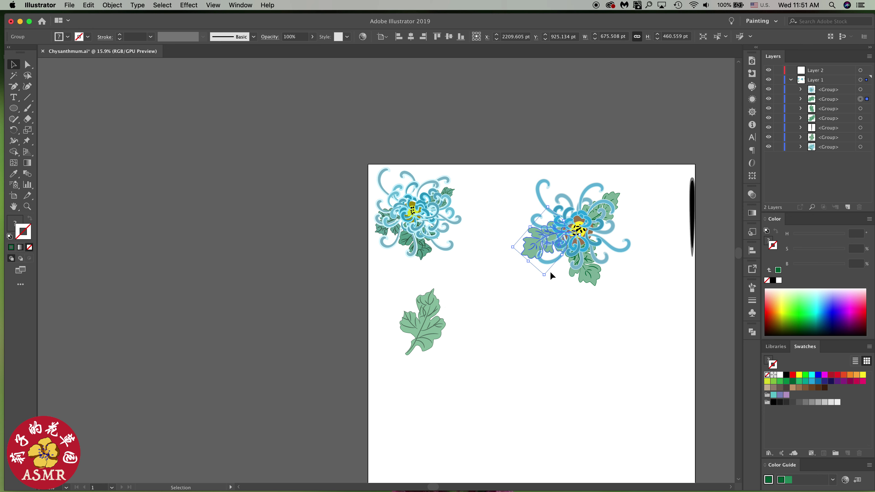
{"action": "left_click_drag", "start_coordinate": [543, 276], "coordinate": [544, 258]}
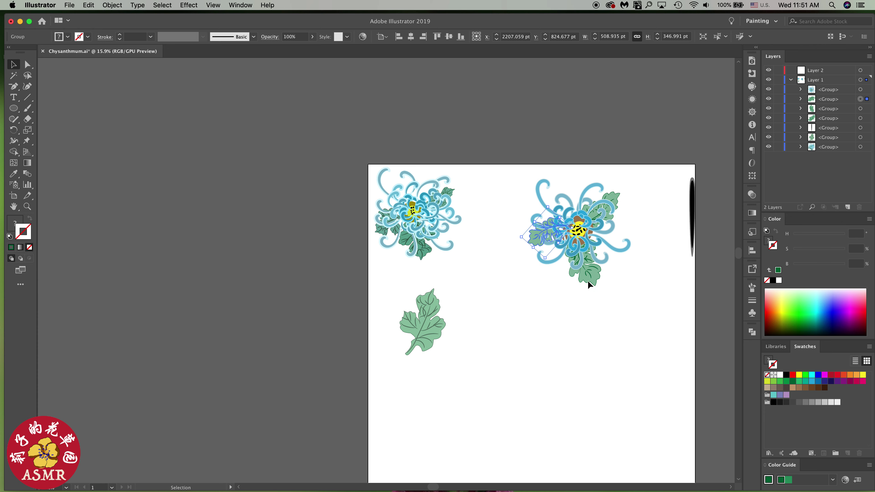
{"action": "left_click", "coordinate": [589, 276]}
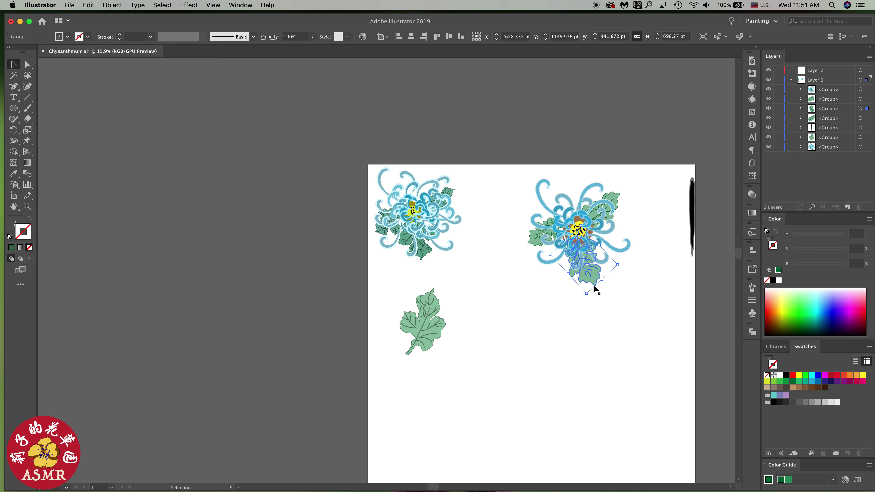
{"action": "mouse_move", "coordinate": [568, 273]}
{"action": "left_mouse_down"}
{"action": "mouse_move", "coordinate": [559, 278]}
{"action": "mouse_move", "coordinate": [593, 276]}
{"action": "left_mouse_up"}
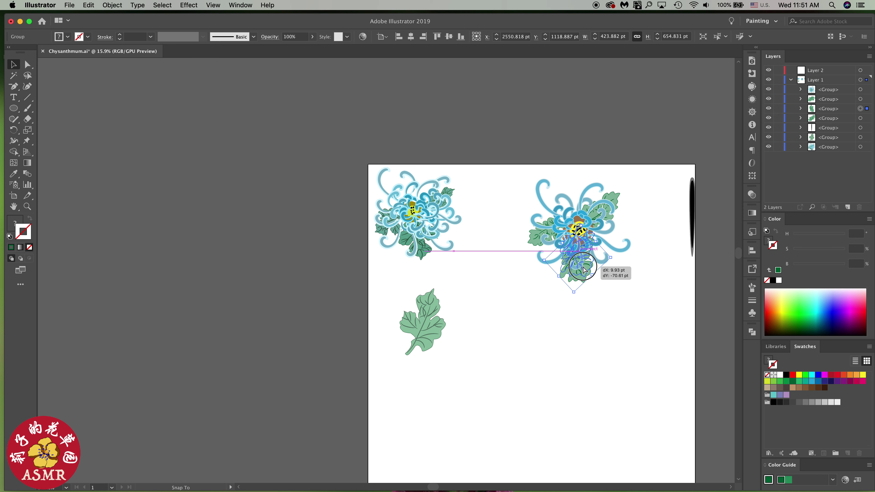
{"action": "left_click_drag", "start_coordinate": [593, 277], "coordinate": [594, 277]}
{"action": "left_click", "coordinate": [629, 284]}
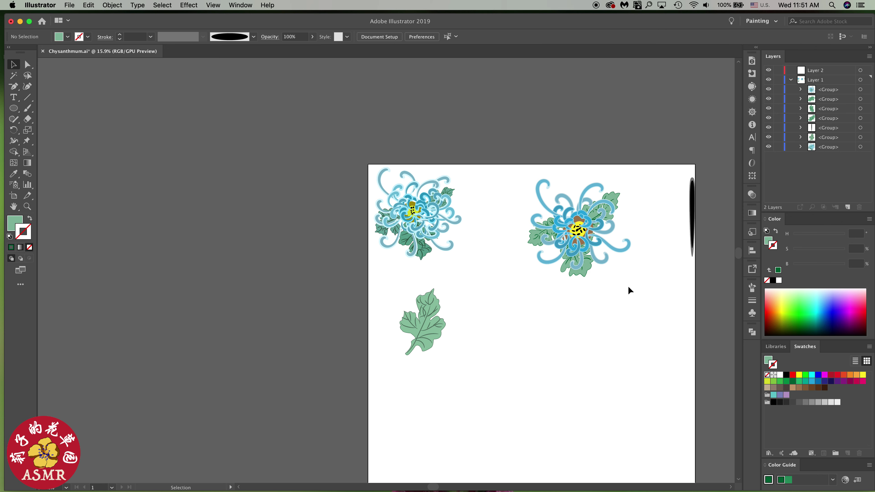
{"action": "left_click_drag", "start_coordinate": [507, 166], "coordinate": [657, 288]}
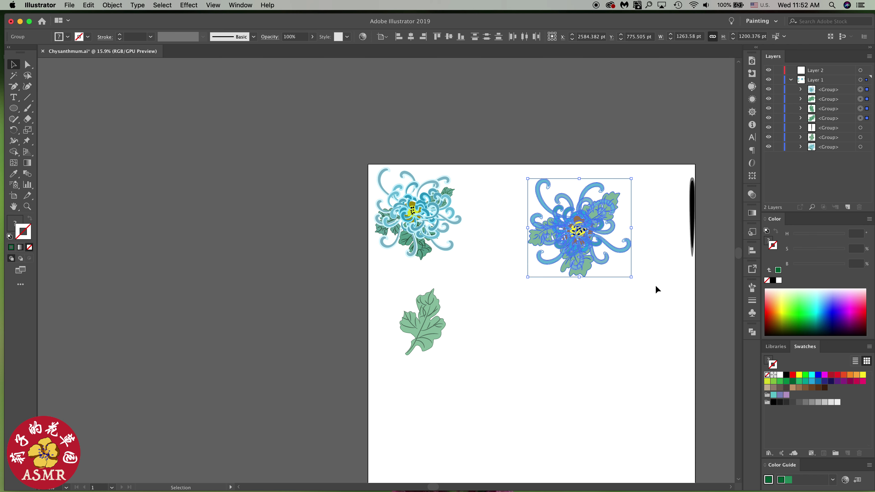
- Group the right chrysanthemum with its surrounding leaves using Cmd+G
{"action": "key", "text": "super+g"}
{"action": "left_click", "coordinate": [647, 292]}
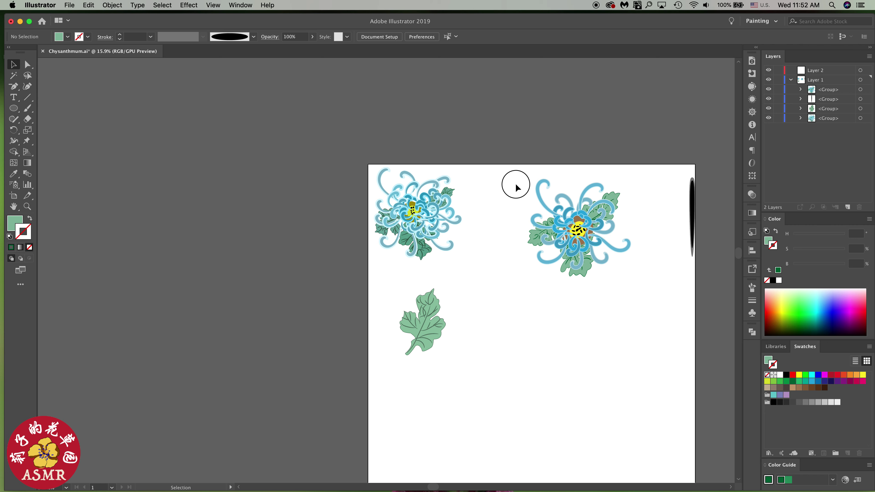
{"action": "left_click_drag", "start_coordinate": [516, 177], "coordinate": [645, 291]}
{"action": "scroll", "coordinate": [643, 292], "scroll_direction": "up", "scroll_amount": 3}
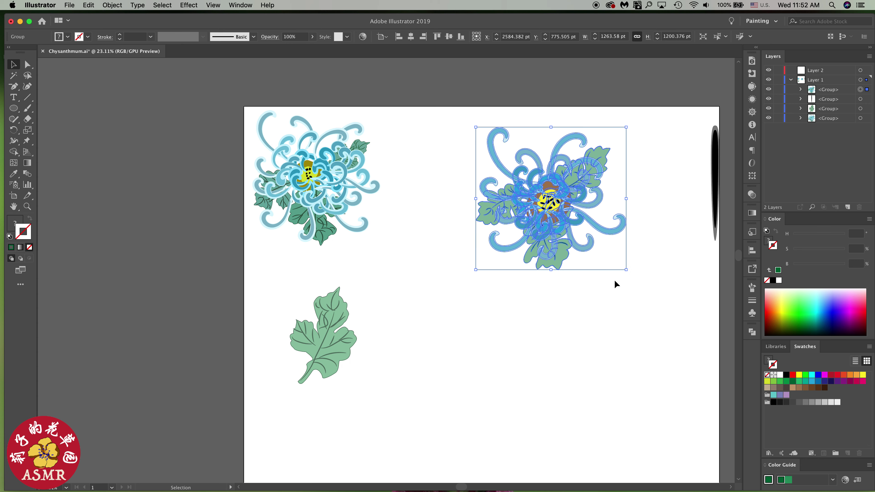
{"action": "scroll", "coordinate": [615, 281], "scroll_direction": "up", "scroll_amount": 5}
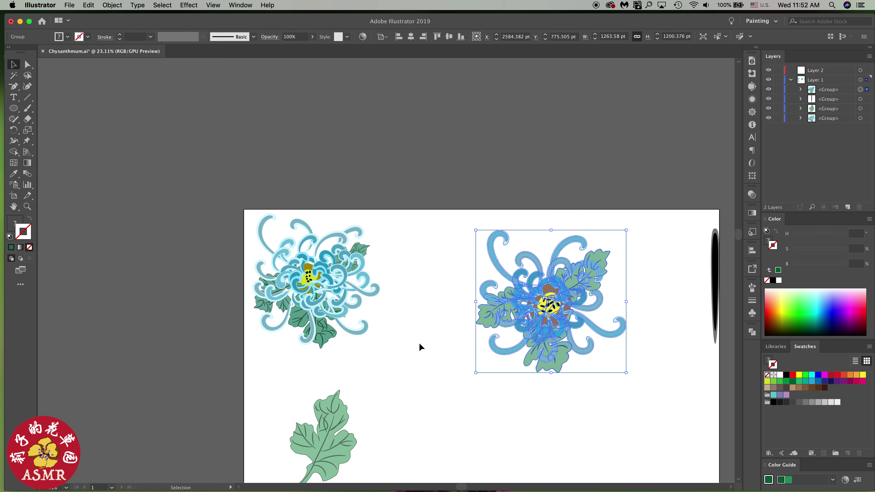
{"action": "scroll", "coordinate": [428, 342], "scroll_direction": "down", "scroll_amount": 2}
{"action": "scroll", "coordinate": [428, 342], "scroll_direction": "right", "scroll_amount": 4}
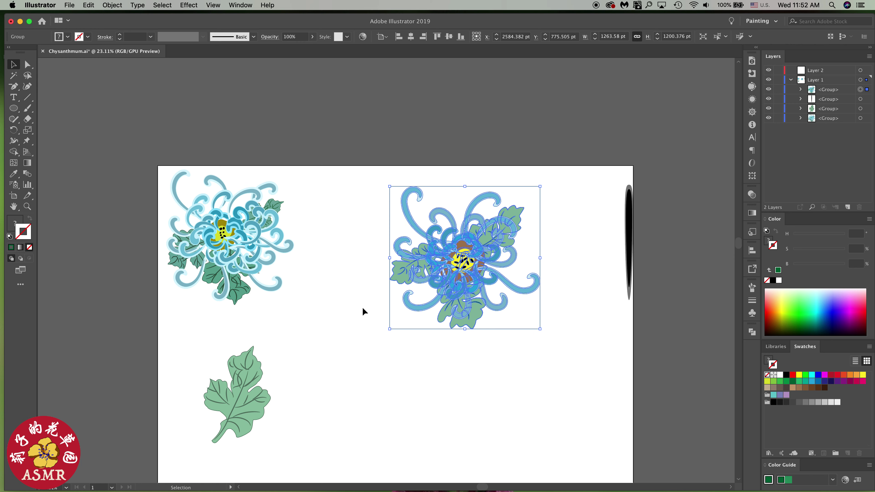
- Deselect and zoom in until the leaf-framed flower fills the view
{"action": "left_click", "coordinate": [519, 321]}
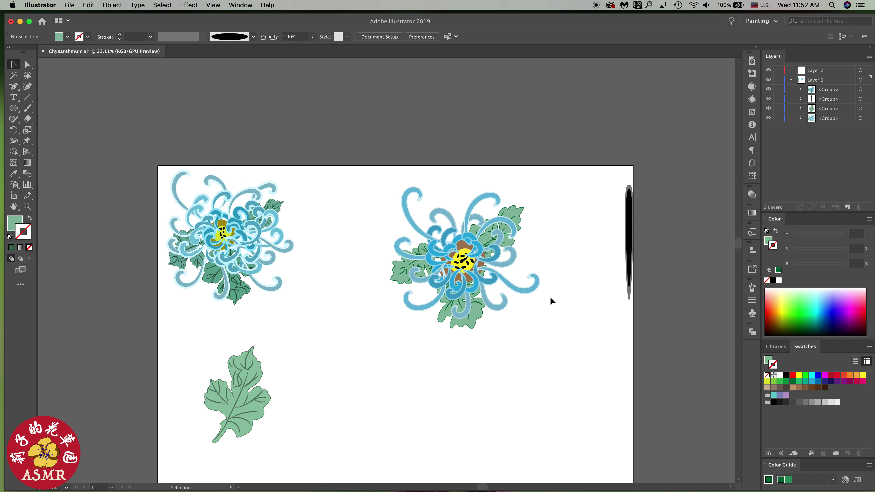
{"action": "scroll", "coordinate": [459, 272], "scroll_direction": "up", "scroll_amount": 3}
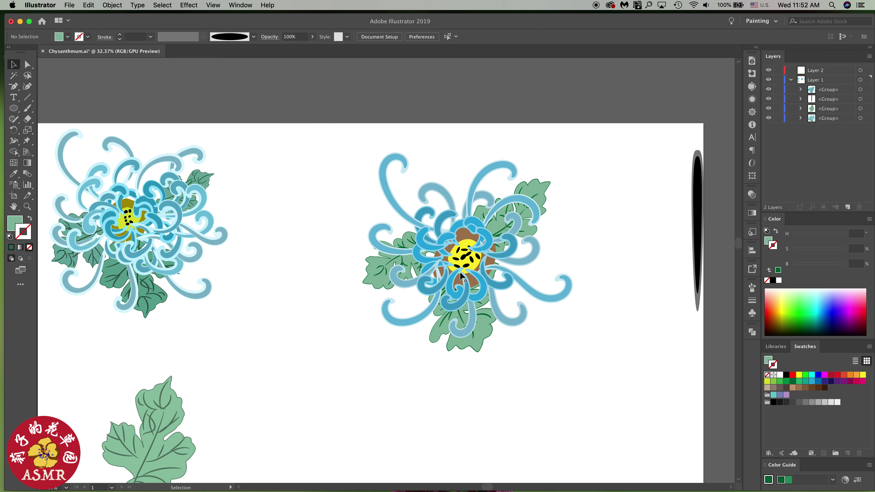
{"action": "scroll", "coordinate": [459, 272], "scroll_direction": "up", "scroll_amount": 2}
{"action": "scroll", "coordinate": [470, 274], "scroll_direction": "up", "scroll_amount": 1}
{"action": "scroll", "coordinate": [483, 275], "scroll_direction": "up", "scroll_amount": 1}
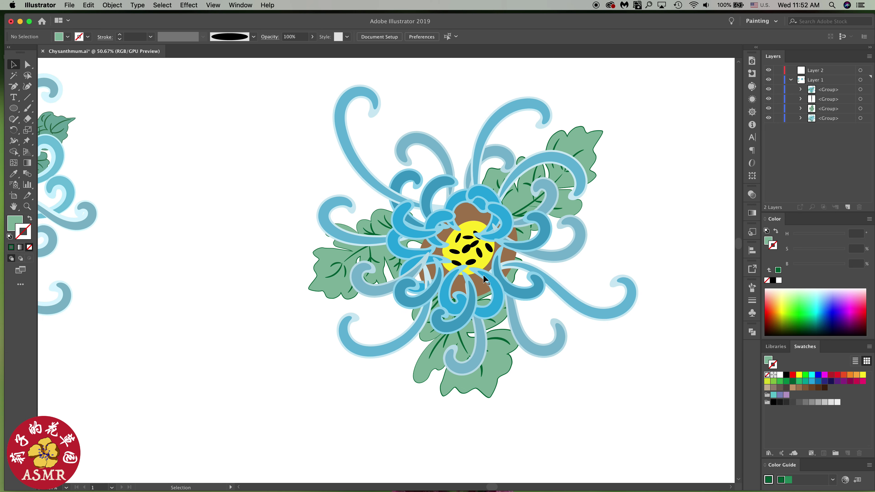
{"action": "scroll", "coordinate": [484, 275], "scroll_direction": "up", "scroll_amount": 1}
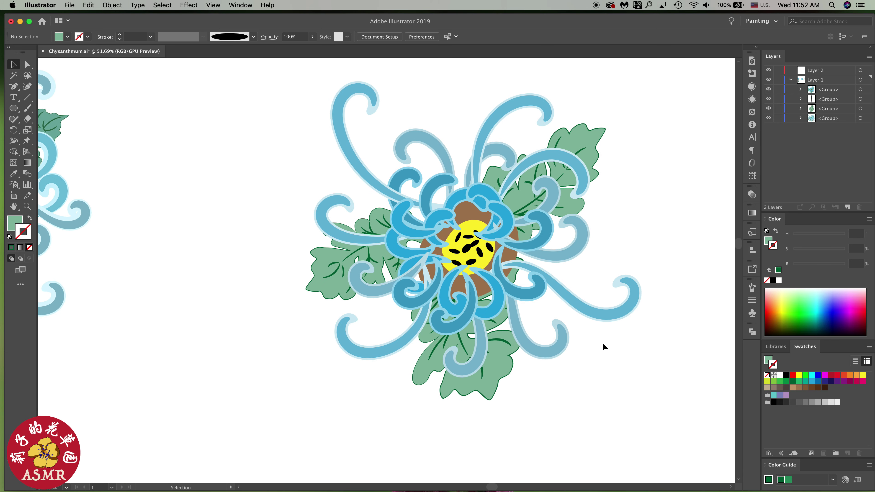
{"action": "scroll", "coordinate": [614, 349], "scroll_direction": "right", "scroll_amount": 3}
{"action": "scroll", "coordinate": [586, 349], "scroll_direction": "right", "scroll_amount": 2}
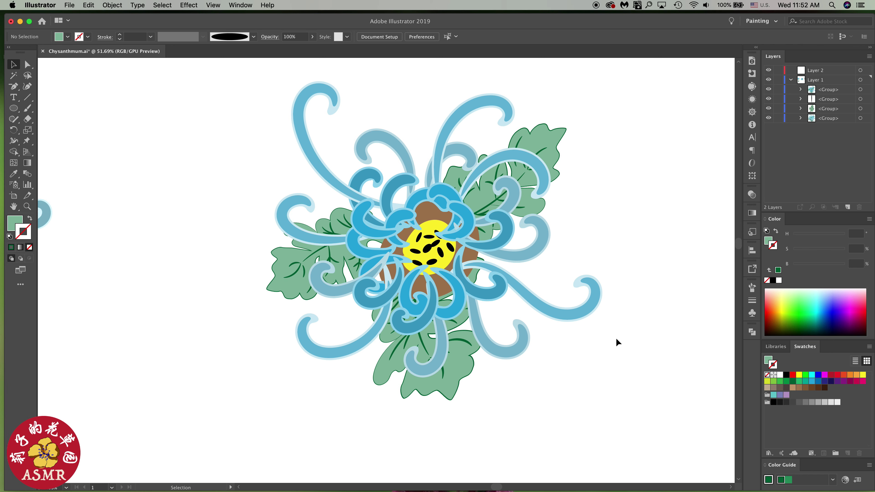
- Type 'Thank you for watching / See you next time :-)' below the flower in Marydale 72 pt
{"action": "type", "text": "Thank you fo"}
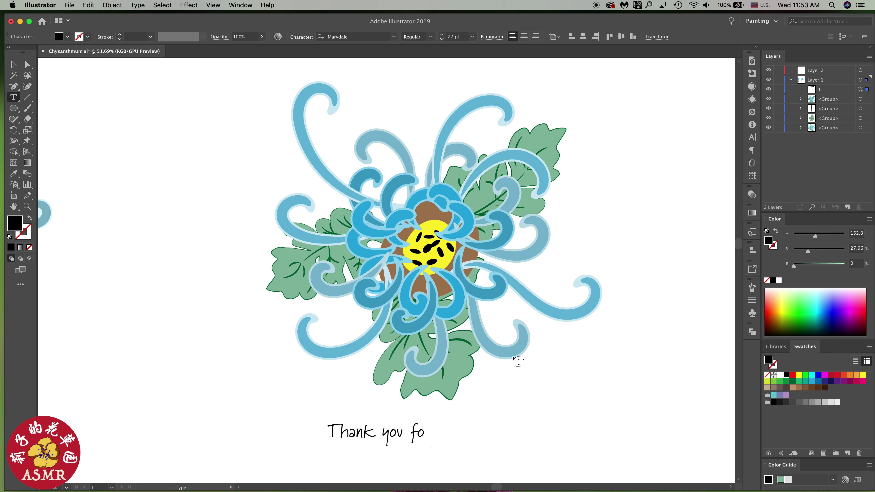
{"action": "type", "text": "r watching "}
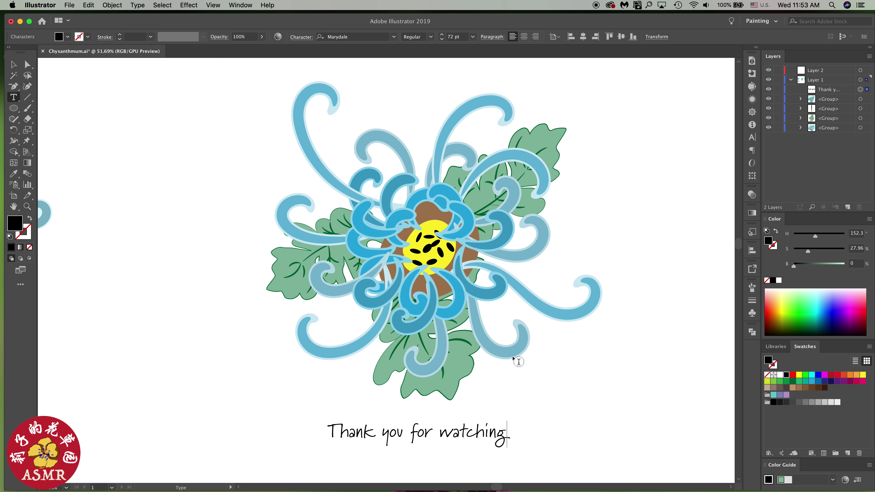
{"action": "type", "text": "See"}
{"action": "type", "text": " you next time :-)"}
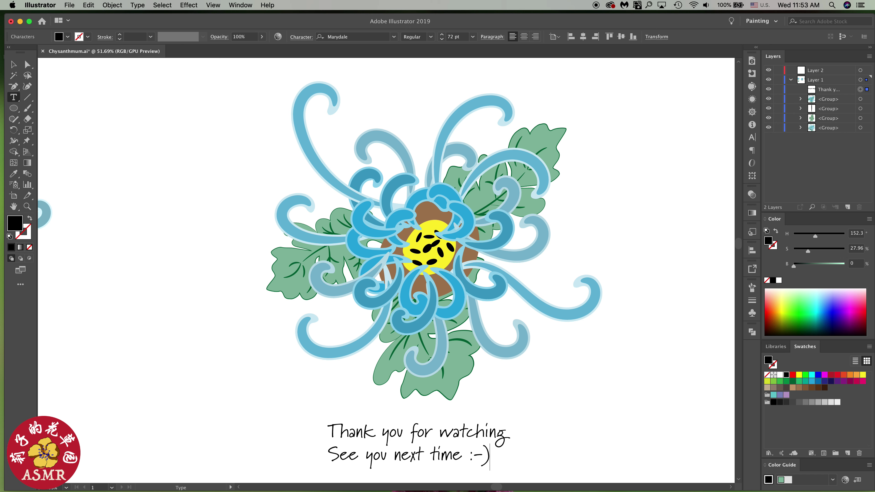
{"action": "key", "text": "super+Tab"}
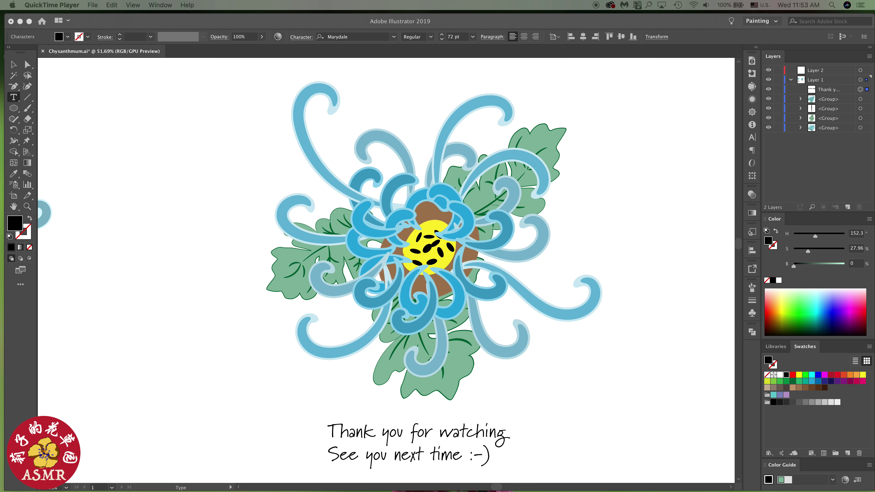